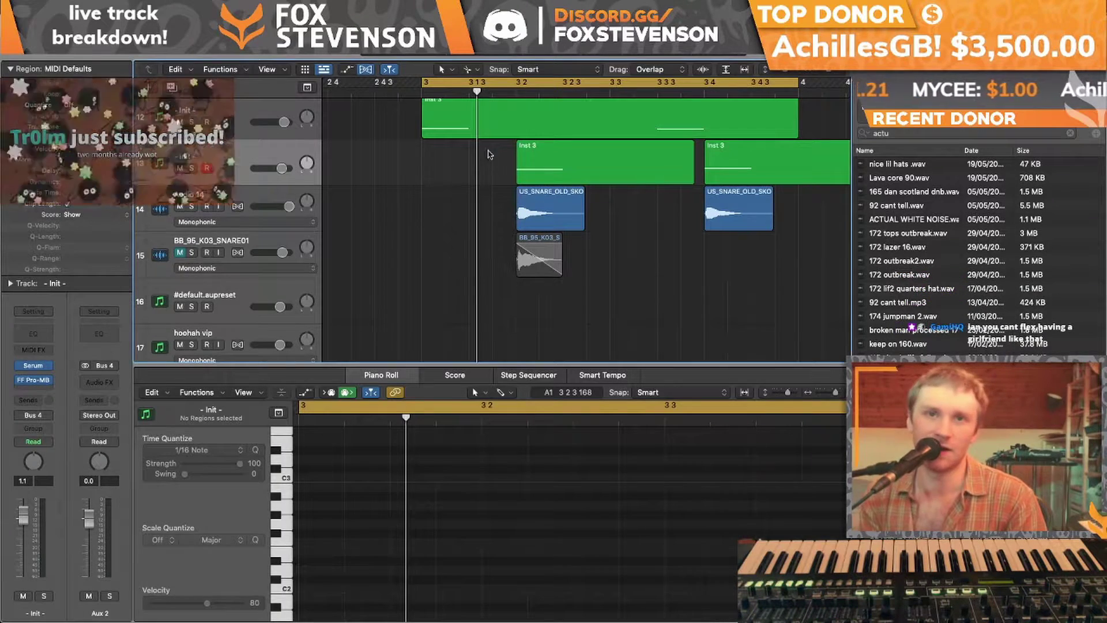
# Close the Piano Roll and play back the drum regions around bar 3
pyautogui.press('x')
pyautogui.press('x')
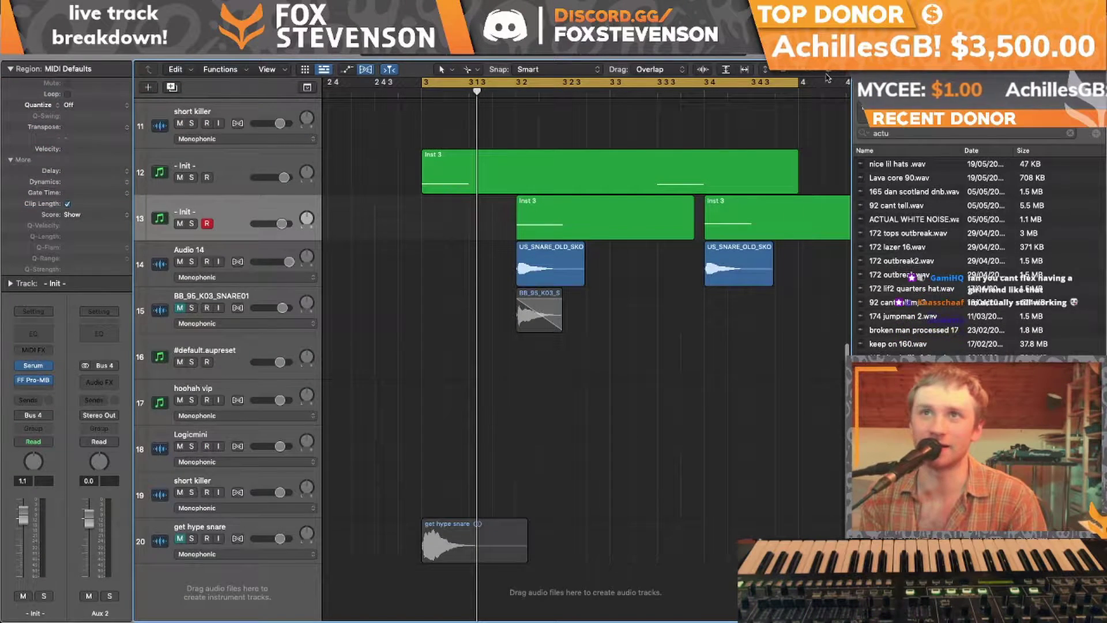
pyautogui.press('super+Left')
pyautogui.press('super+Left')
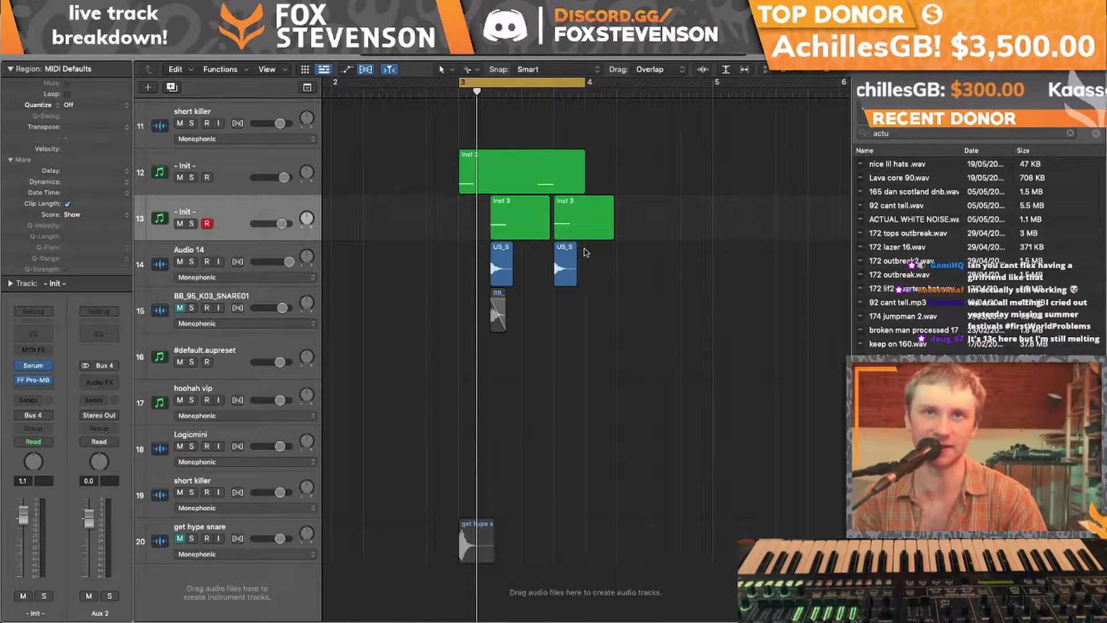
pyautogui.press('space')
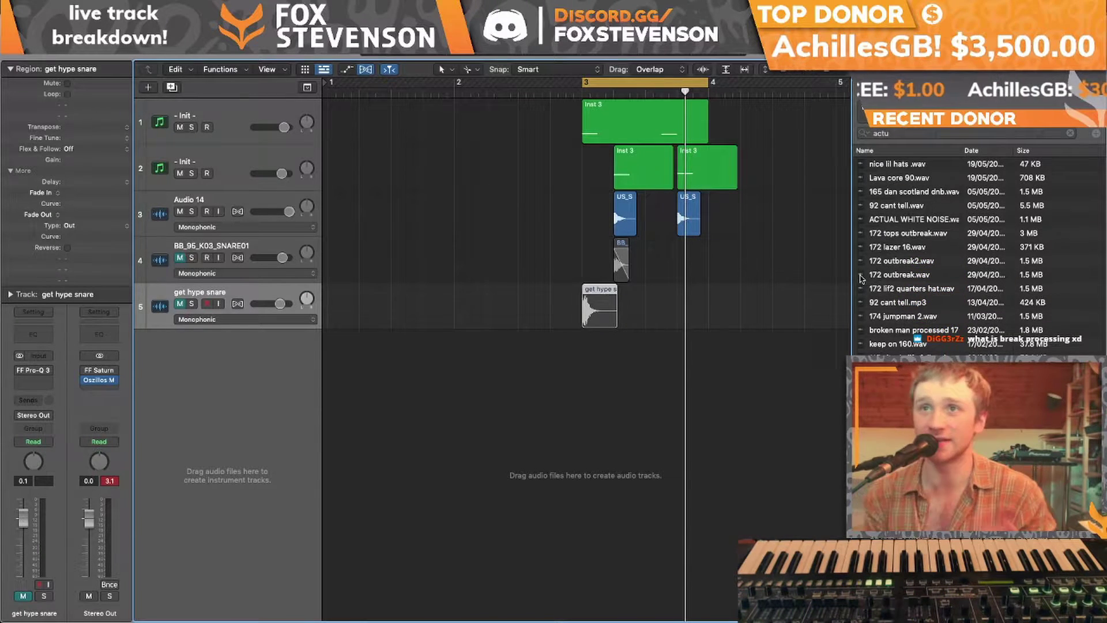
# Add a software instrument track below the get hype snare track and load Serum as its instrument
pyautogui.click(551, 354)
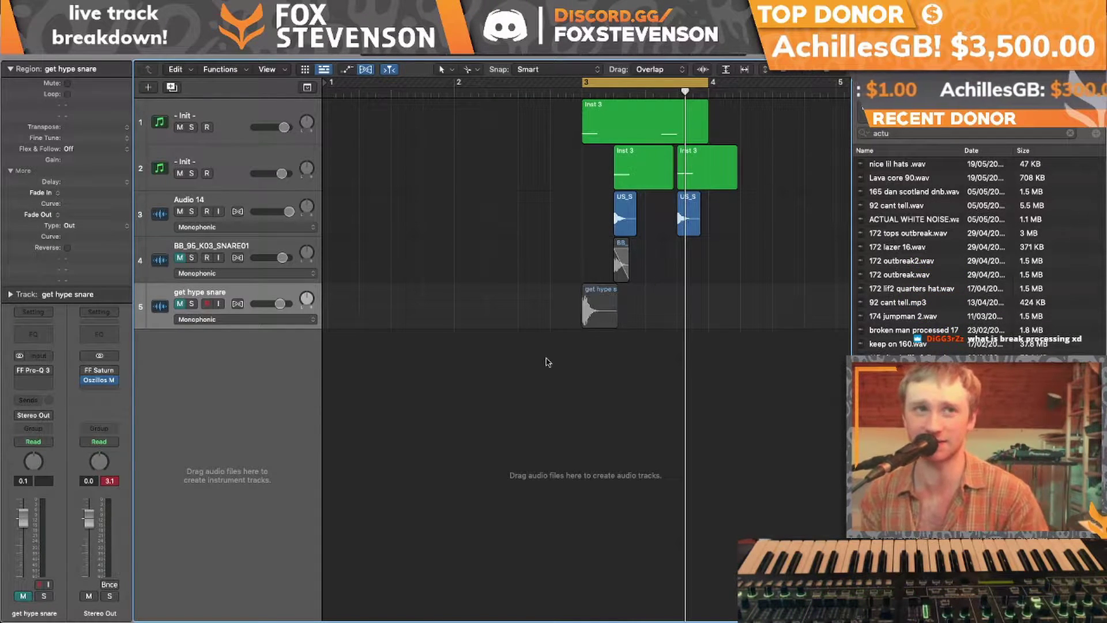
pyautogui.click(296, 396)
pyautogui.click(156, 357)
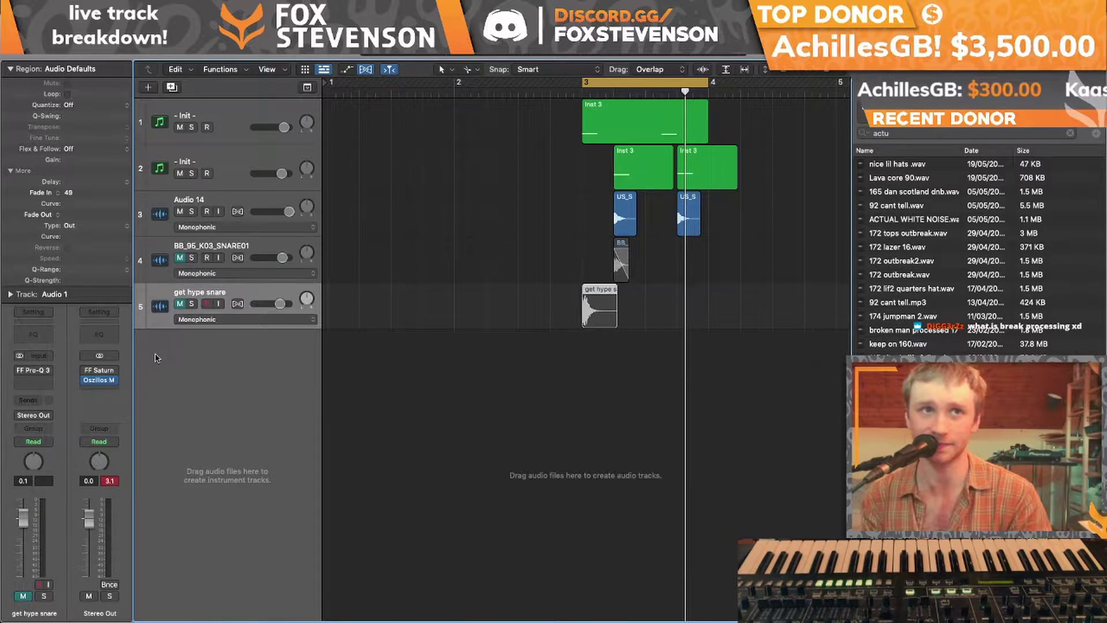
pyautogui.click(171, 156)
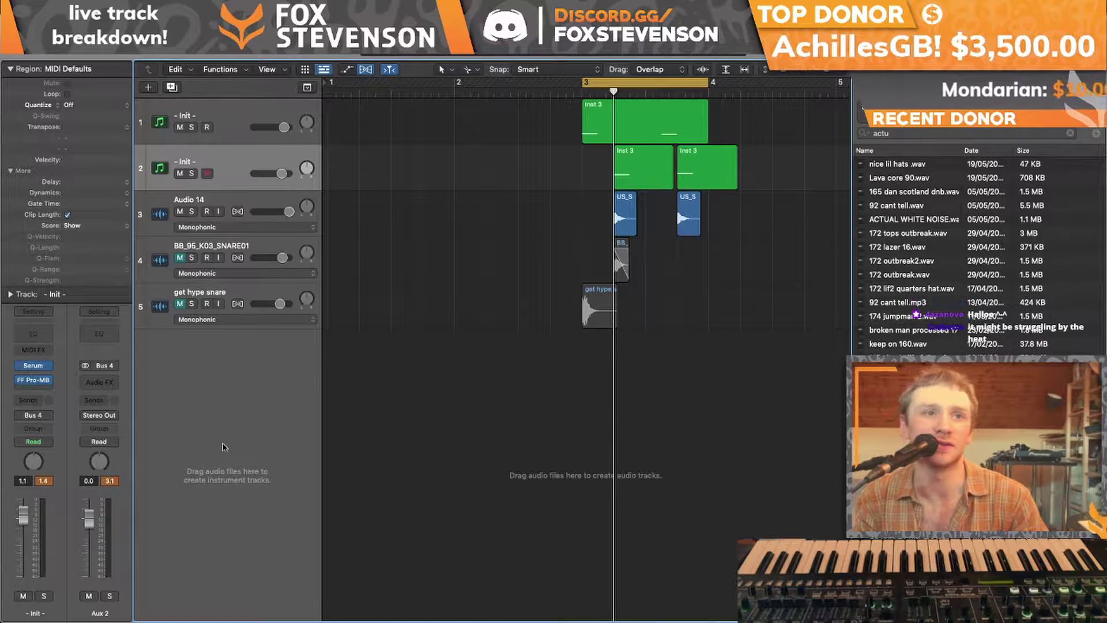
pyautogui.doubleClick(225, 448)
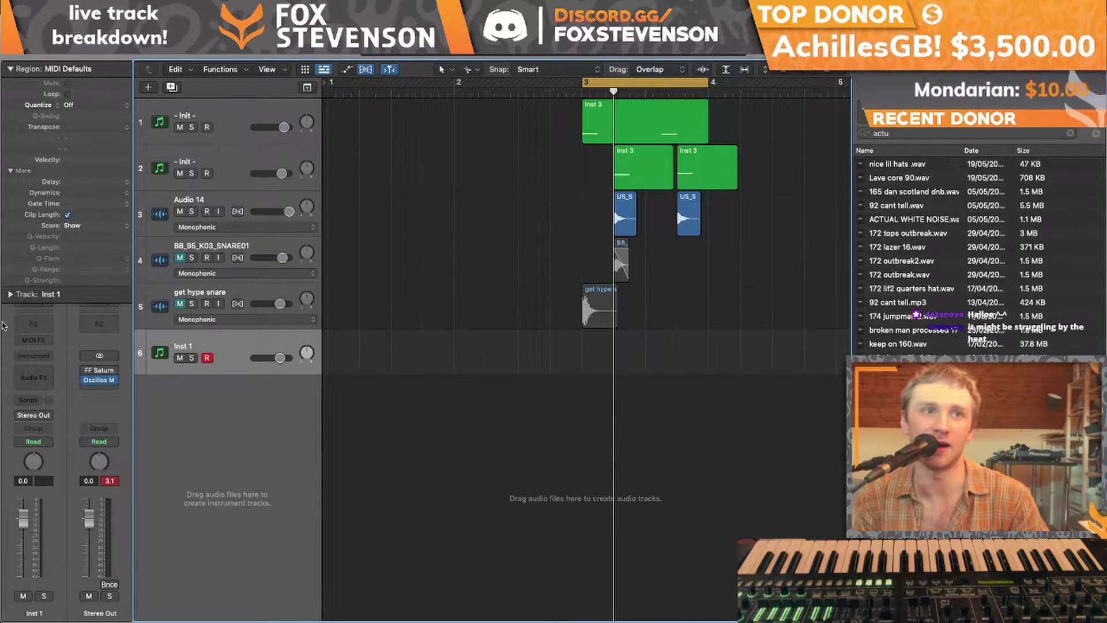
pyautogui.click(34, 356)
pyautogui.moveTo(68, 396)
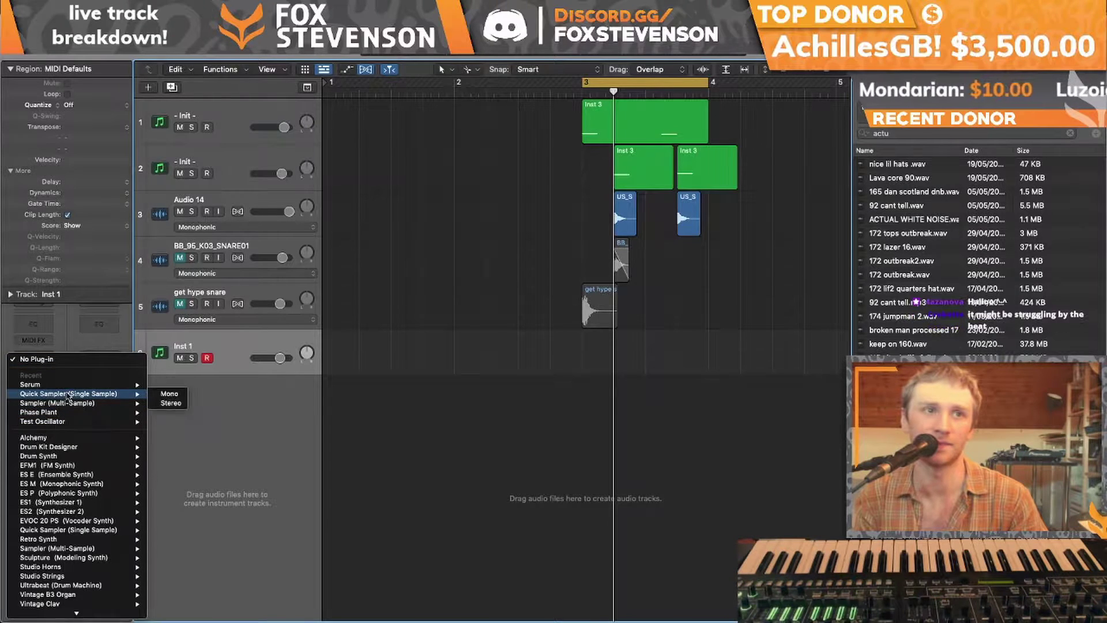
pyautogui.click(161, 392)
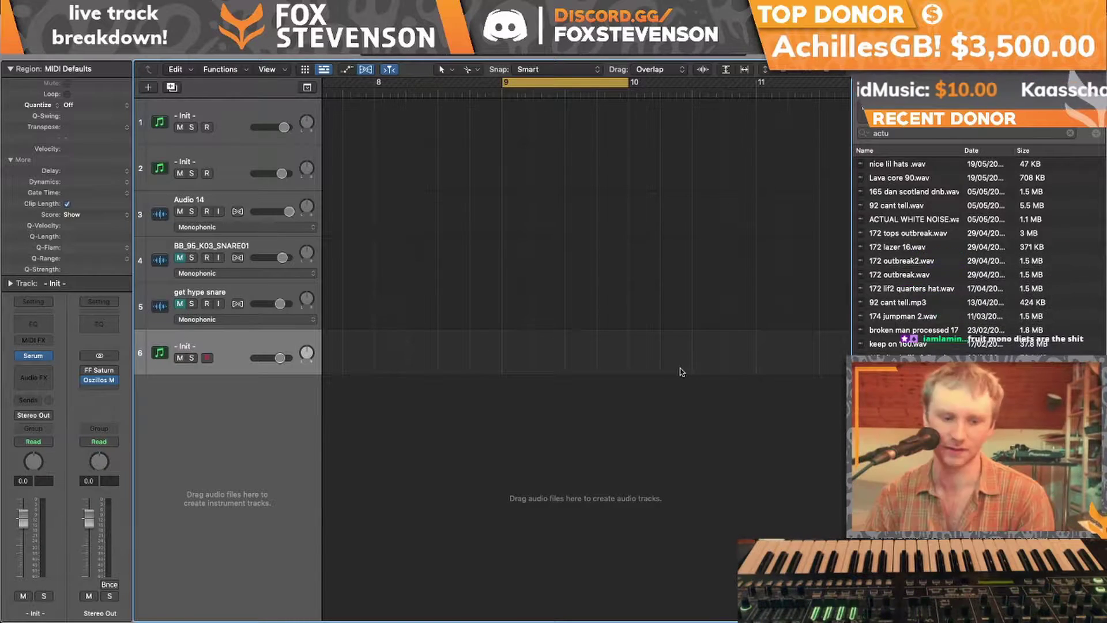
# Open the Serum plug-in on track 6 and move its window aside to uncover the arrangement
pyautogui.hscroll(-3, 550, 303)
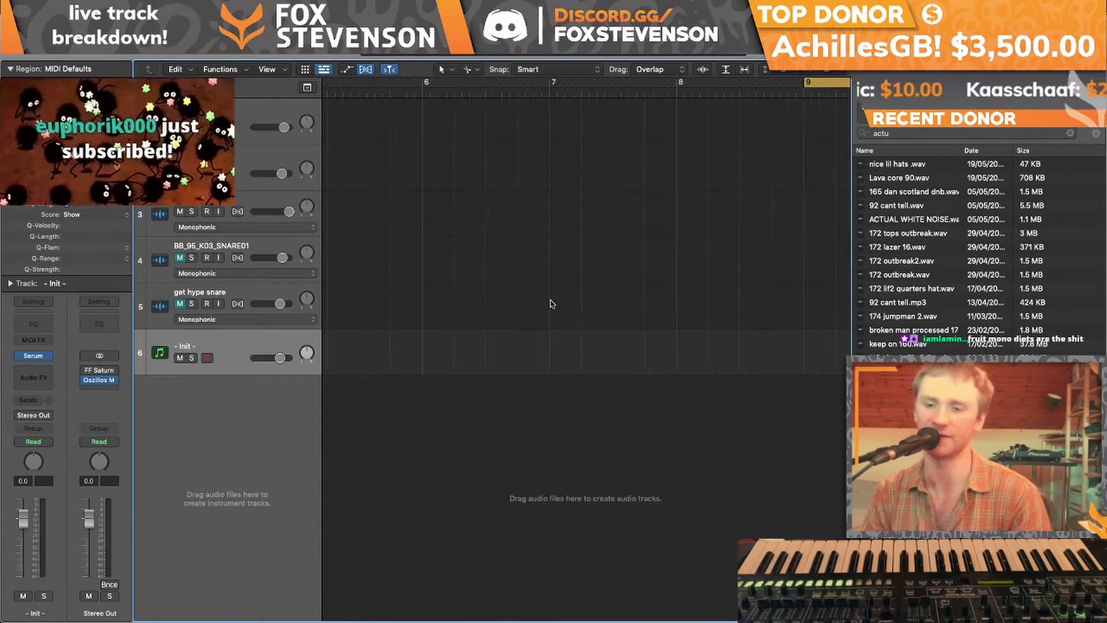
pyautogui.scroll(-1, 550, 304)
pyautogui.scroll(1, 550, 304)
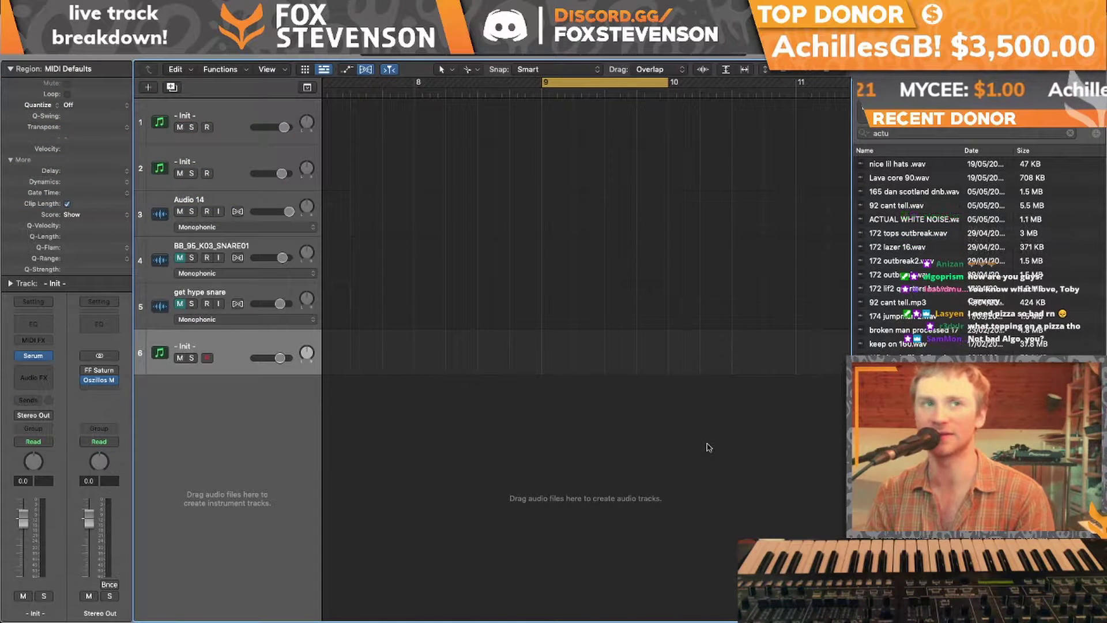
pyautogui.click(36, 357)
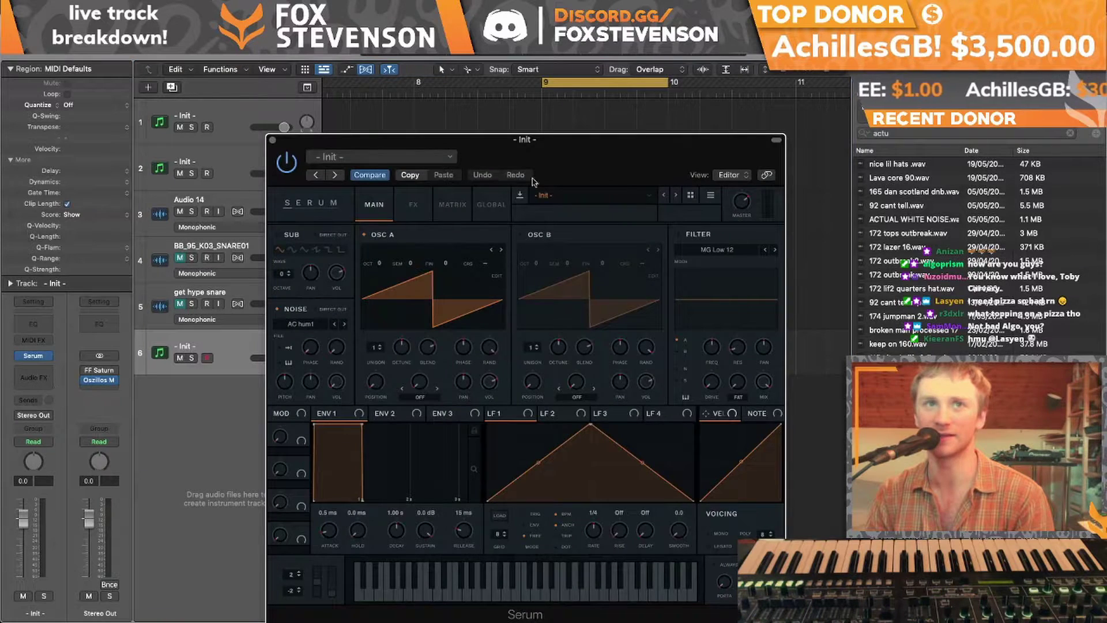
pyautogui.moveTo(533, 181); pyautogui.dragTo(553, 127)
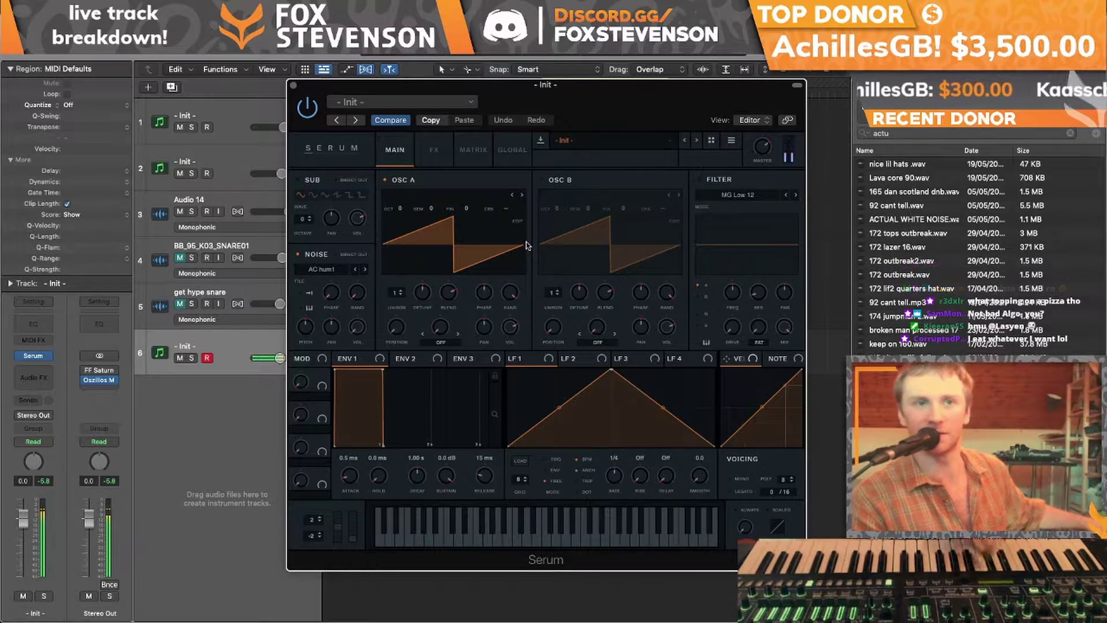
pyautogui.moveTo(631, 113); pyautogui.dragTo(943, 98)
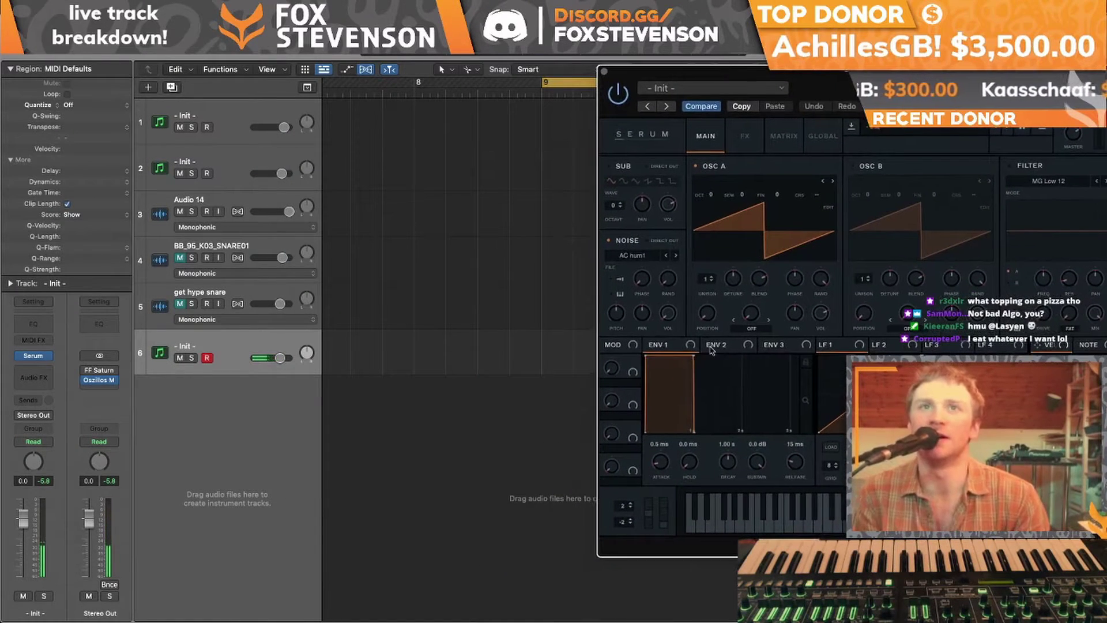
# Set the alternate editing tool to Pencil and create an empty MIDI region at bar 9 on the Serum track
pyautogui.click(478, 73)
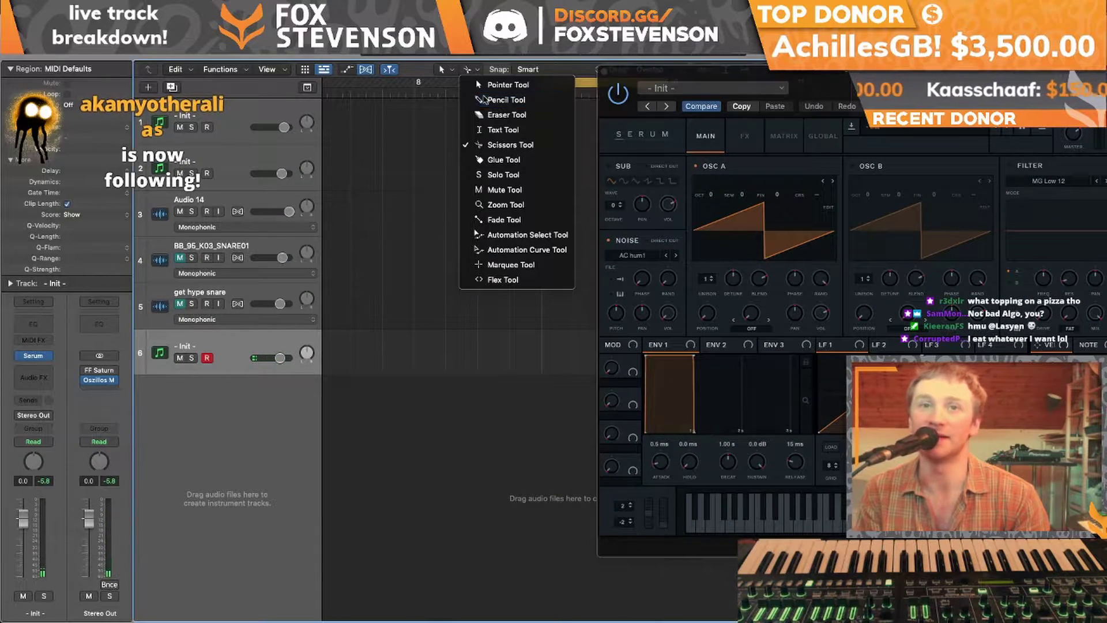
pyautogui.click(496, 99)
pyautogui.press('super+space')
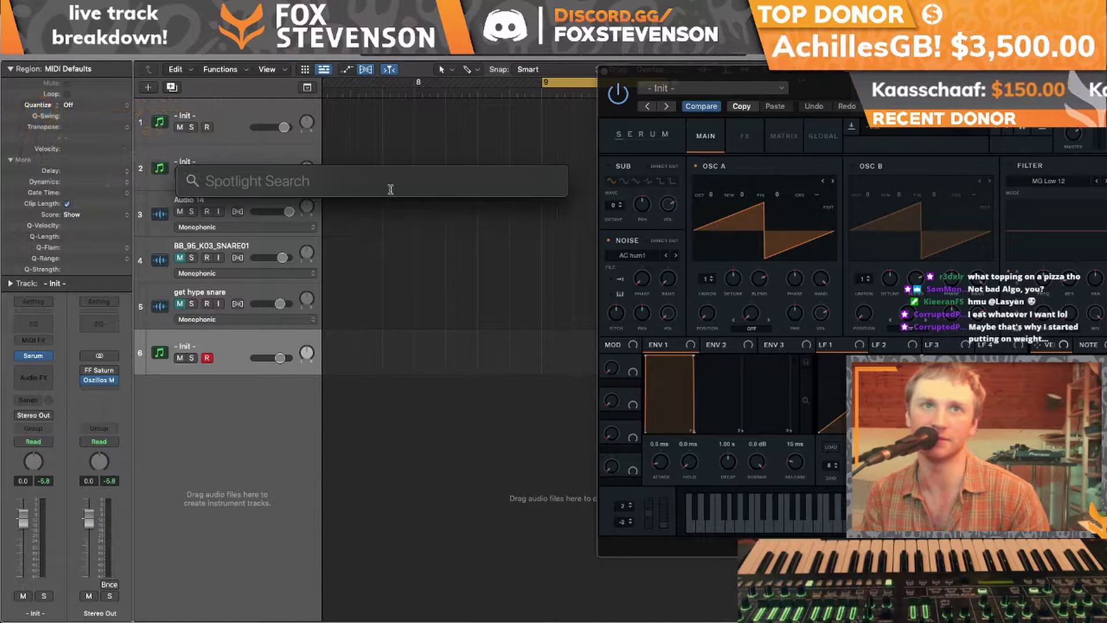
pyautogui.press('Escape')
pyautogui.click(548, 345)
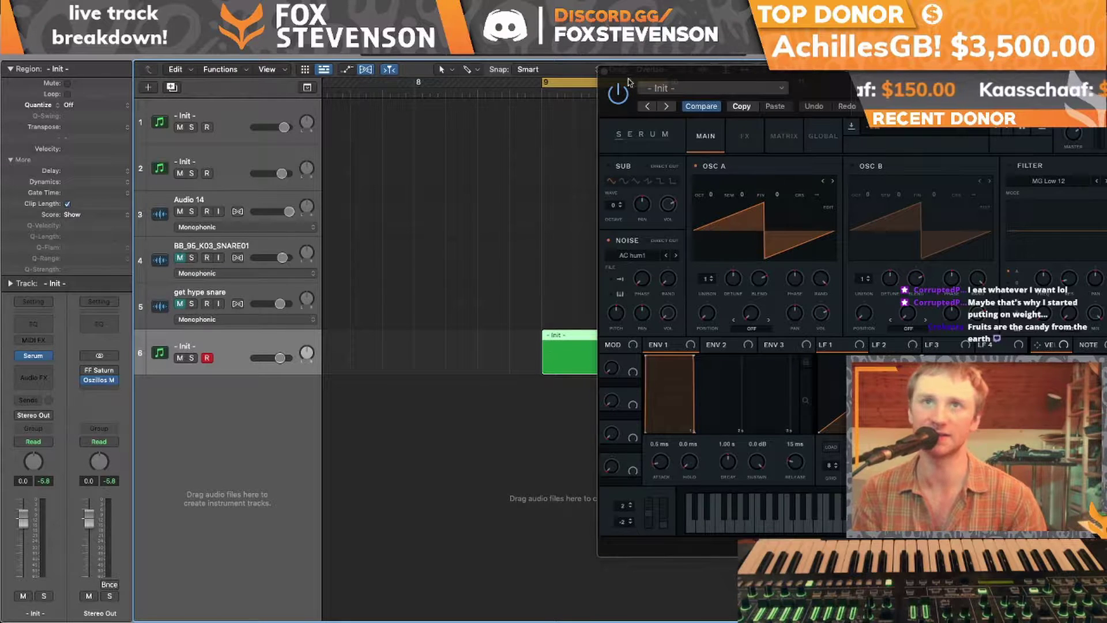
# Open the bar 9 region in the Piano Roll and draw a G2 note at 9 2, about half a beat long
pyautogui.moveTo(628, 86); pyautogui.dragTo(757, 85)
pyautogui.doubleClick(573, 350)
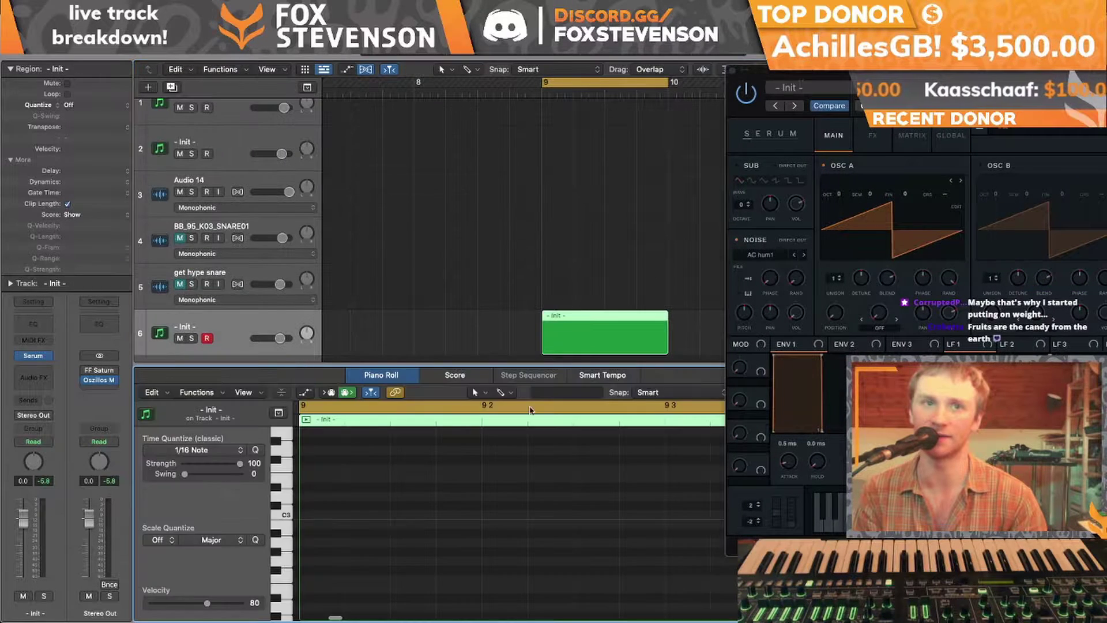
pyautogui.press('e')
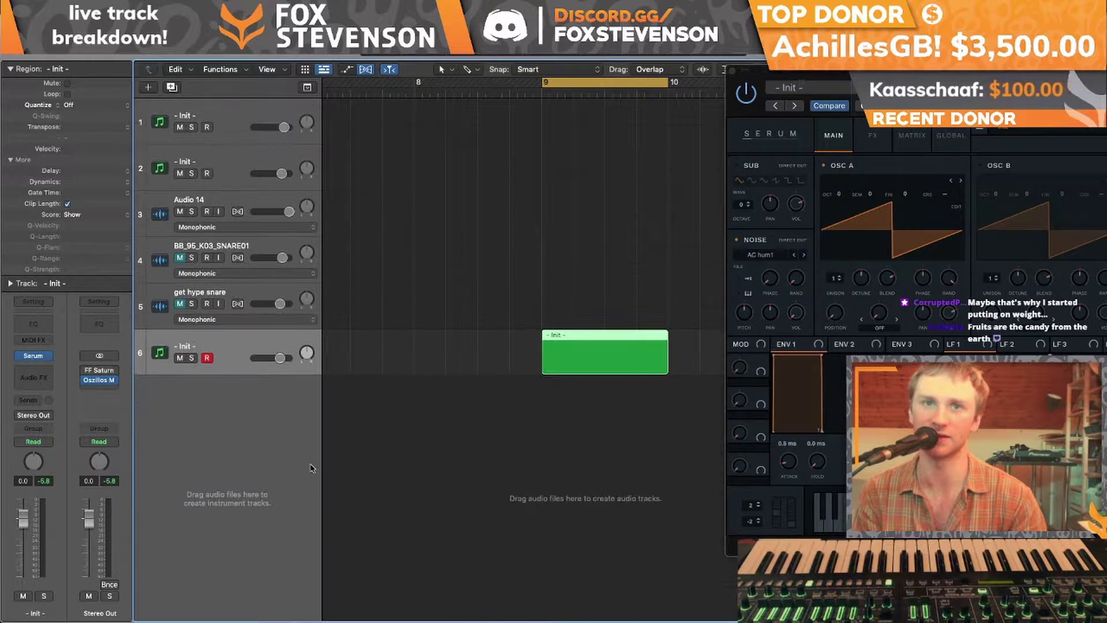
pyautogui.doubleClick(583, 361)
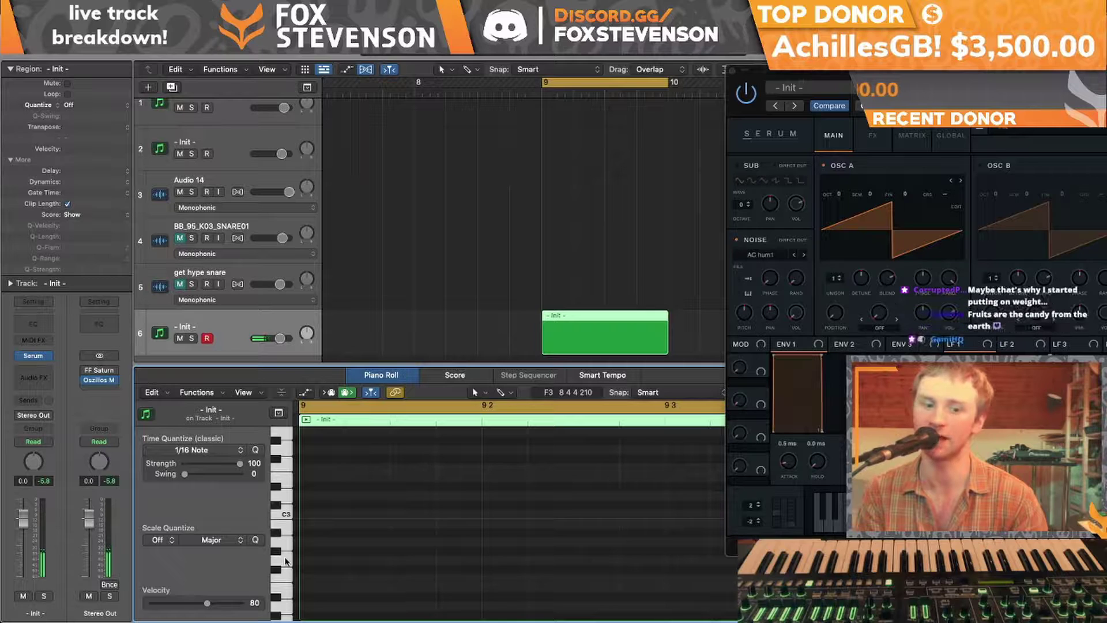
pyautogui.click(490, 563)
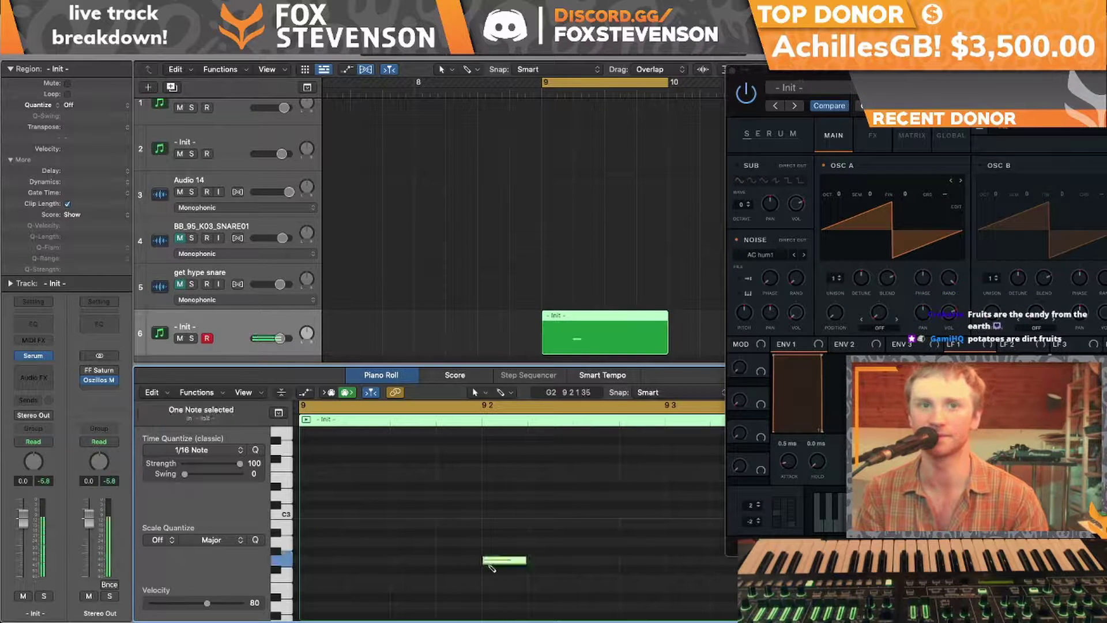
pyautogui.moveTo(527, 561)
pyautogui.mouseDown()
pyautogui.moveTo(650, 568)
pyautogui.moveTo(572, 563)
pyautogui.mouseUp()
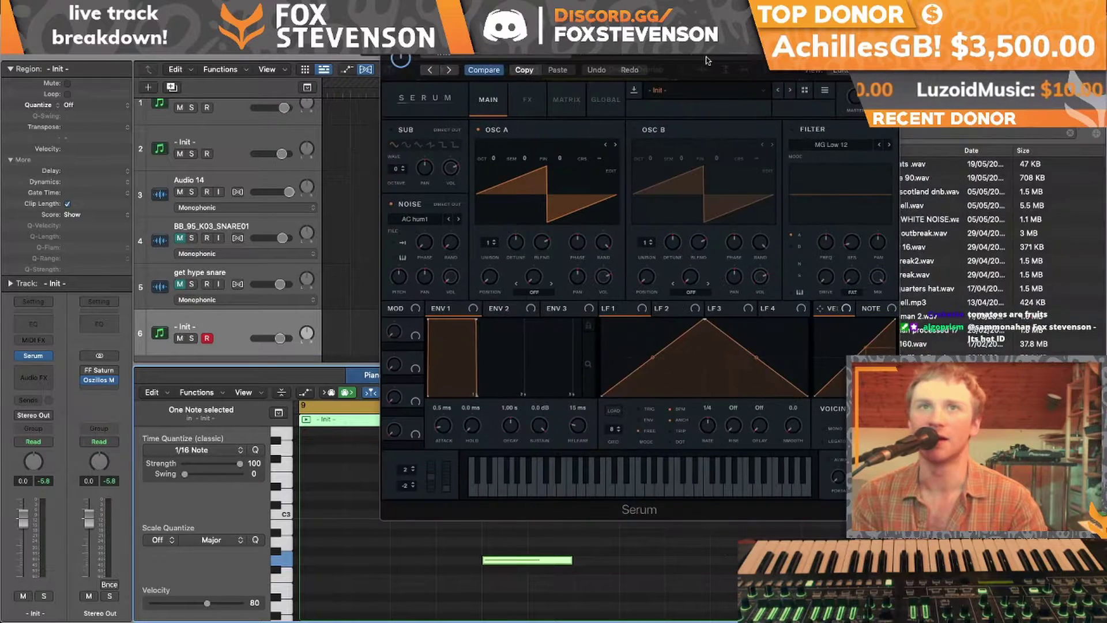
# In Oscillator A's wavetable editor, replace the saw with a sin(x*pi) sine wave and flip it vertically
pyautogui.click(529, 151)
pyautogui.press('Escape')
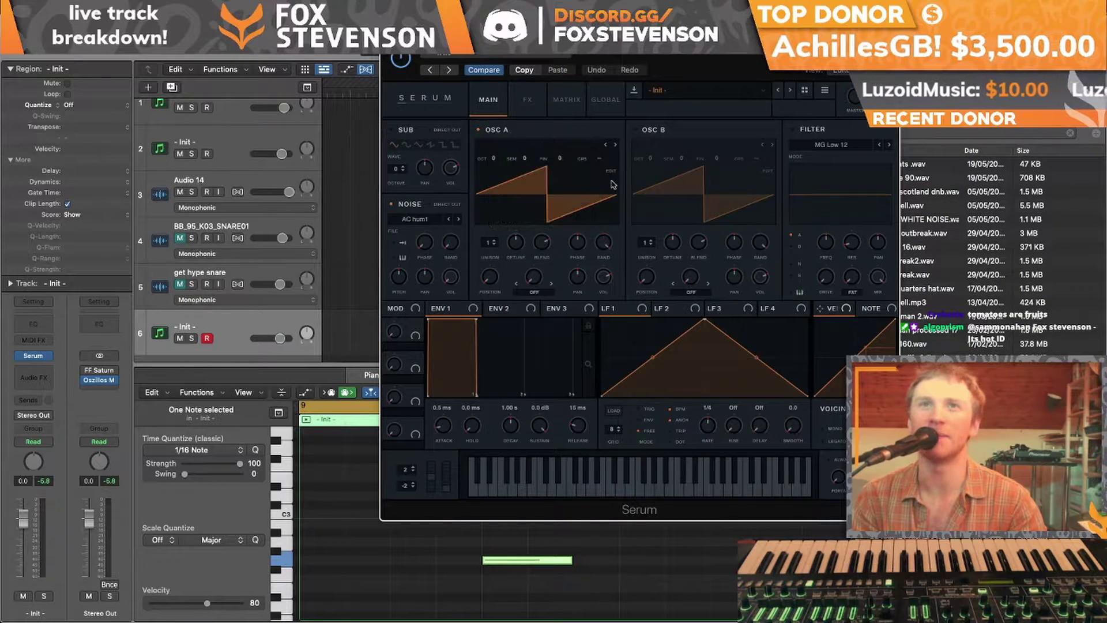
pyautogui.click(610, 172)
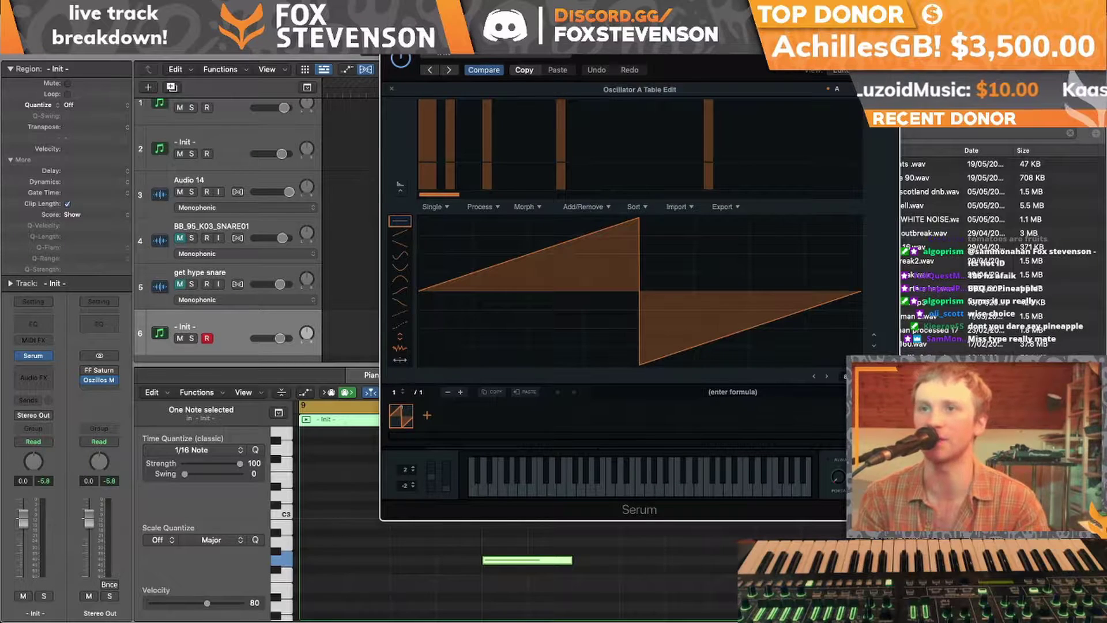
pyautogui.press('1')
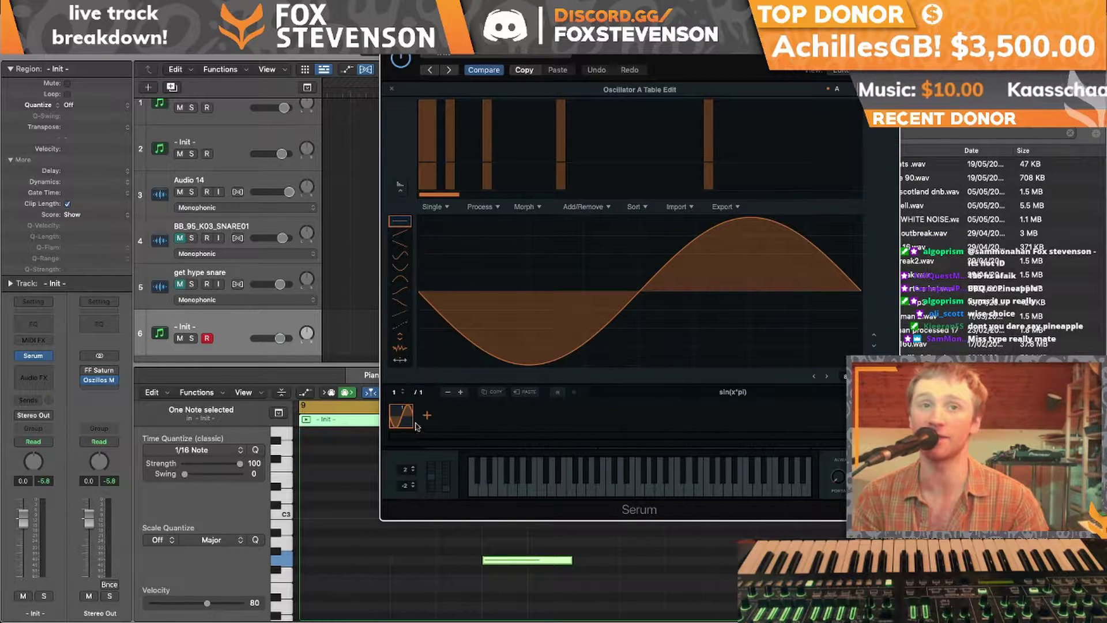
pyautogui.click(448, 207)
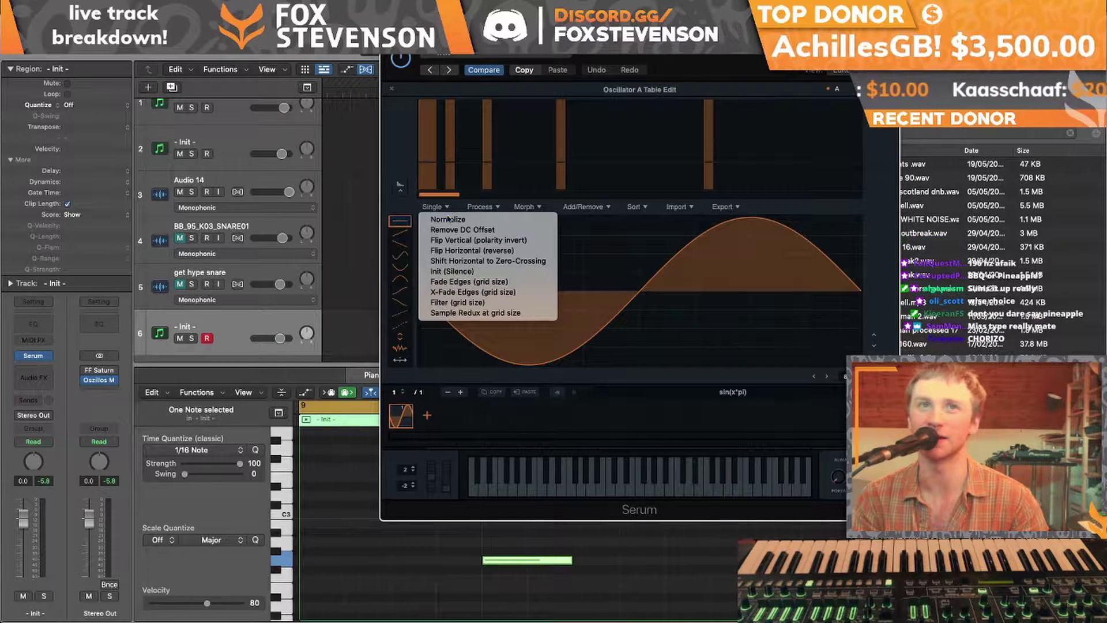
pyautogui.click(451, 240)
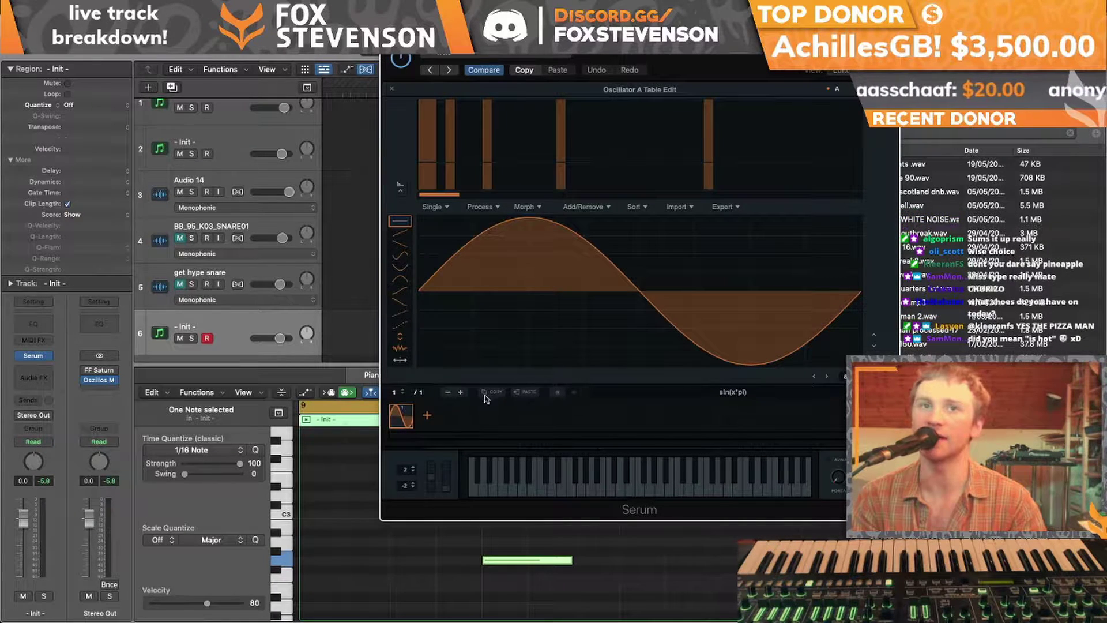
# Add a second wavetable frame containing a triangle wave and morph the two frames with Crossfade
pyautogui.click(427, 415)
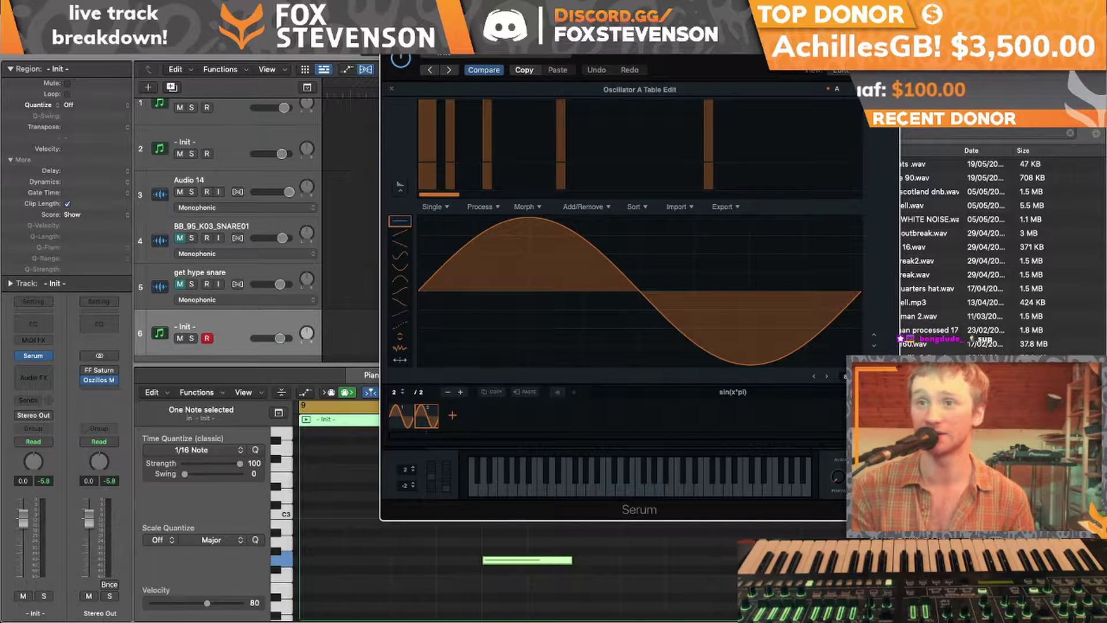
pyautogui.press('super+z')
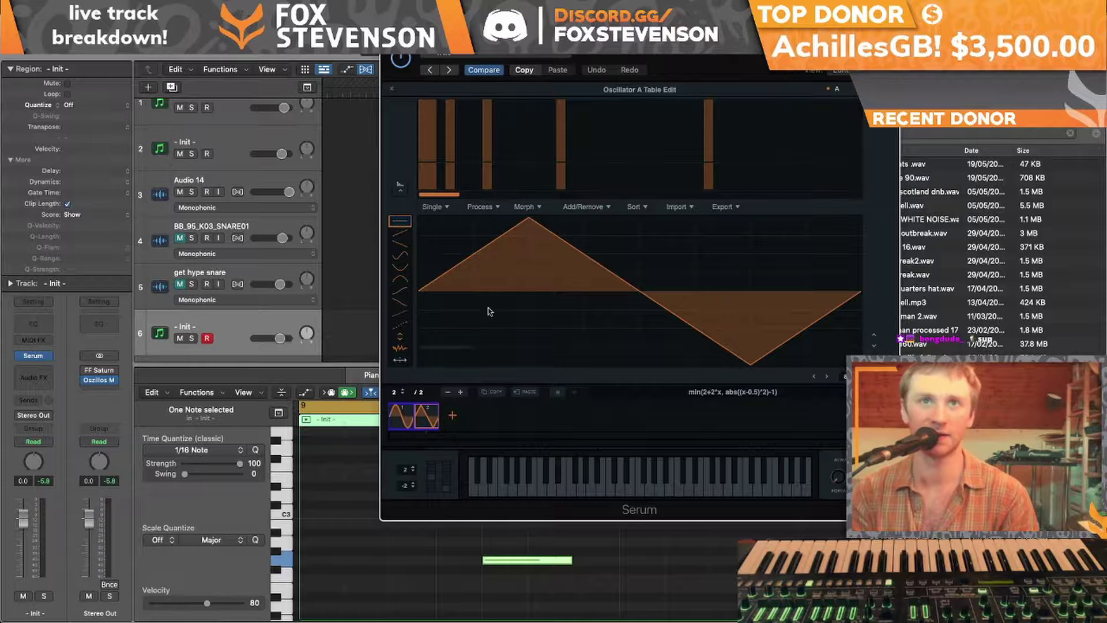
pyautogui.click(511, 207)
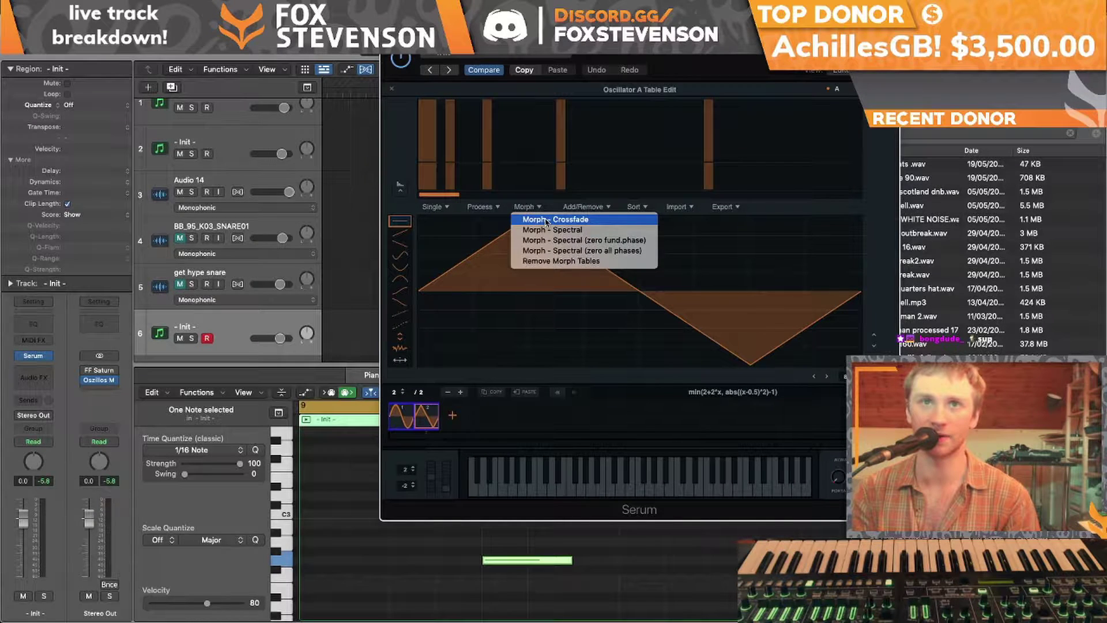
pyautogui.click(547, 222)
# Close the wavetable editor and turn down Oscillator A's wavetable position
pyautogui.click(572, 380)
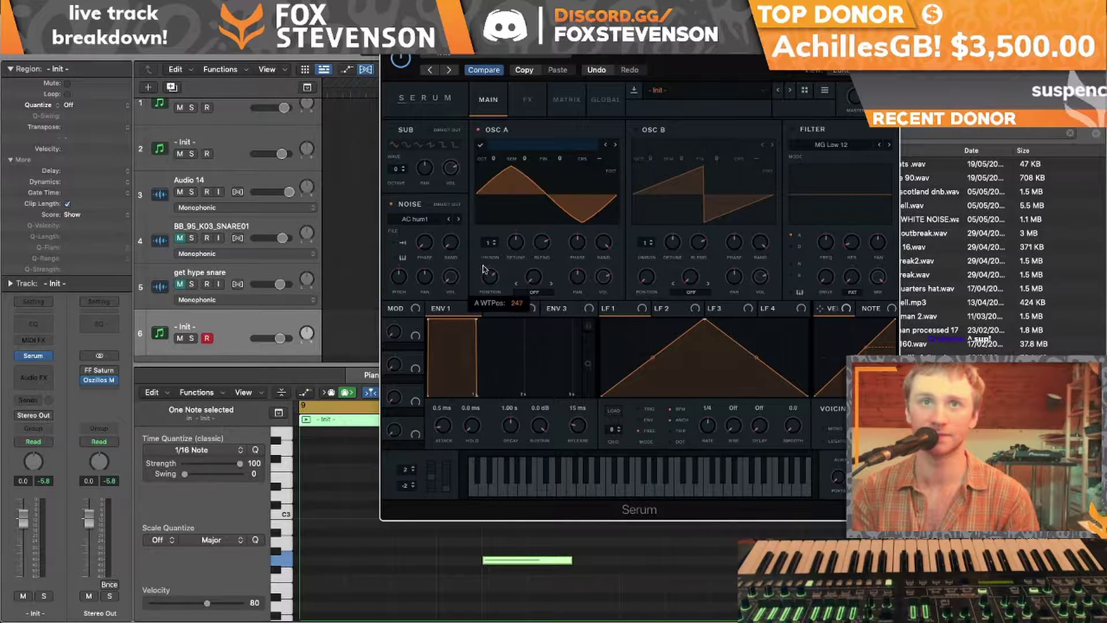
pyautogui.moveTo(489, 277); pyautogui.dragTo(483, 305)
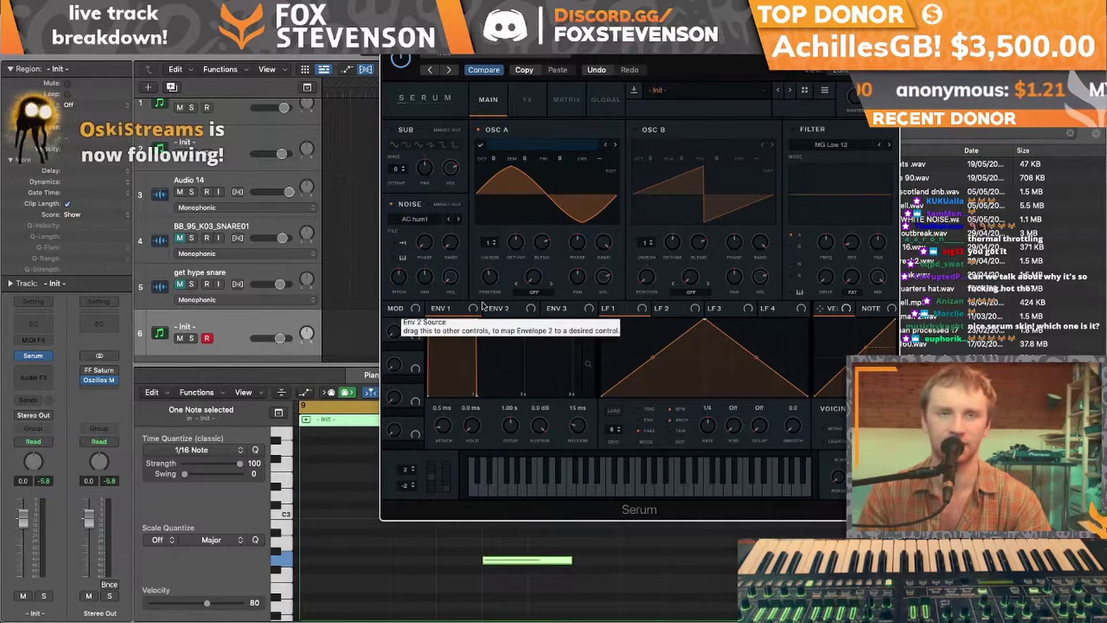
# Look through Serum's skin choices and keep Anthracite - Fire
pyautogui.click(448, 102)
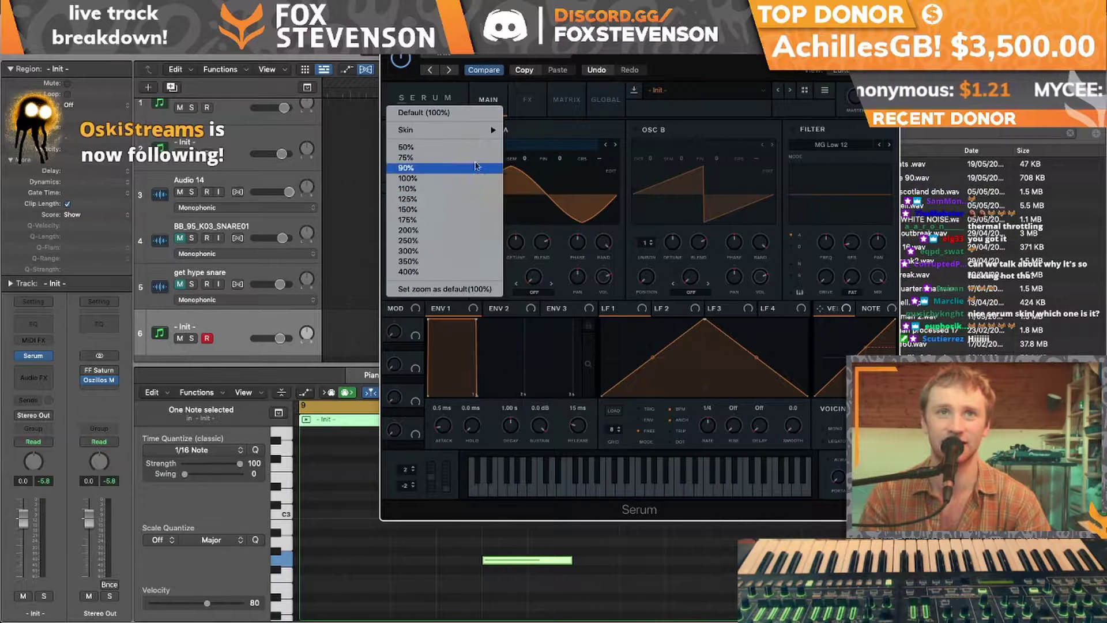
pyautogui.moveTo(461, 130)
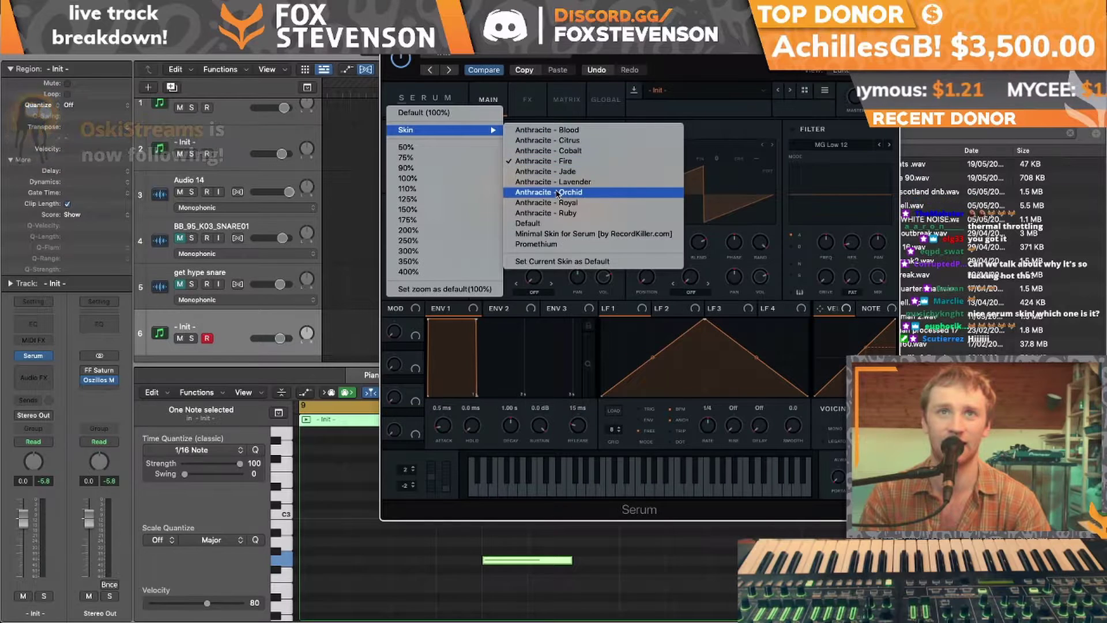
pyautogui.click(548, 163)
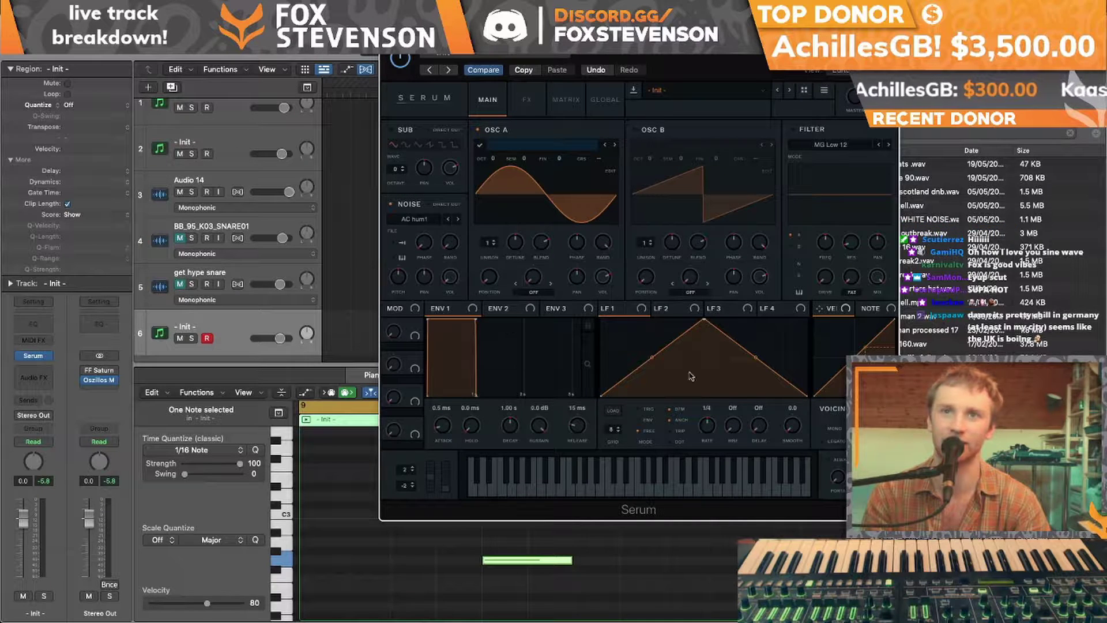
# Set Oscillator A's random phase to 0%
pyautogui.moveTo(535, 34); pyautogui.dragTo(663, 171)
pyautogui.moveTo(663, 85); pyautogui.dragTo(572, 81)
pyautogui.moveTo(806, 184); pyautogui.dragTo(613, 80)
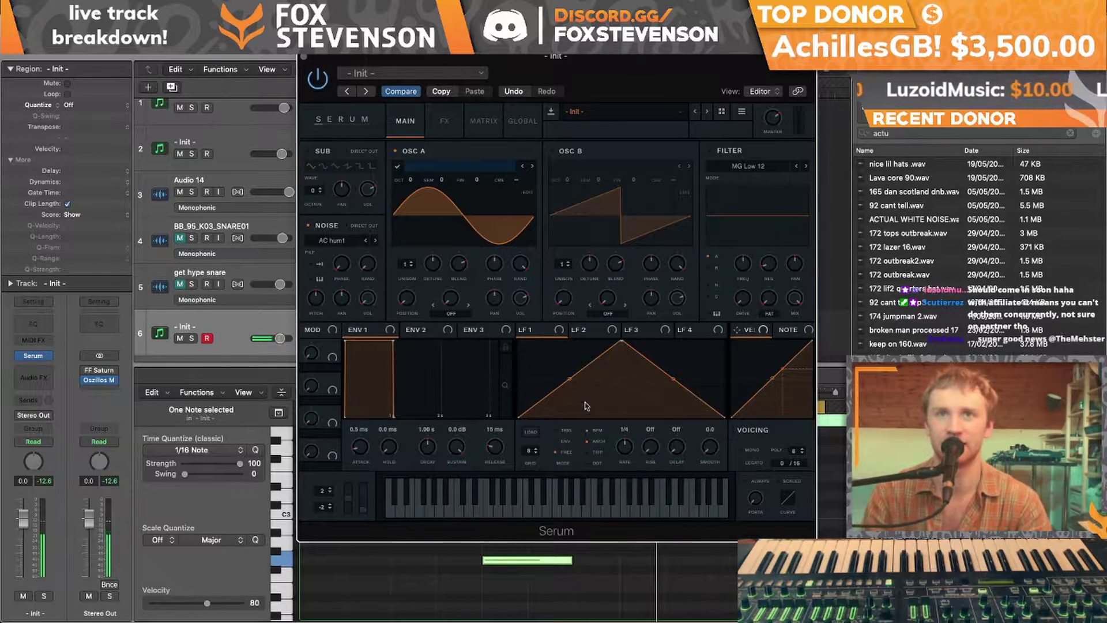
pyautogui.moveTo(668, 75); pyautogui.dragTo(791, 107)
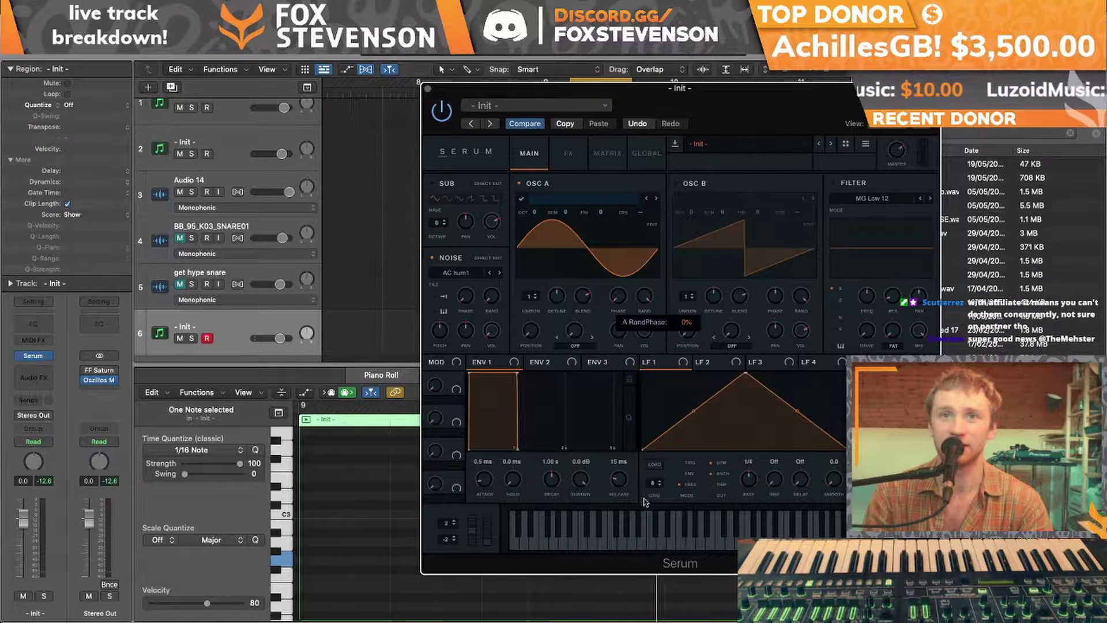
pyautogui.moveTo(630, 293); pyautogui.dragTo(620, 307)
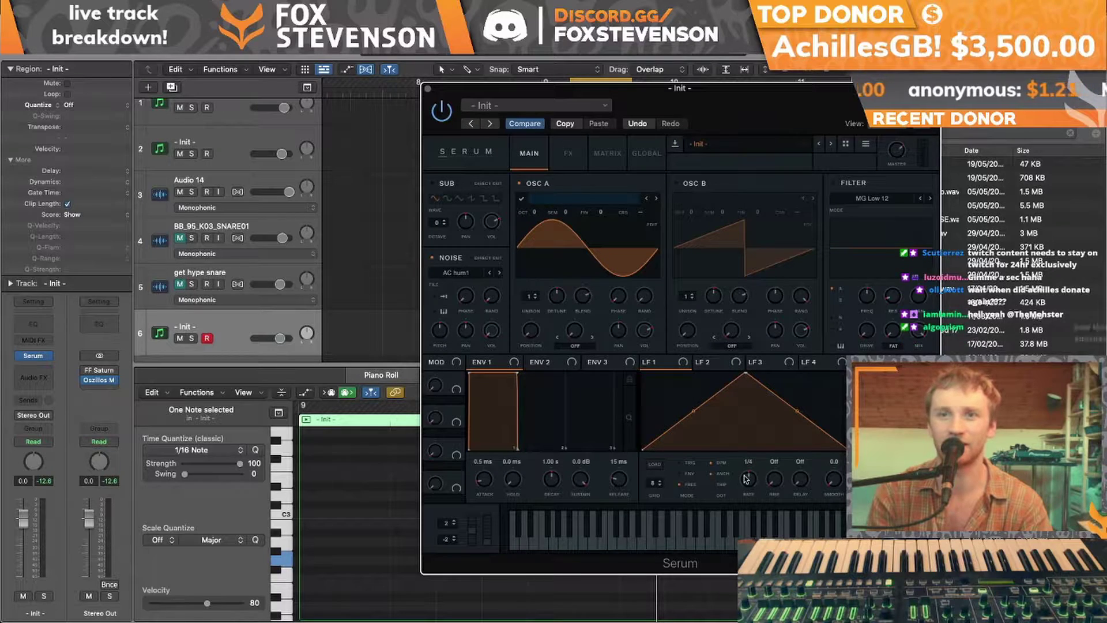
# Drive Oscillator A's level with a falling LFO 1 ramp at 1/8, and set Envelope 1's attack to 0.0 ms and release to 2.0 ms
pyautogui.moveTo(747, 375); pyautogui.dragTo(610, 352)
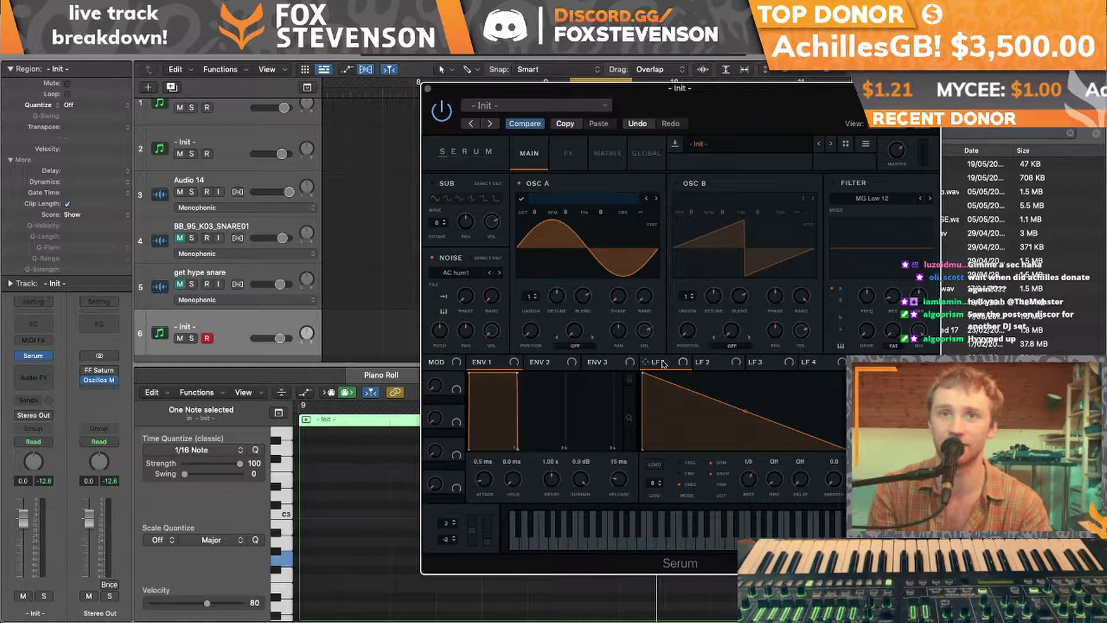
pyautogui.moveTo(646, 364); pyautogui.dragTo(641, 331)
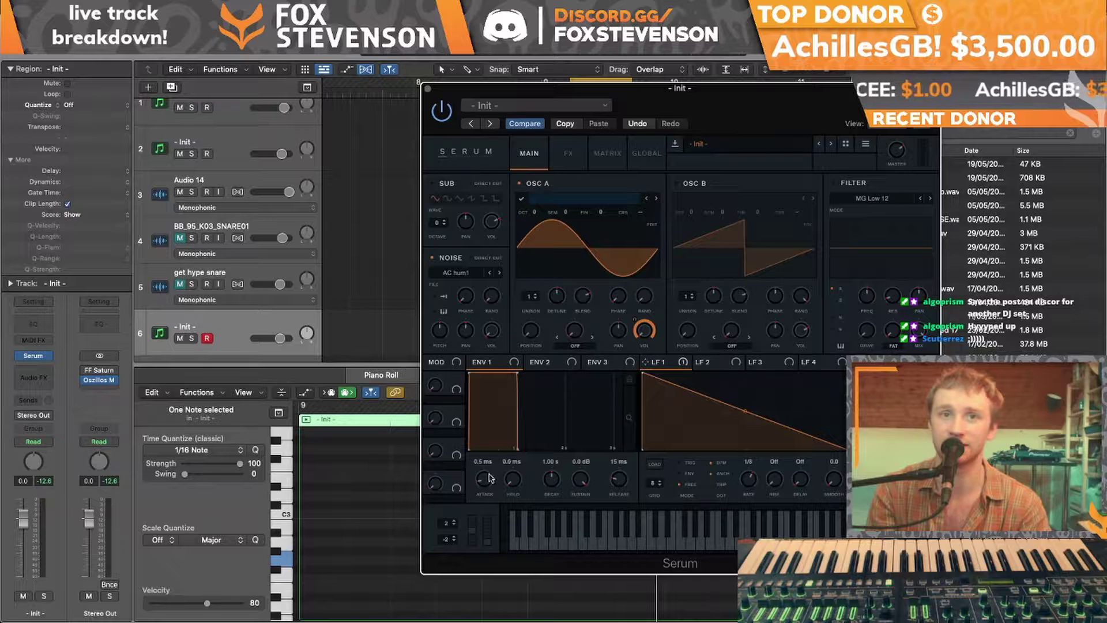
pyautogui.moveTo(490, 478); pyautogui.dragTo(594, 529)
pyautogui.moveTo(626, 485)
pyautogui.mouseDown()
pyautogui.moveTo(622, 506)
pyautogui.moveTo(617, 487)
pyautogui.mouseUp()
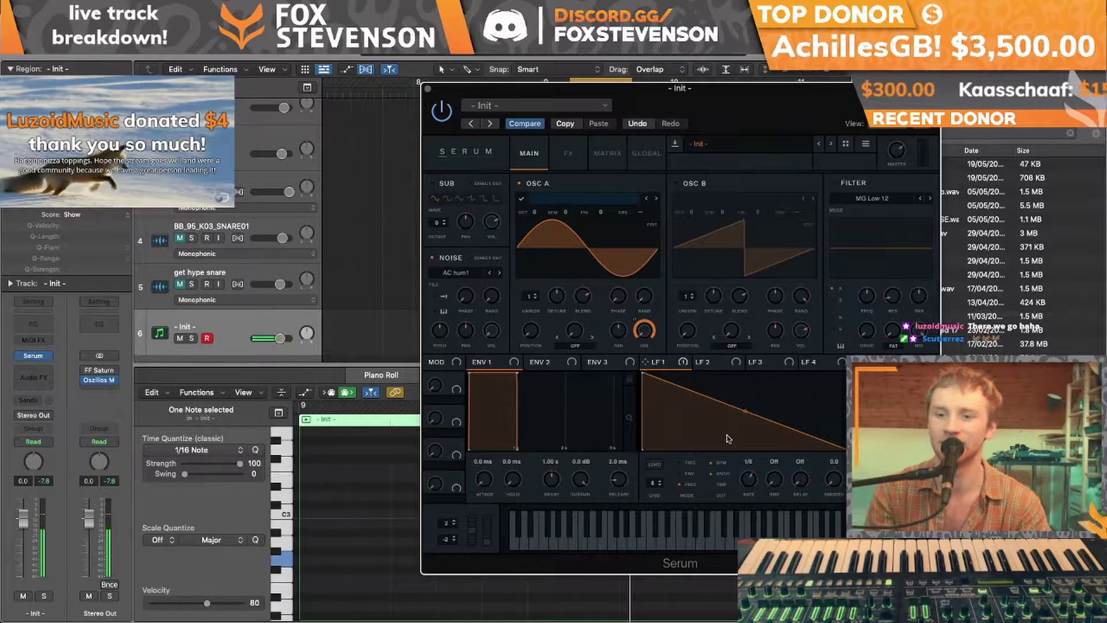
# Transpose the note in the piano roll down to E2 and lengthen it slightly
pyautogui.moveTo(725, 87); pyautogui.dragTo(886, 53)
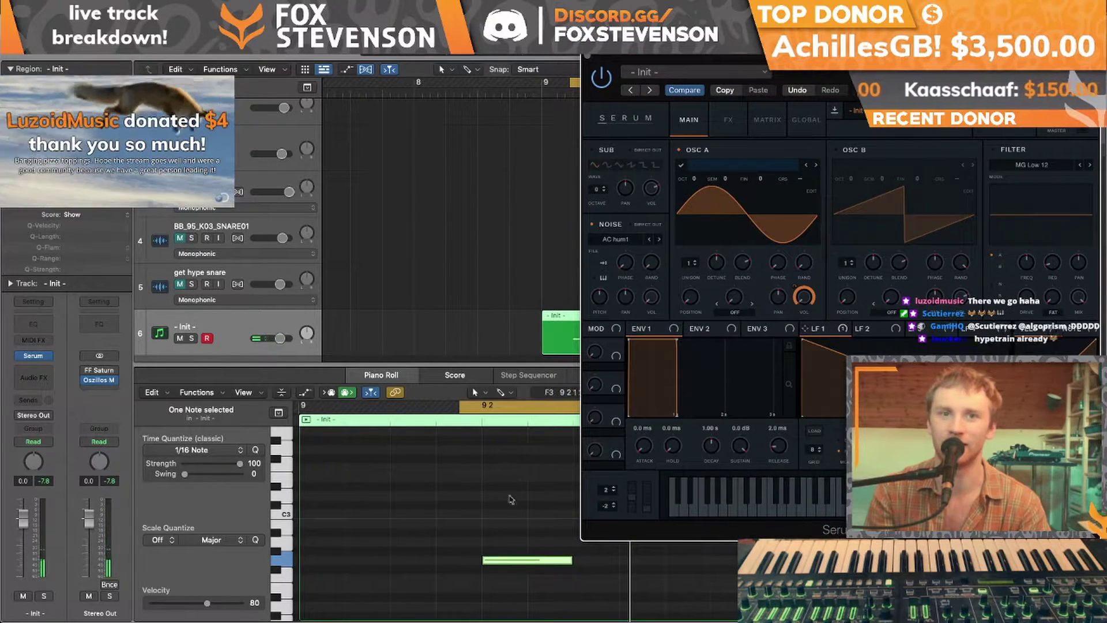
pyautogui.scroll(-1, 502, 551)
pyautogui.moveTo(501, 551); pyautogui.dragTo(508, 558)
pyautogui.click(508, 559)
pyautogui.click(506, 571)
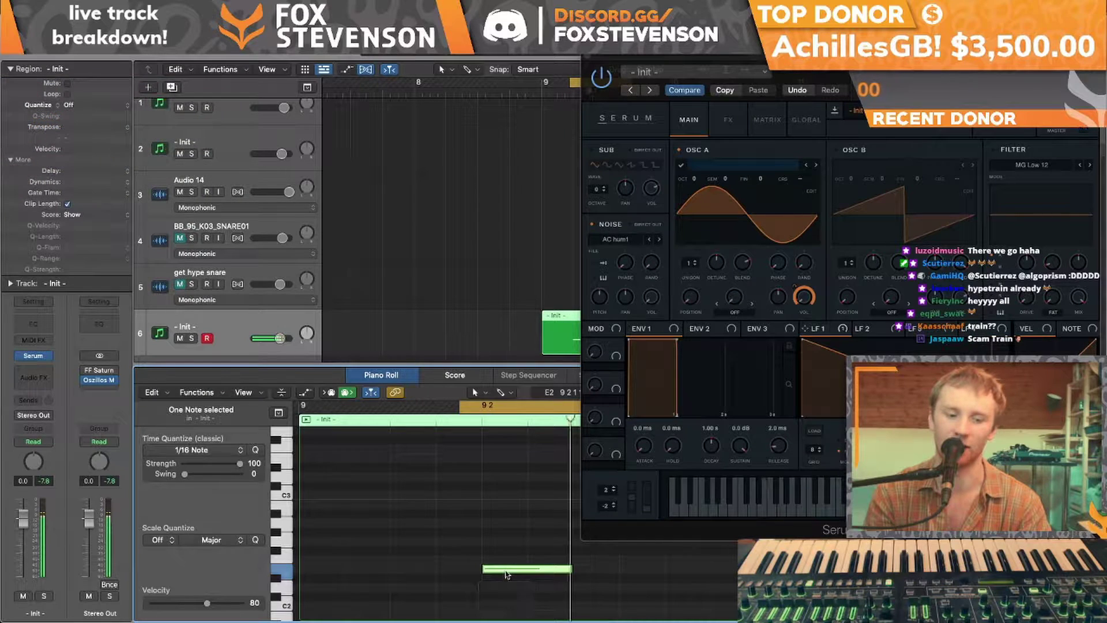
pyautogui.click(506, 573)
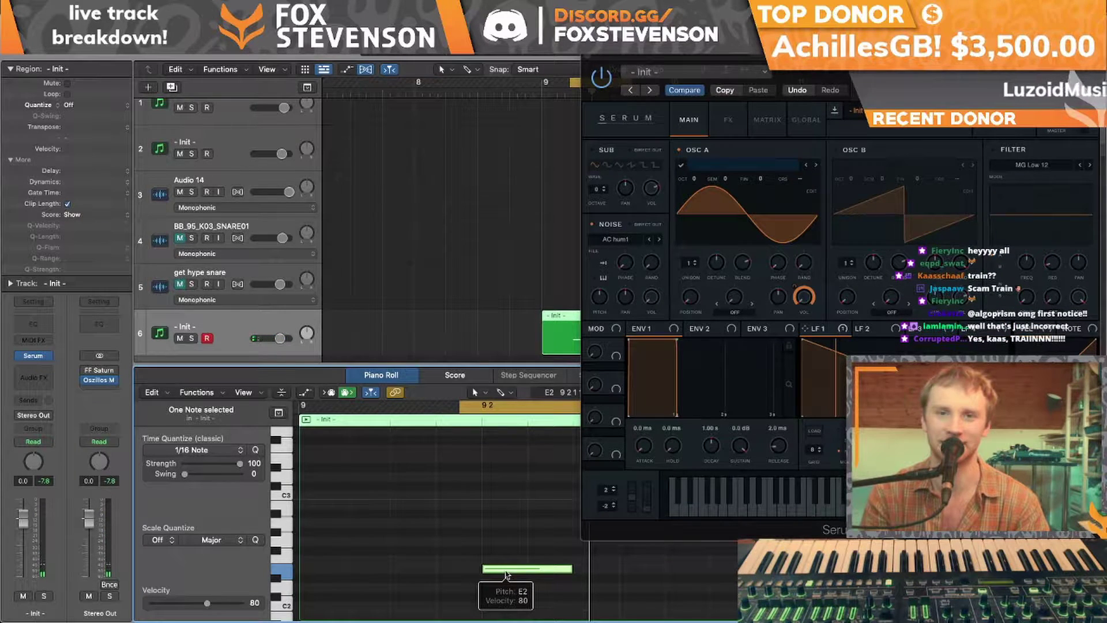
pyautogui.moveTo(913, 72); pyautogui.dragTo(817, 37)
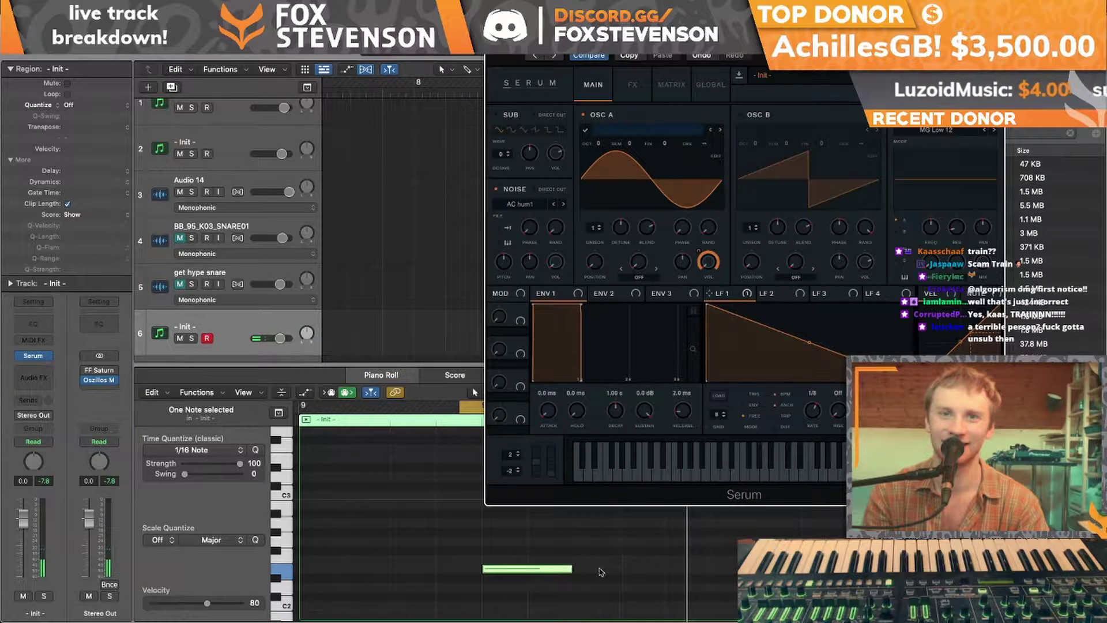
pyautogui.moveTo(572, 569); pyautogui.dragTo(603, 570)
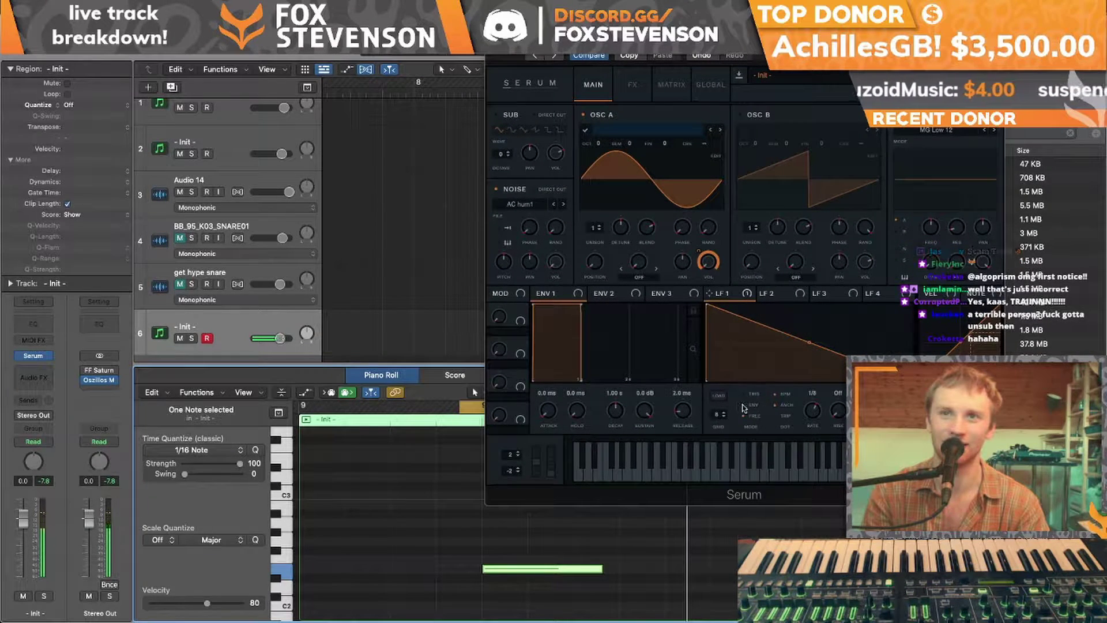
# Switch LFO 1 to envelope mode and play the loop
pyautogui.click(744, 408)
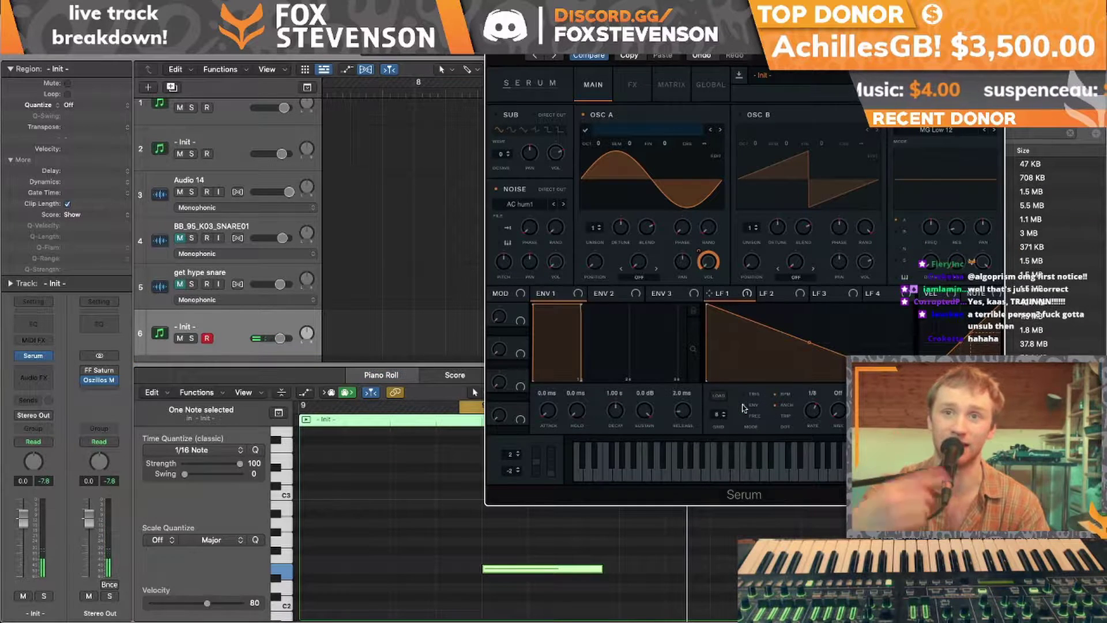
pyautogui.press('space')
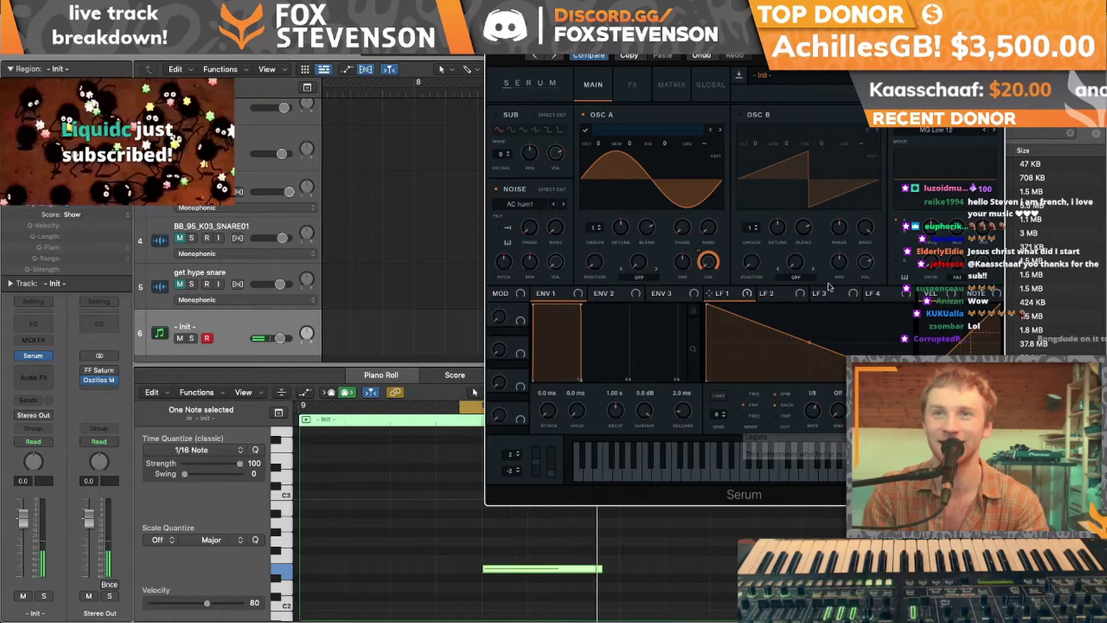
# Reshape LFO 2 into a falling ramp and assign it to Oscillator A's fine pitch
pyautogui.click(773, 297)
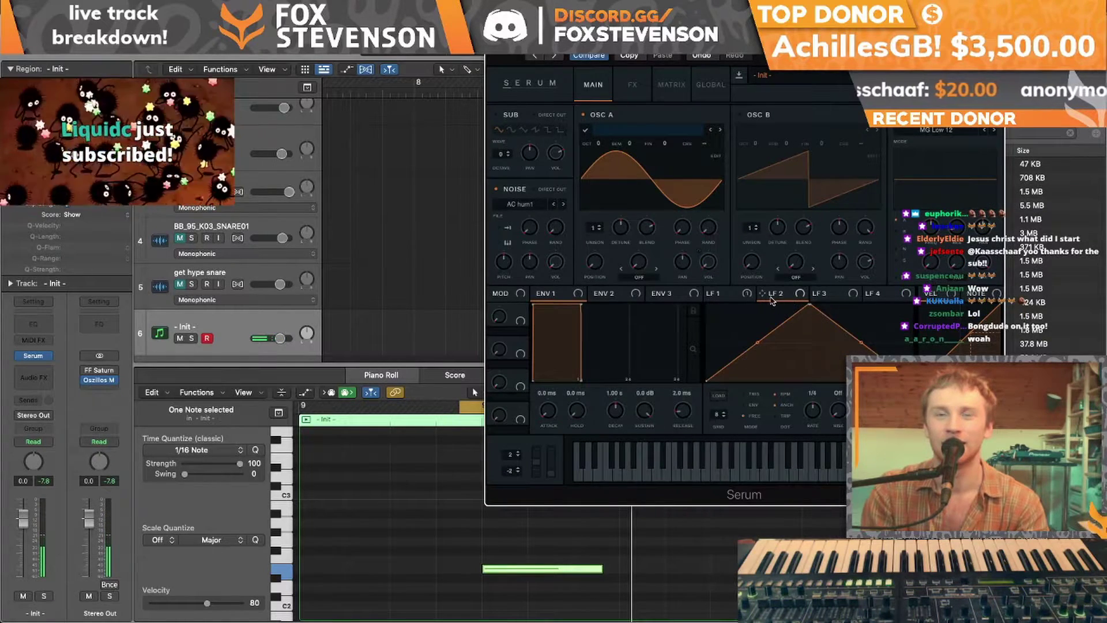
pyautogui.moveTo(808, 311); pyautogui.dragTo(707, 306)
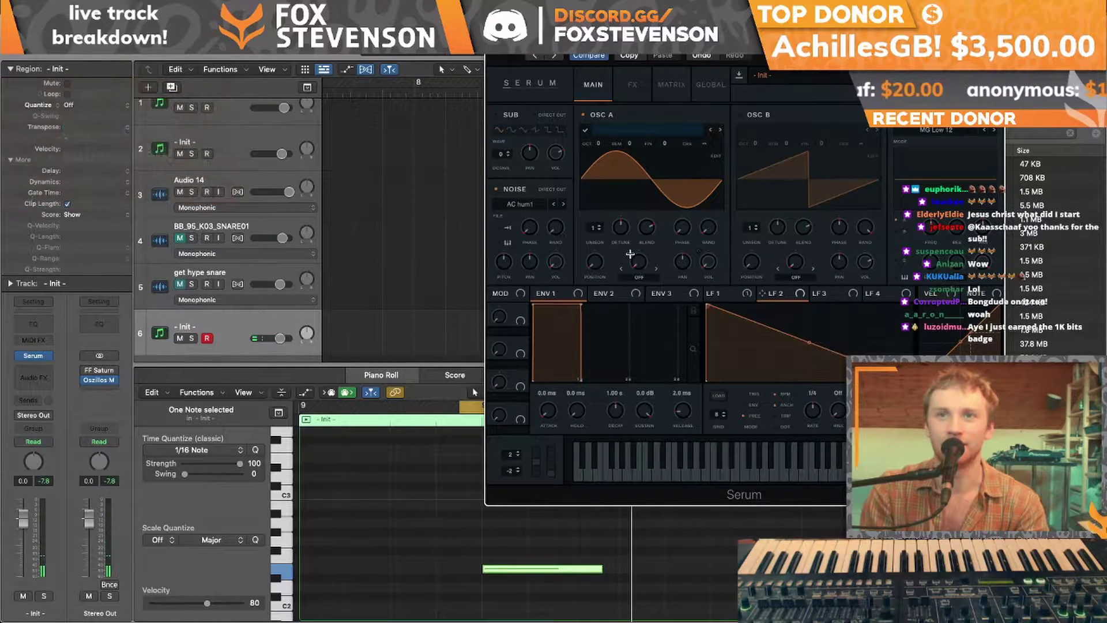
pyautogui.moveTo(667, 143); pyautogui.dragTo(676, 149)
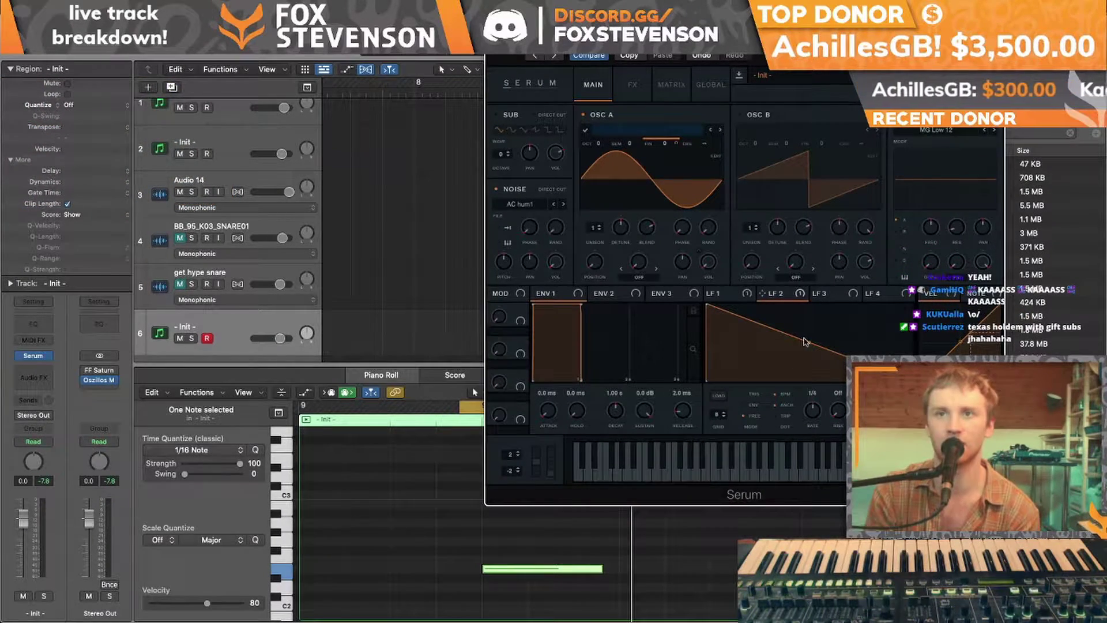
pyautogui.moveTo(676, 142)
pyautogui.mouseDown()
pyautogui.moveTo(679, 177)
pyautogui.moveTo(667, 112)
pyautogui.moveTo(673, 144)
pyautogui.mouseUp()
pyautogui.doubleClick(672, 147)
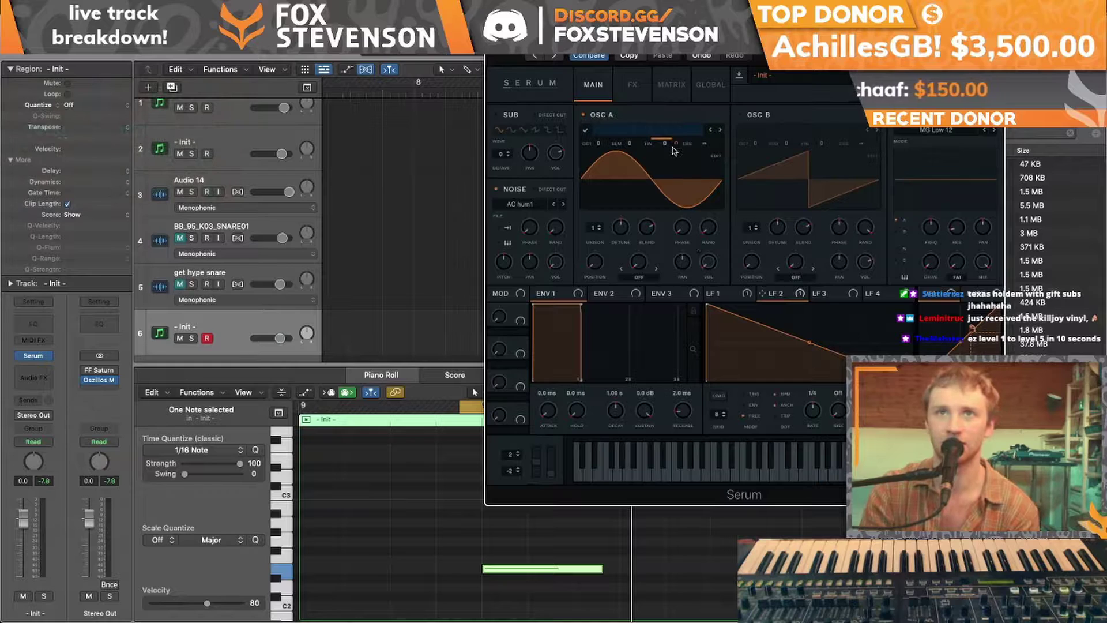
# Raise LFO 2's fine-pitch modulation to its maximum in the matrix and bend LFO 2 into a steep falling curve at a 1/8 rate
pyautogui.click(672, 84)
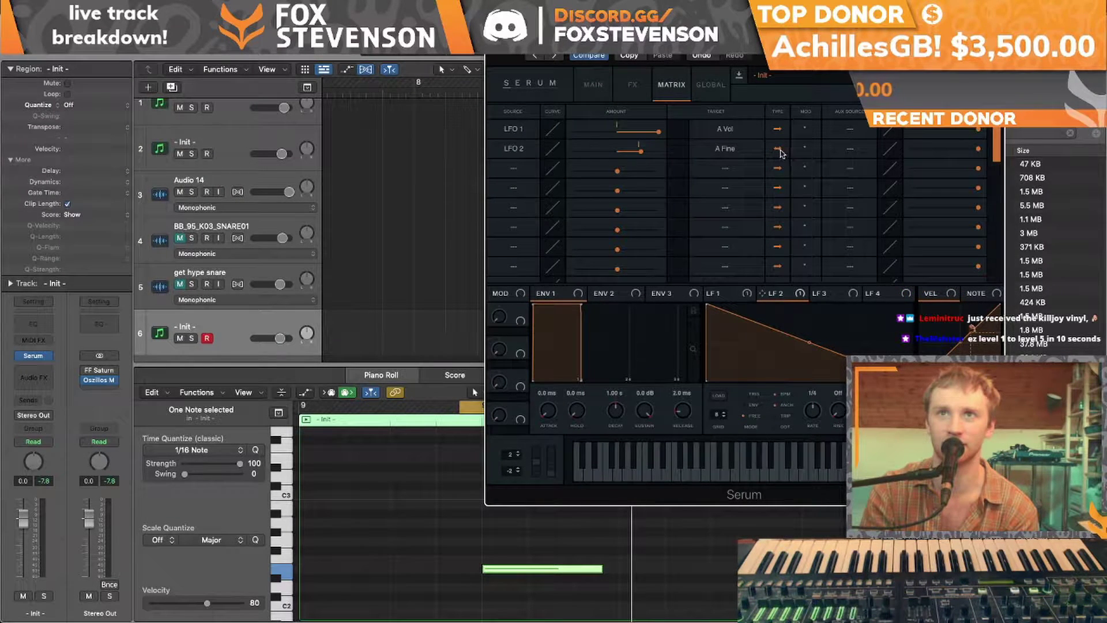
pyautogui.moveTo(638, 149); pyautogui.dragTo(629, 138)
pyautogui.moveTo(811, 345); pyautogui.dragTo(810, 376)
pyautogui.moveTo(815, 426)
pyautogui.mouseDown()
pyautogui.moveTo(816, 450)
pyautogui.moveTo(809, 417)
pyautogui.mouseUp()
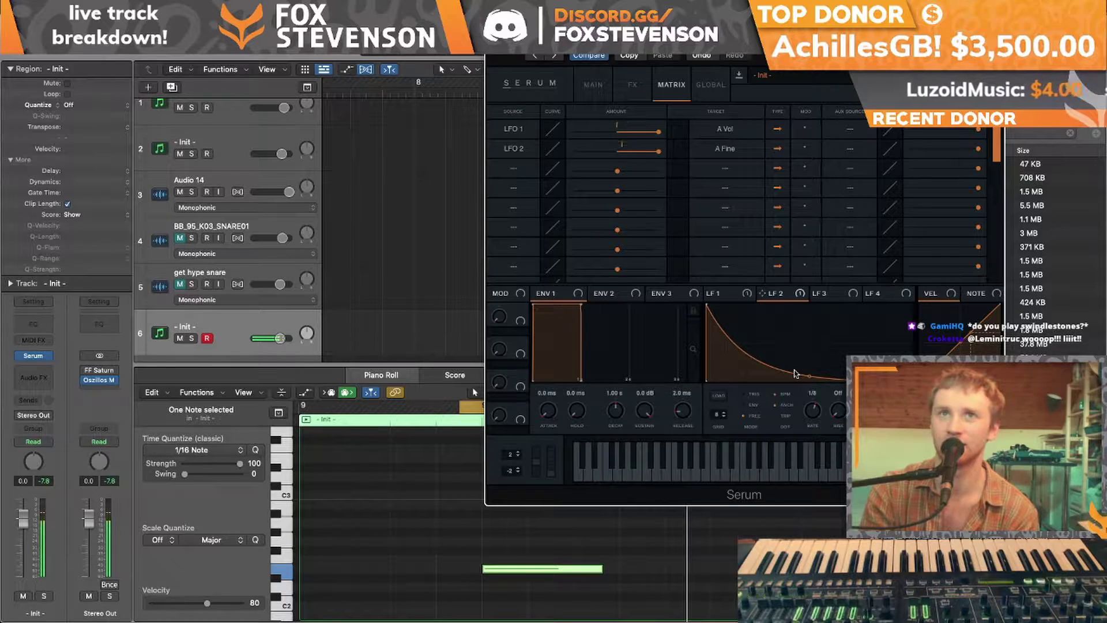
pyautogui.click(633, 85)
pyautogui.click(593, 85)
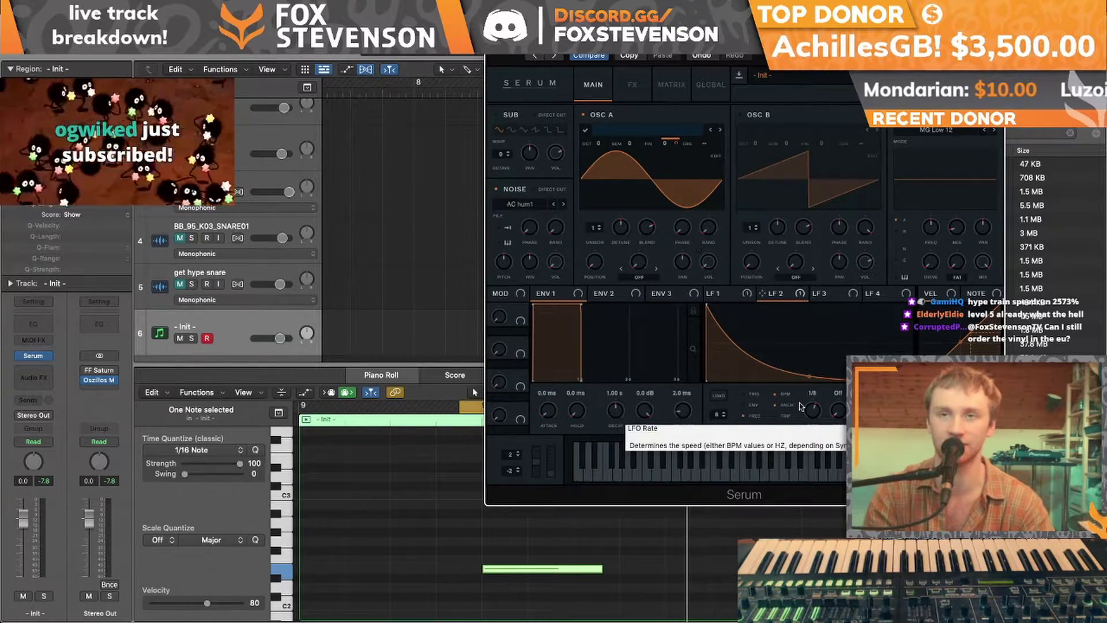
# Bend LFO 1's falling ramp inward with an added low point near its middle
pyautogui.click(721, 294)
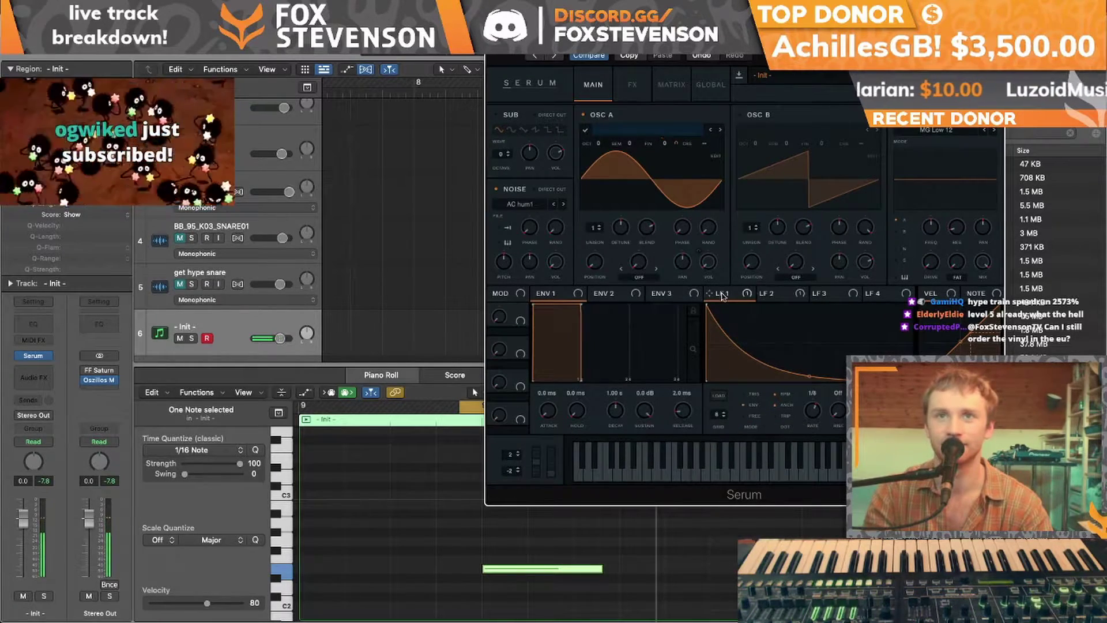
pyautogui.moveTo(809, 342); pyautogui.dragTo(808, 373)
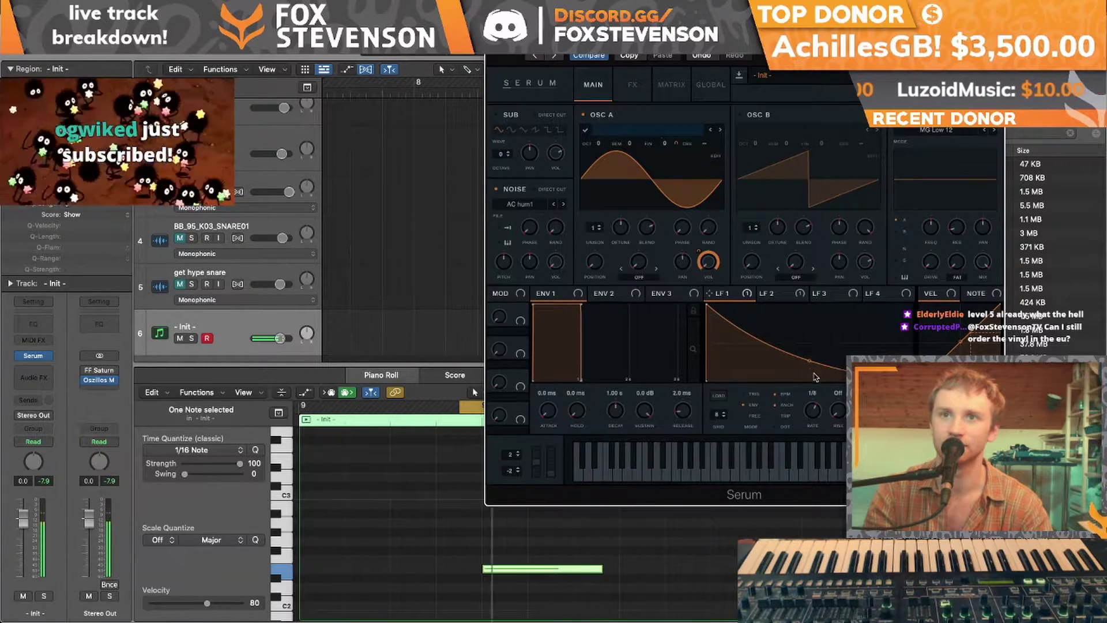
pyautogui.doubleClick(817, 380)
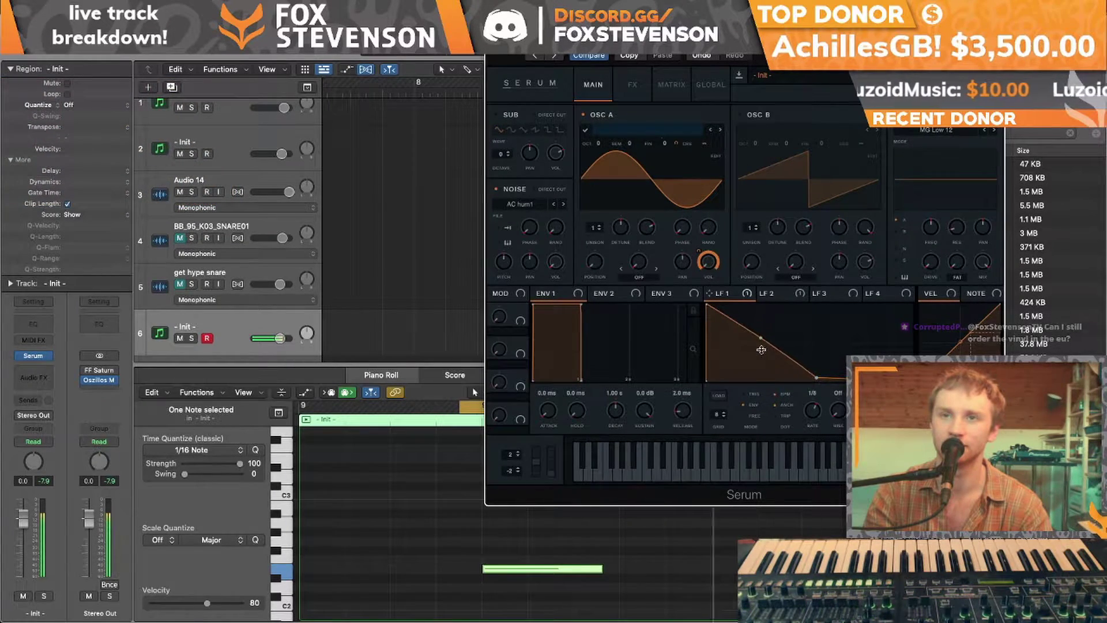
pyautogui.moveTo(816, 376); pyautogui.dragTo(804, 367)
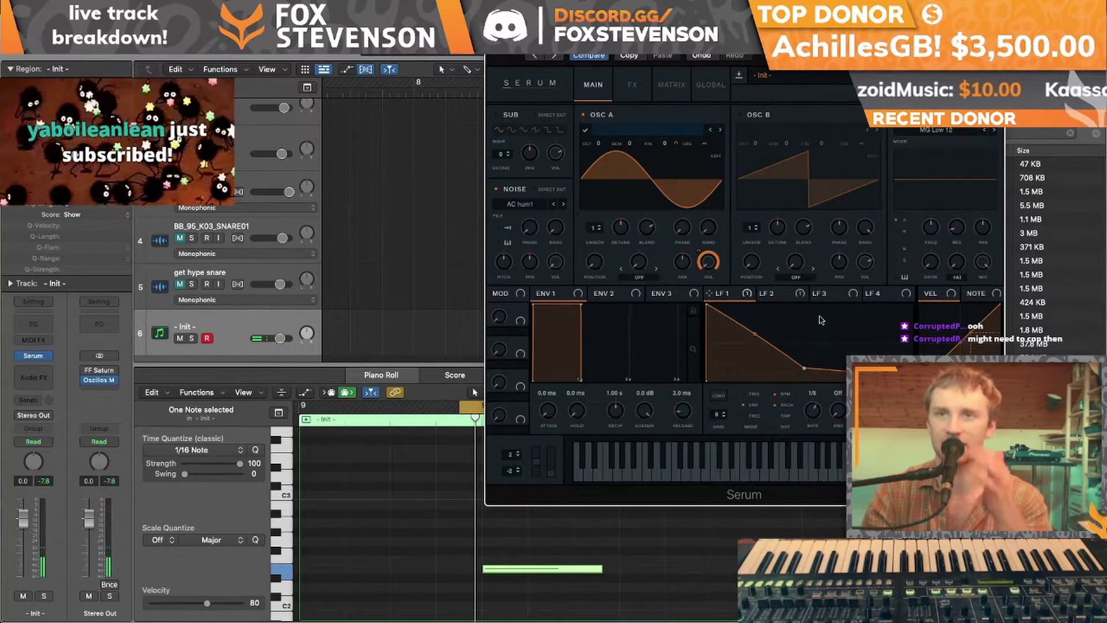
# Assign LFO 3 to Oscillator A's coarse pitch, shaped as a steep falling curve with BPM sync off and envelope mode on
pyautogui.moveTo(819, 294); pyautogui.dragTo(719, 173)
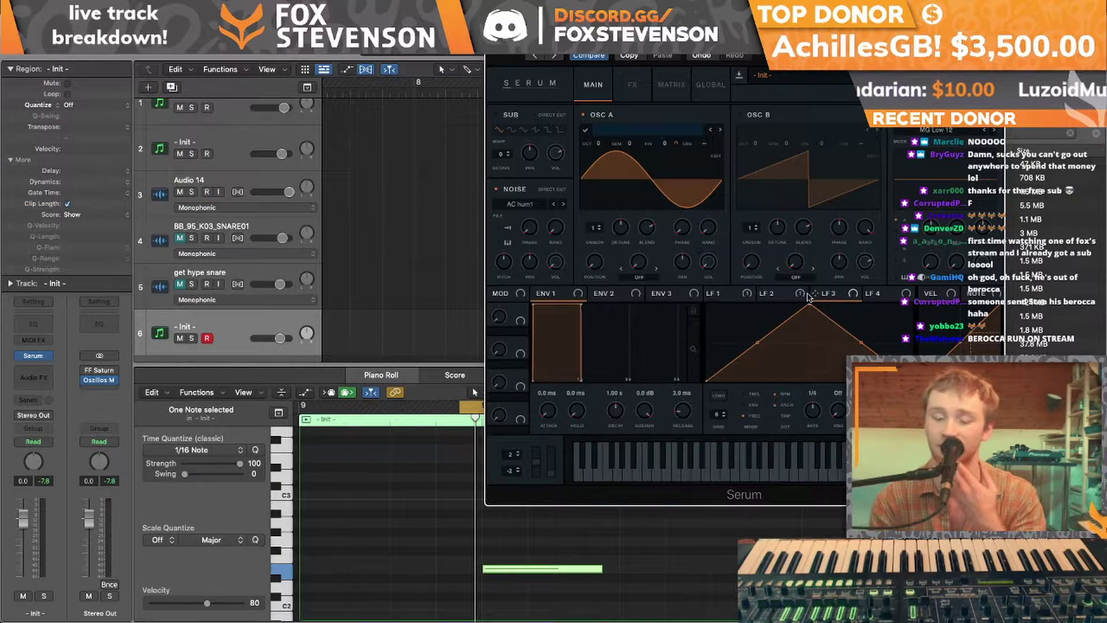
pyautogui.press('space')
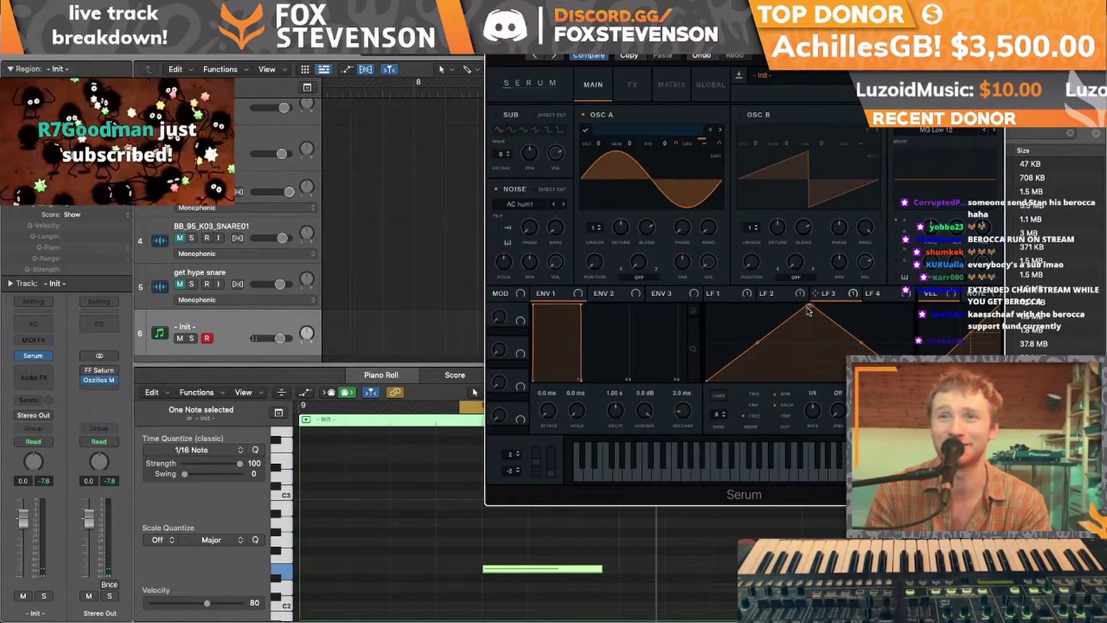
pyautogui.click(784, 394)
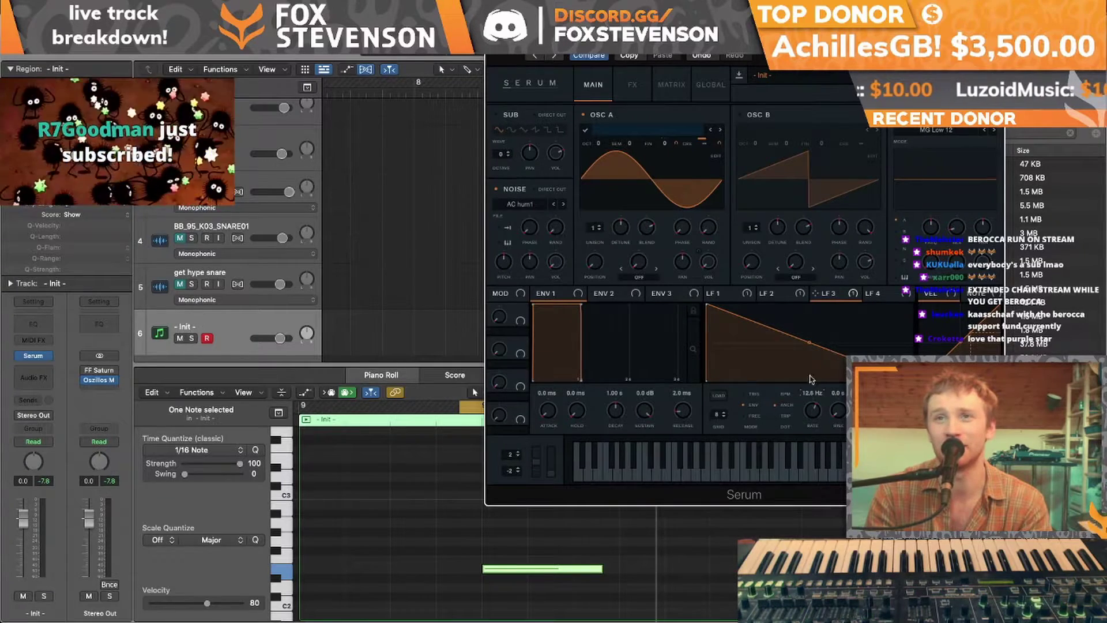
pyautogui.click(772, 293)
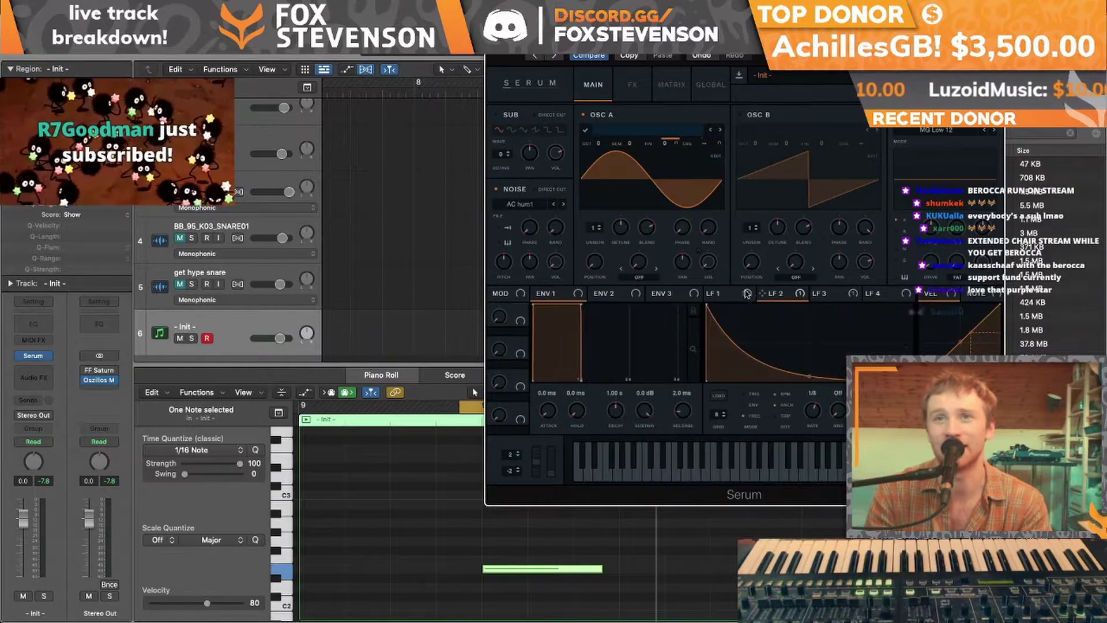
pyautogui.click(830, 294)
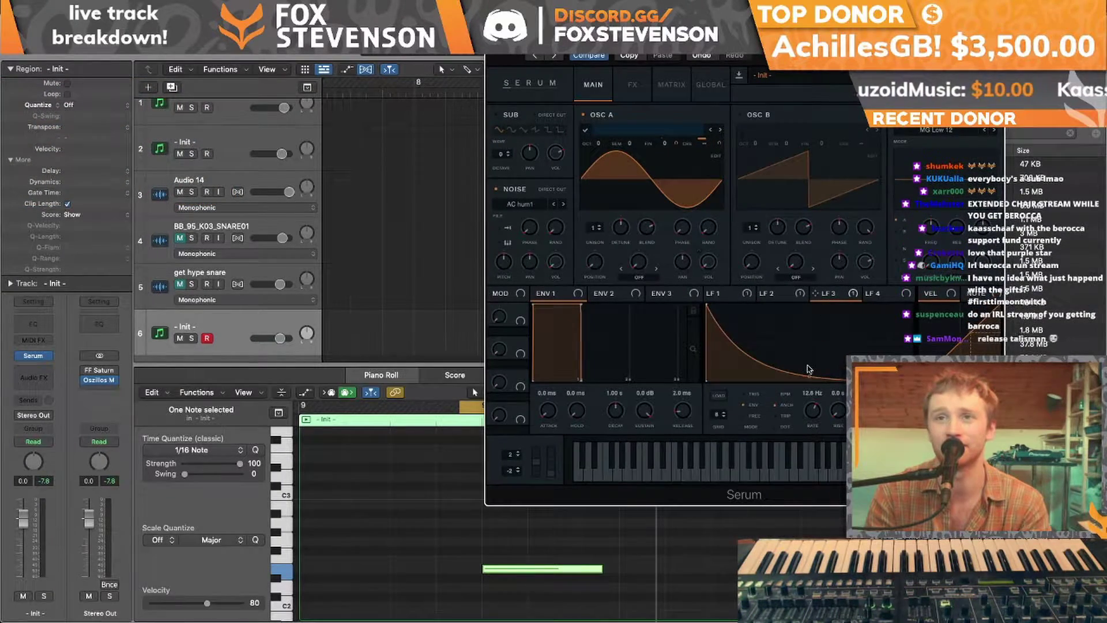
# Slightly increase LFO 3's modulation of Oscillator A's coarse pitch in the matrix while the loop plays
pyautogui.click(671, 85)
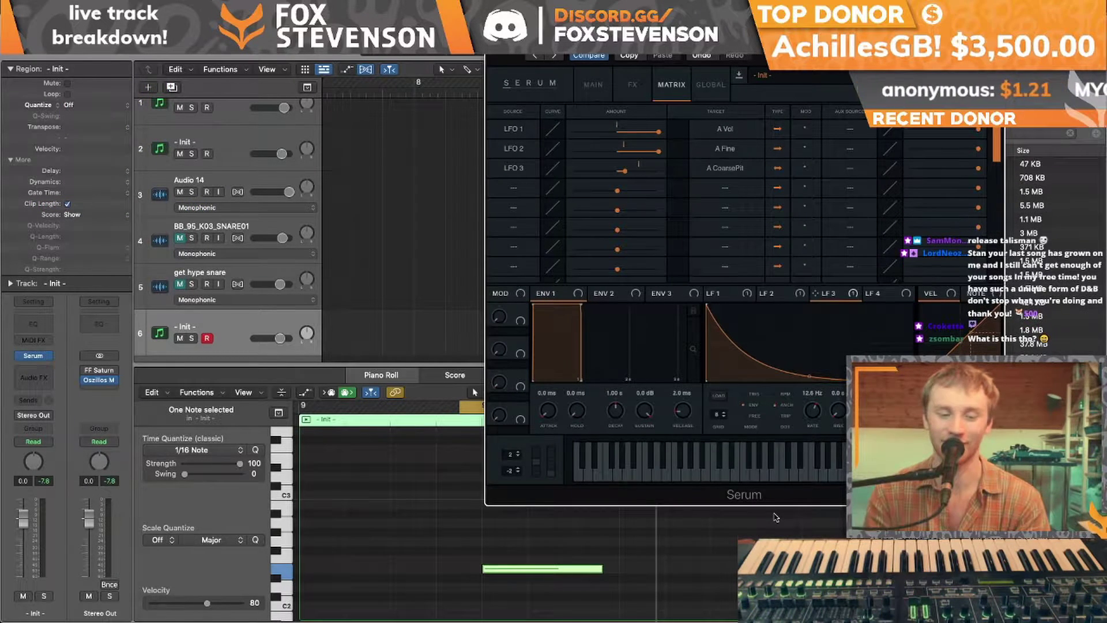
pyautogui.press('space')
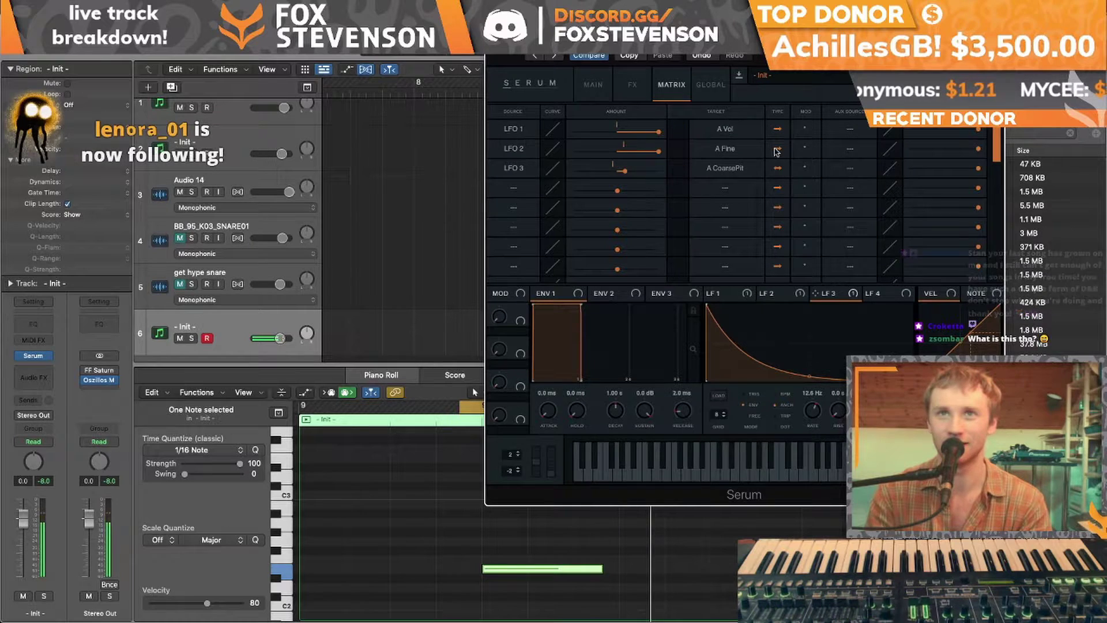
pyautogui.moveTo(625, 172)
pyautogui.mouseDown()
pyautogui.moveTo(655, 176)
pyautogui.moveTo(630, 173)
pyautogui.mouseUp()
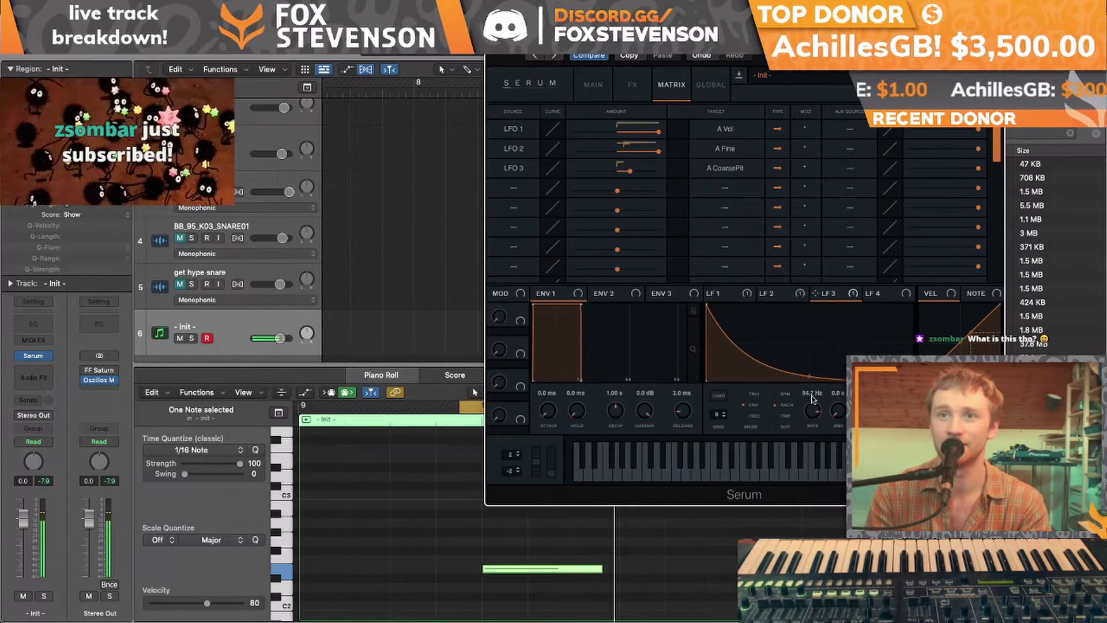
# Raise LFO 3's rate considerably and lower the starting point of its curve
pyautogui.moveTo(810, 388); pyautogui.dragTo(813, 412)
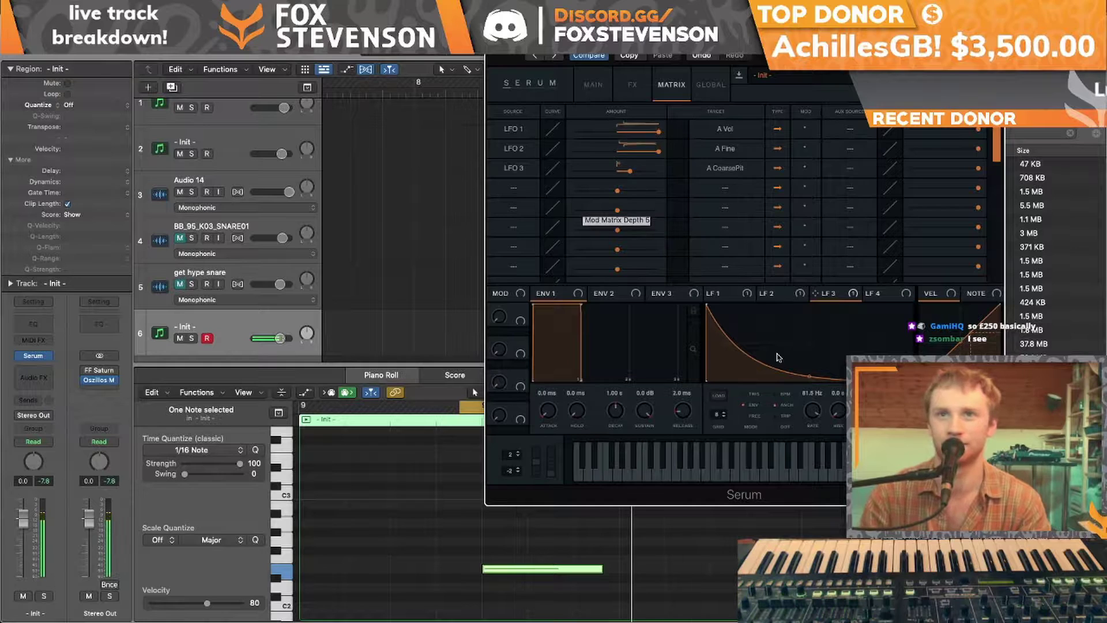
pyautogui.moveTo(812, 410); pyautogui.dragTo(812, 404)
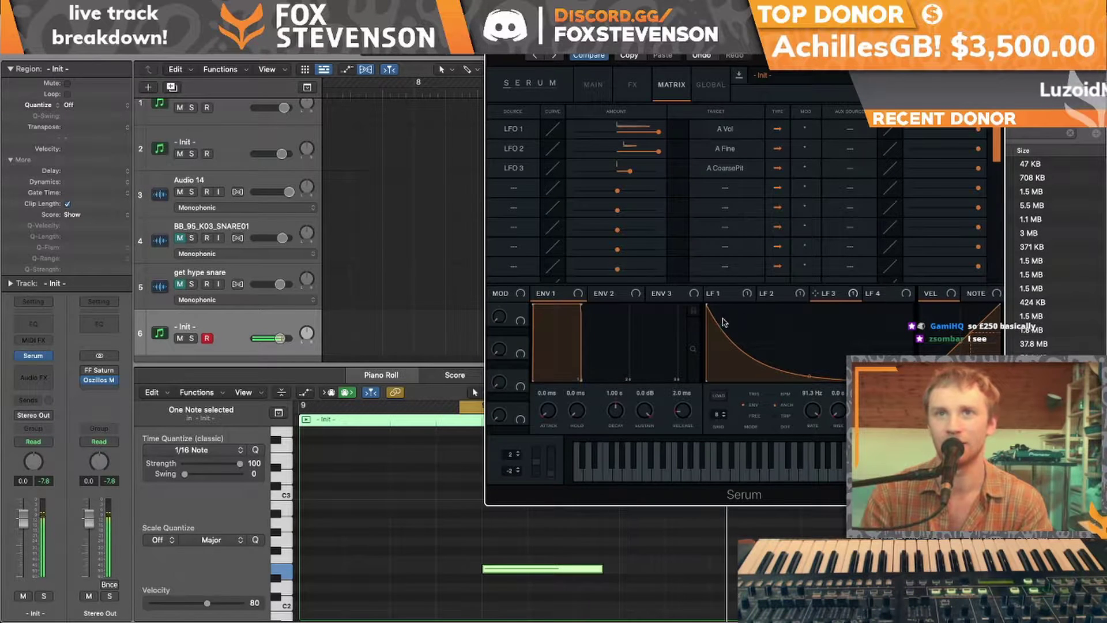
pyautogui.moveTo(707, 308); pyautogui.dragTo(681, 361)
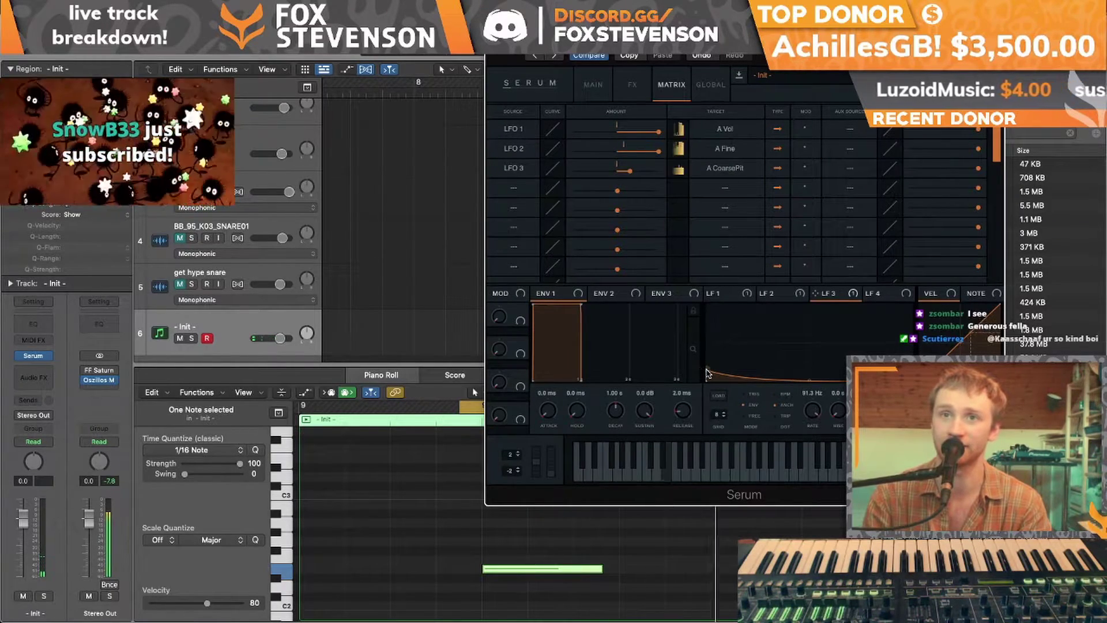
# Slightly increase LFO 3's modulation of Oscillator A's coarse pitch and lower LFO 3's rate to about 83 Hz
pyautogui.moveTo(630, 171); pyautogui.dragTo(638, 175)
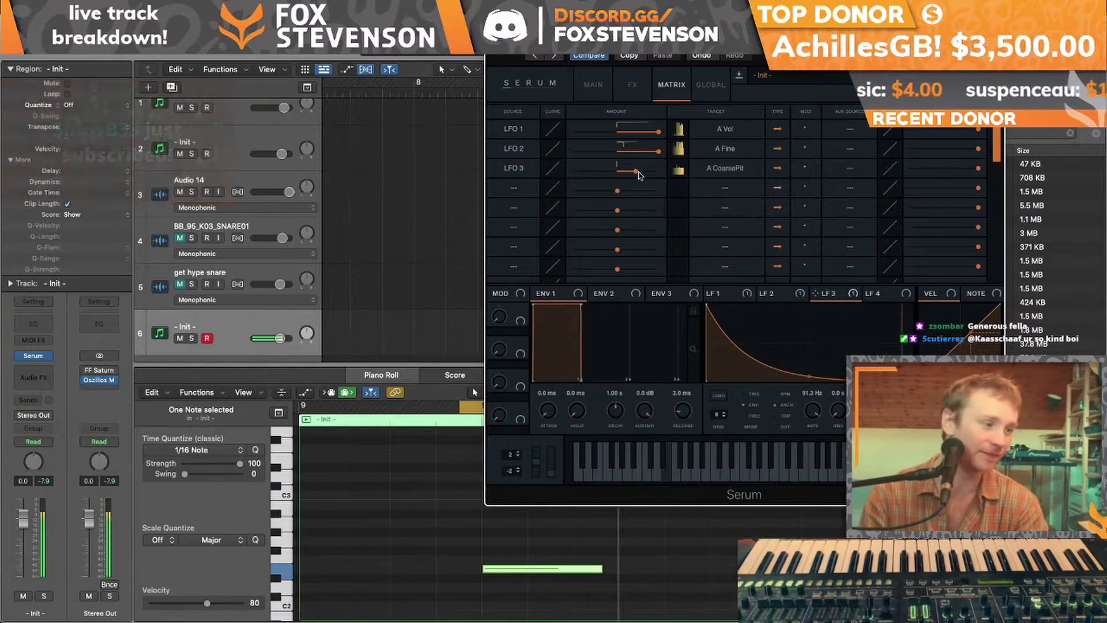
pyautogui.moveTo(812, 406); pyautogui.dragTo(812, 406)
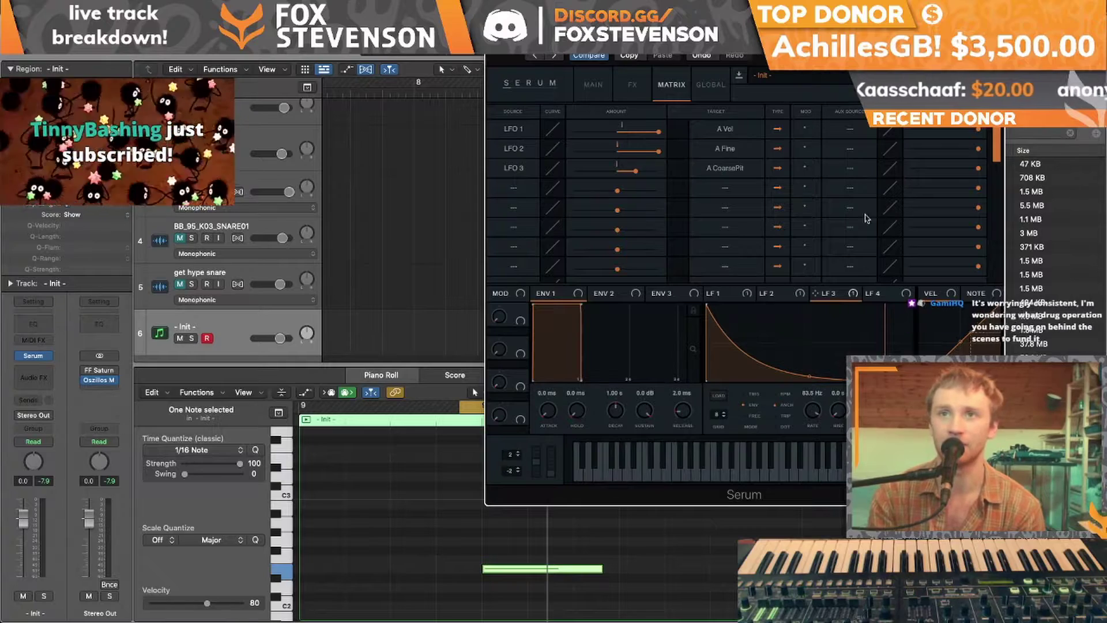
# Raise the middle point of LFO 2's falling curve so that it drops more gradually
pyautogui.click(778, 295)
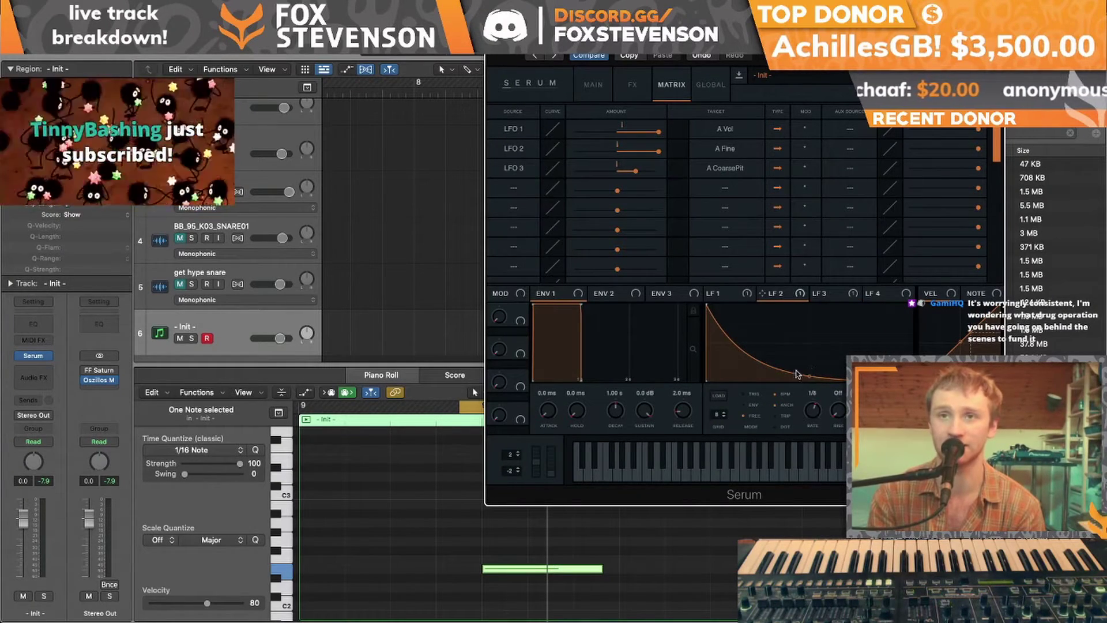
pyautogui.moveTo(808, 375); pyautogui.dragTo(809, 365)
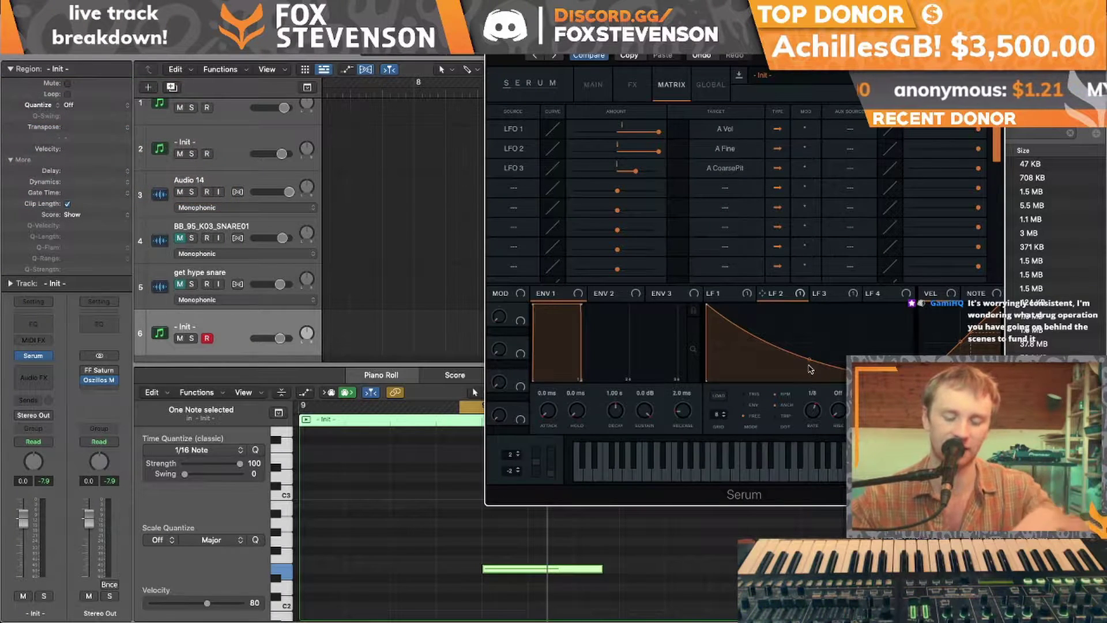
# Fine-tune LFO 3's rate to about 67 Hz while the loop plays
pyautogui.click(809, 294)
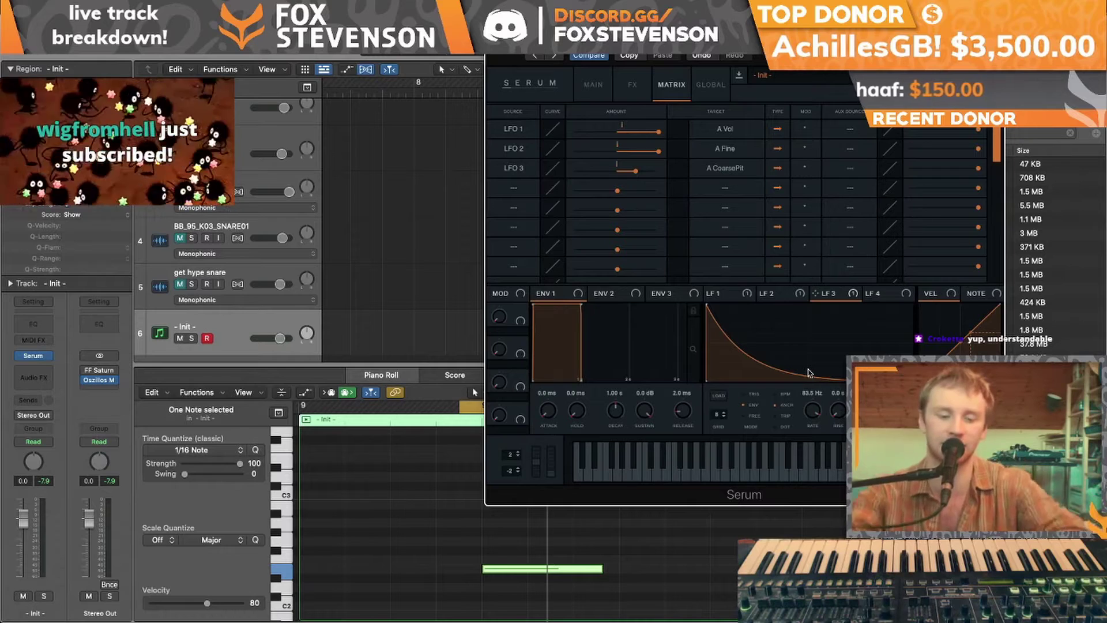
pyautogui.press('space')
pyautogui.moveTo(813, 411)
pyautogui.mouseDown()
pyautogui.moveTo(812, 424)
pyautogui.moveTo(813, 403)
pyautogui.mouseUp()
pyautogui.scroll(3, 813, 406)
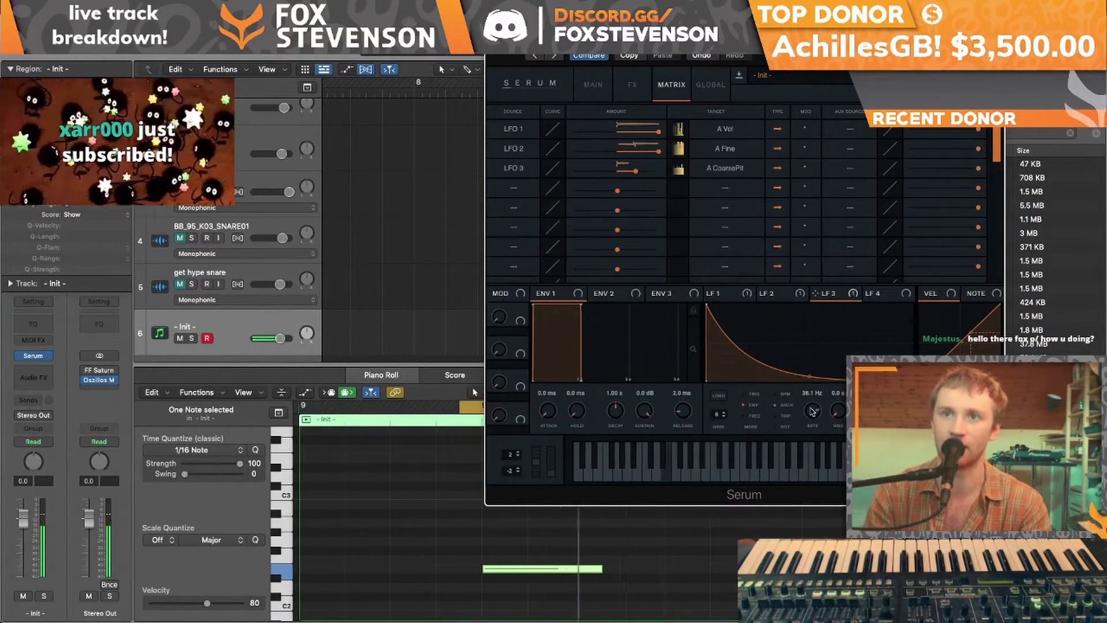
pyautogui.scroll(1, 813, 407)
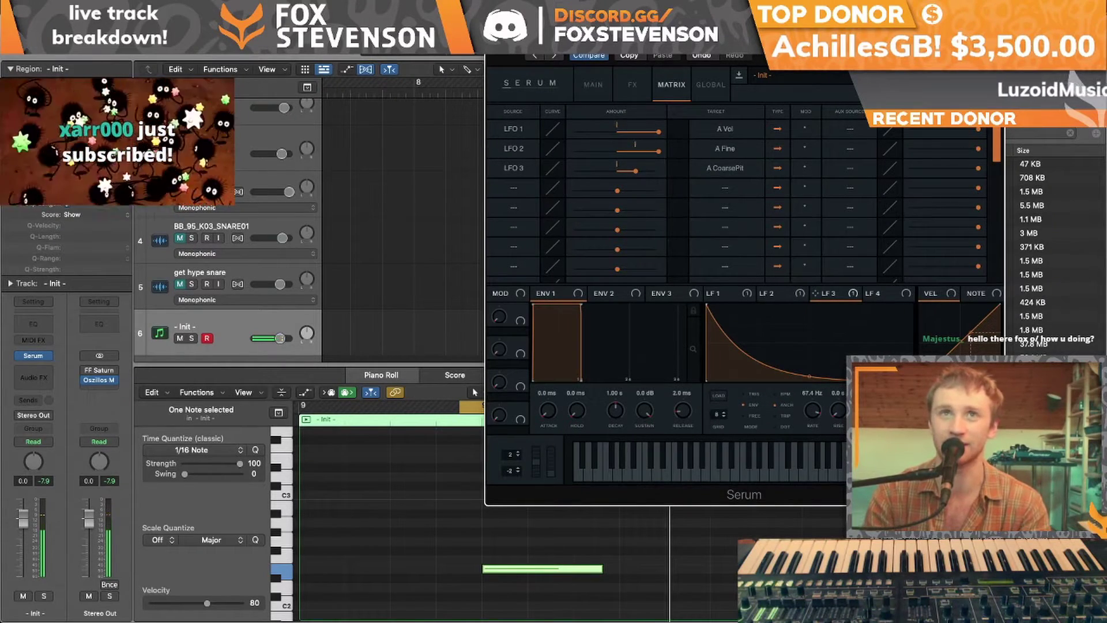
# Hide the plug-in windows and route the Serum track's output to Bus 6
pyautogui.press('v')
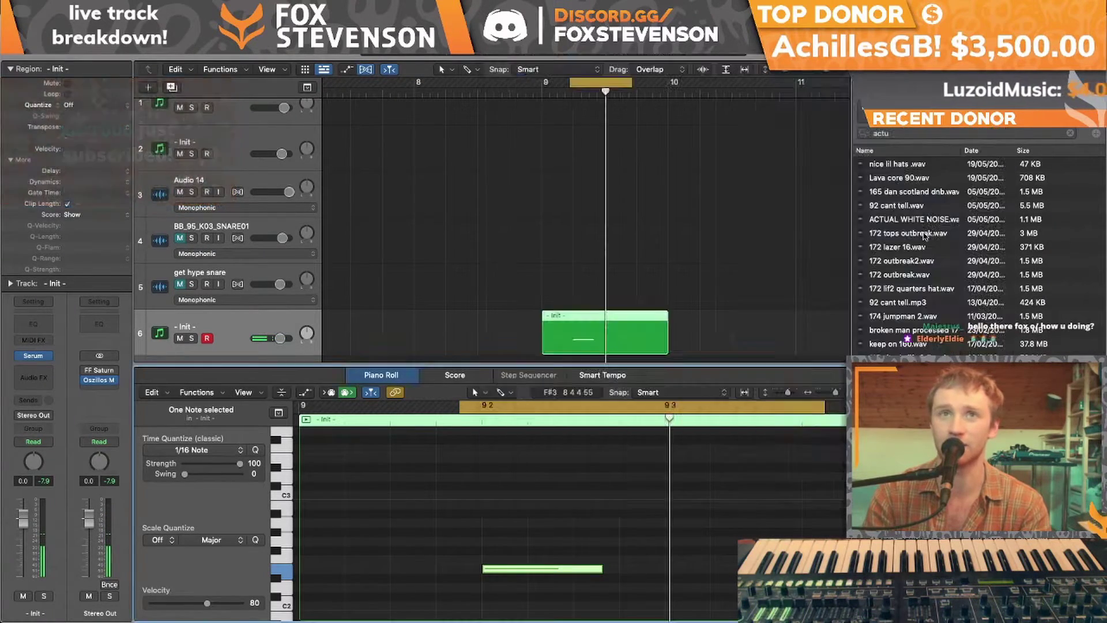
pyautogui.scroll(-1, 532, 199)
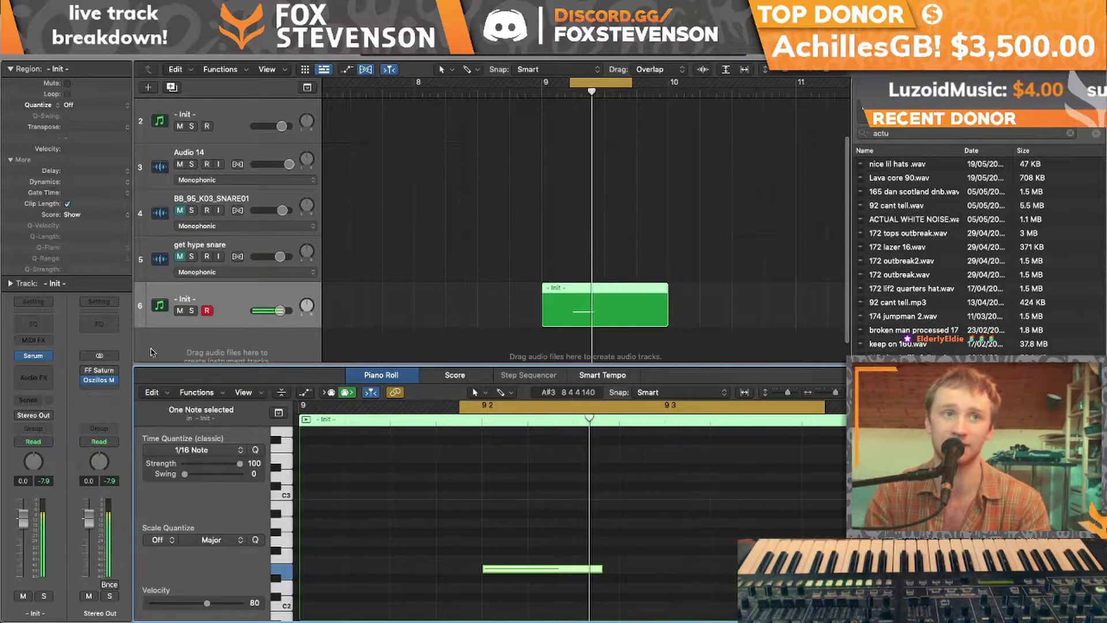
pyautogui.click(45, 373)
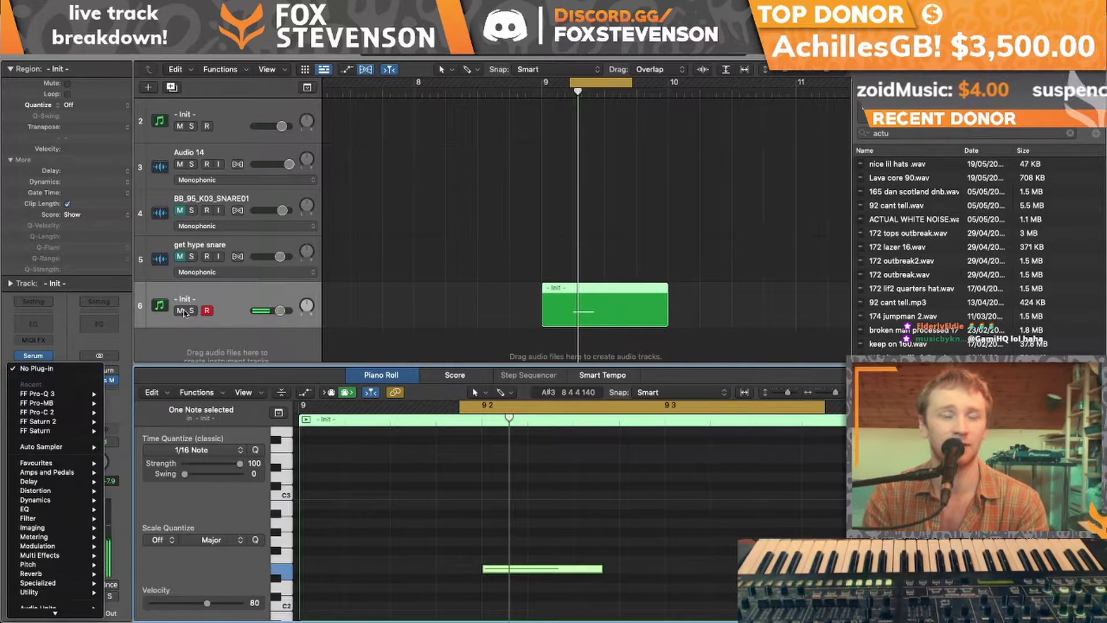
pyautogui.click(36, 420)
pyautogui.click(34, 415)
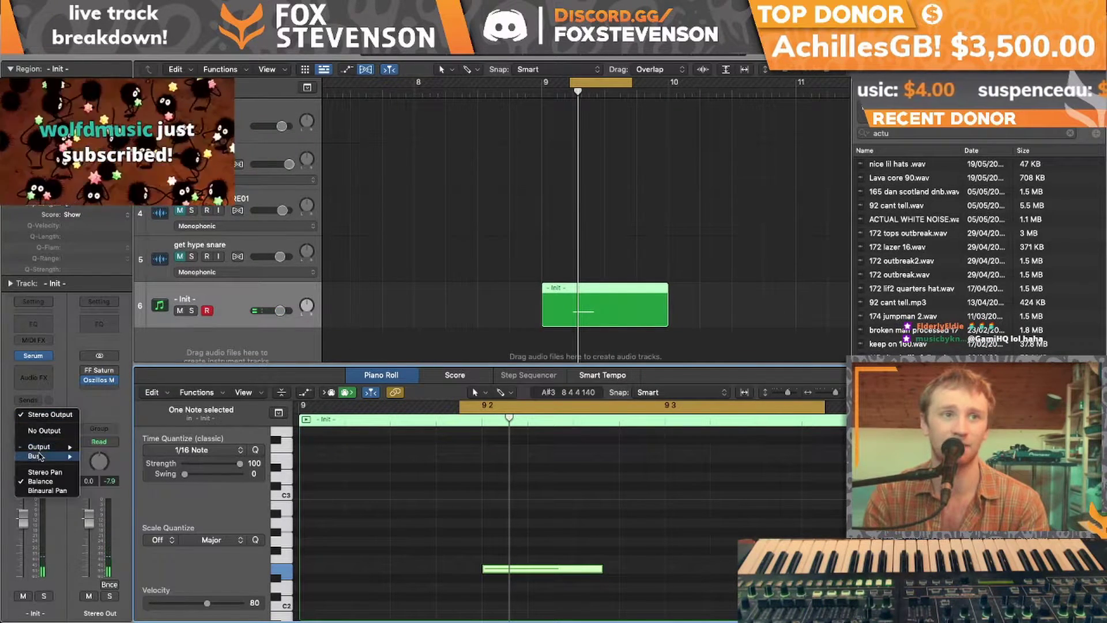
pyautogui.moveTo(36, 455)
pyautogui.click(122, 303)
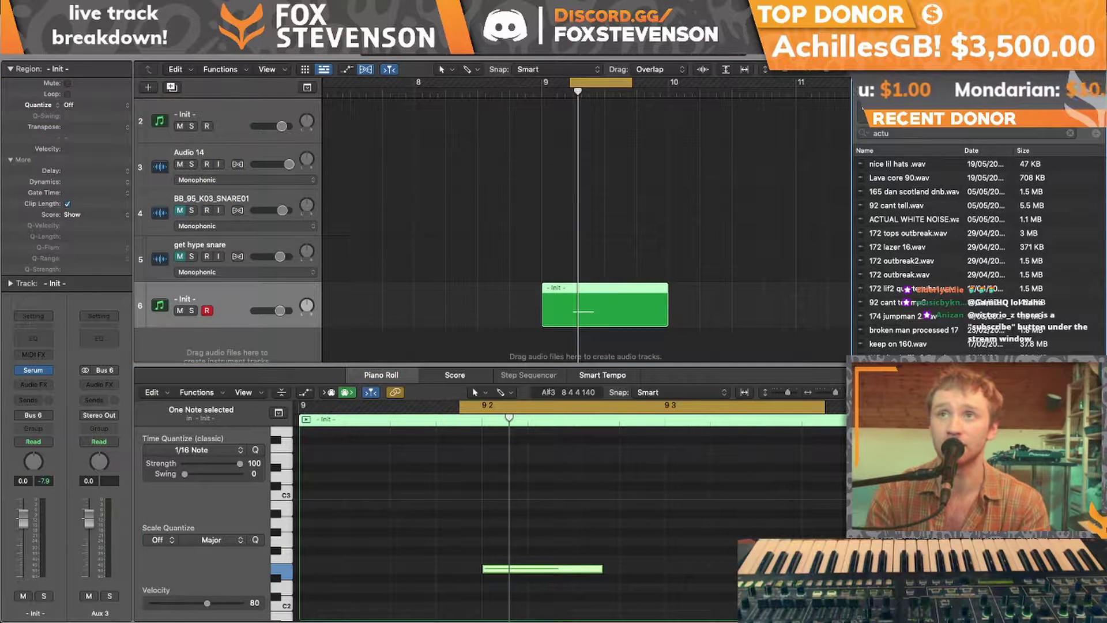
# Go up to the parent sample folder, open the Snares folder and look through its samples
pyautogui.press('super+Up')
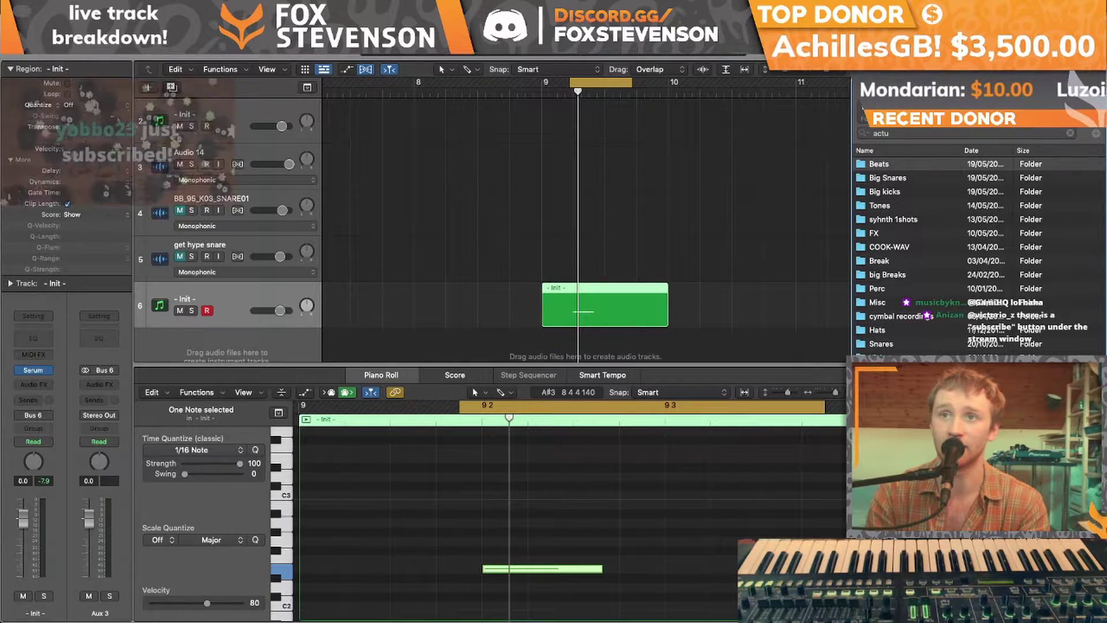
pyautogui.click(883, 344)
pyautogui.doubleClick(883, 344)
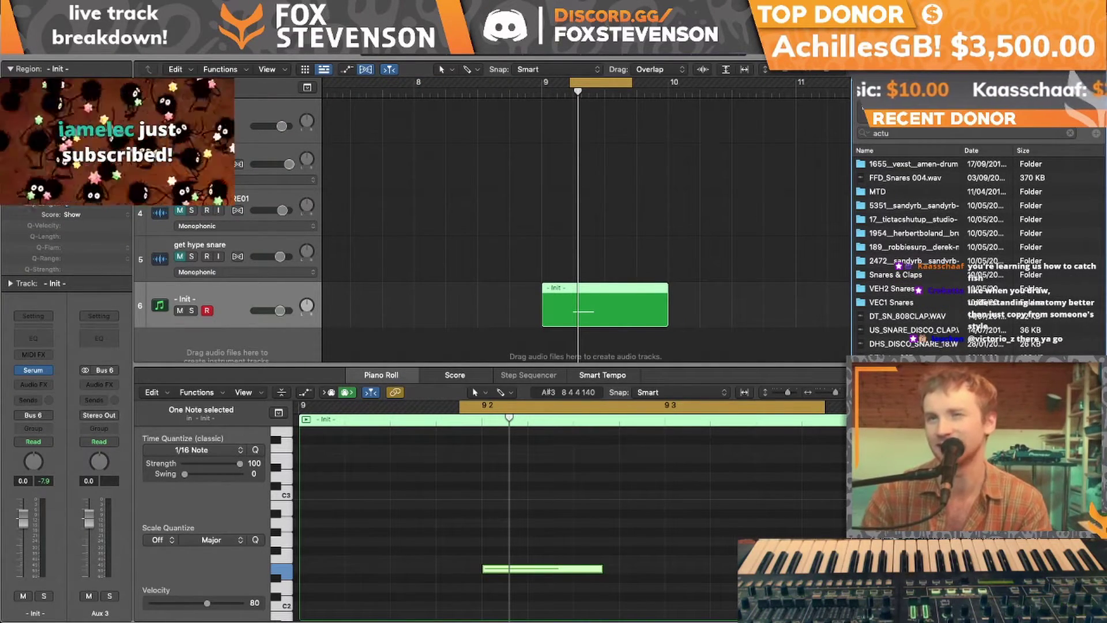
pyautogui.scroll(-10, 974, 254)
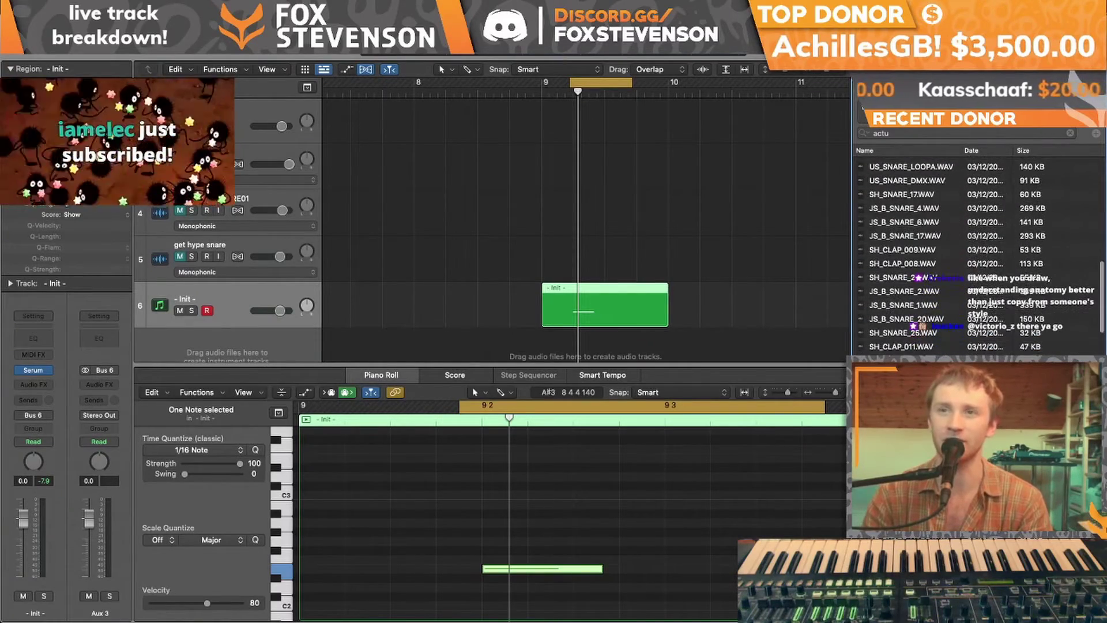
pyautogui.scroll(-10, 974, 254)
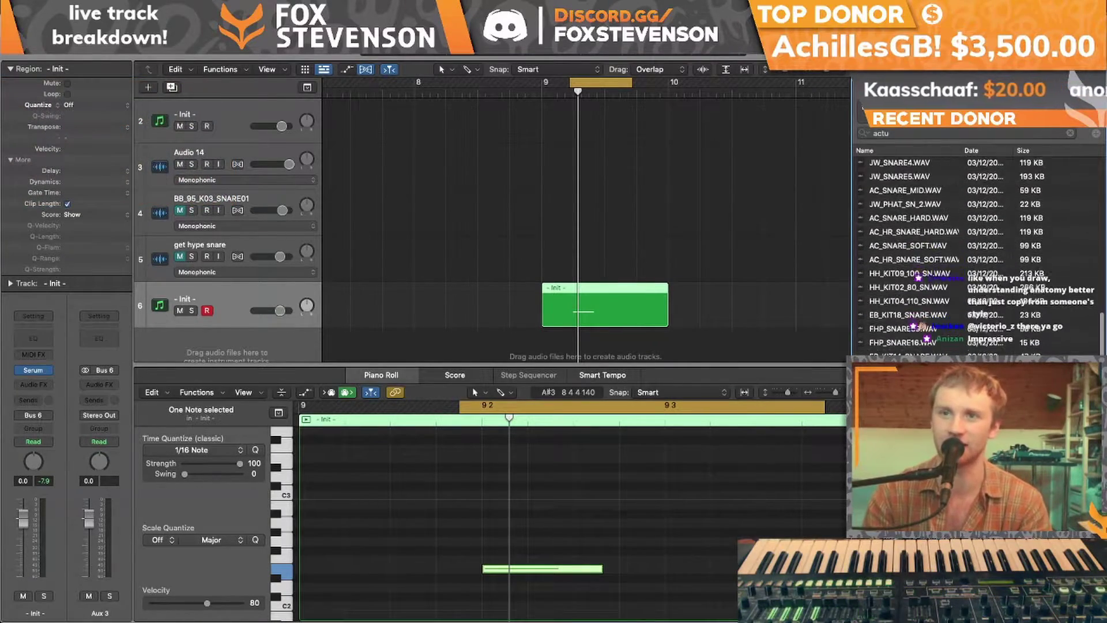
pyautogui.scroll(-10, 975, 254)
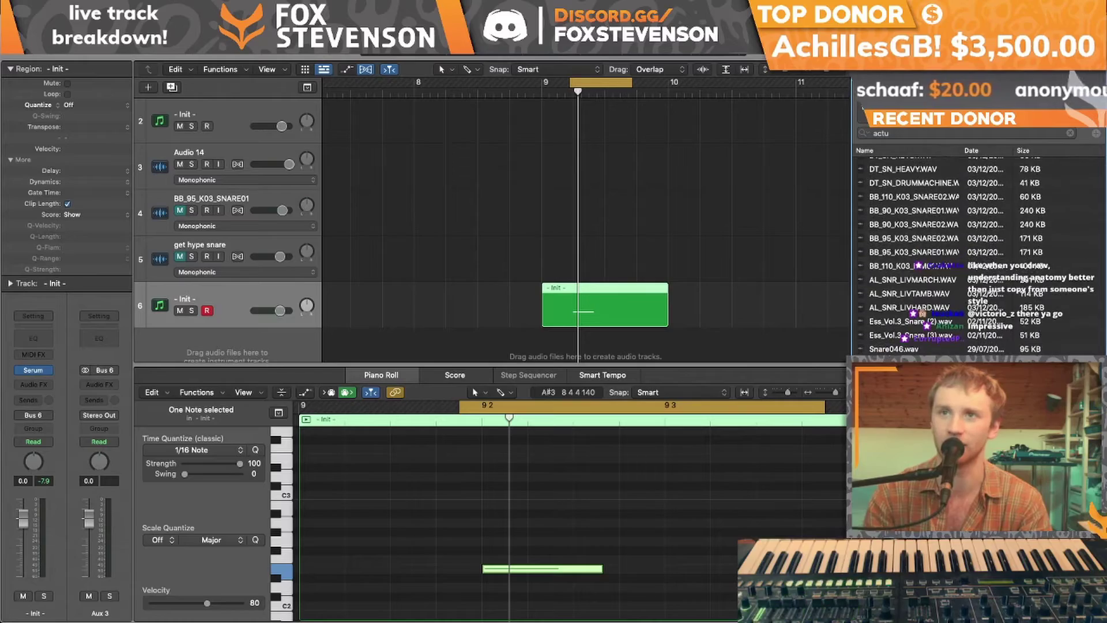
pyautogui.scroll(-10, 974, 254)
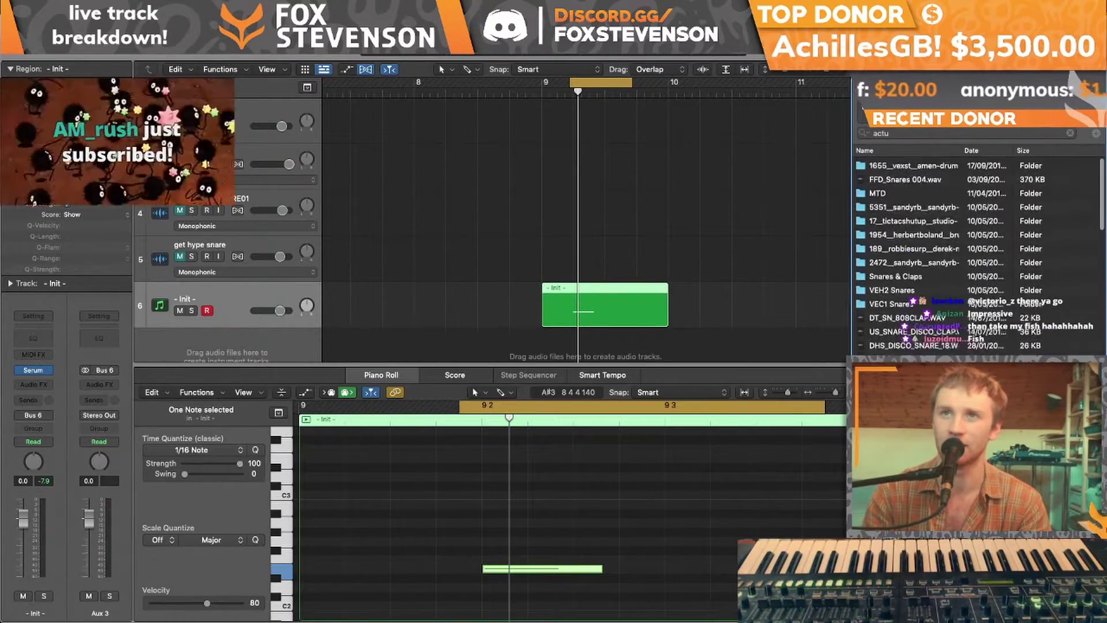
# Audition Zenhiser PTSC01 050.wav and place it on a new track below the Serum track, aligned with the MIDI note's start
pyautogui.scroll(-3, 910, 283)
pyautogui.click(909, 280)
pyautogui.moveTo(910, 283); pyautogui.dragTo(576, 345)
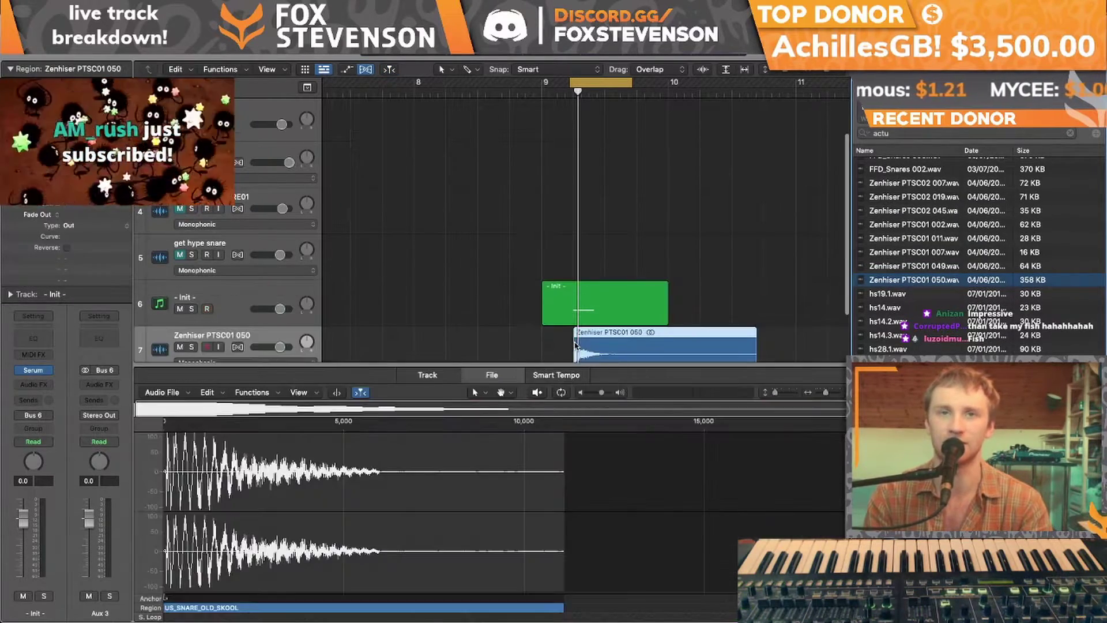
# Shorten the Zenhiser region to end just before bar 10 and set its track volume to -4.7 dB while checking playback
pyautogui.moveTo(752, 326); pyautogui.dragTo(657, 326)
pyautogui.moveTo(279, 305); pyautogui.dragTo(272, 306)
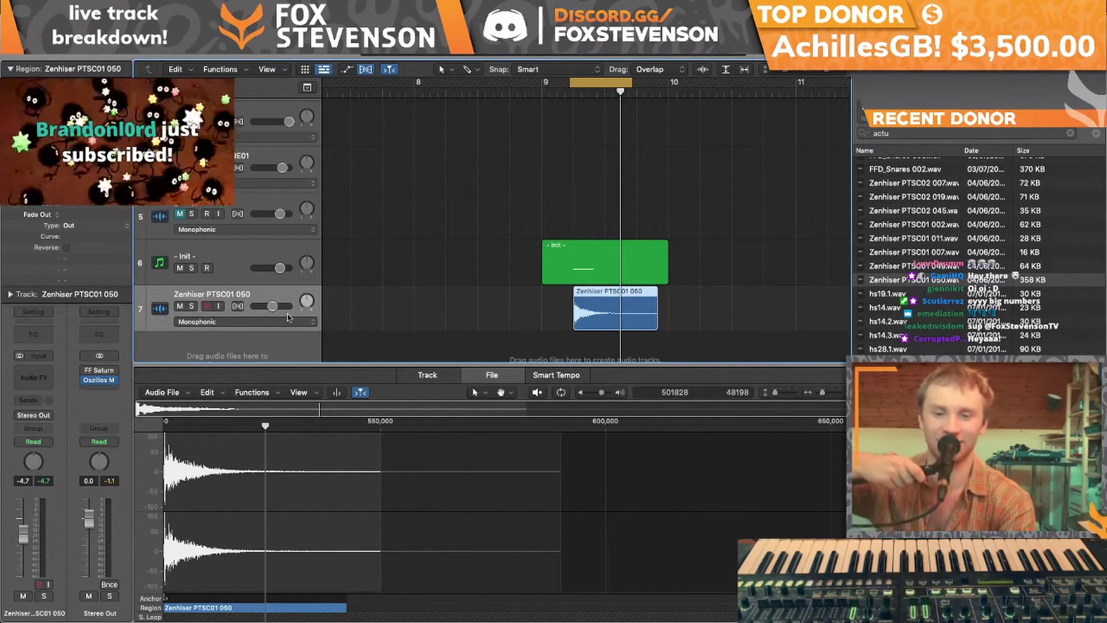
pyautogui.press('space')
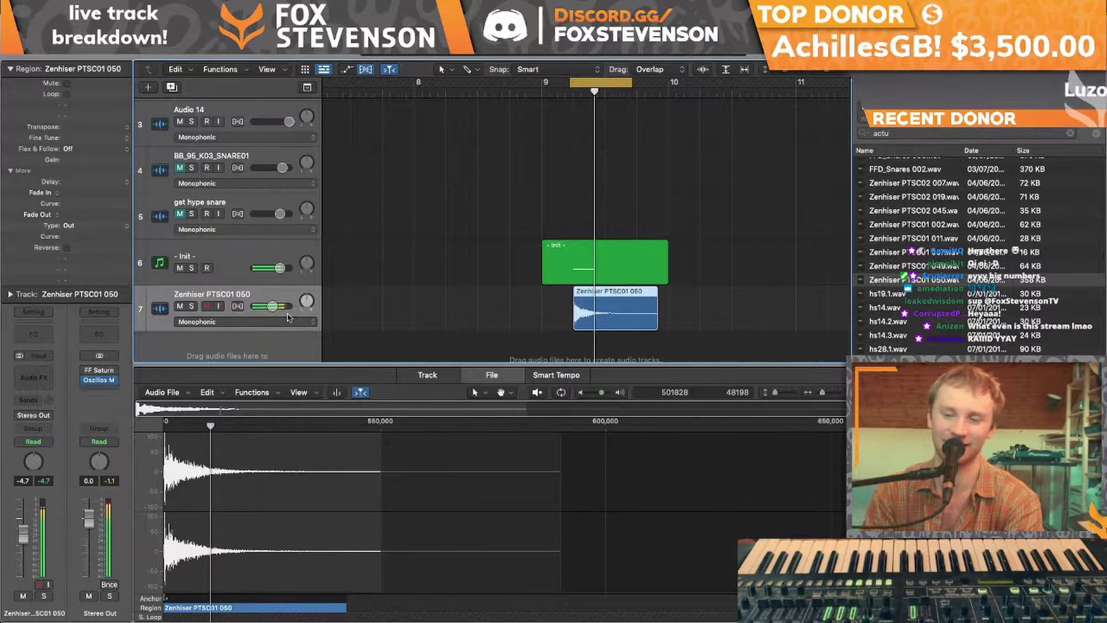
# Delete the Zenhiser region and place hs14.wav on track 7 at the MIDI note's start instead
pyautogui.press('Delete')
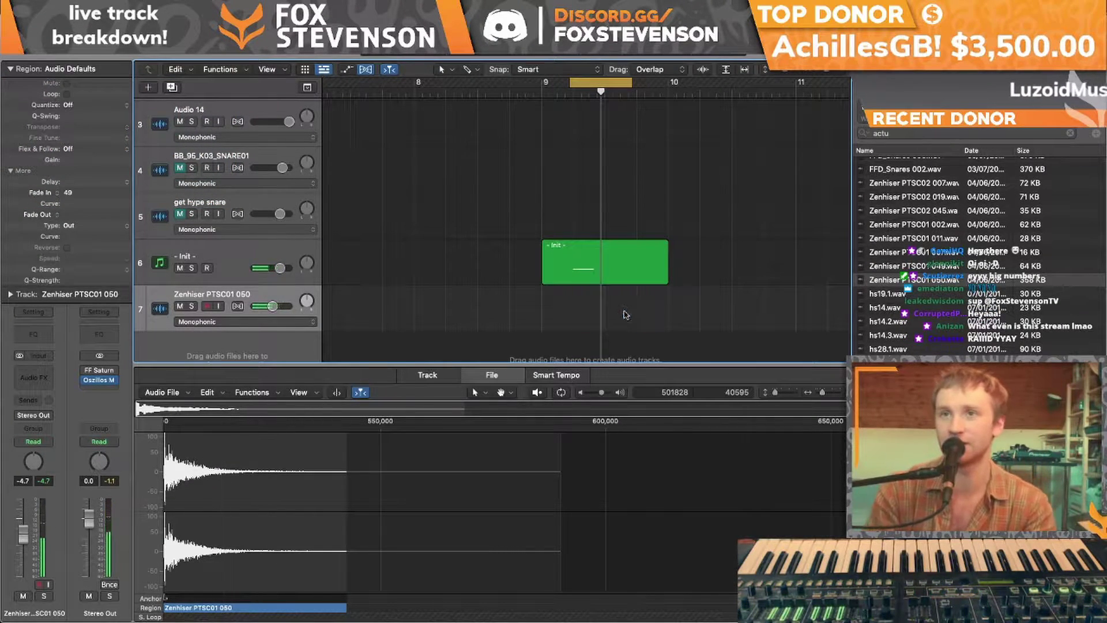
pyautogui.click(888, 349)
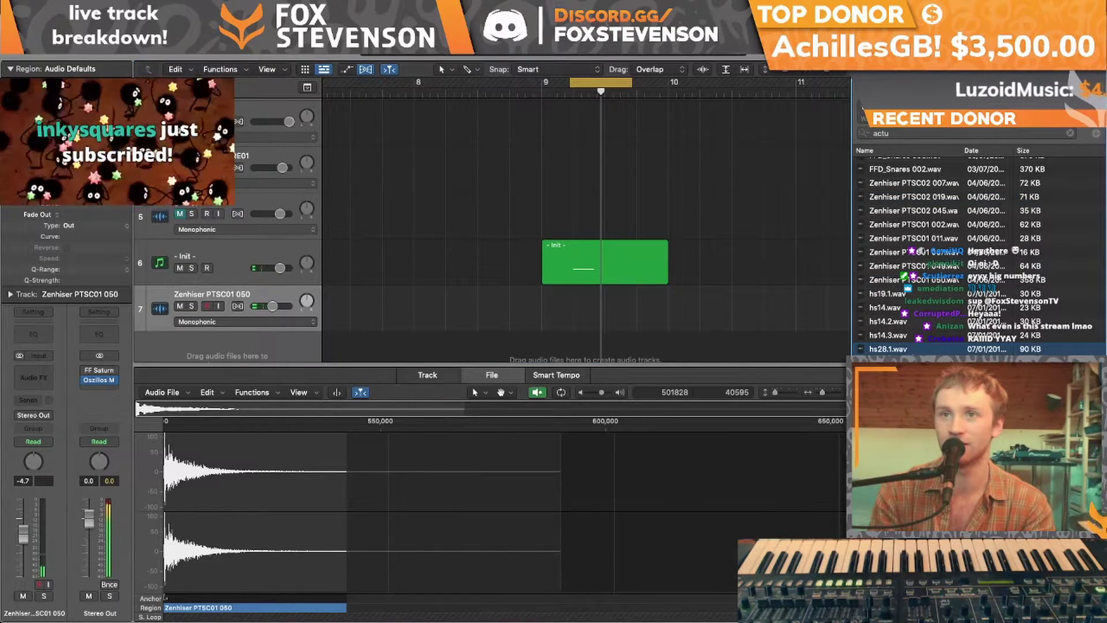
pyautogui.moveTo(902, 308); pyautogui.dragTo(562, 304)
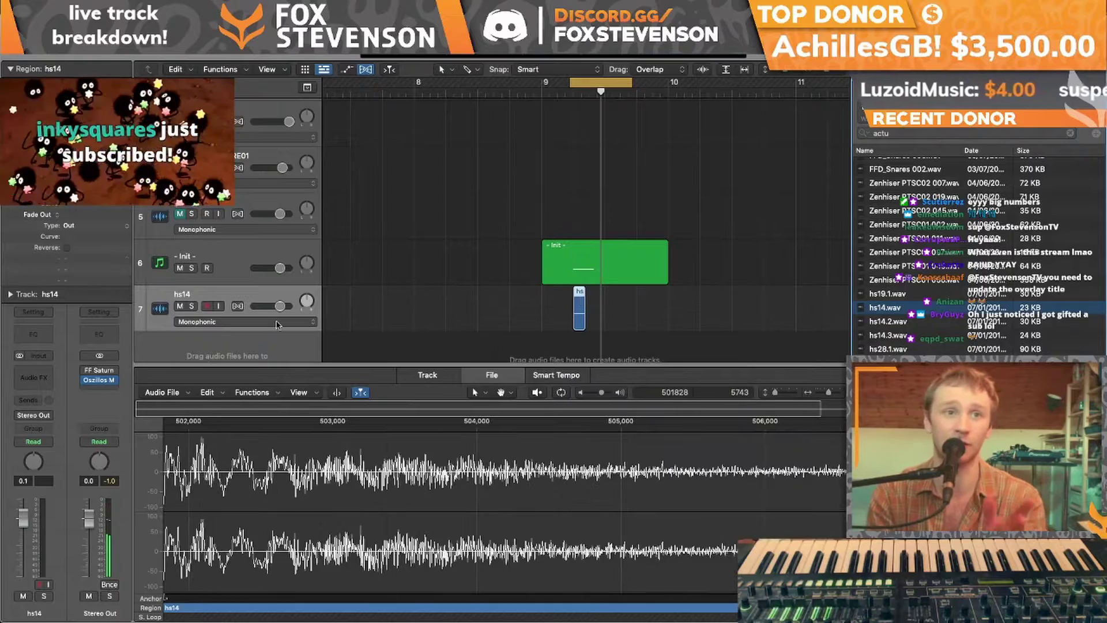
# Insert FF Pro-Q 3 on the hs14 track and move its window clear of the track list
pyautogui.click(43, 369)
pyautogui.moveTo(92, 394)
pyautogui.click(128, 394)
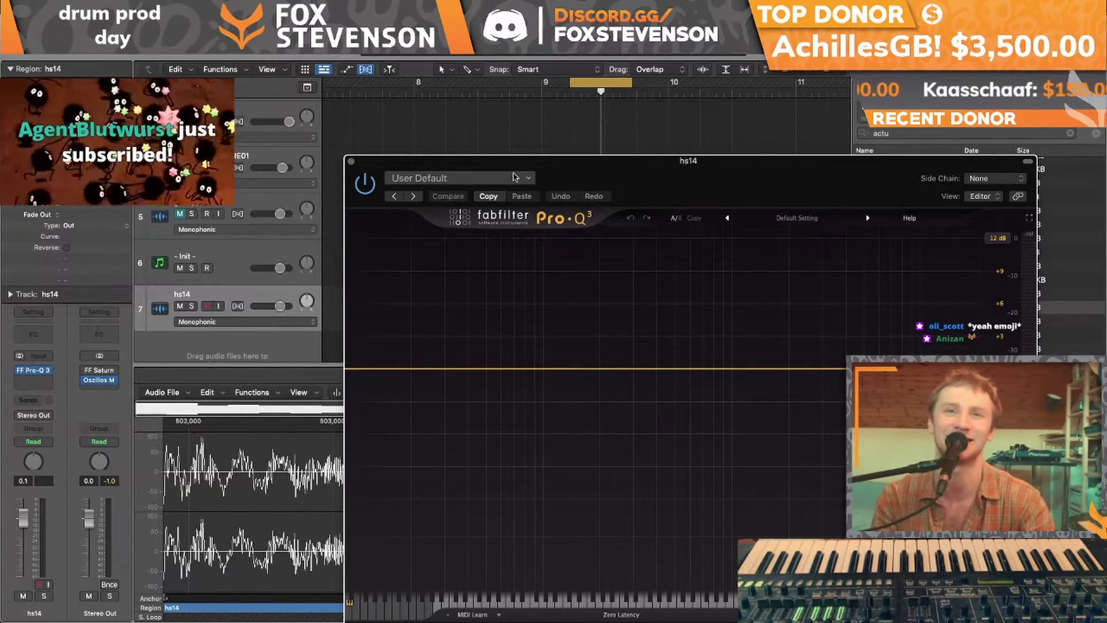
pyautogui.moveTo(683, 191); pyautogui.dragTo(752, 64)
# Cut about 16 dB at 126 Hz with a bell of Q about 0.74, comparing playback with the hs14 track muted
pyautogui.moveTo(657, 233); pyautogui.dragTo(637, 311)
pyautogui.scroll(-10, 648, 347)
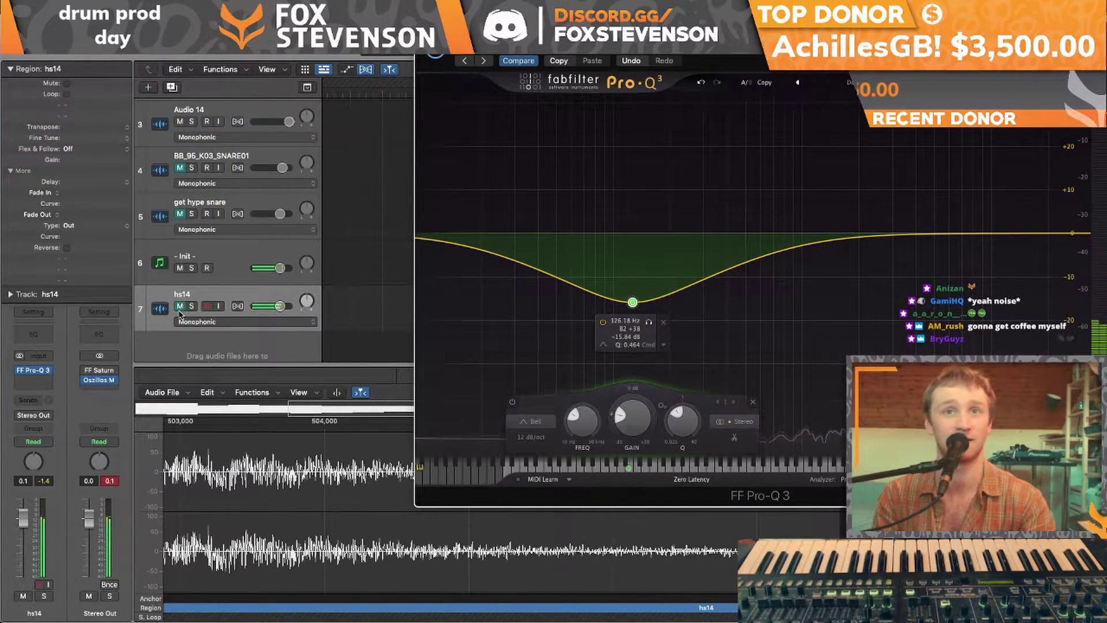
pyautogui.click(180, 307)
pyautogui.click(179, 307)
pyautogui.scroll(4, 634, 302)
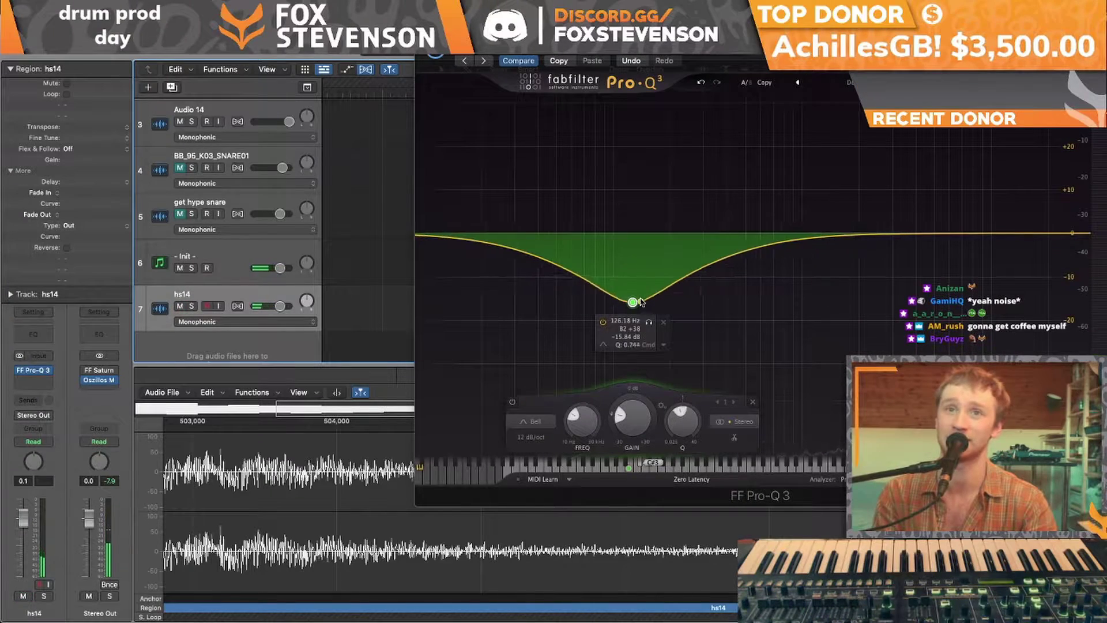
# Add a bell cut of about 10 dB near 4 kHz and a high-shelf boost of about 16 dB at 13.4 kHz
pyautogui.moveTo(940, 234); pyautogui.dragTo(920, 279)
pyautogui.press('space')
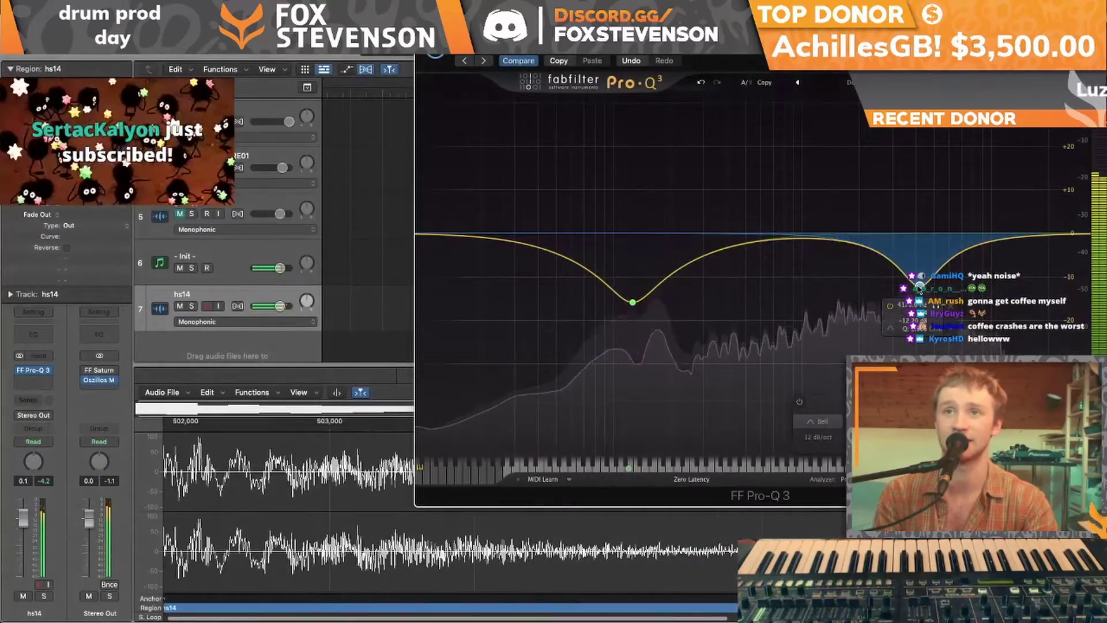
pyautogui.press('space')
pyautogui.moveTo(1017, 234); pyautogui.dragTo(1016, 198)
pyautogui.press('space')
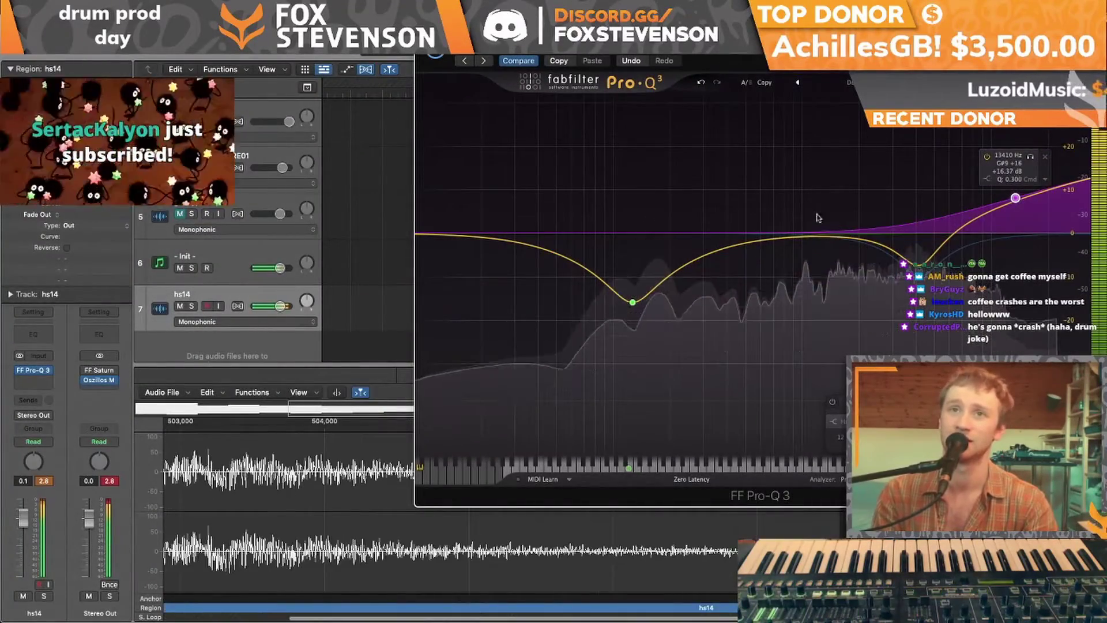
# Deepen the low bell cut to -30 dB near 160 Hz and add a narrow bell cut of about 25 dB at 105 Hz
pyautogui.moveTo(657, 290); pyautogui.dragTo(655, 333)
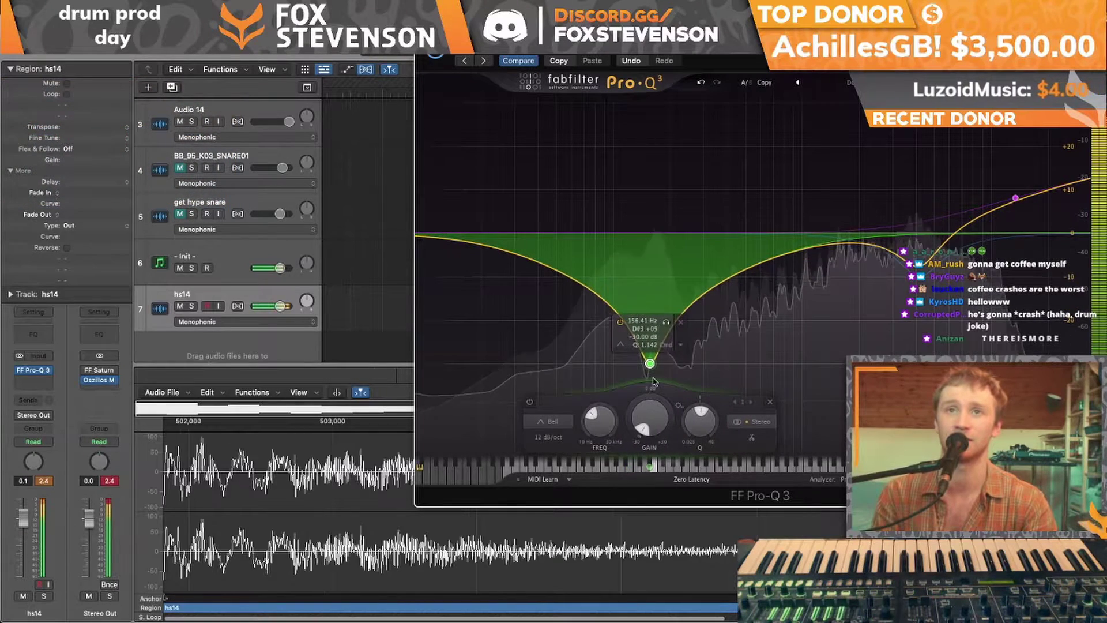
pyautogui.click(609, 303)
pyautogui.scroll(5, 609, 303)
pyautogui.moveTo(609, 302); pyautogui.dragTo(657, 363)
pyautogui.scroll(-5, 657, 363)
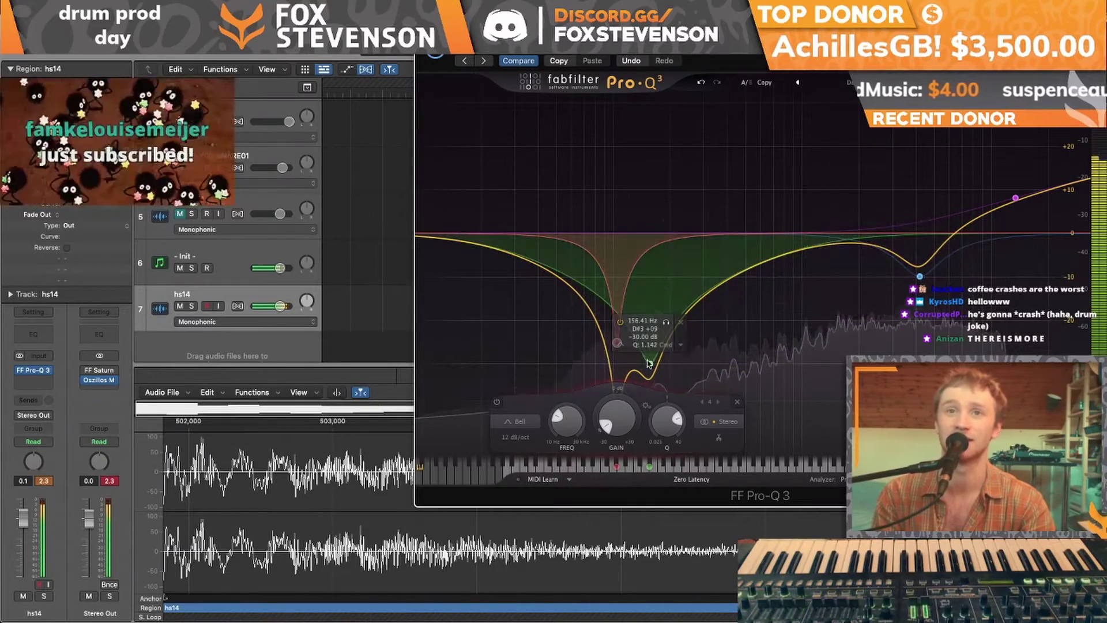
pyautogui.moveTo(617, 343)
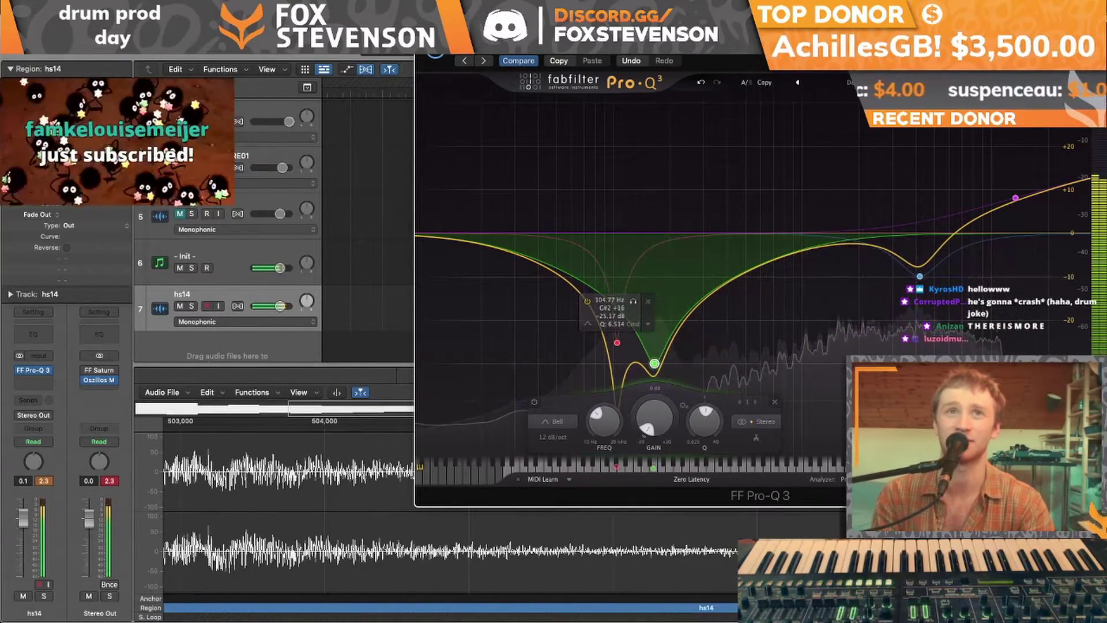
# Hide the plug-in windows and search the sample files for "clap"
pyautogui.press('v')
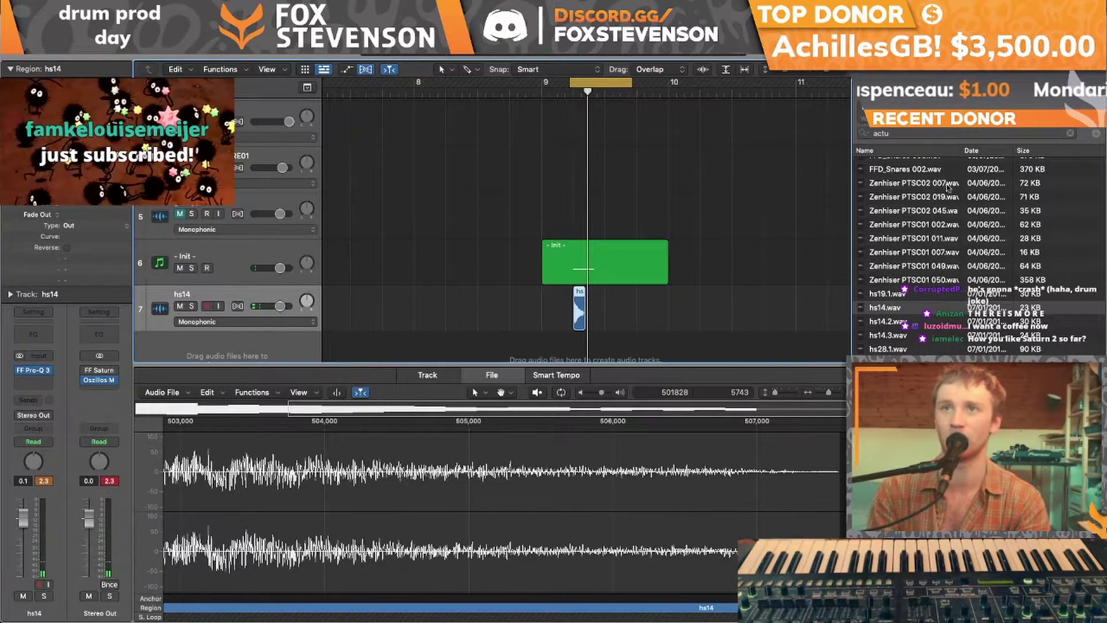
pyautogui.press('super+f')
pyautogui.write('cl')
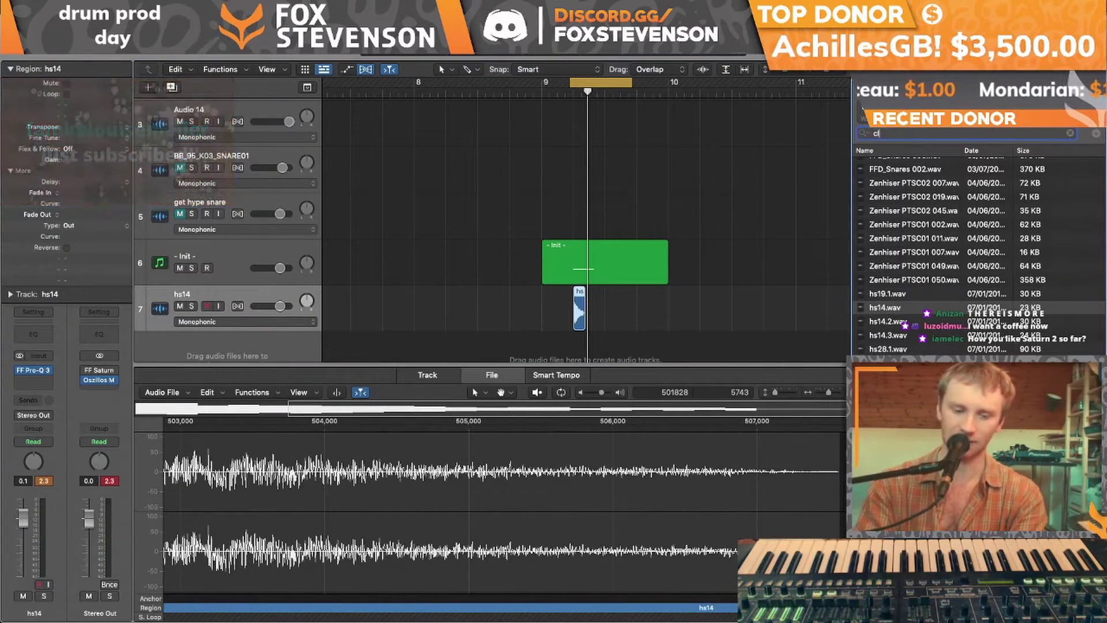
pyautogui.write('ap')
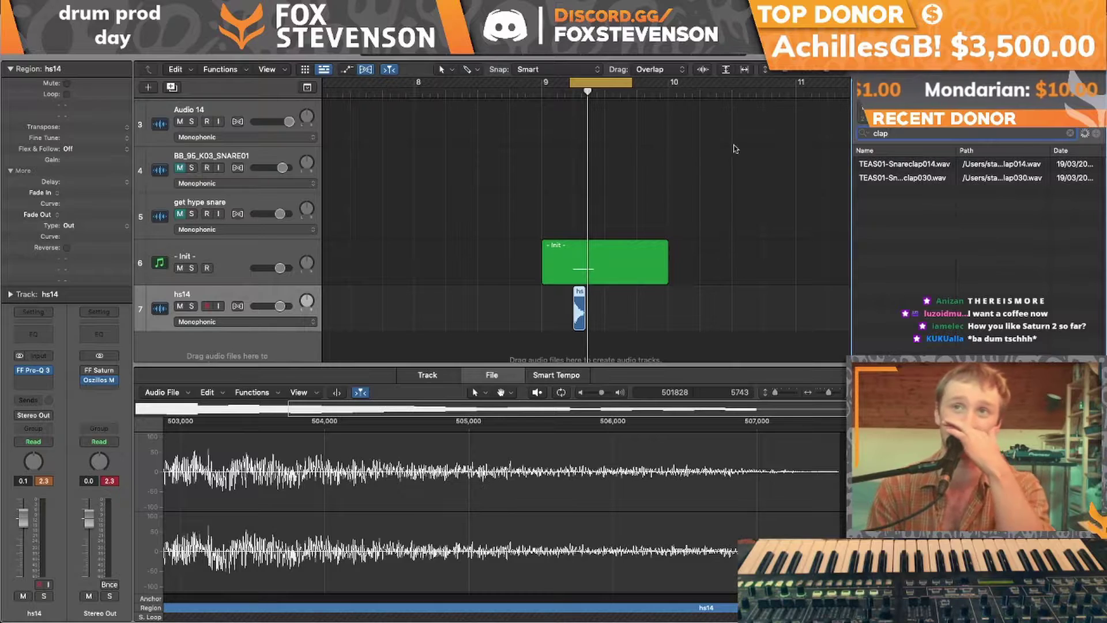
# Audition the clap samples in the search list one after another
pyautogui.click(921, 179)
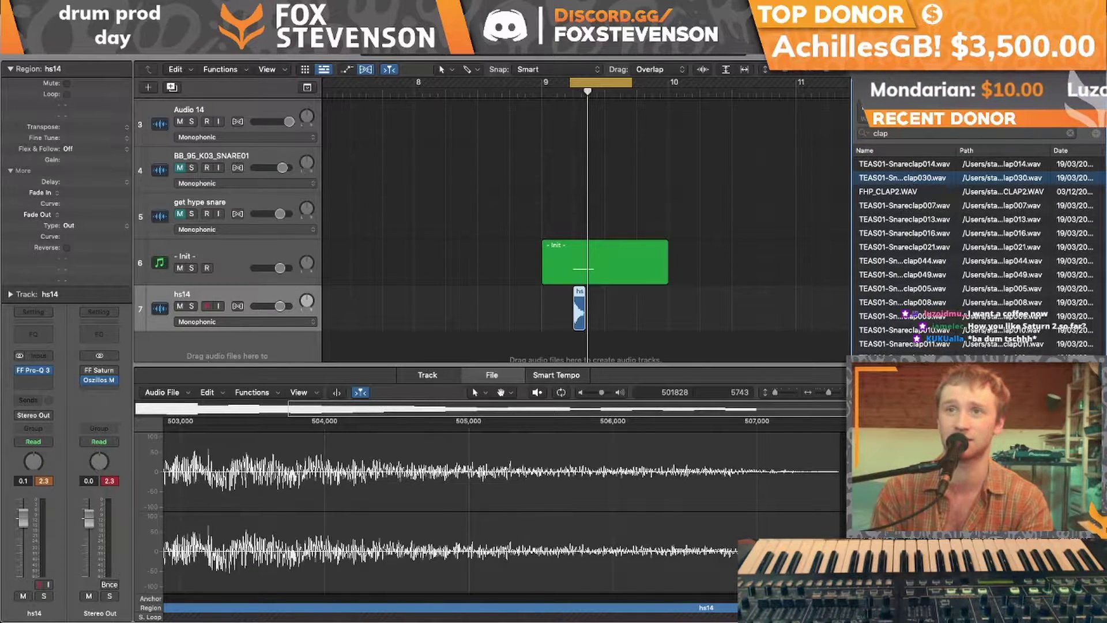
pyautogui.press('Down')
pyautogui.press('Down')
pyautogui.press('Down')
pyautogui.press('Down')
pyautogui.press('Down')
pyautogui.press('Down')
pyautogui.press('Down')
pyautogui.press('Down')
pyautogui.press('Down')
pyautogui.press('Down')
pyautogui.press('Down')
pyautogui.press('Down')
pyautogui.press('Down')
pyautogui.press('Down')
pyautogui.press('Down')
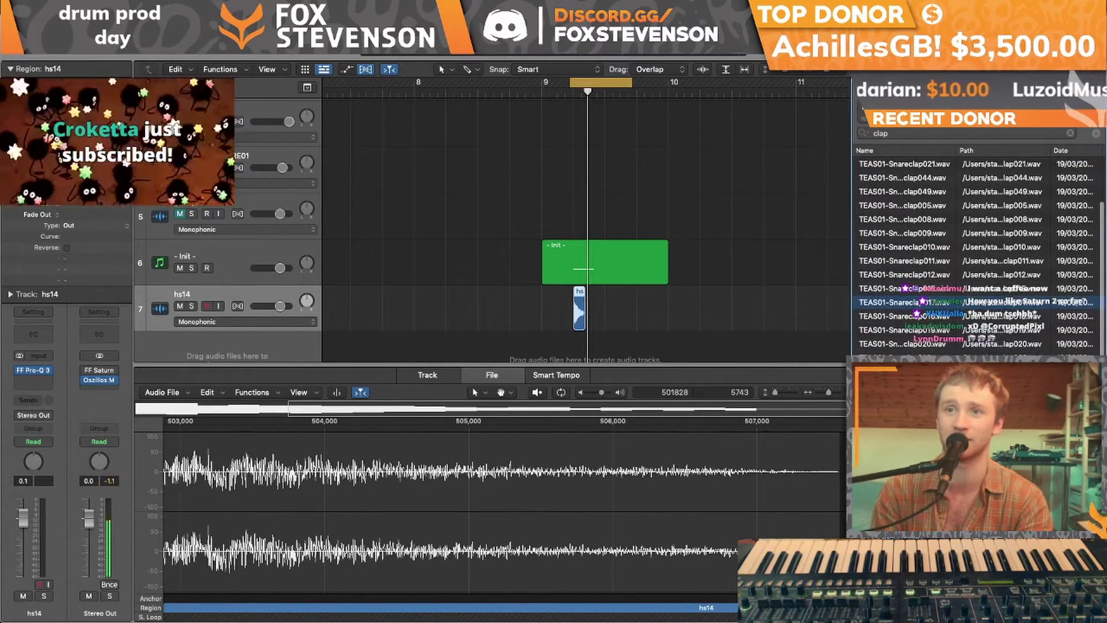
# Place the Clap003 sample on a new track below hs14, aligned with the snare hit, and lower its level to -6.0 dB
pyautogui.moveTo(575, 334); pyautogui.dragTo(579, 344)
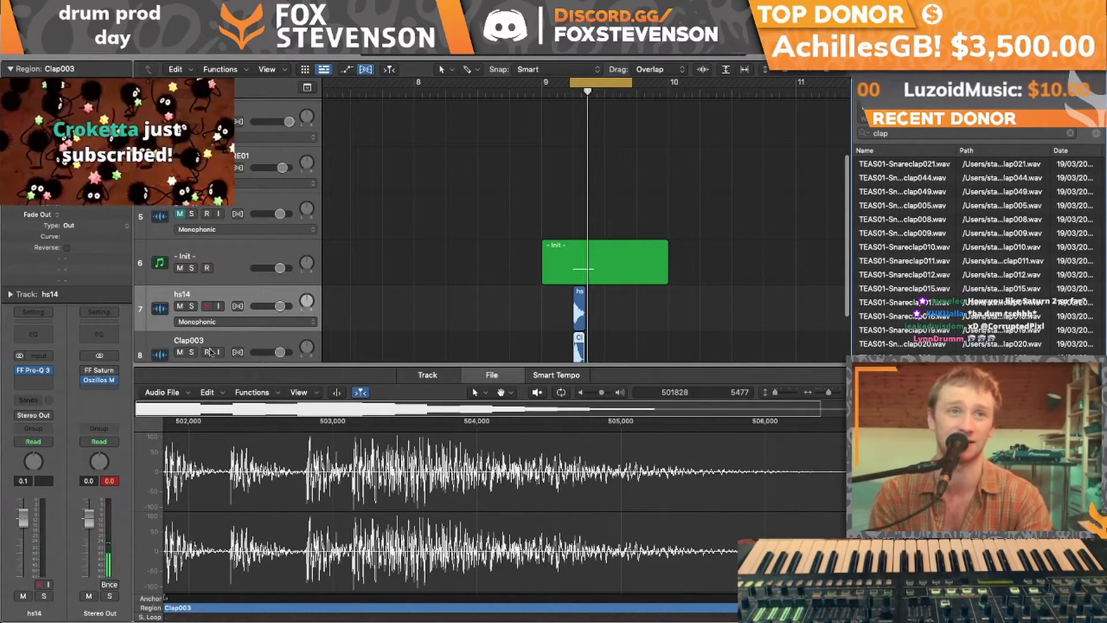
pyautogui.click(283, 346)
pyautogui.moveTo(280, 330)
pyautogui.mouseDown()
pyautogui.moveTo(258, 333)
pyautogui.moveTo(275, 333)
pyautogui.mouseUp()
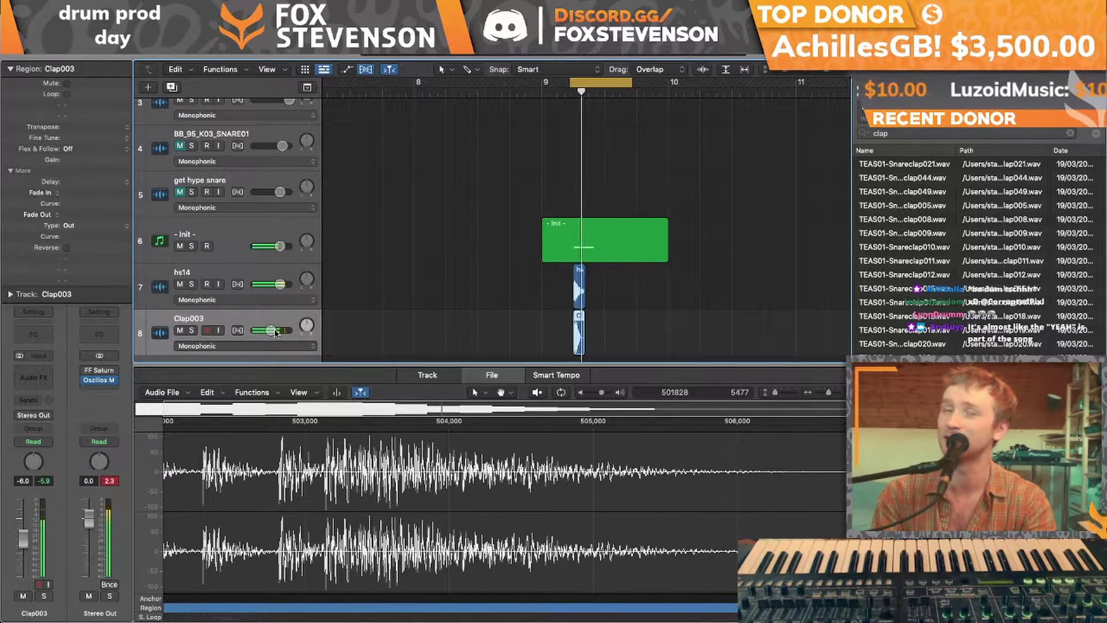
# Time-compress the Clap003 region slightly in Speed (FX) flex mode and lower its track level to -8.6 dB
pyautogui.click(307, 348)
pyautogui.click(202, 381)
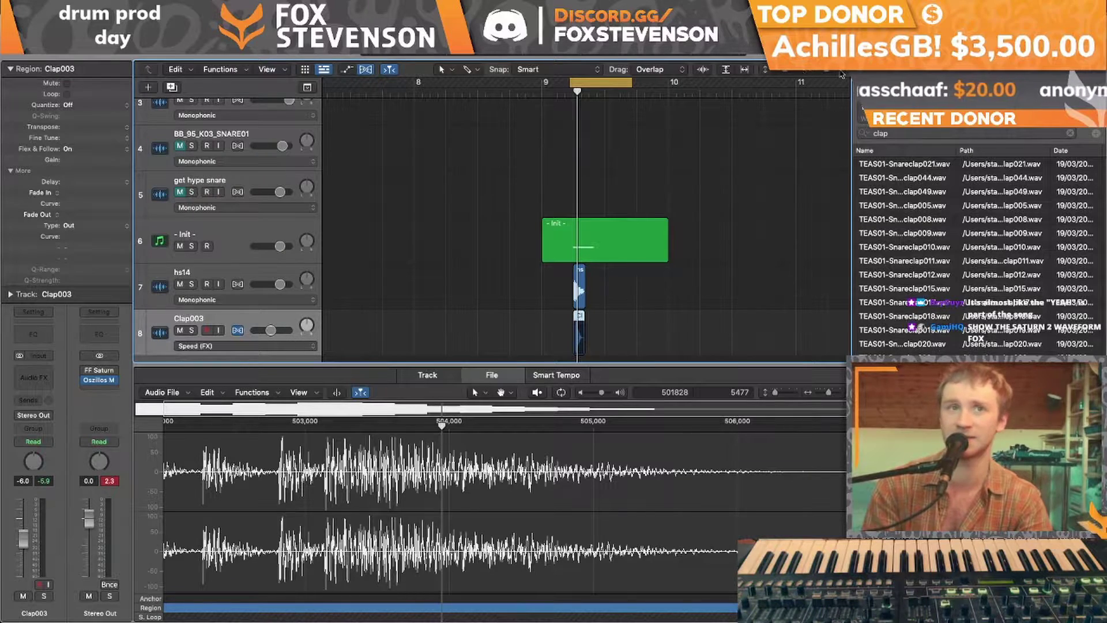
pyautogui.press('super+Right')
pyautogui.press('super+Right')
pyautogui.moveTo(594, 317); pyautogui.dragTo(596, 318)
pyautogui.press('space')
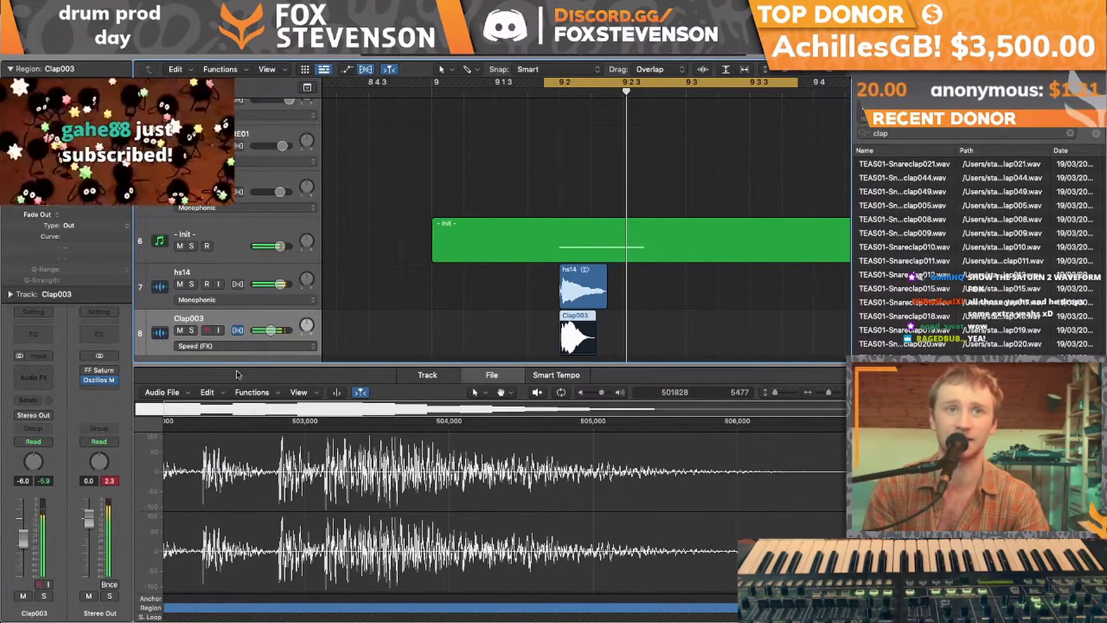
pyautogui.moveTo(271, 330); pyautogui.dragTo(268, 330)
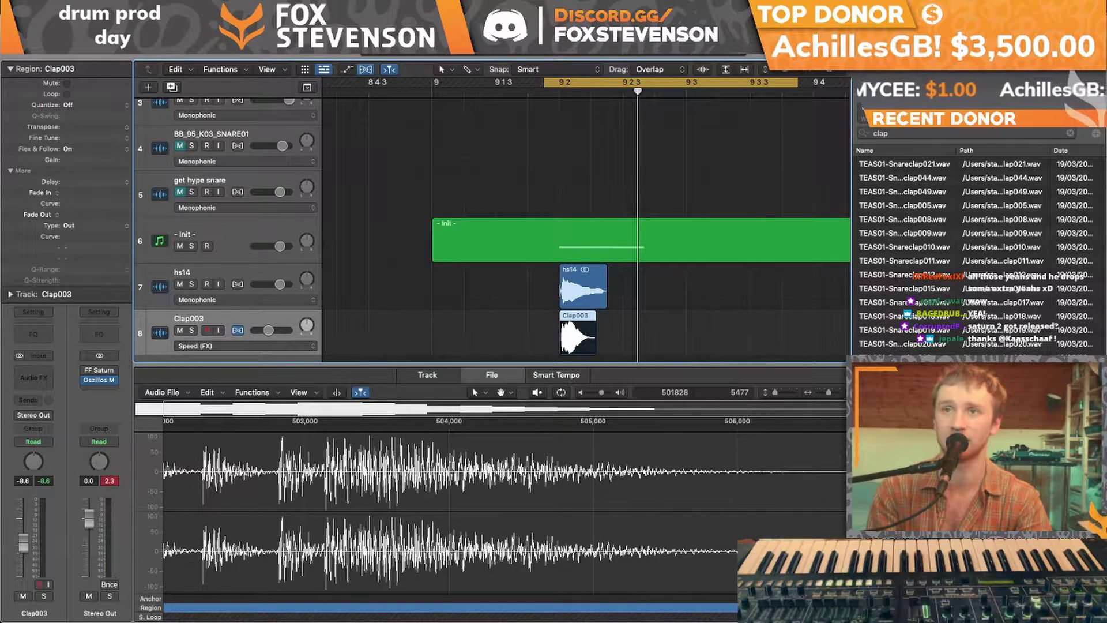
# Look through the project's audio files for another snare layer and play back the current layered snare
pyautogui.click(948, 69)
pyautogui.scroll(3, 979, 243)
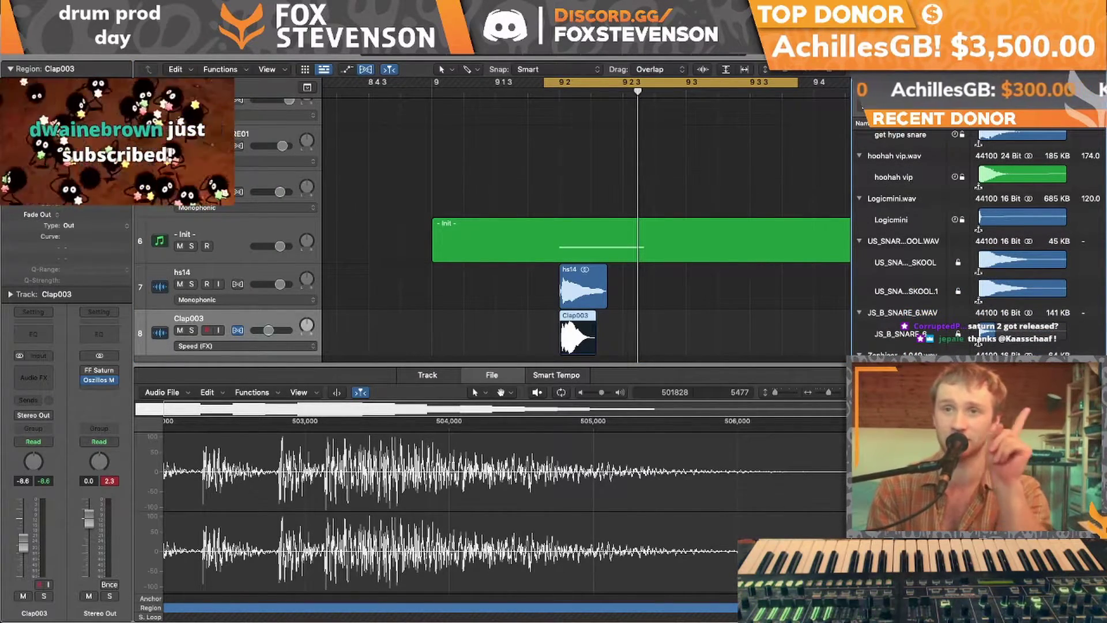
pyautogui.click(911, 426)
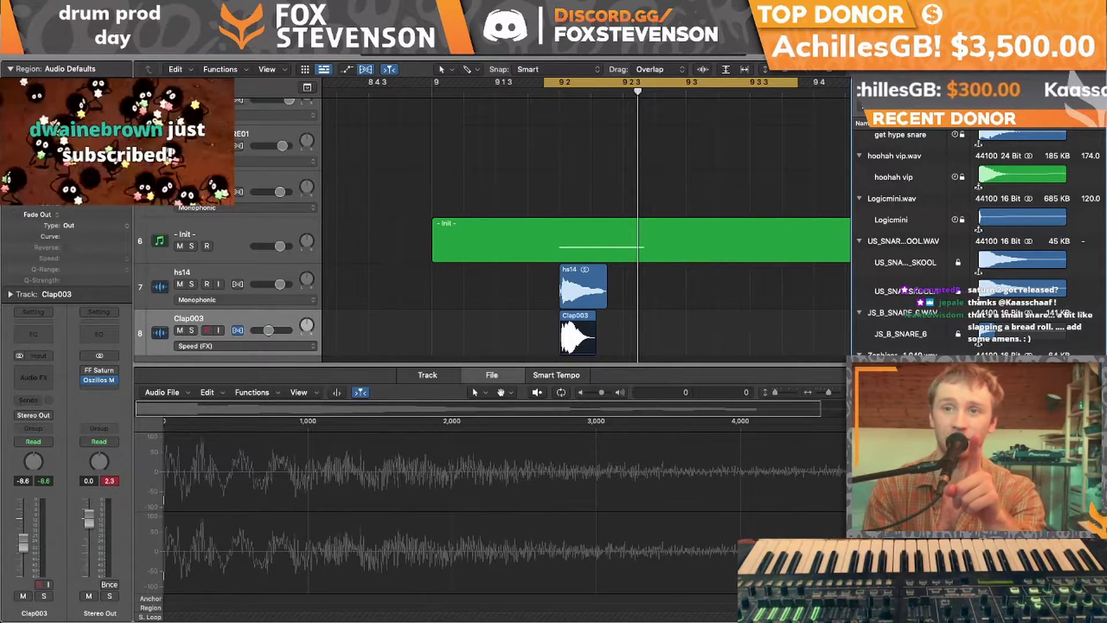
pyautogui.click(731, 354)
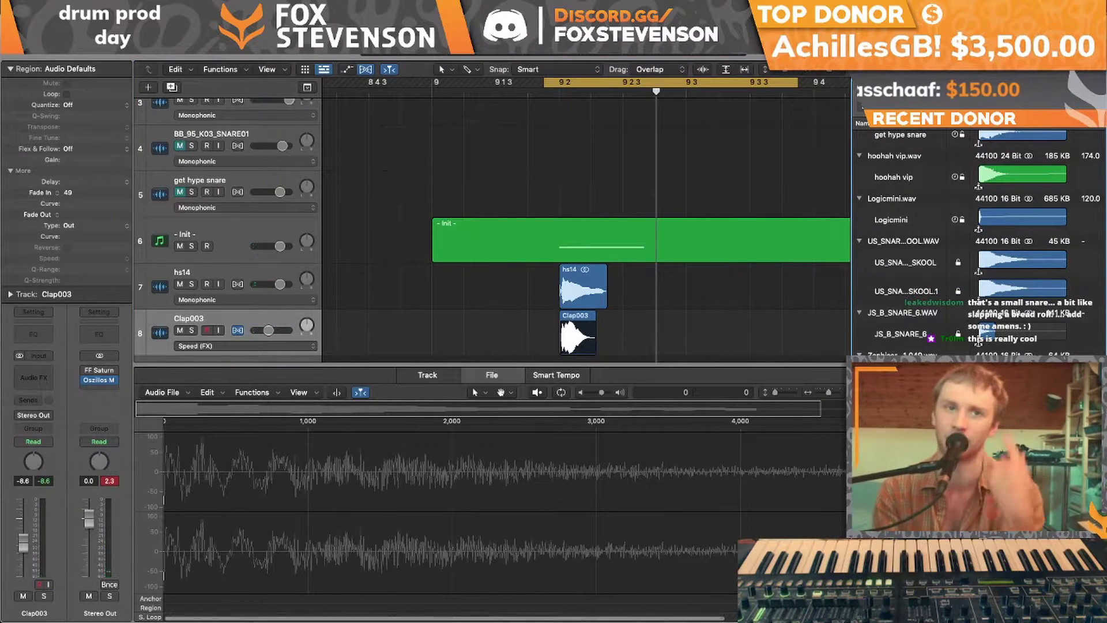
pyautogui.click(671, 271)
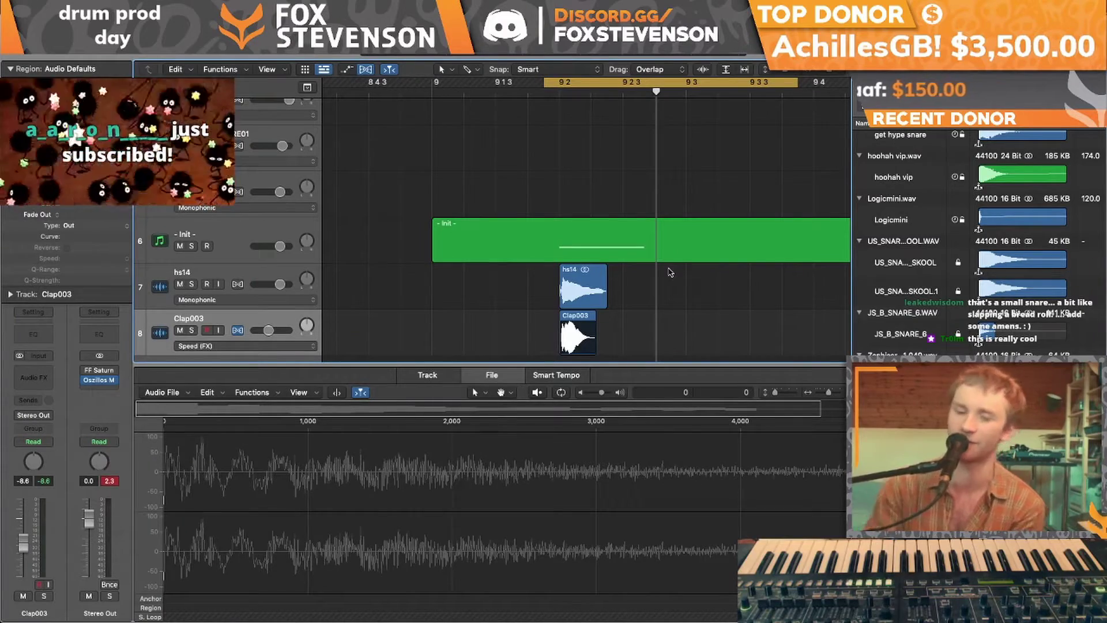
pyautogui.press('space')
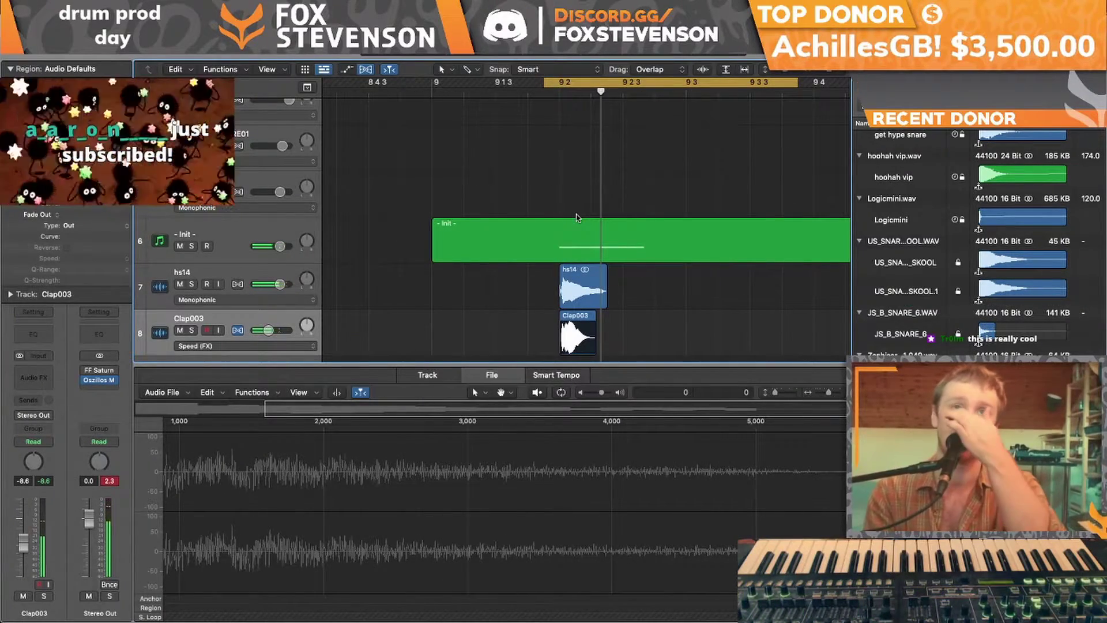
# Raise the note in the Serum region to A2 and listen to it with the layers
pyautogui.click(577, 241)
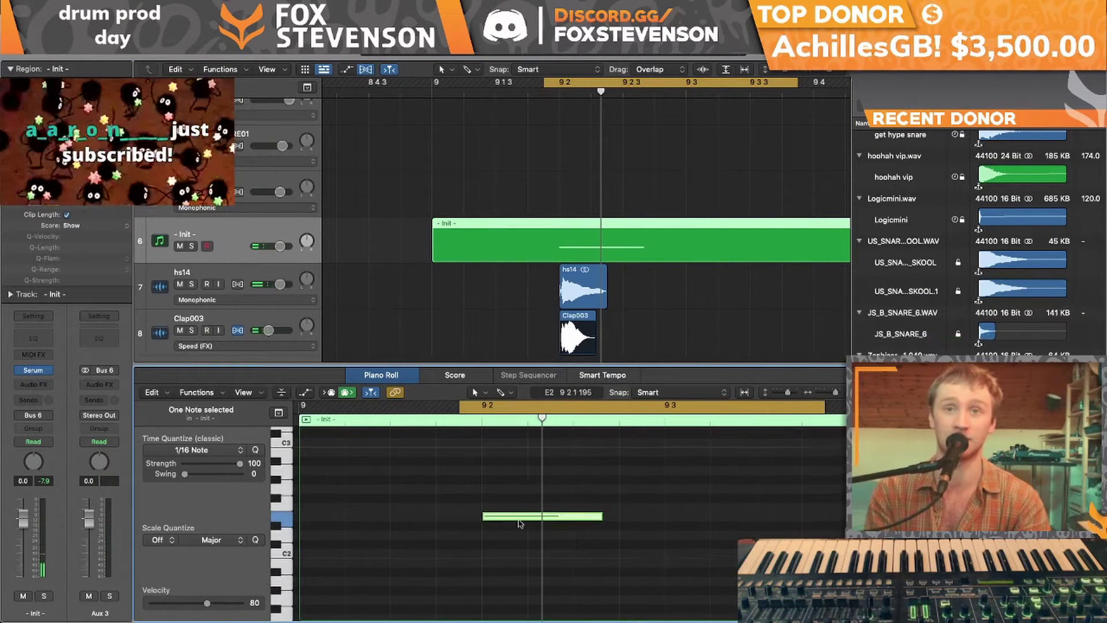
pyautogui.moveTo(519, 523); pyautogui.dragTo(516, 472)
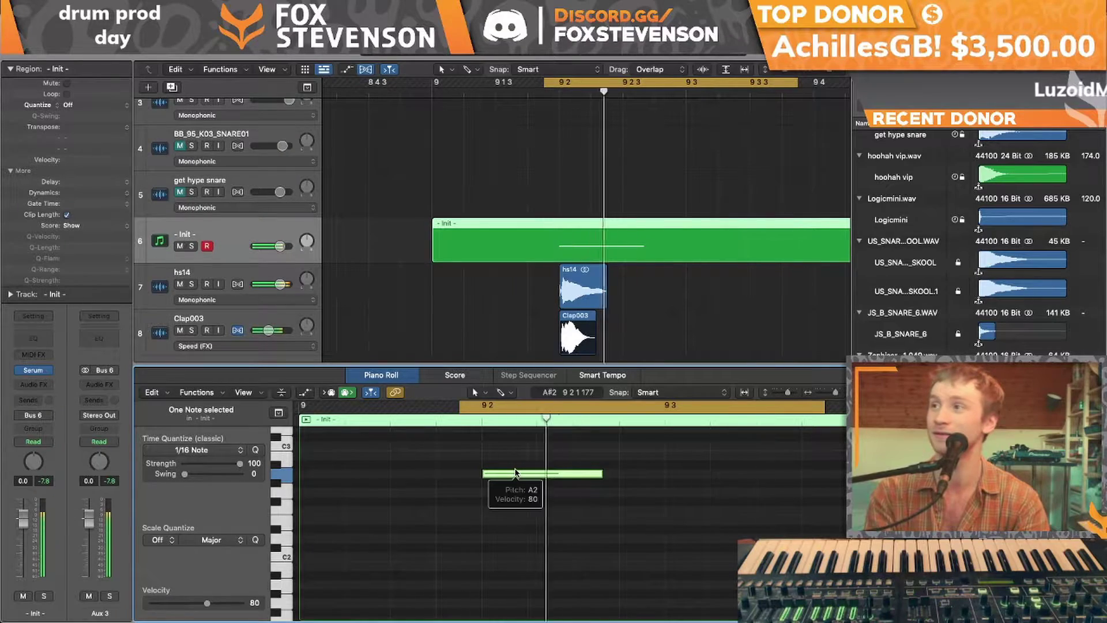
pyautogui.moveTo(516, 472)
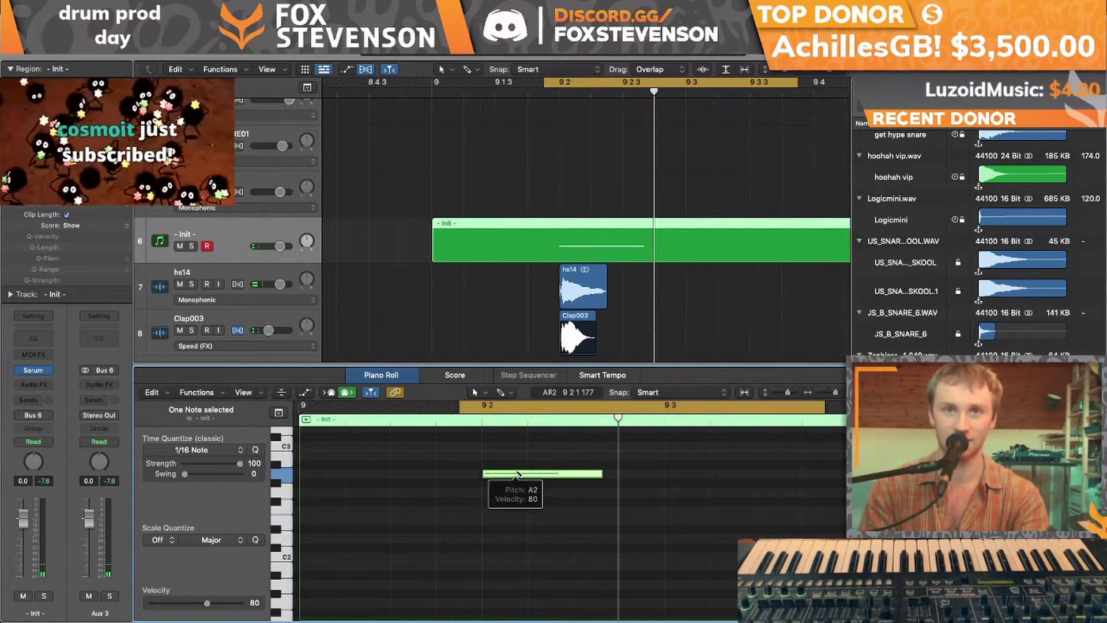
pyautogui.click(738, 346)
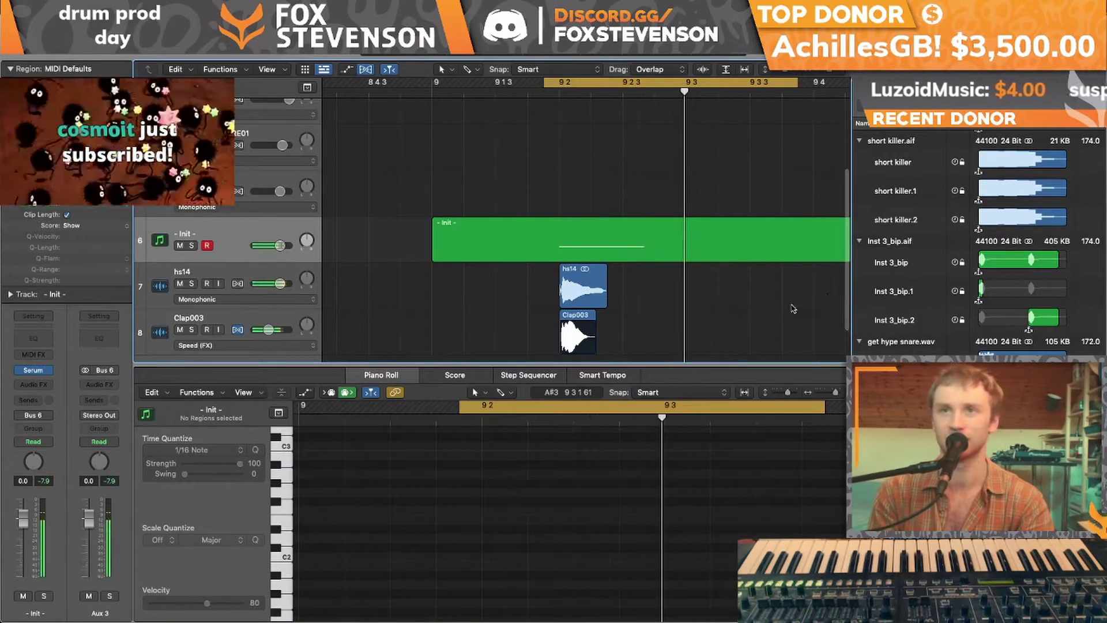
# Place DT_SN_WIDERANGE.WAV on a new track below Clap003, aligned with the snare hit, and solo that track
pyautogui.scroll(-2, 809, 291)
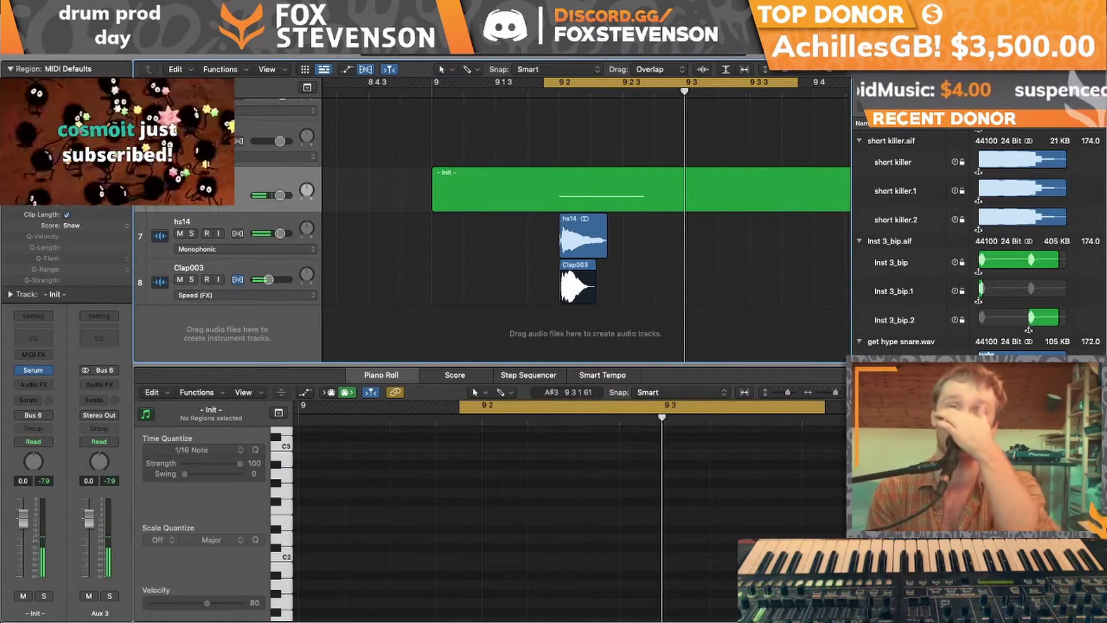
pyautogui.click(998, 107)
pyautogui.click(902, 279)
pyautogui.moveTo(902, 337); pyautogui.dragTo(582, 326)
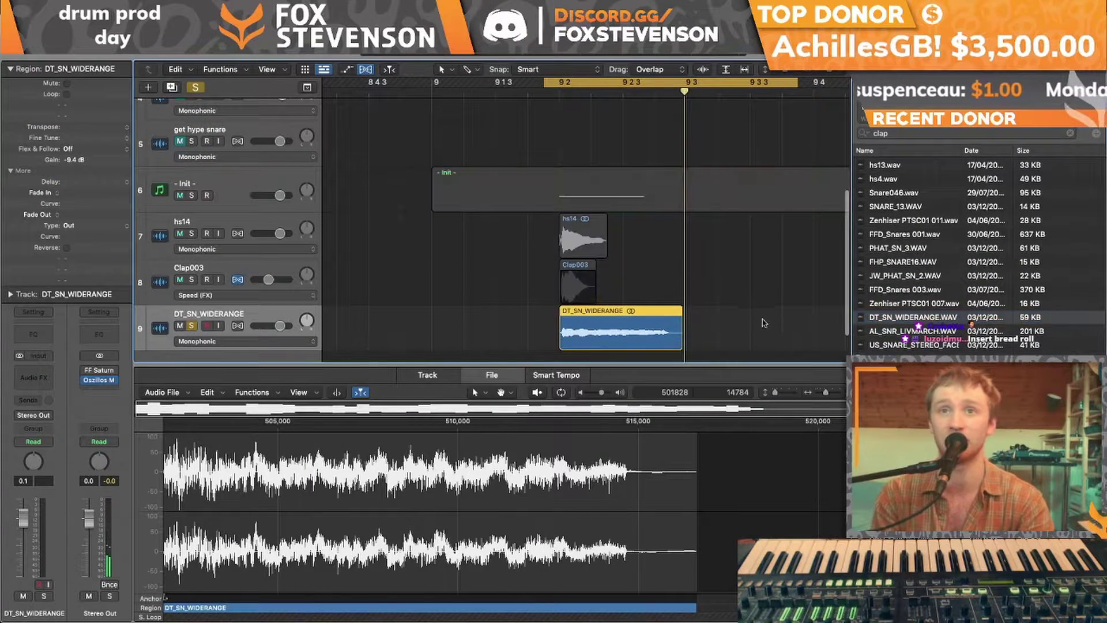
pyautogui.moveTo(680, 342); pyautogui.dragTo(678, 342)
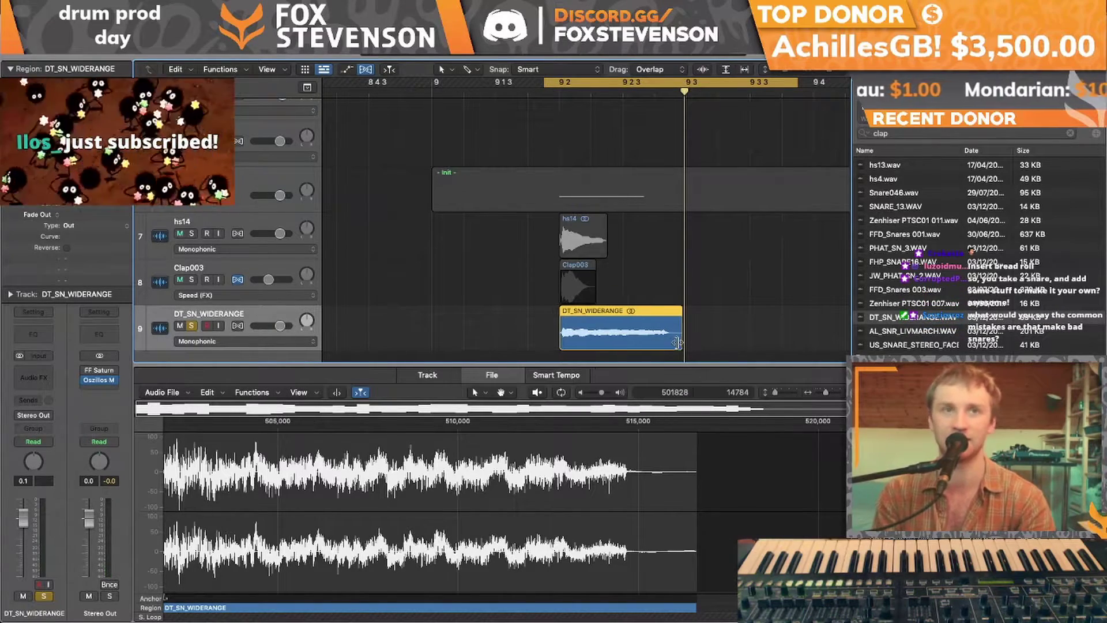
pyautogui.click(34, 378)
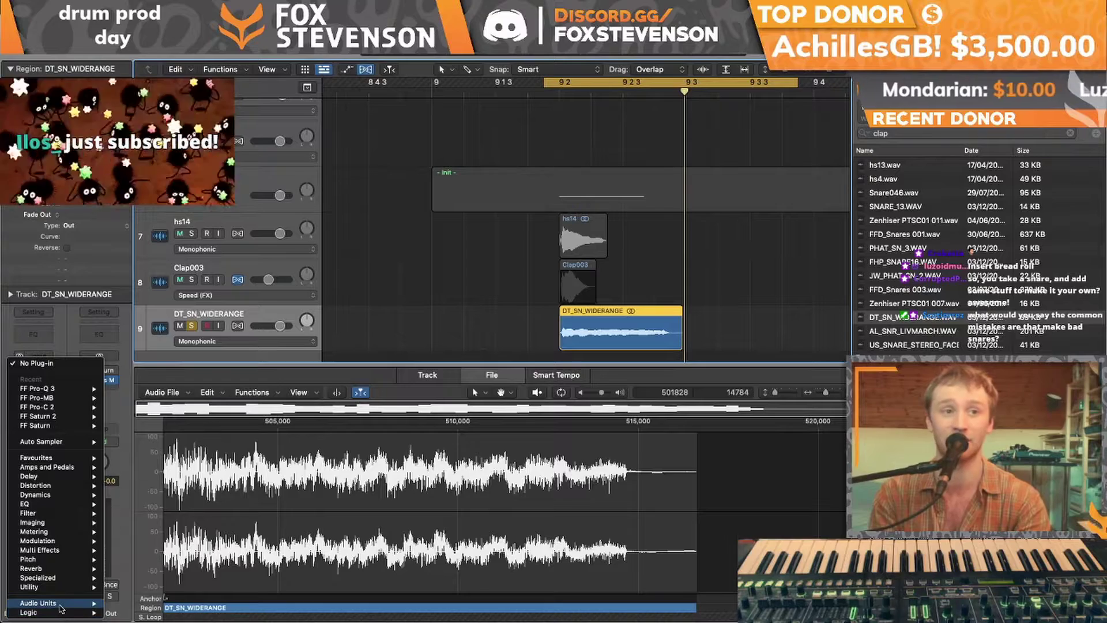
pyautogui.moveTo(62, 609)
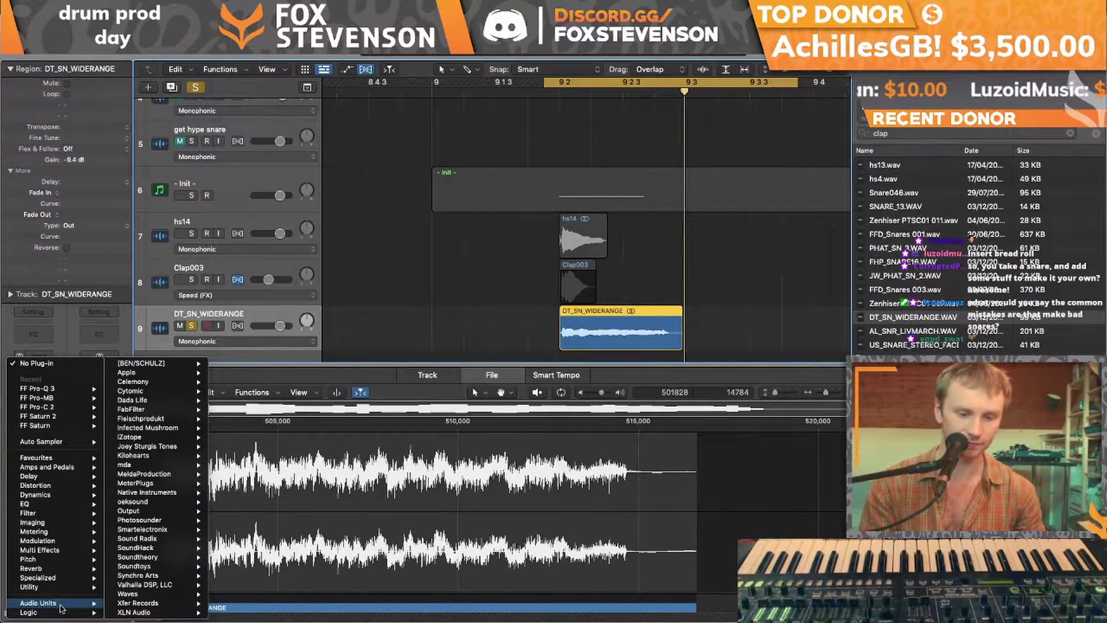
pyautogui.click(138, 533)
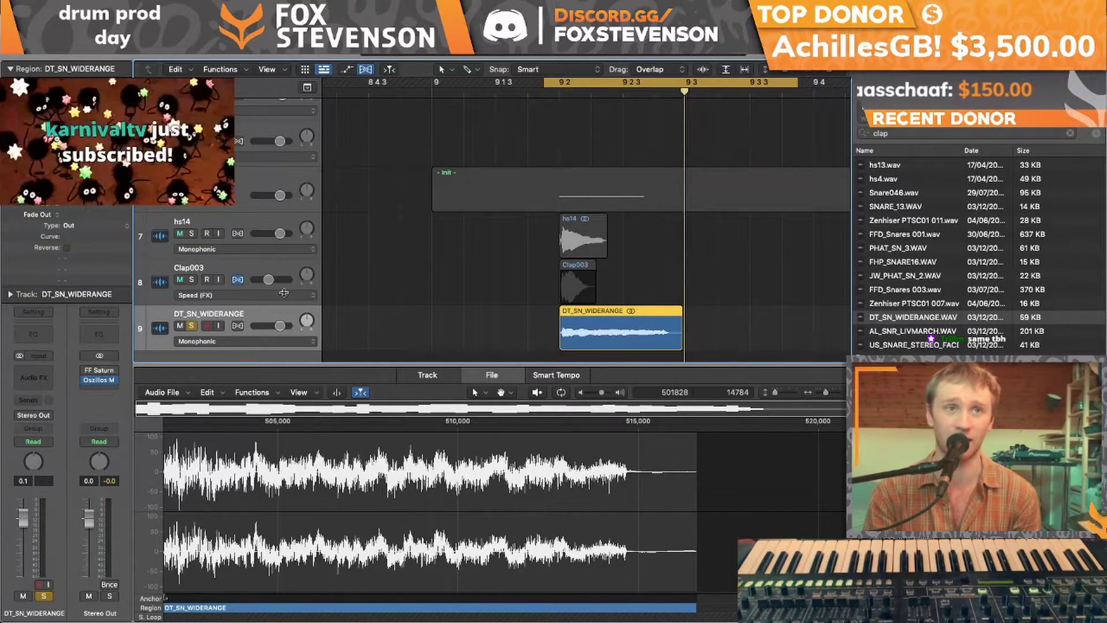
# Route the hs14, Clap003 and DT_SN_WIDERANGE tracks to Bus 6 and insert the Distortion effect on Aux 3
pyautogui.keyDown('shift'); pyautogui.click(162, 218); pyautogui.keyUp('shift')
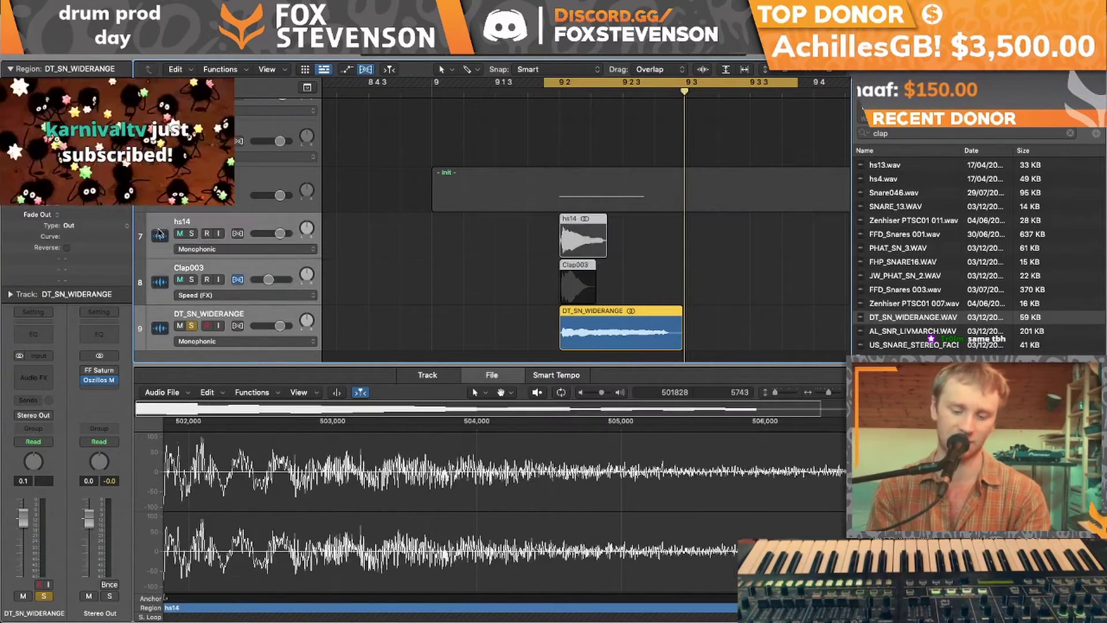
pyautogui.press('x')
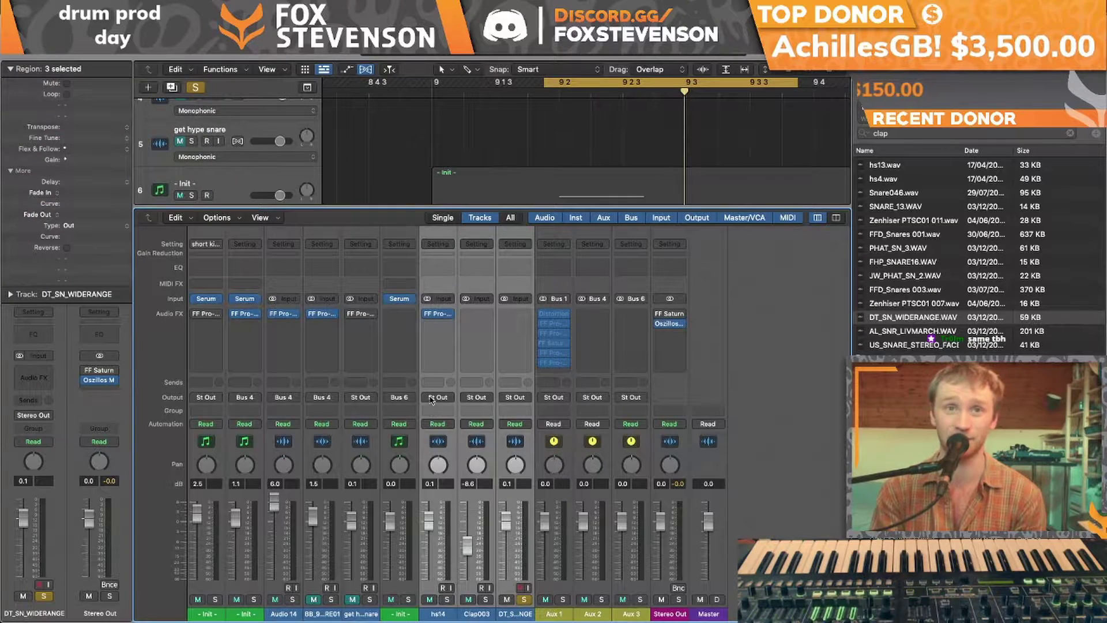
pyautogui.click(431, 399)
pyautogui.moveTo(441, 438)
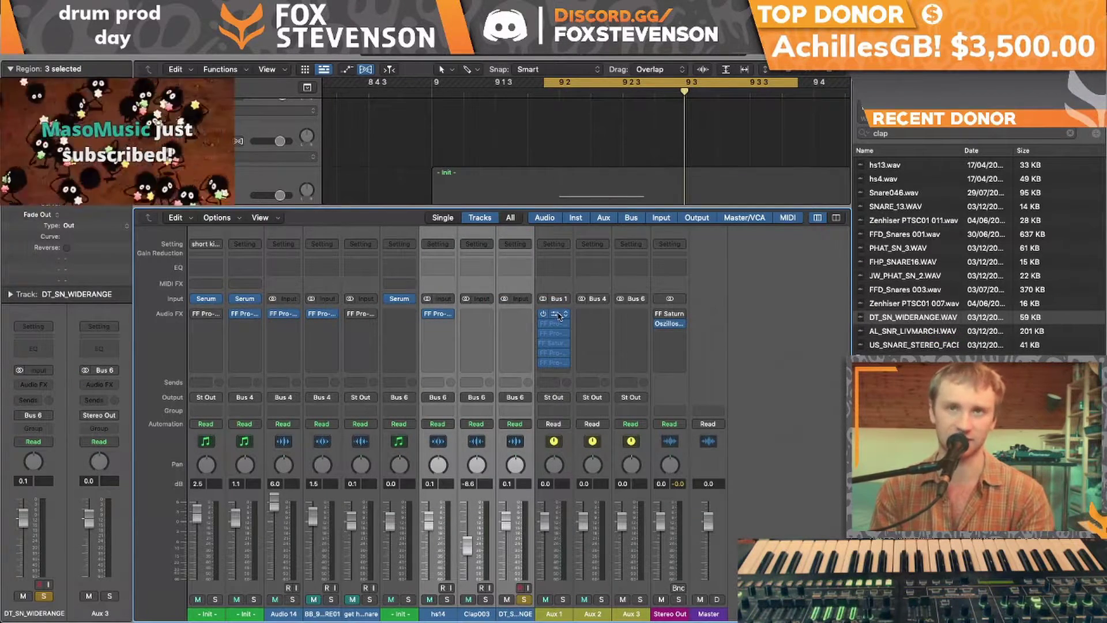
pyautogui.moveTo(639, 318); pyautogui.dragTo(627, 318)
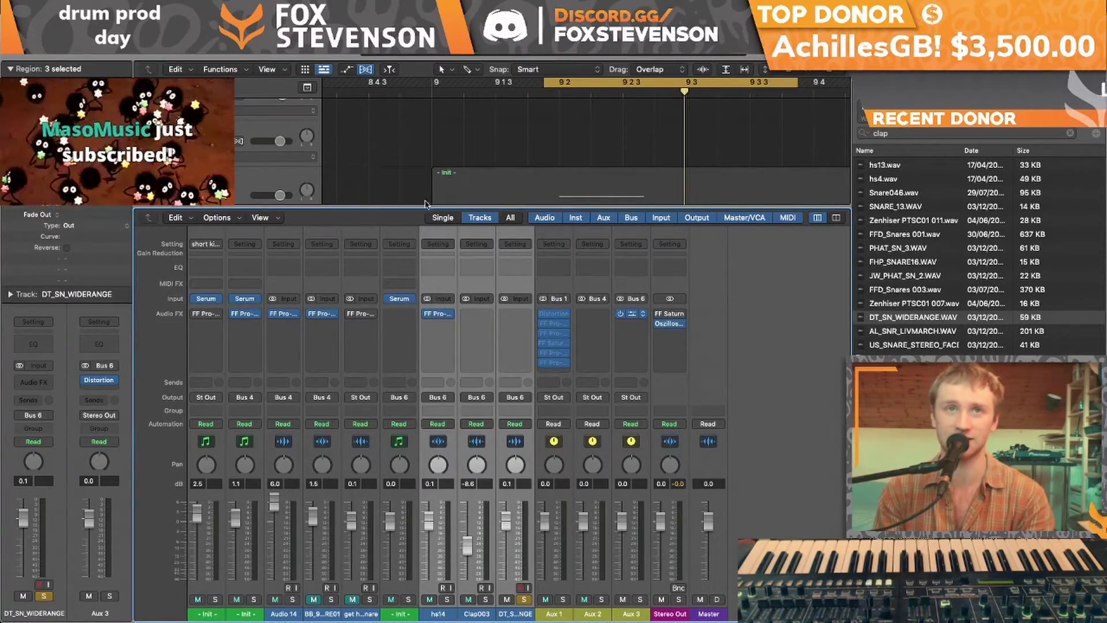
# With DT_SN_WIDERANGE unsoloed and muted and Aux 3 soloed during playback, set the Distortion drive to 8.0 dB
pyautogui.press('space')
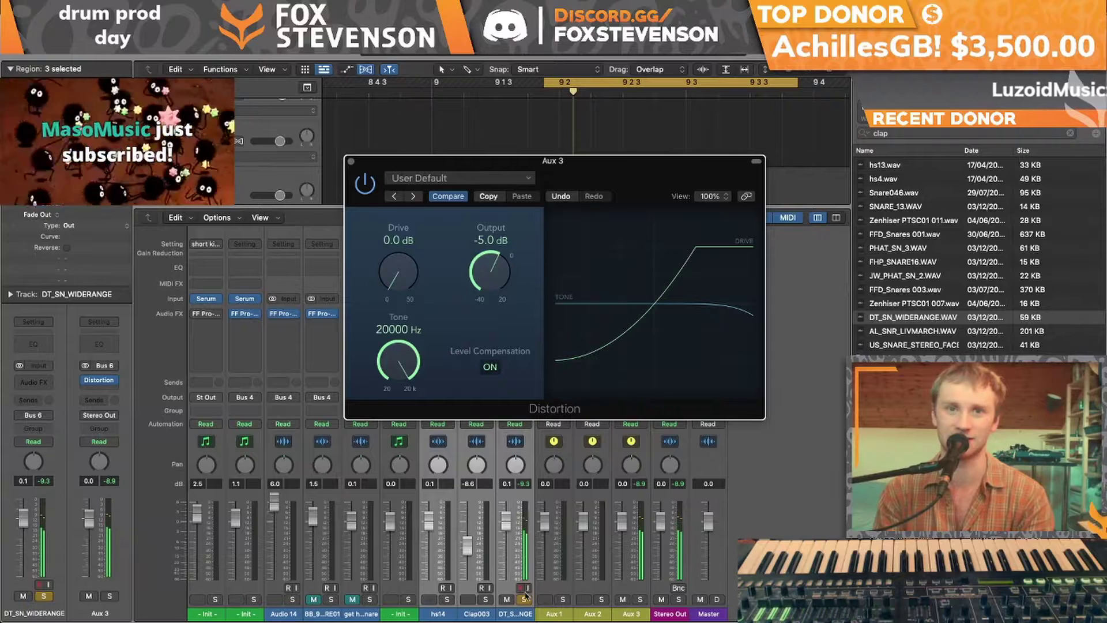
pyautogui.click(524, 600)
pyautogui.click(507, 600)
pyautogui.click(640, 600)
pyautogui.moveTo(398, 278); pyautogui.dragTo(397, 297)
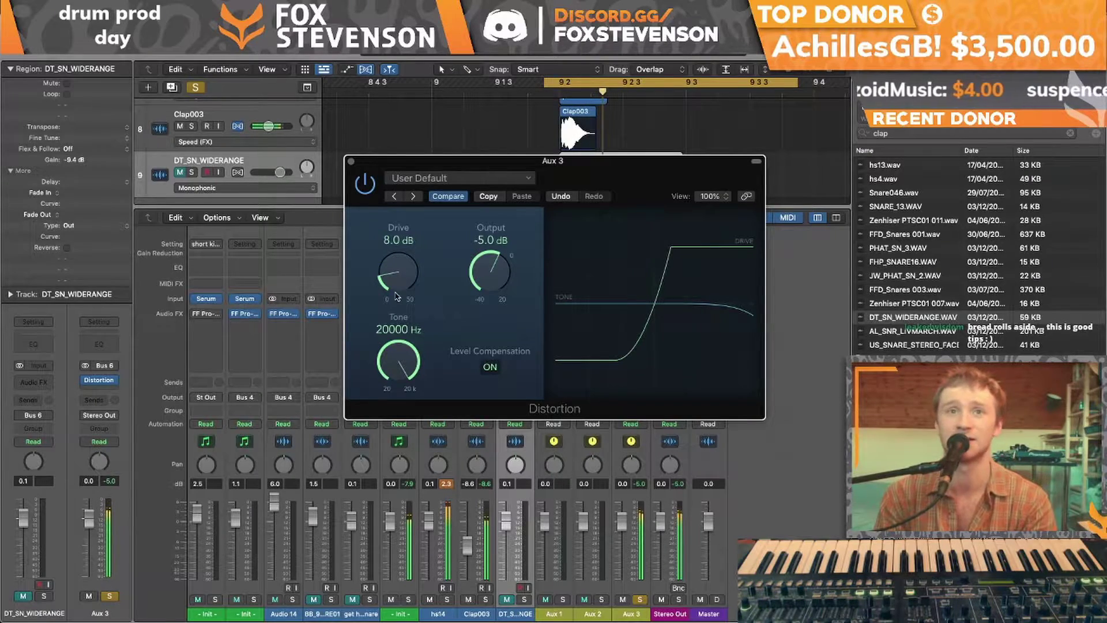
pyautogui.click(351, 162)
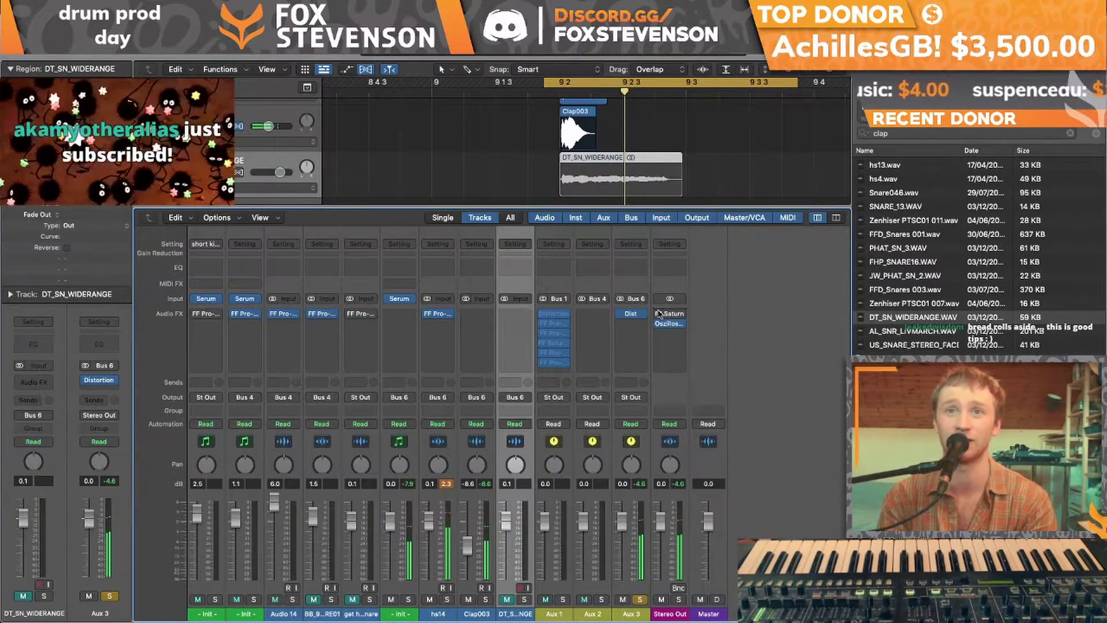
# Examine the snare's waveform in the Oszillos Mega Scope on the Stereo Out channel
pyautogui.click(670, 327)
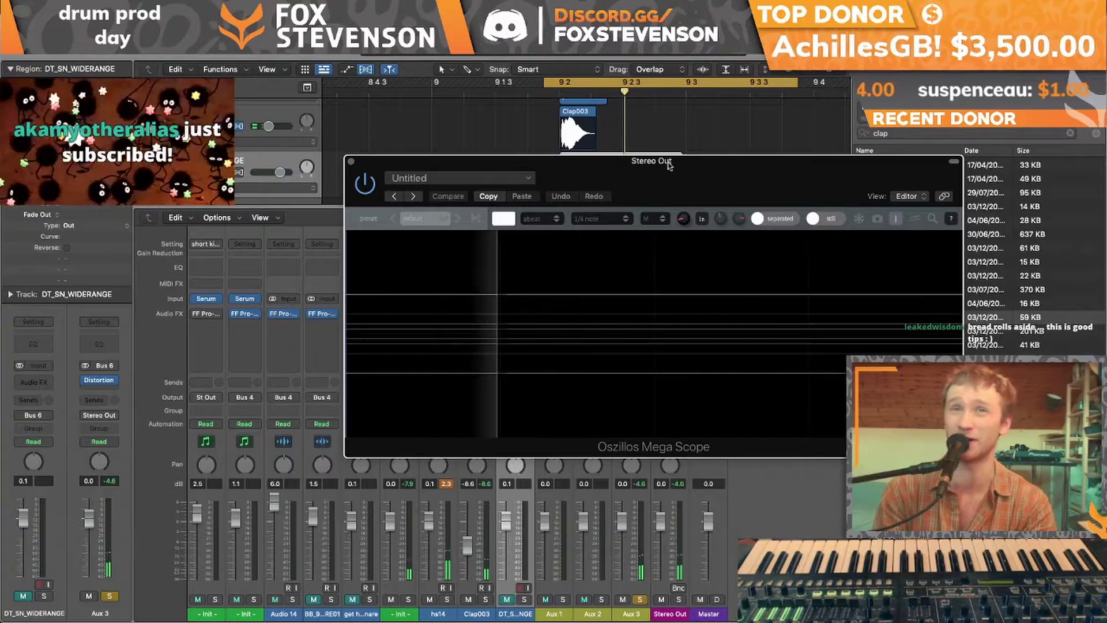
pyautogui.moveTo(684, 167); pyautogui.dragTo(862, 172)
pyautogui.scroll(4, 254, 166)
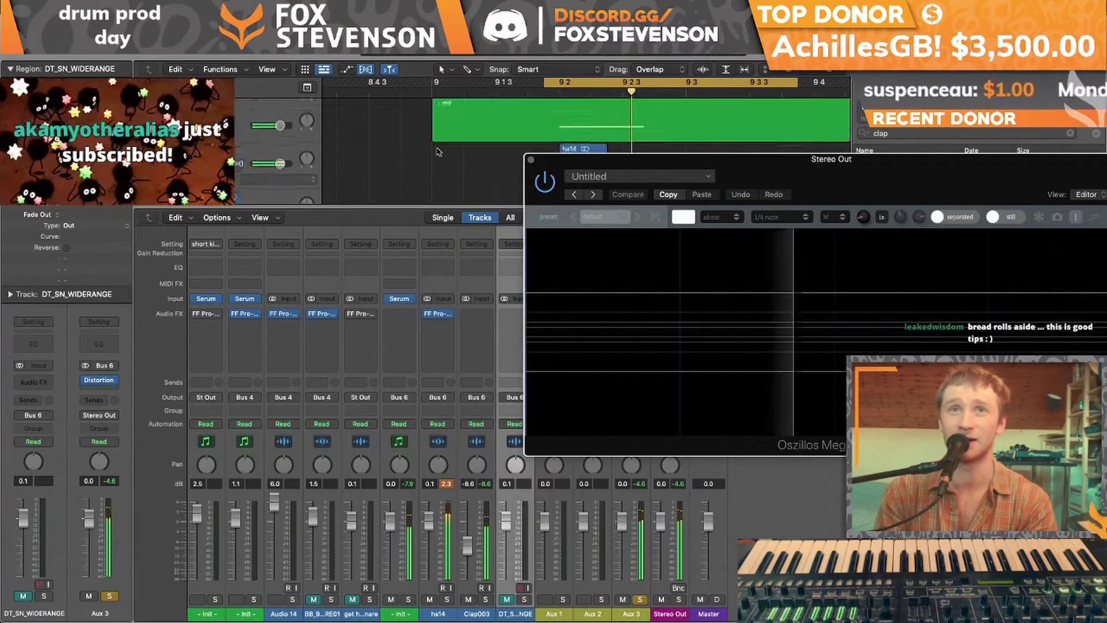
# Reshape LFO 1 of the snare body's Serum into a smooth concave decay to zero and raise that track's level to 6.0 dB
pyautogui.click(399, 299)
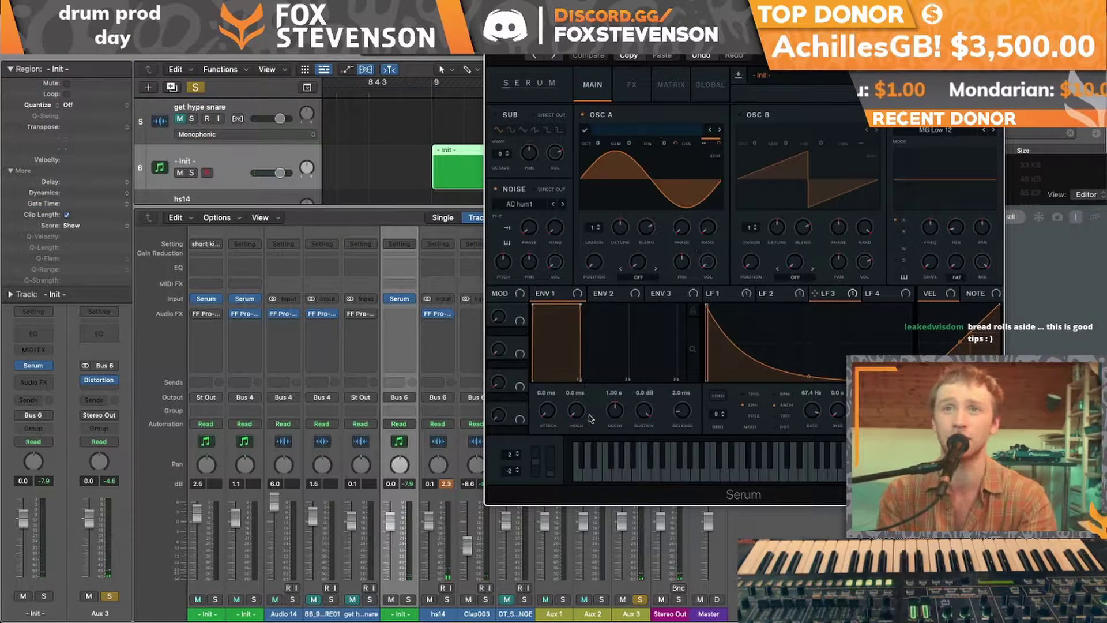
pyautogui.click(717, 293)
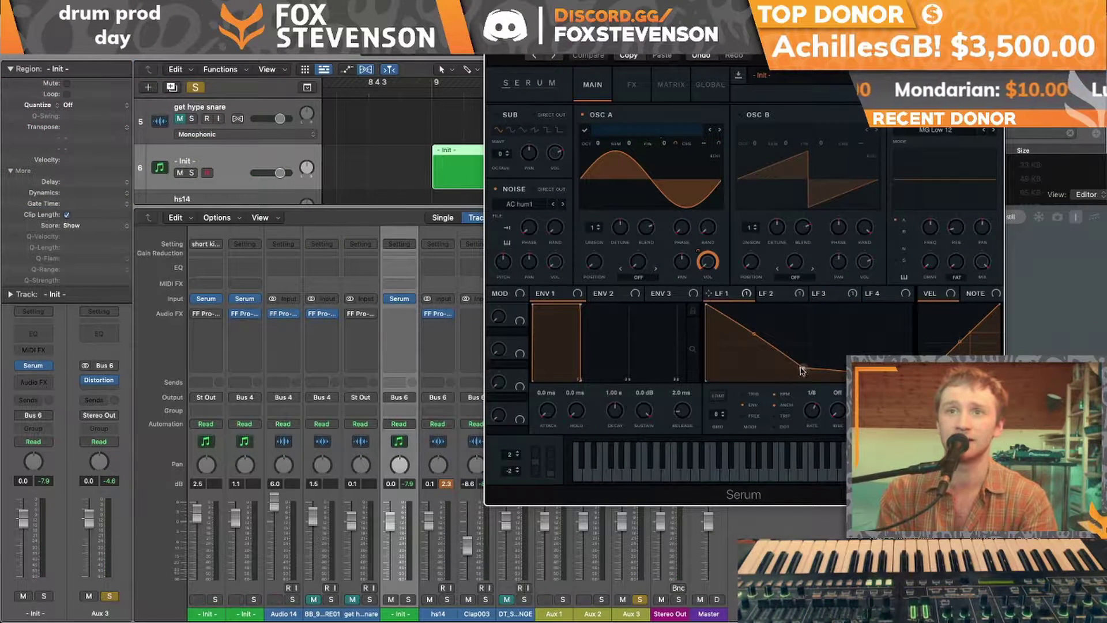
pyautogui.moveTo(801, 371); pyautogui.dragTo(803, 380)
pyautogui.moveTo(755, 339); pyautogui.dragTo(745, 346)
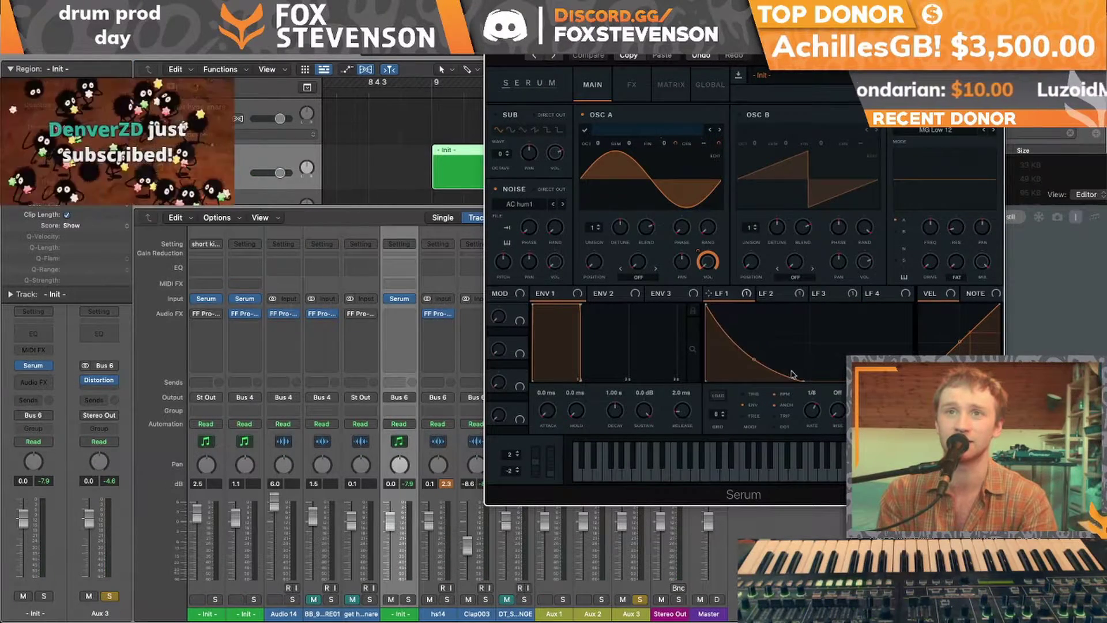
pyautogui.moveTo(24, 519); pyautogui.dragTo(23, 495)
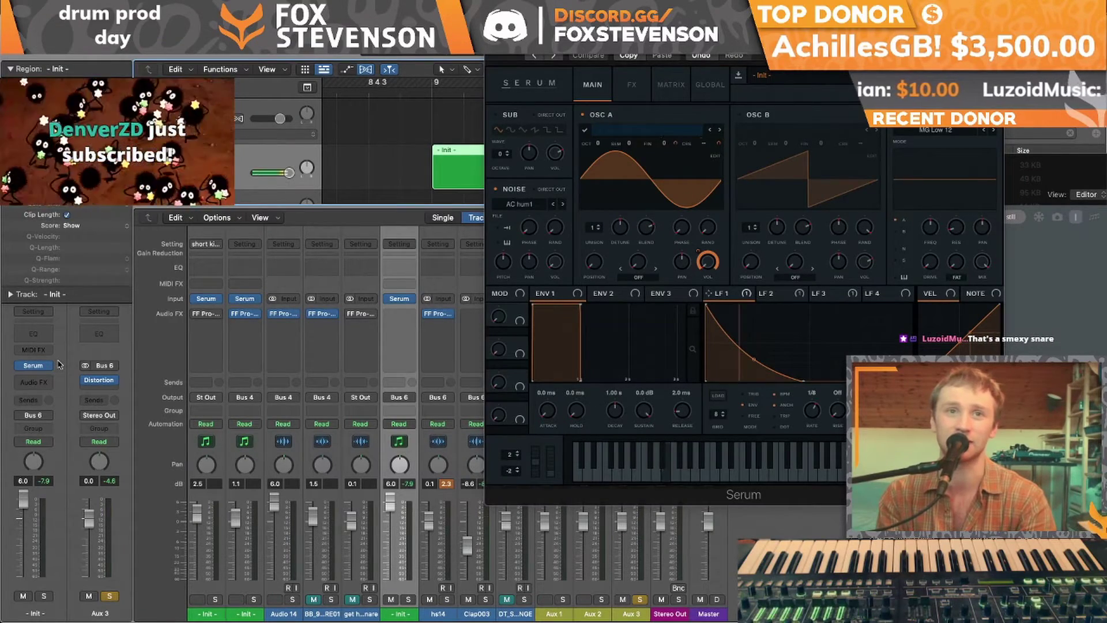
# Play the snare and examine its waveform in the Oszillos Mega Scope on Stereo Out, freezing and unfreezing the display
pyautogui.press('space')
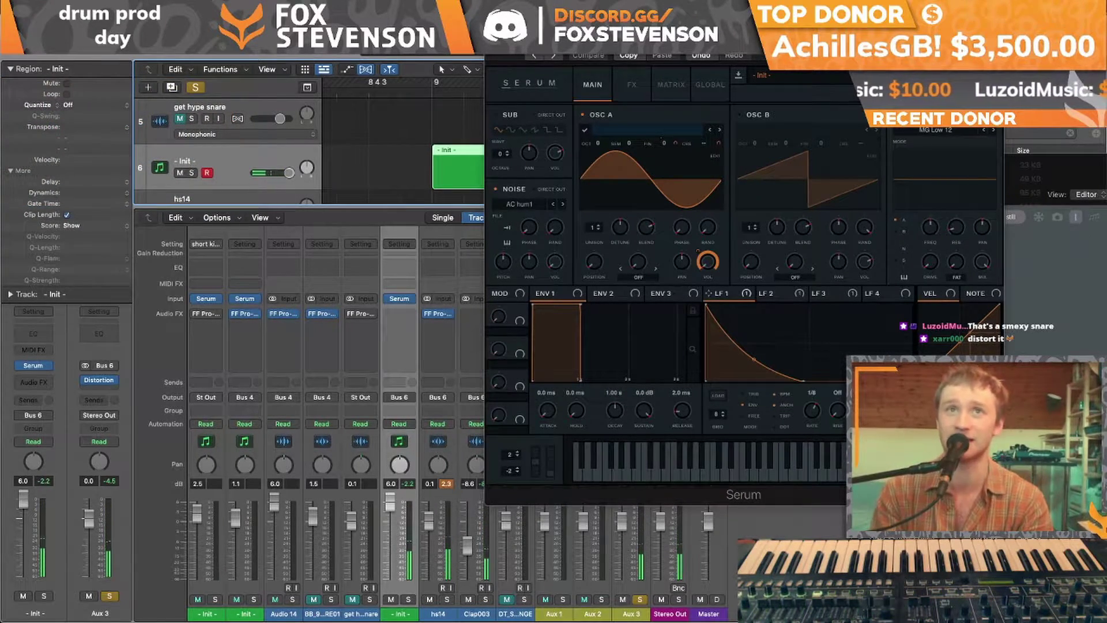
pyautogui.click(491, 21)
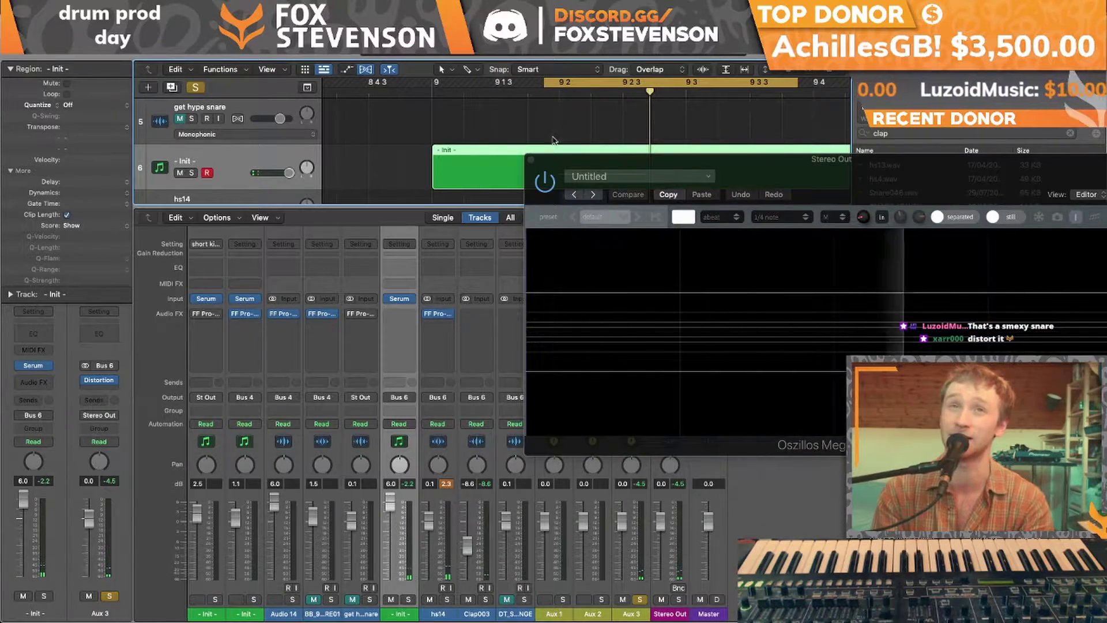
pyautogui.click(531, 160)
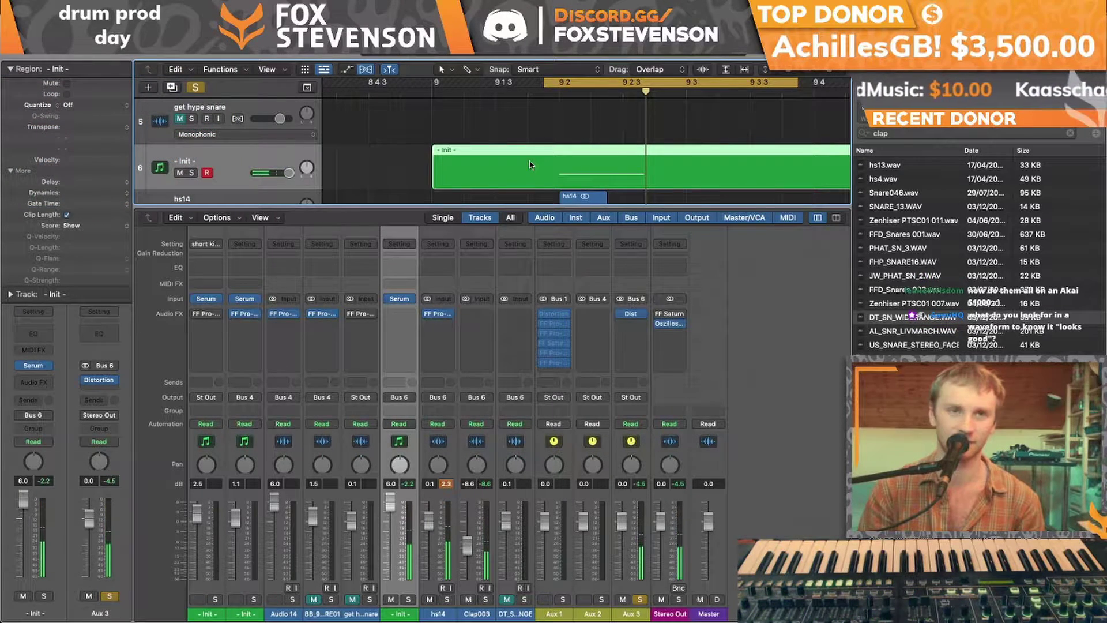
pyautogui.click(670, 325)
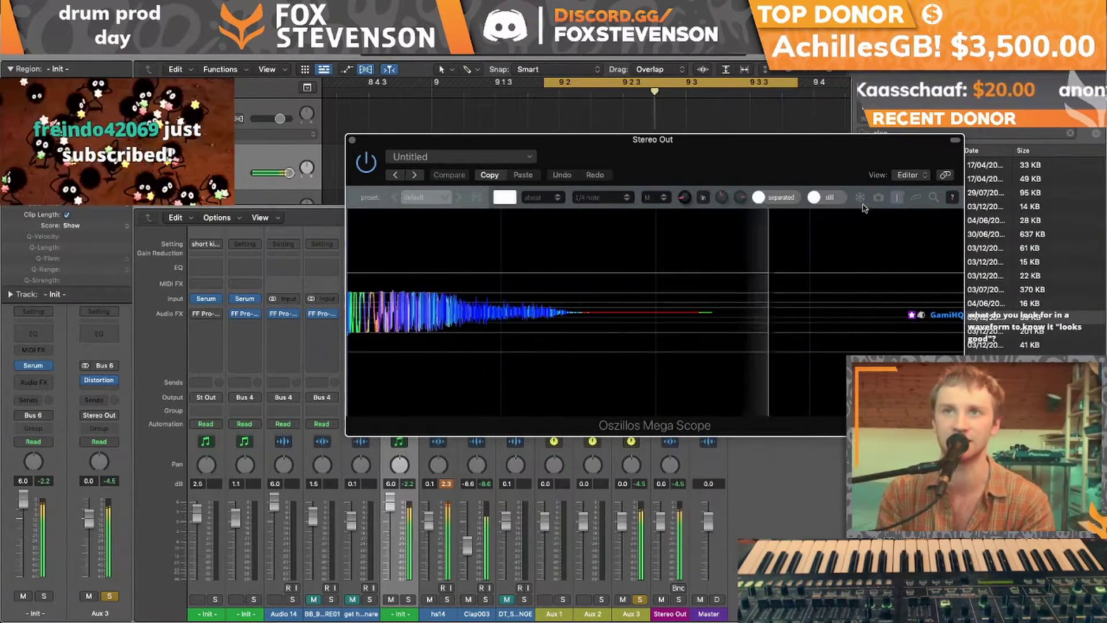
pyautogui.click(859, 198)
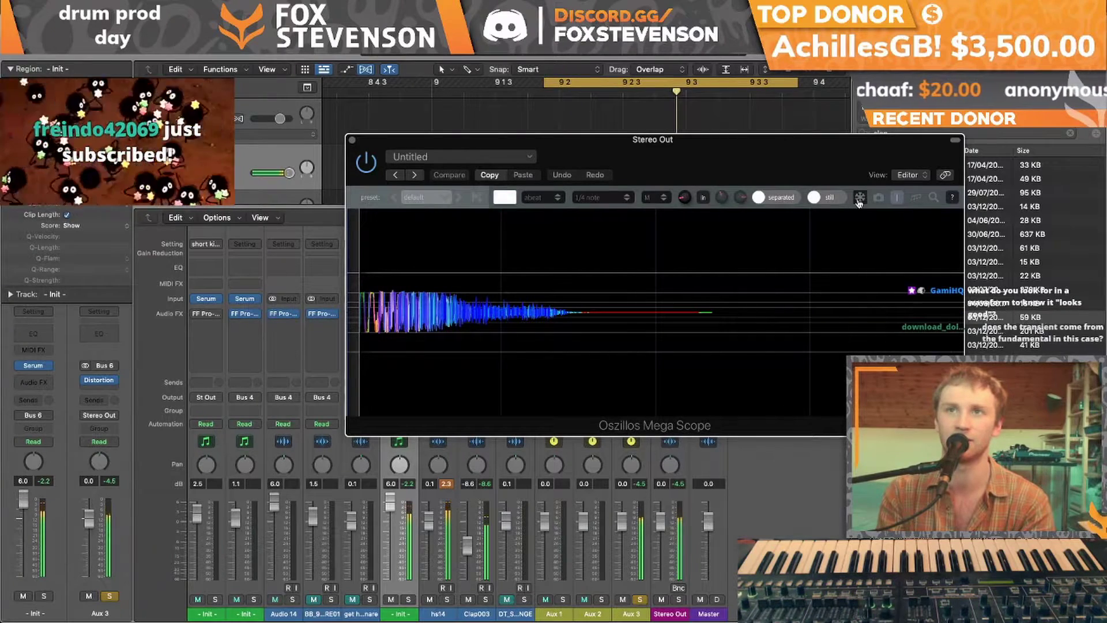
pyautogui.click(859, 197)
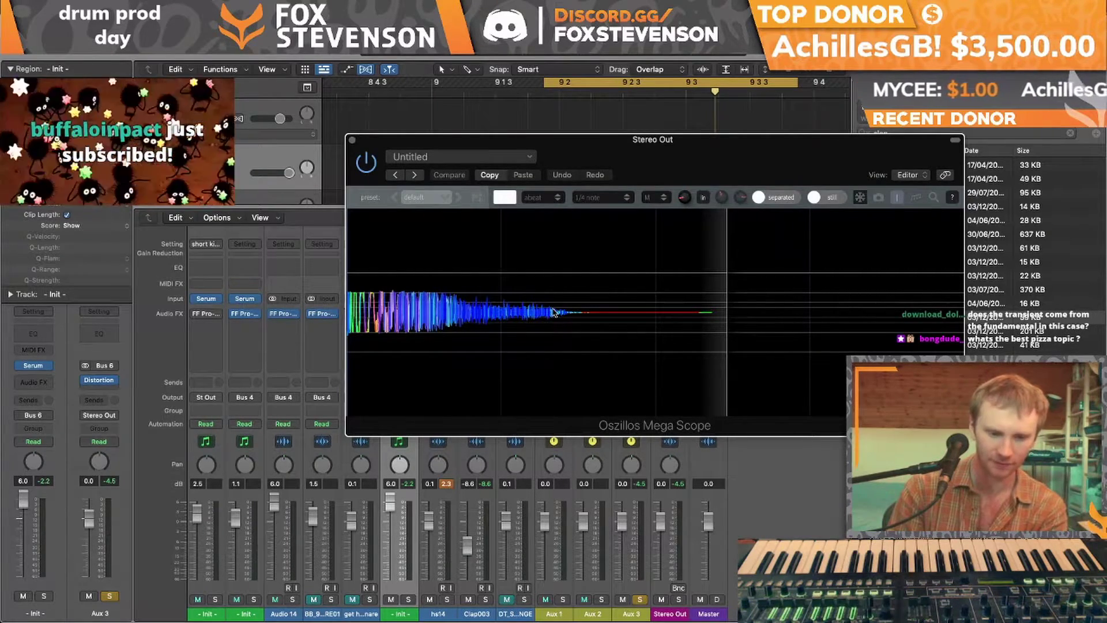
pyautogui.click(350, 141)
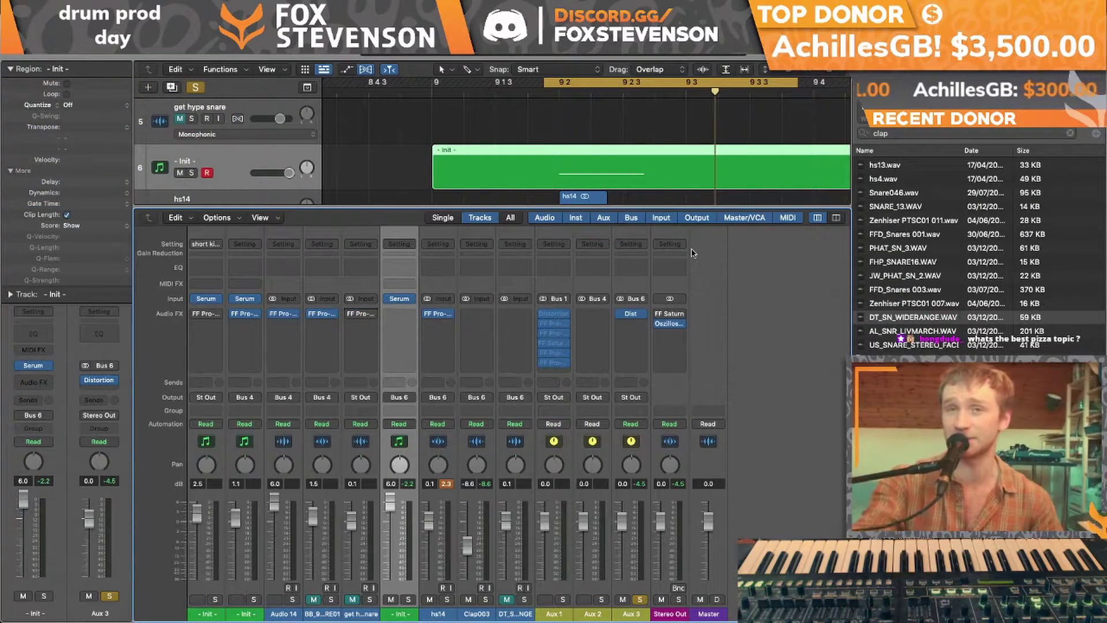
# Unsolo Aux 3, remove its Distortion effect and close the mixer
pyautogui.click(639, 600)
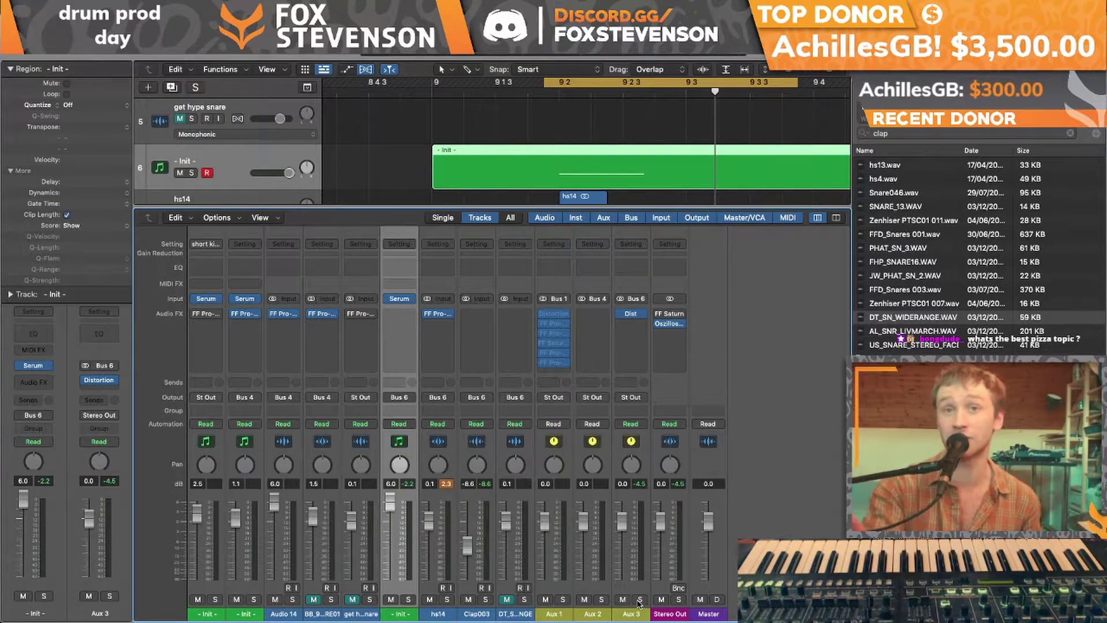
pyautogui.click(643, 315)
pyautogui.click(646, 324)
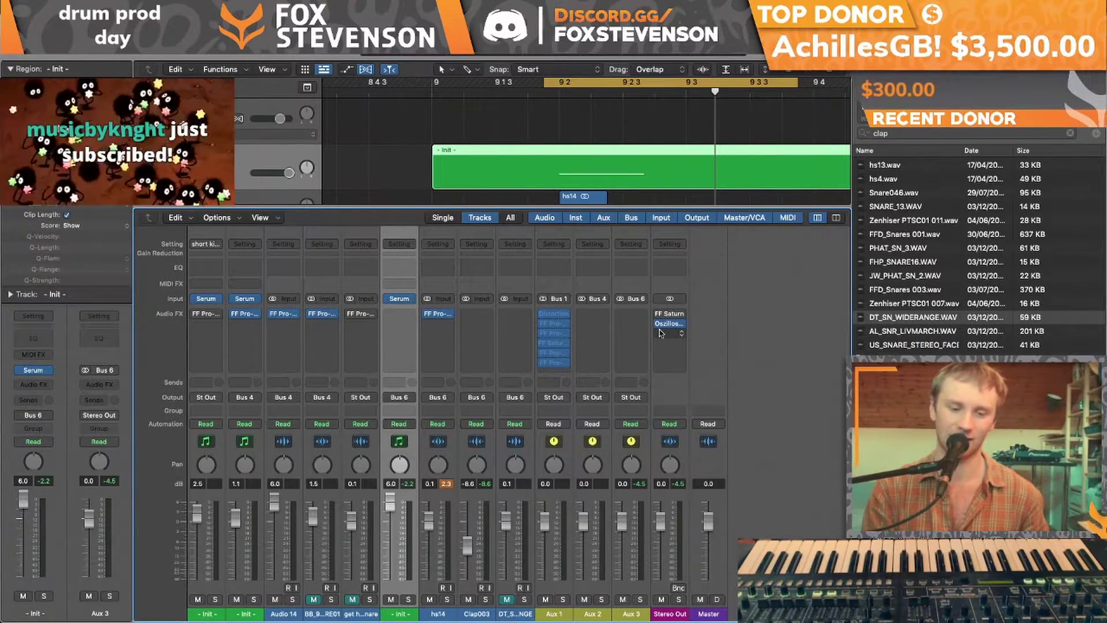
pyautogui.press('x')
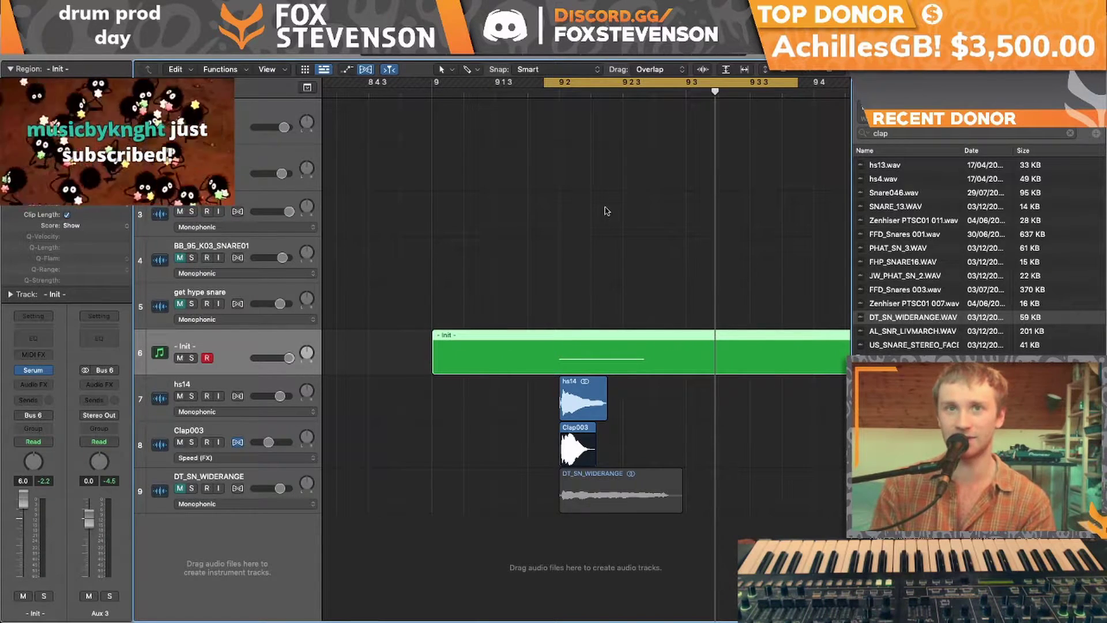
# Audition higher and lower pitches for the note in the snare body's MIDI region, leaving it one semitone above its original pitch
pyautogui.doubleClick(589, 351)
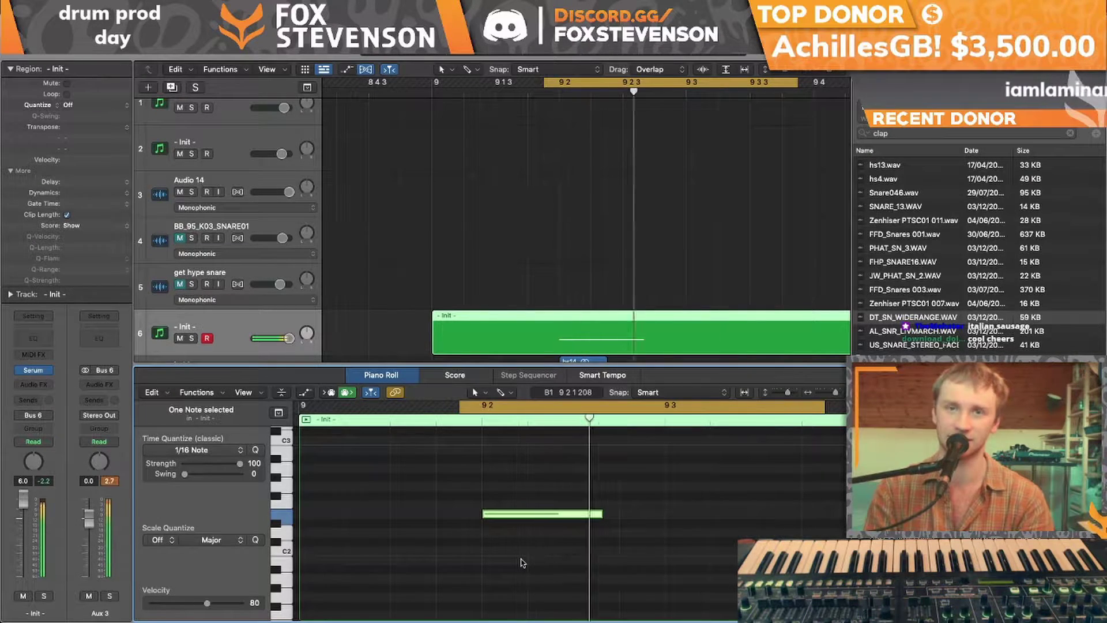
pyautogui.hotkey('alt', 'Up')
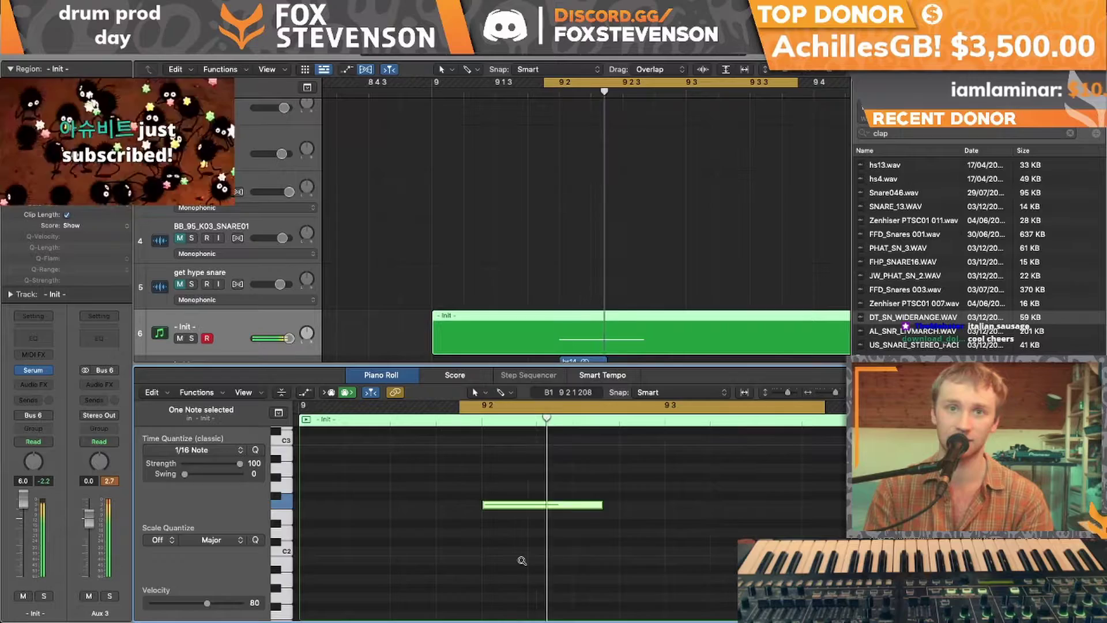
pyautogui.hotkey('alt', 'Up')
pyautogui.hotkey('alt', 'Up')
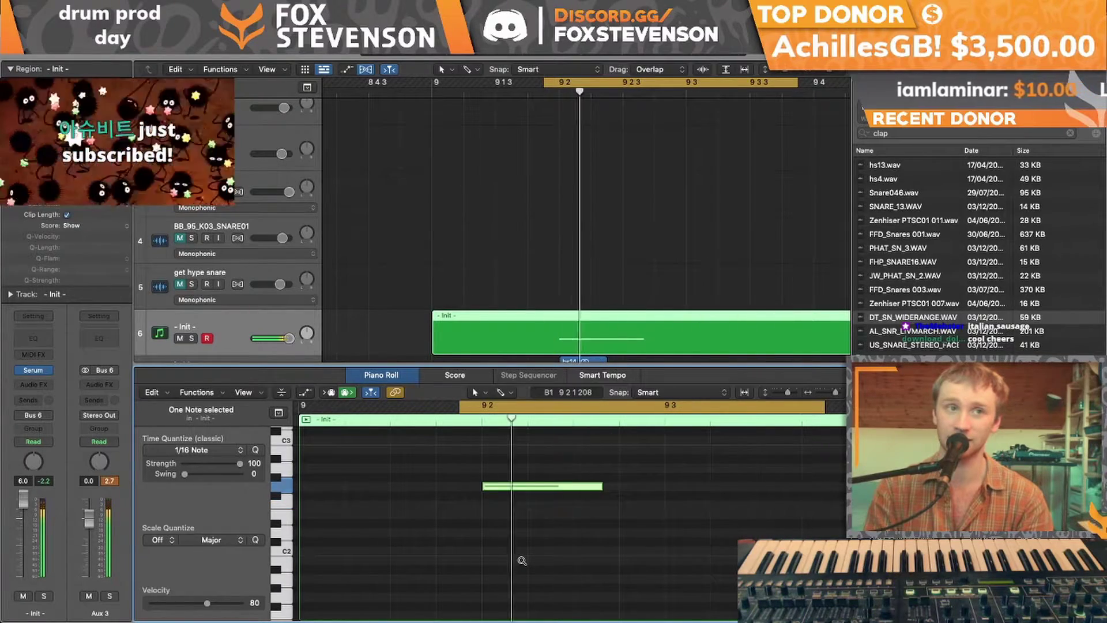
pyautogui.hotkey('alt', 'Up')
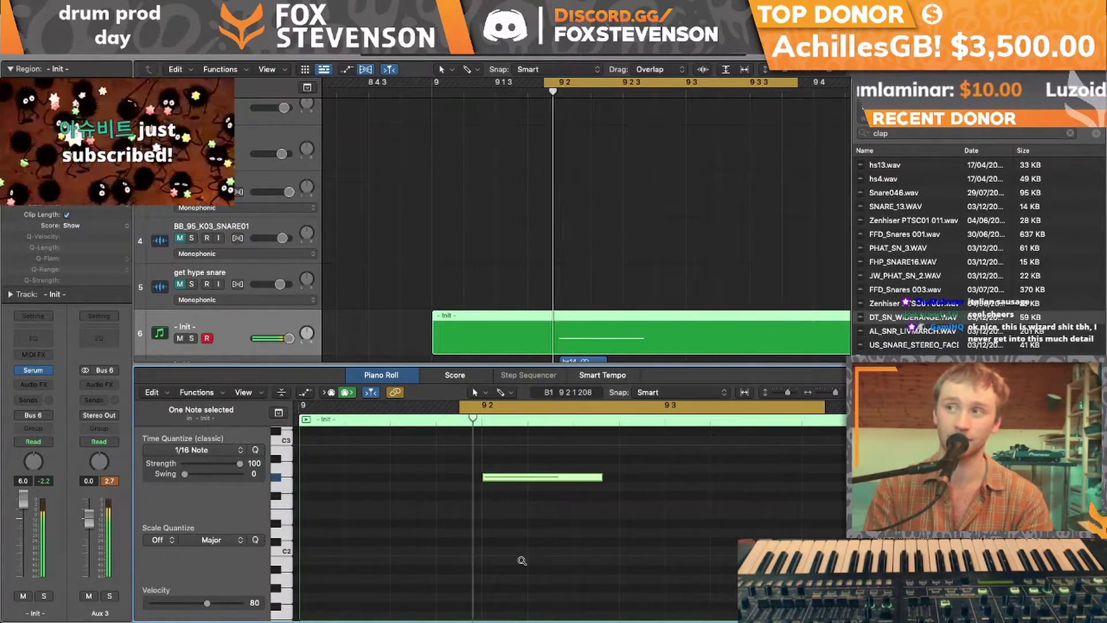
pyautogui.hotkey('alt', 'Down')
pyautogui.hotkey('alt', 'Down')
pyautogui.hotkey('alt', 'Down')
pyautogui.hotkey('alt', 'Down')
pyautogui.hotkey('alt', 'Down')
pyautogui.hotkey('alt', 'Down')
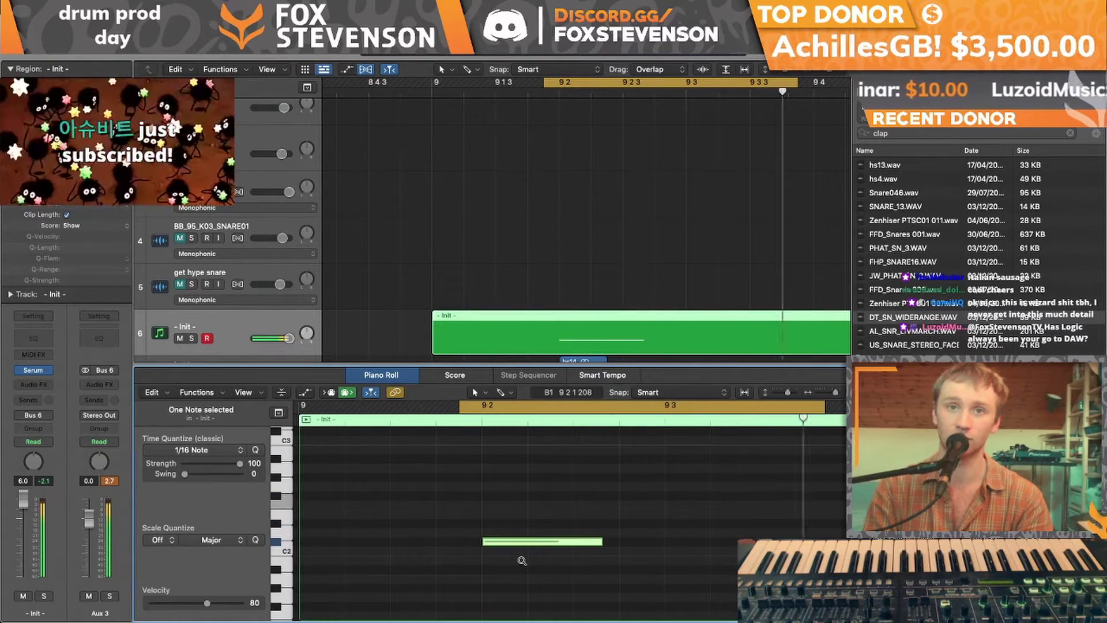
pyautogui.hotkey('alt', 'Up')
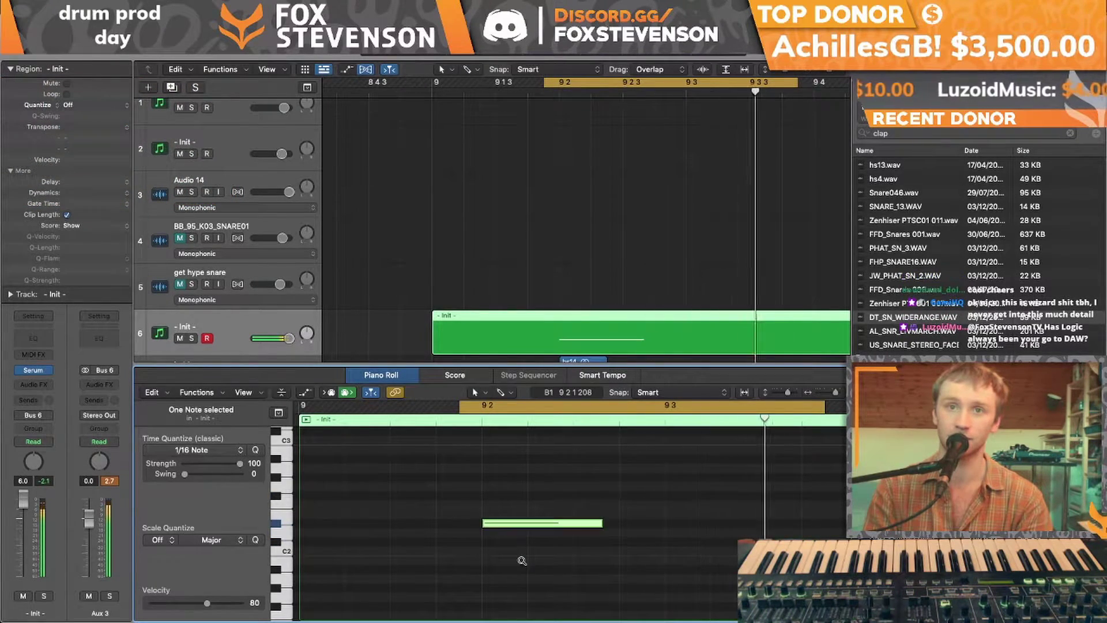
pyautogui.hotkey('alt', 'Up')
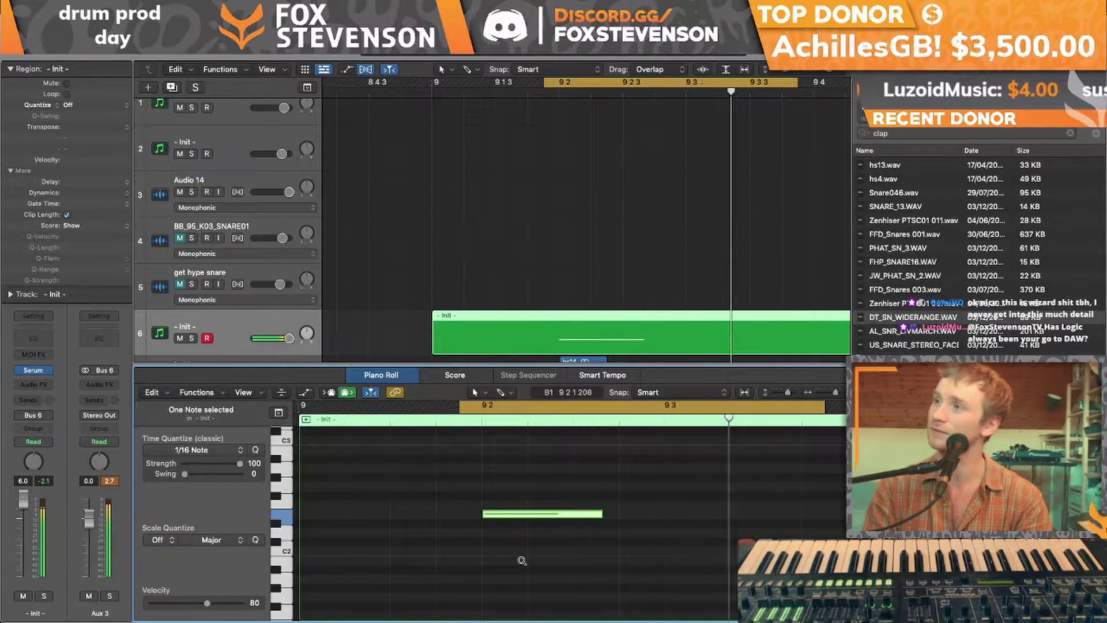
pyautogui.hotkey('alt', 'Up')
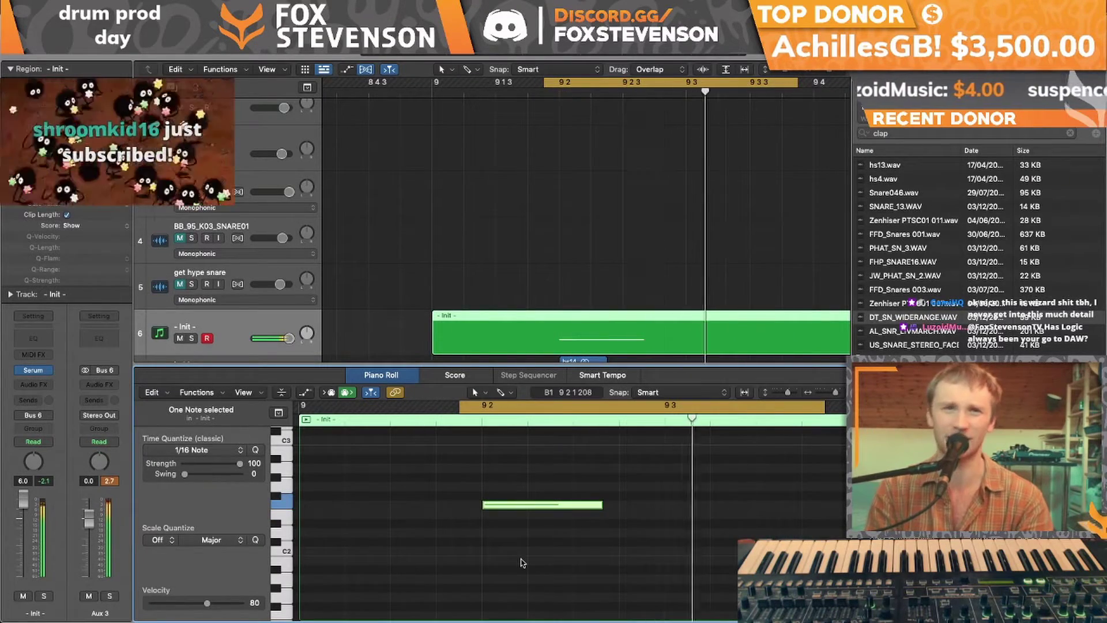
# Render the snare body's last note from Serum as audio onto a new track below DT_SN_WIDERANGE, starting at 9 2
pyautogui.moveTo(36, 372)
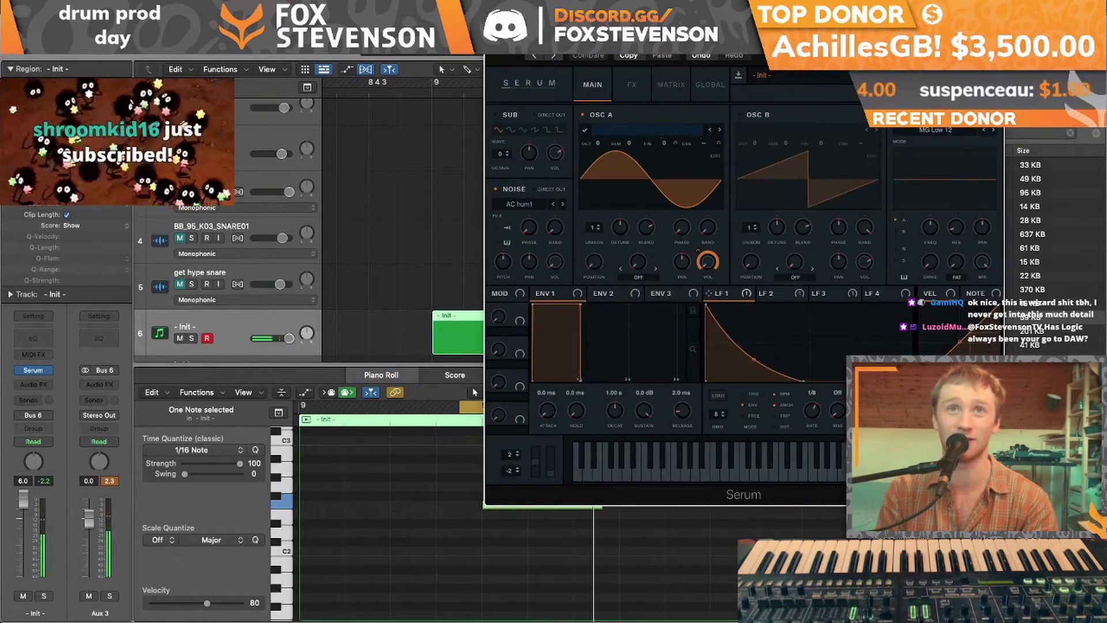
pyautogui.moveTo(508, 50); pyautogui.dragTo(674, 49)
pyautogui.scroll(-3, 585, 116)
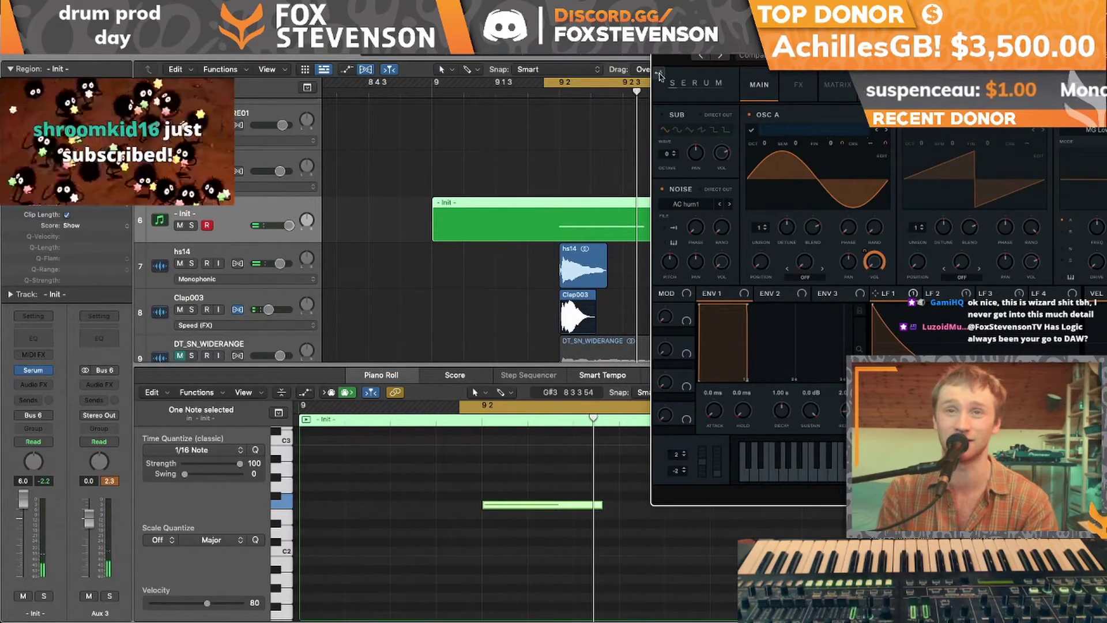
pyautogui.scroll(-3, 576, 173)
pyautogui.moveTo(567, 237); pyautogui.dragTo(552, 326)
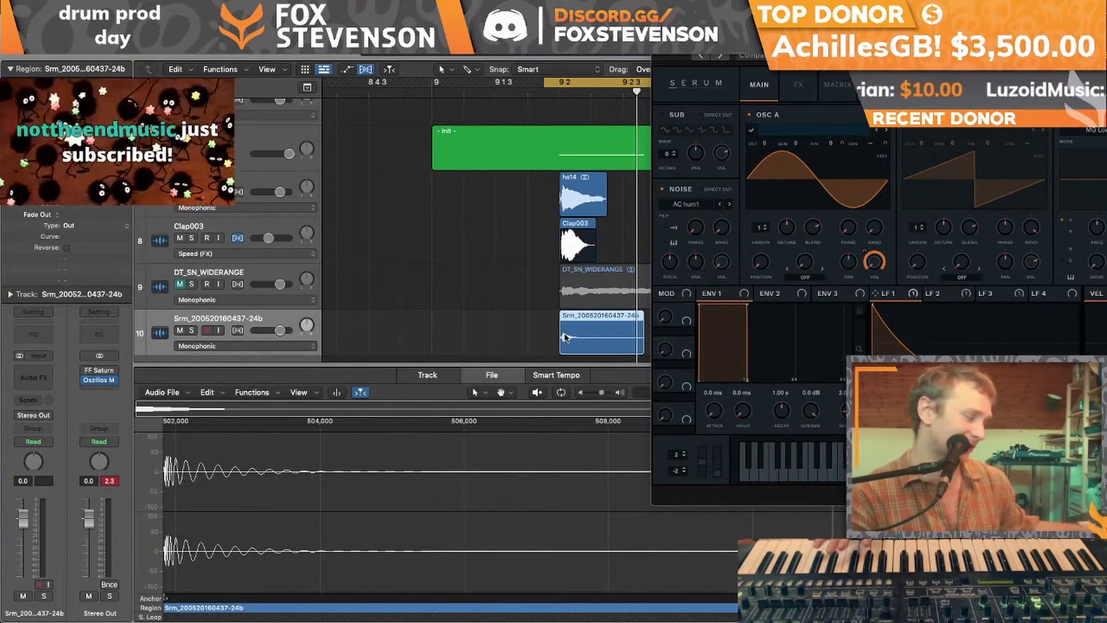
# Try rendering a second Serum note as audio at bar 9 on the same track, and delete that region
pyautogui.click(491, 150)
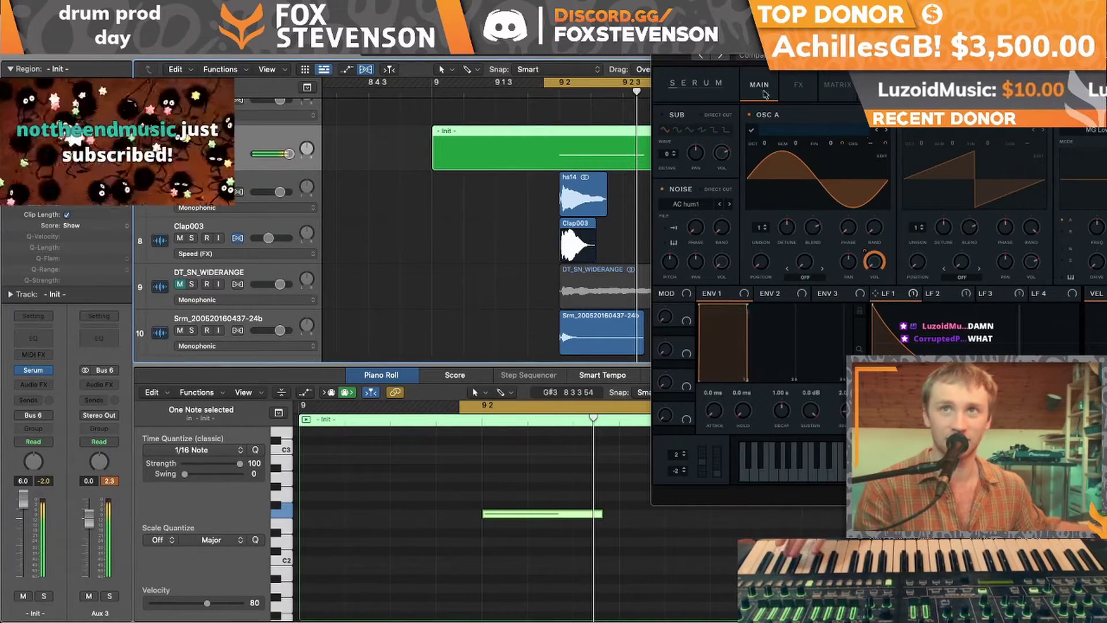
pyautogui.click(663, 114)
pyautogui.moveTo(360, 176); pyautogui.dragTo(432, 322)
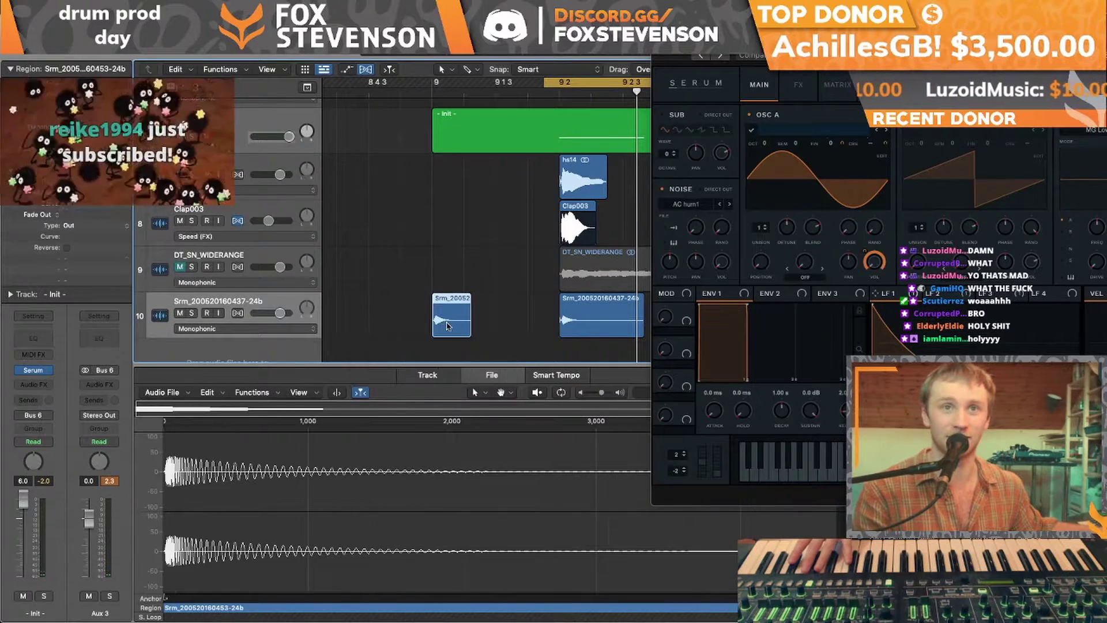
pyautogui.click(484, 320)
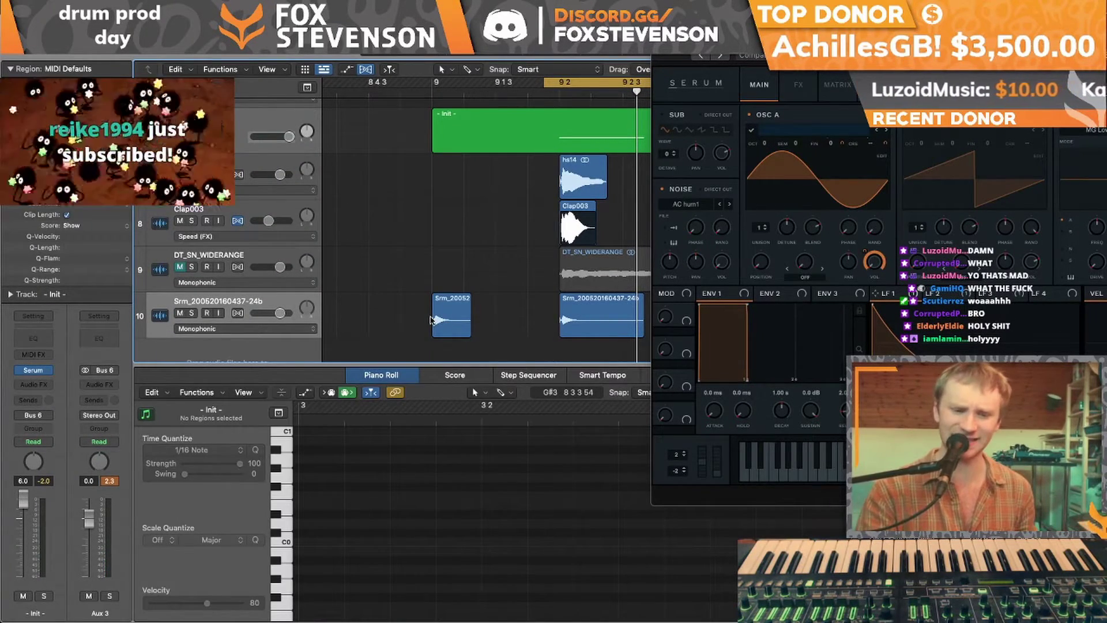
pyautogui.click(440, 319)
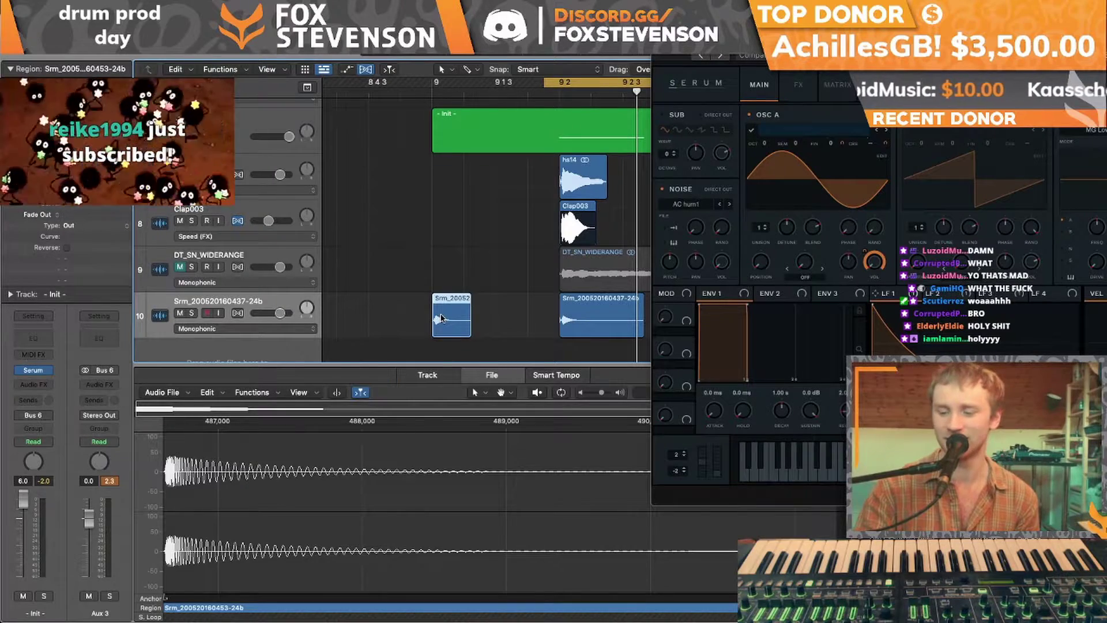
pyautogui.press('Delete')
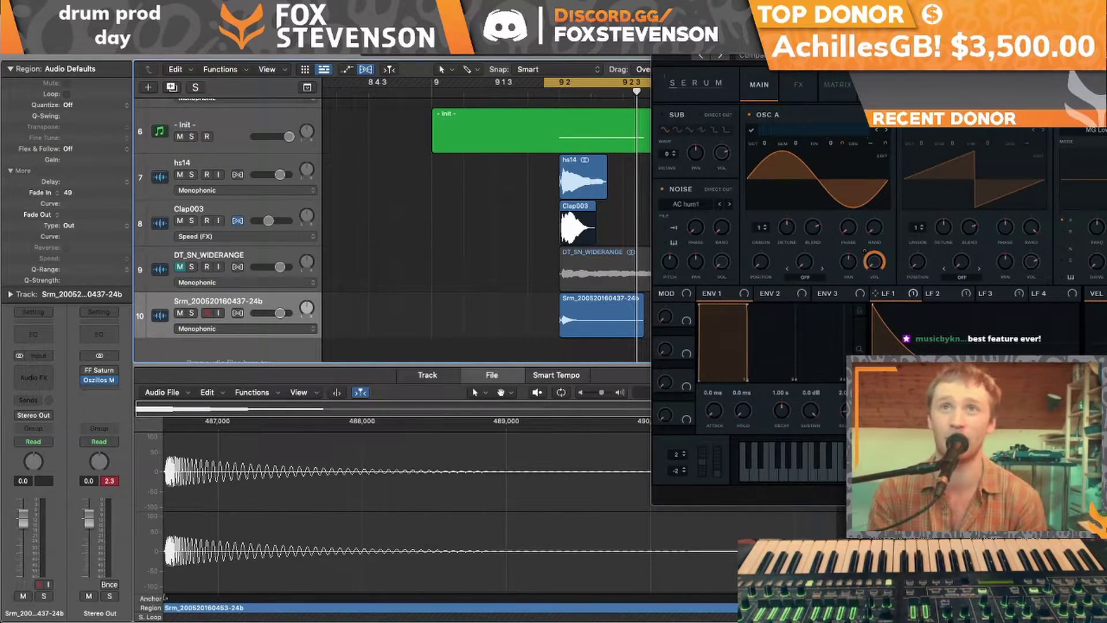
pyautogui.moveTo(726, 29); pyautogui.dragTo(698, 233)
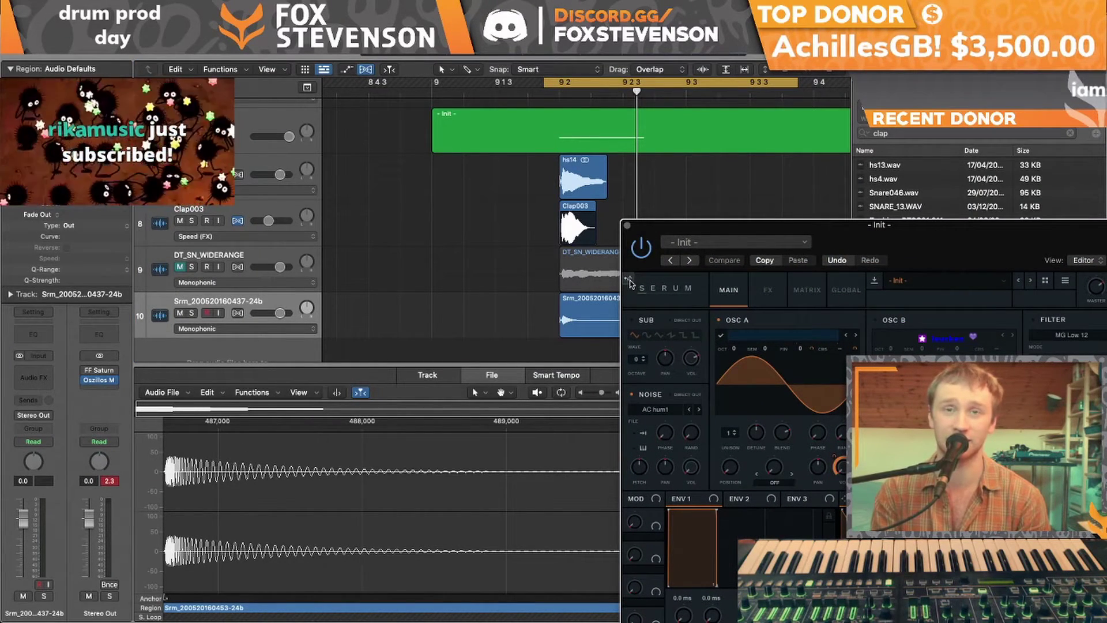
pyautogui.click(574, 336)
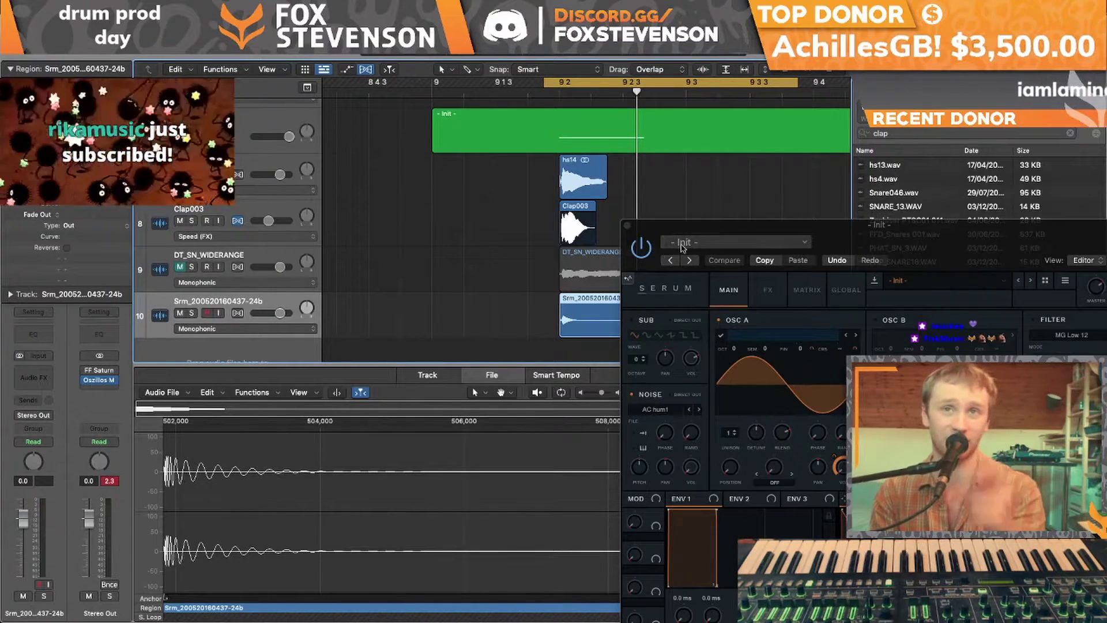
pyautogui.click(627, 225)
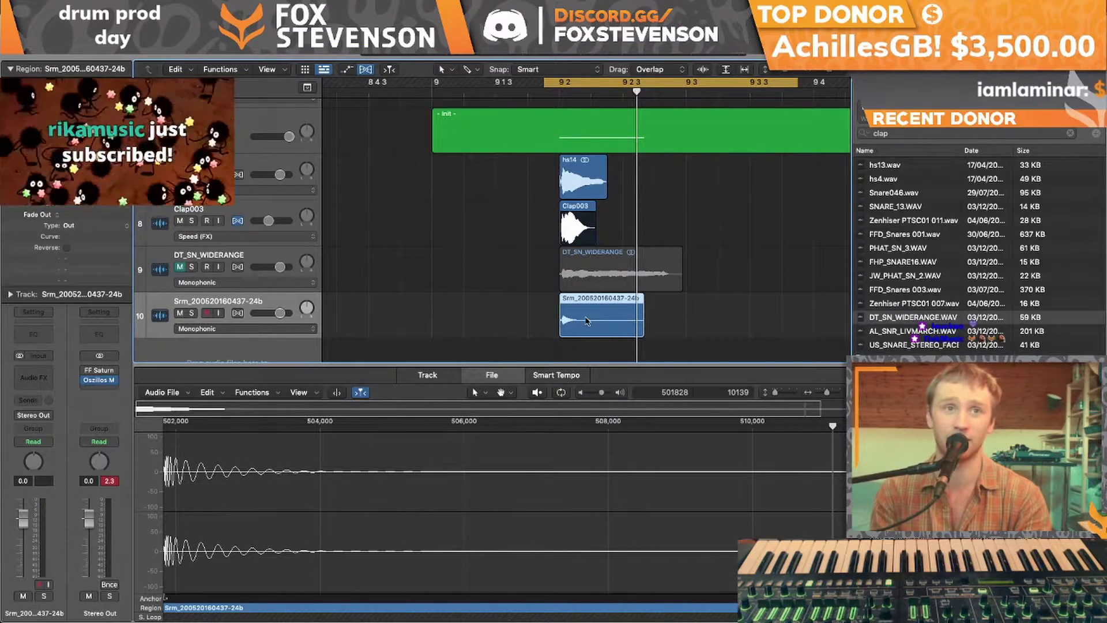
pyautogui.click(246, 405)
pyautogui.click(245, 409)
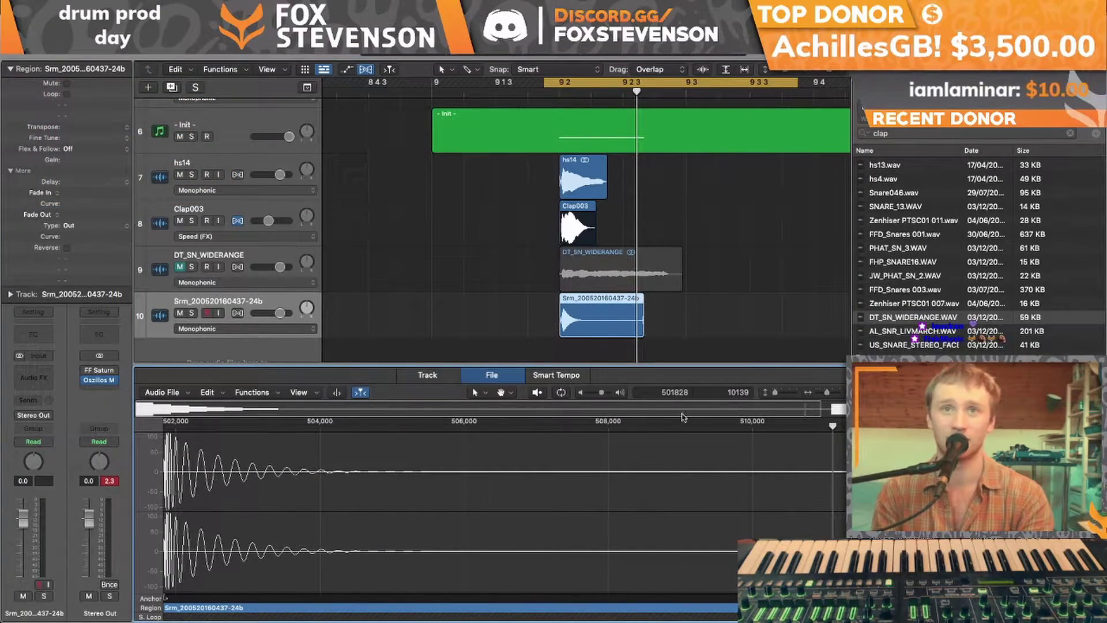
pyautogui.click(180, 137)
pyautogui.press('space')
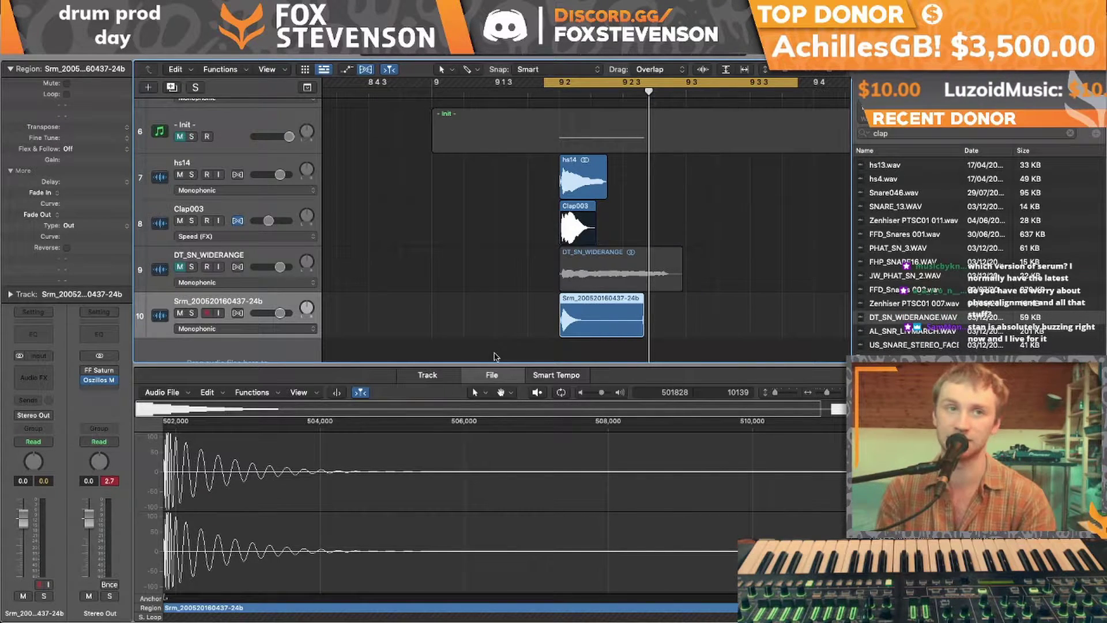
# Compare the starting phase of hs14, Clap003 and the rendered body up close, and set a short cycle range starting at 9 2
pyautogui.click(841, 393)
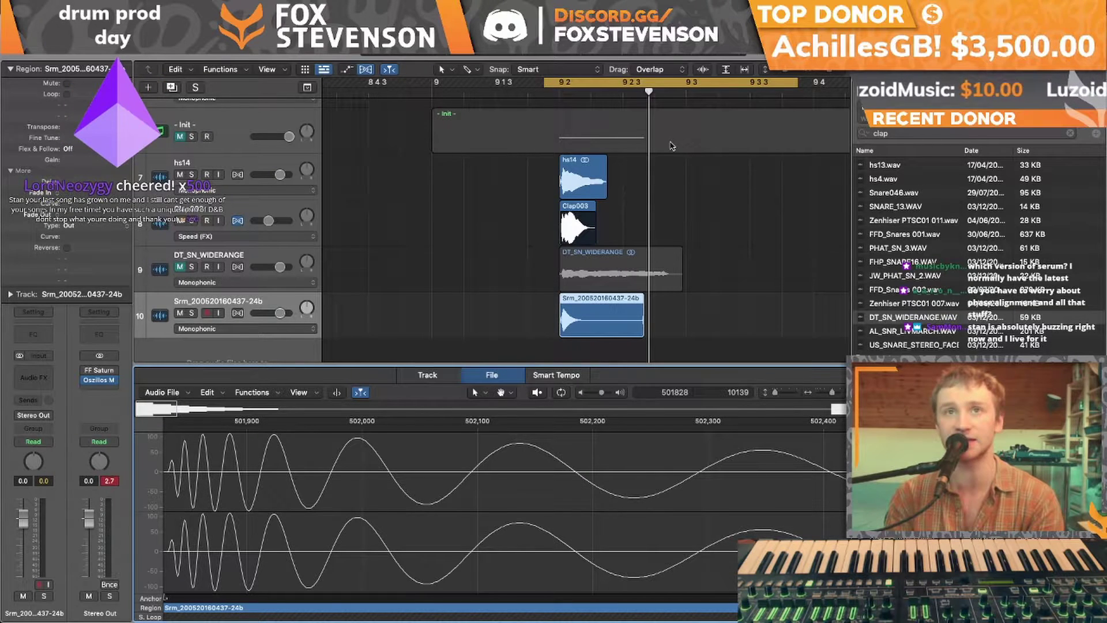
pyautogui.press('super+Right')
pyautogui.press('super+Right')
pyautogui.press('super+Right')
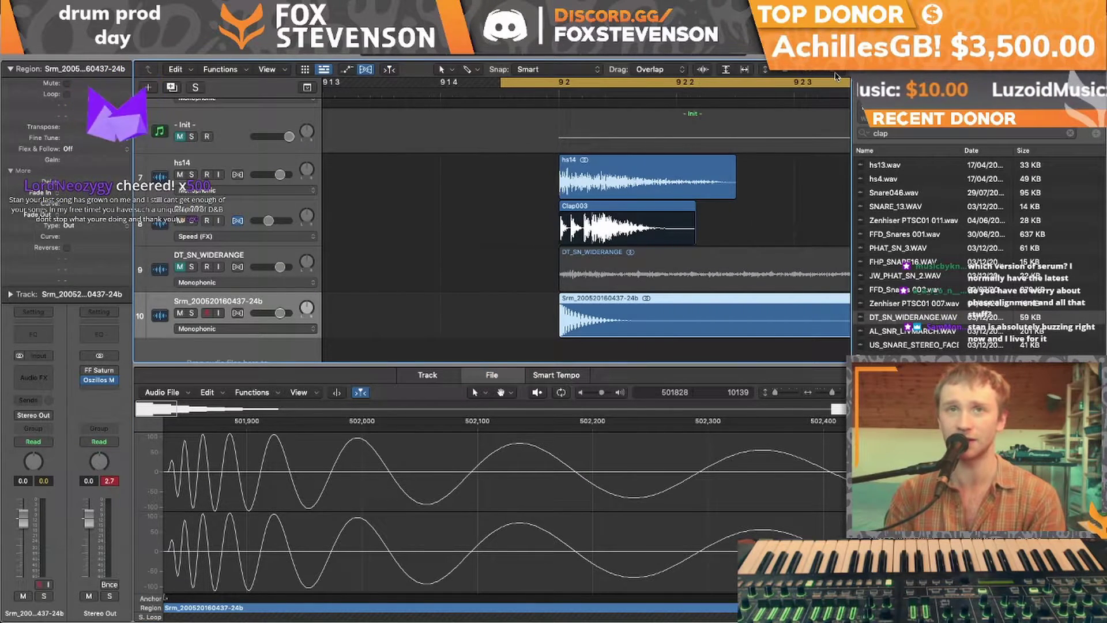
pyautogui.press('super+Right')
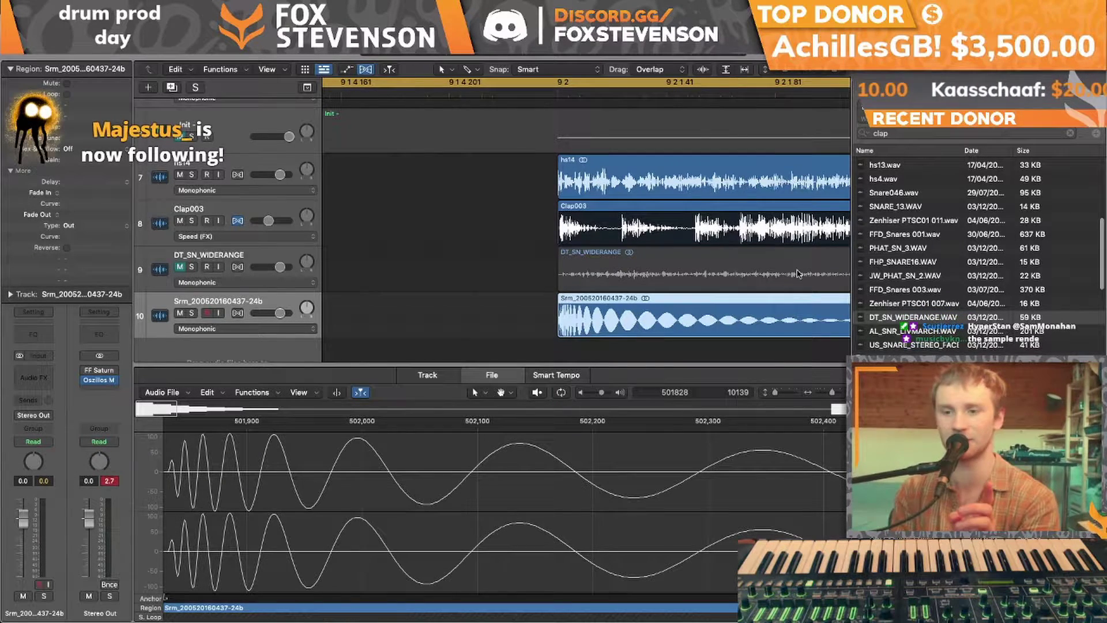
pyautogui.moveTo(835, 70); pyautogui.dragTo(842, 73)
pyautogui.click(558, 85)
pyautogui.moveTo(558, 85); pyautogui.dragTo(762, 94)
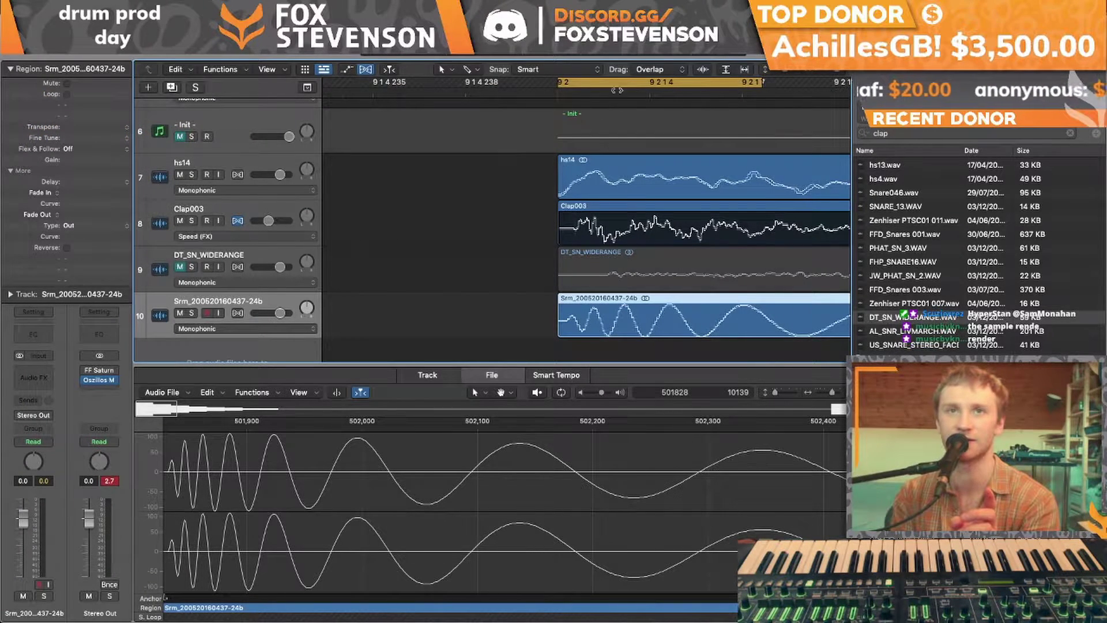
# Add a fade-in of 1 to the hs14 region and play the layers in a cycle from 9 2 to just before 9 2 4
pyautogui.click(568, 180)
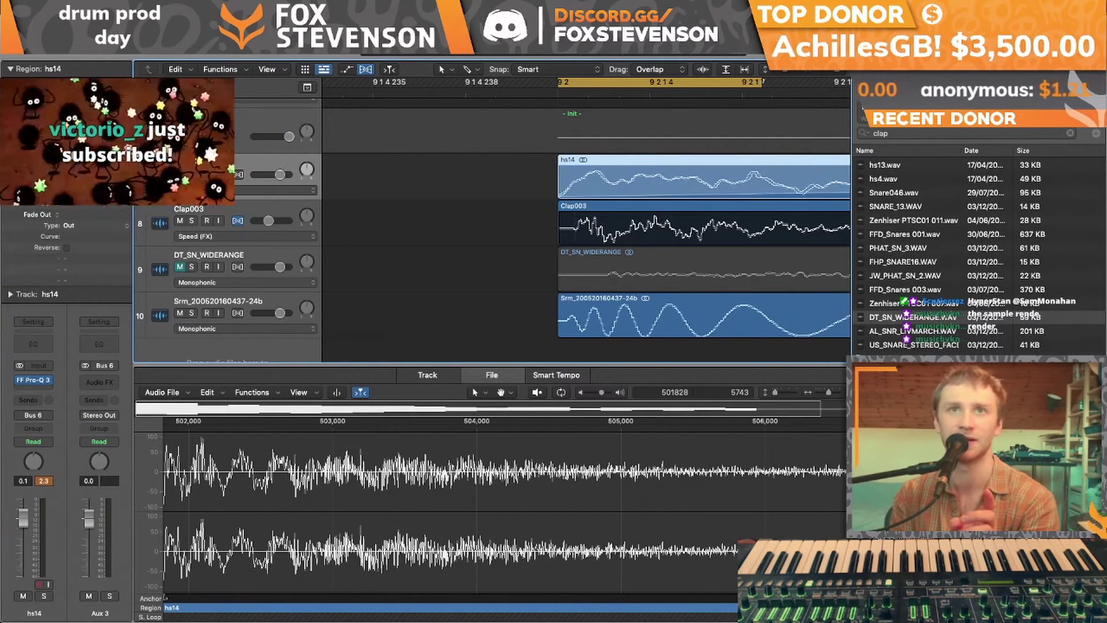
pyautogui.moveTo(561, 161); pyautogui.dragTo(643, 166)
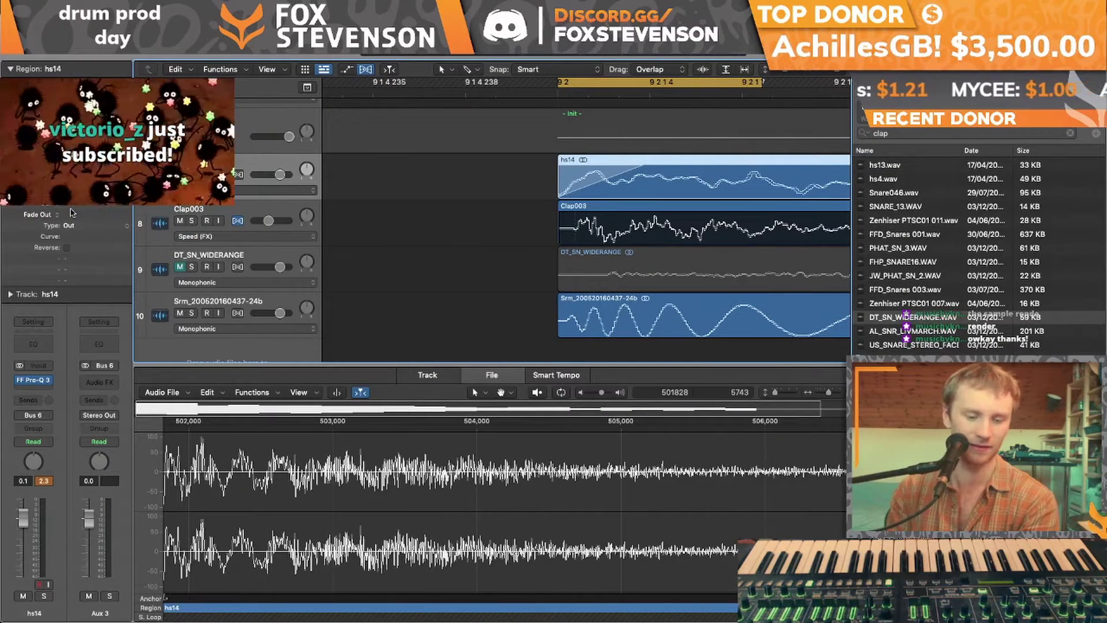
pyautogui.press('space')
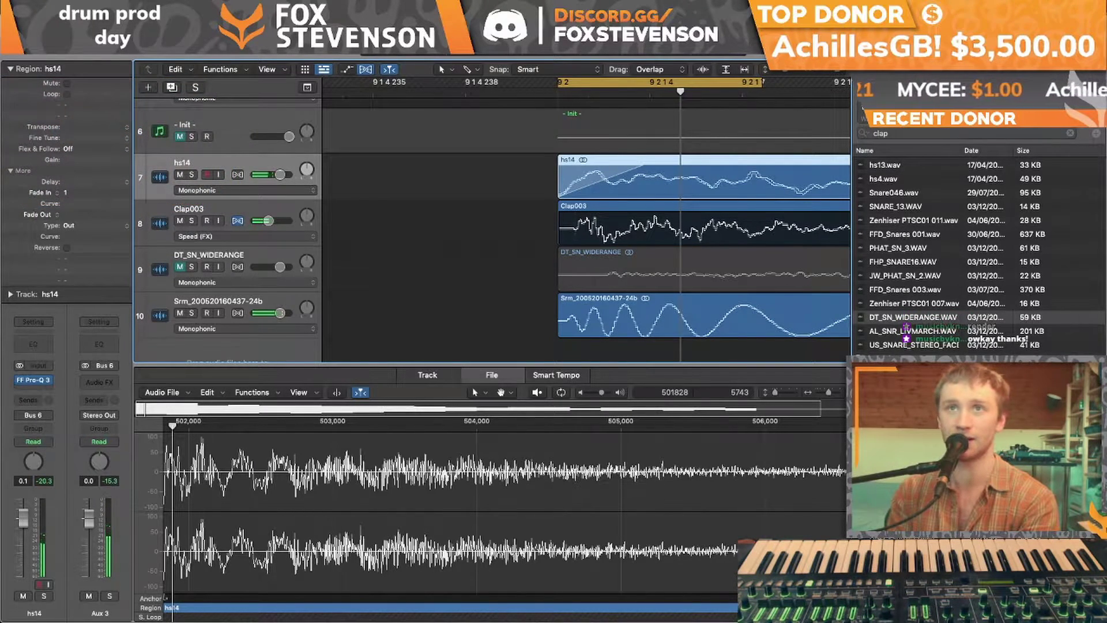
pyautogui.scroll(-6, 690, 86)
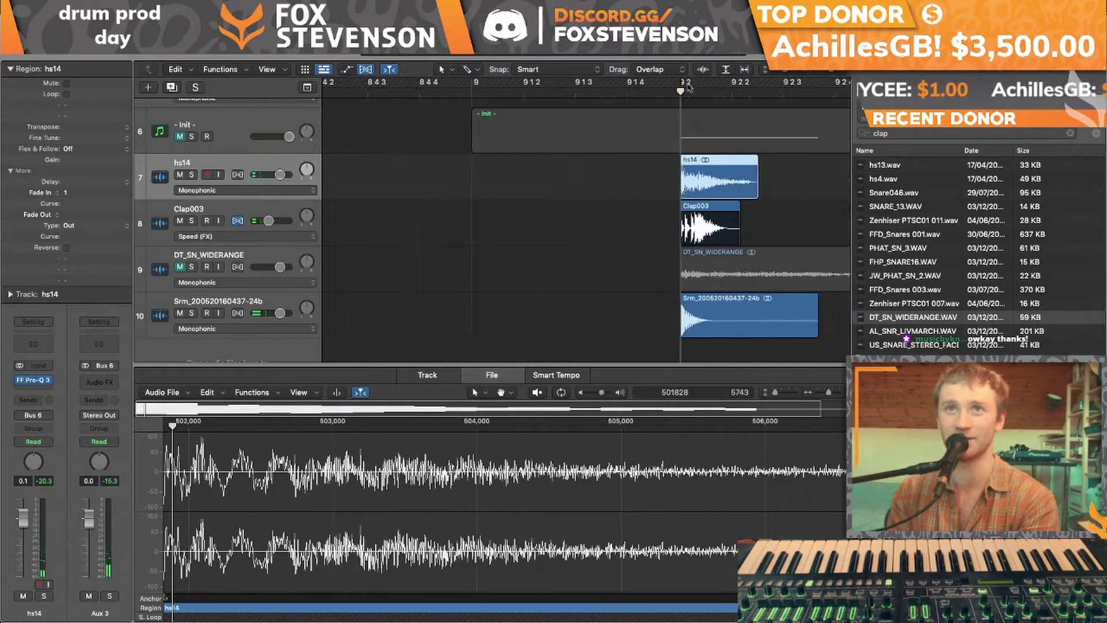
pyautogui.moveTo(680, 88); pyautogui.dragTo(829, 88)
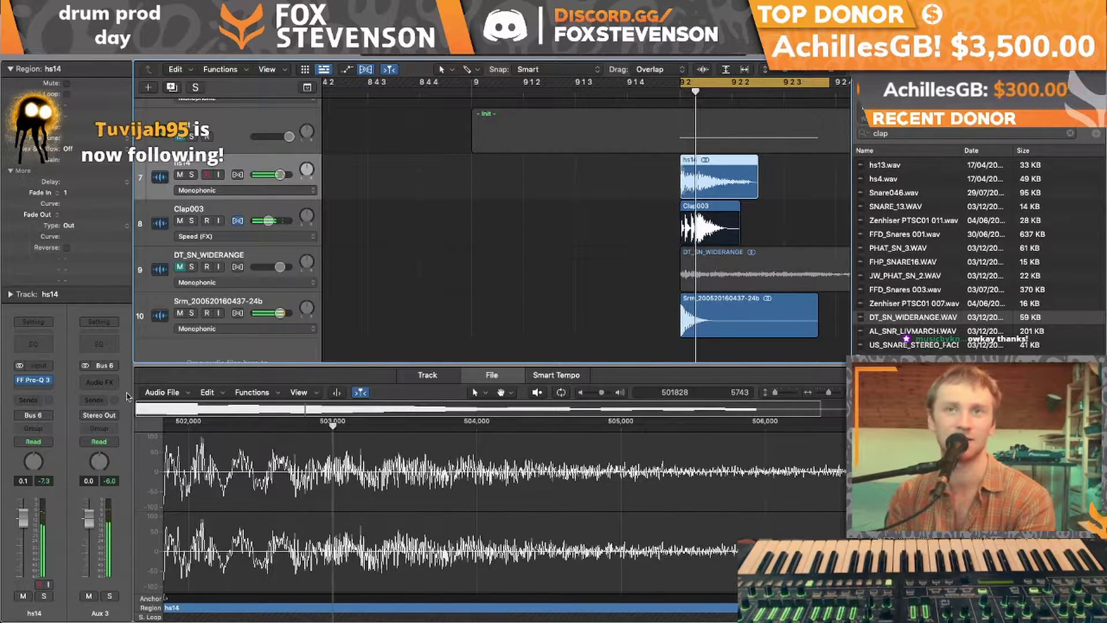
pyautogui.scroll(-3, 550, 176)
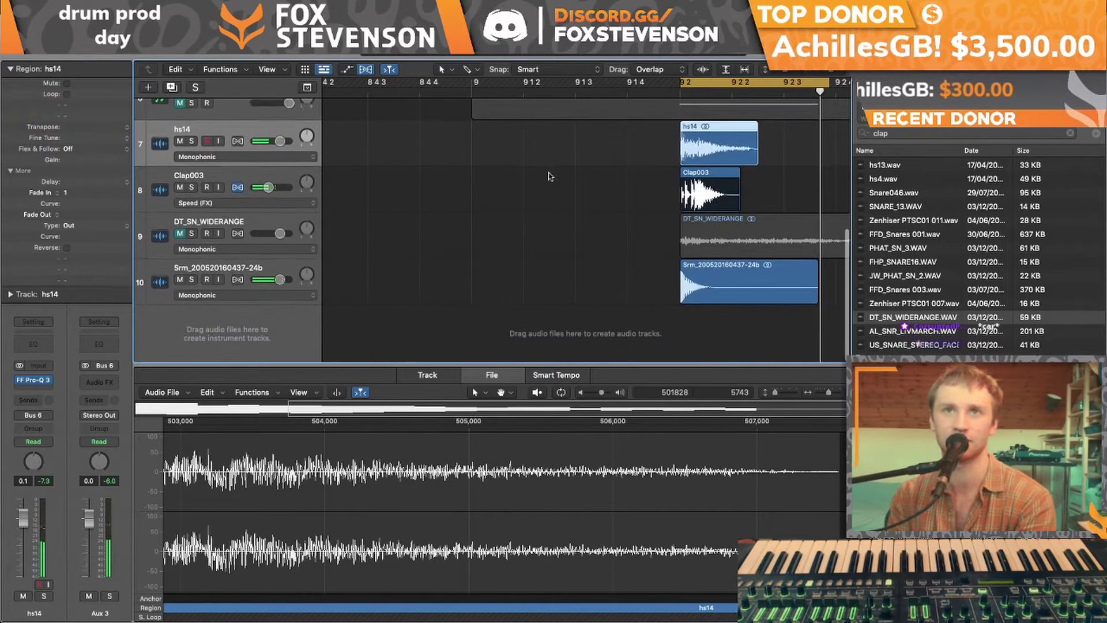
# Solo the DT_SN_WIDERANGE track and play it in a cycle range extended from 9 2 to 10 3
pyautogui.click(192, 234)
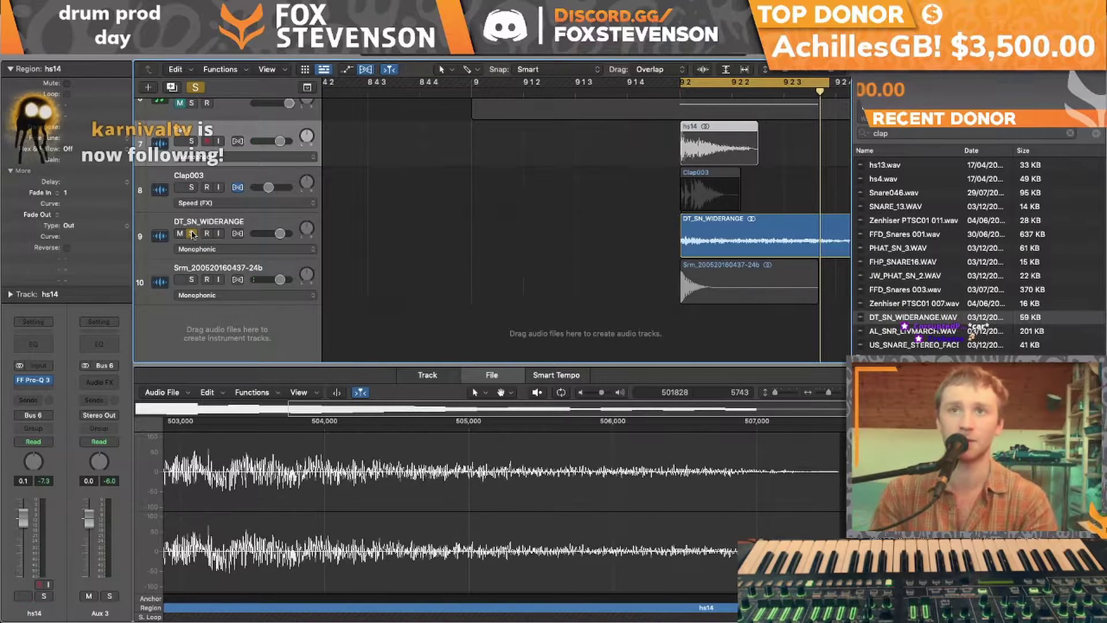
pyautogui.hscroll(3, 778, 87)
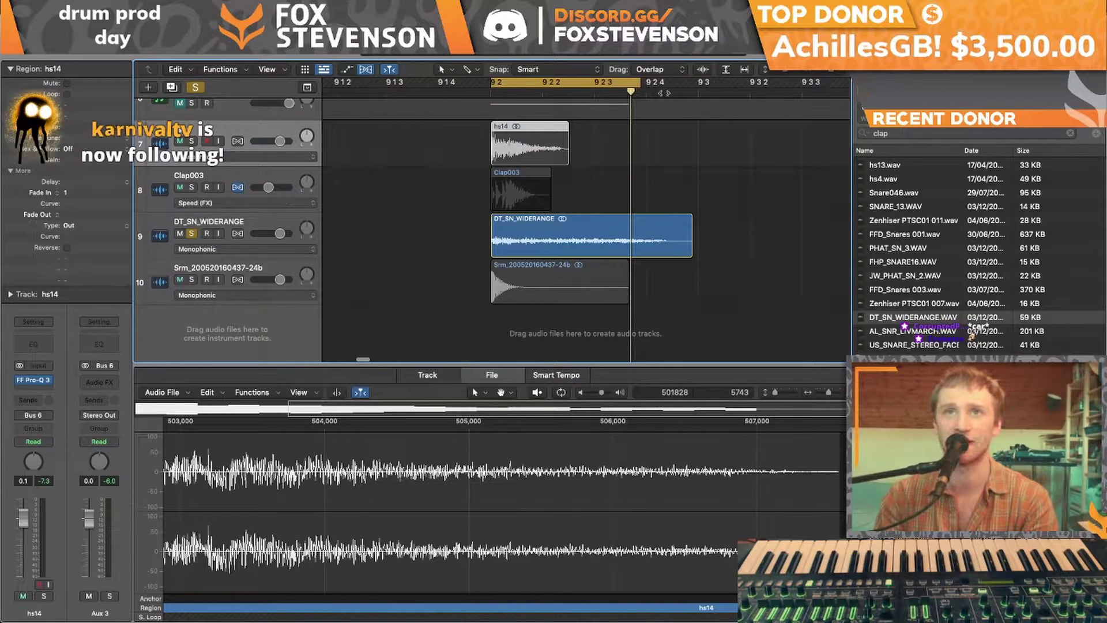
pyautogui.moveTo(639, 82); pyautogui.dragTo(721, 83)
pyautogui.press('space')
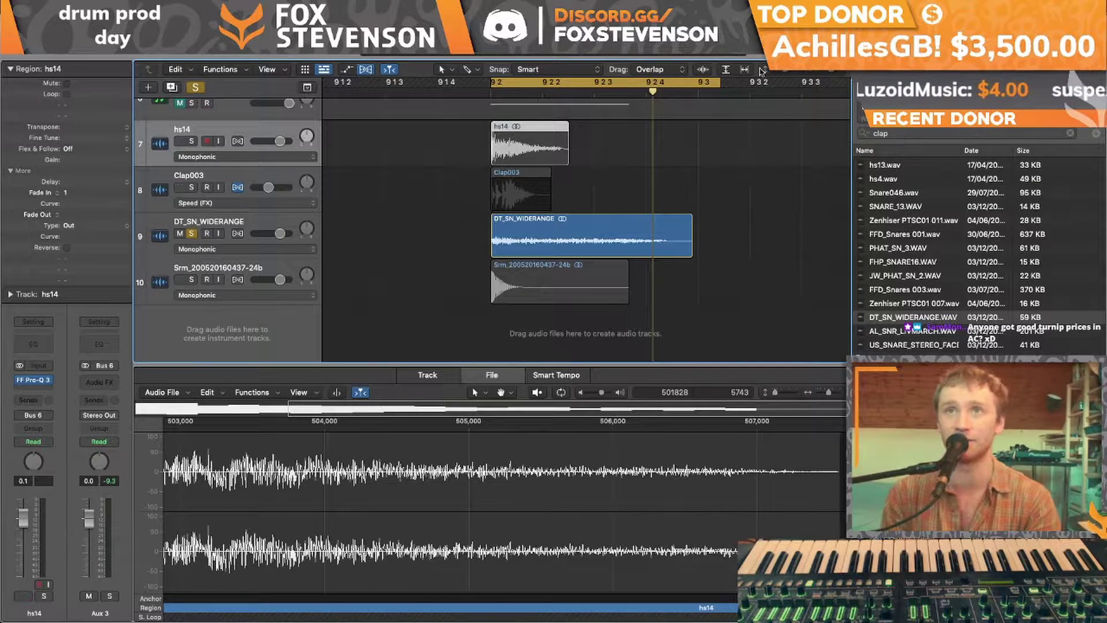
pyautogui.press('super+Left')
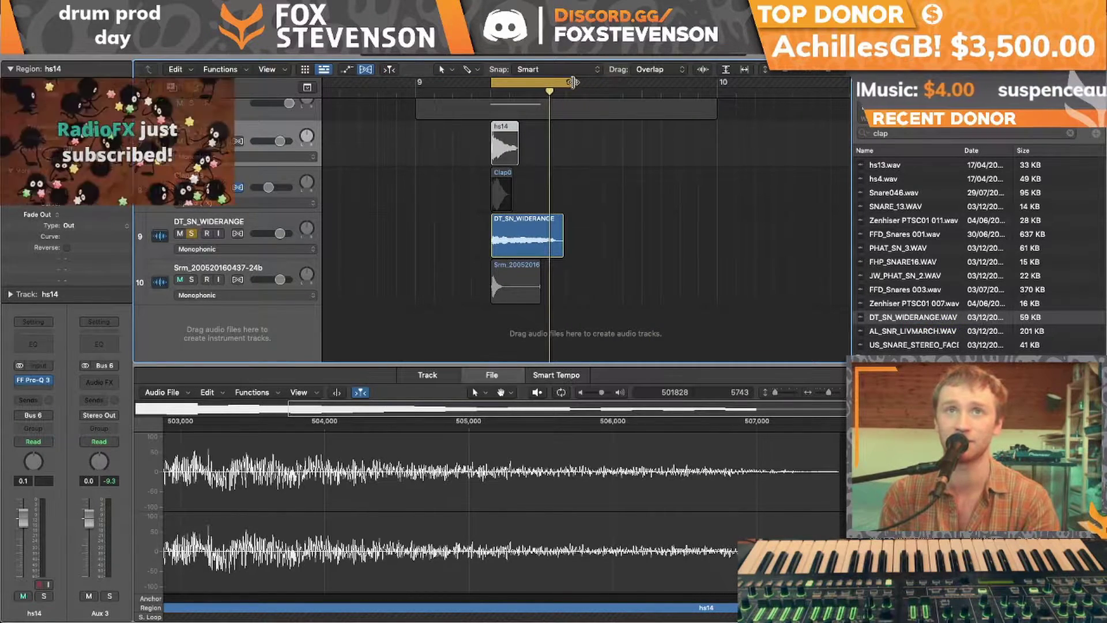
pyautogui.press('space')
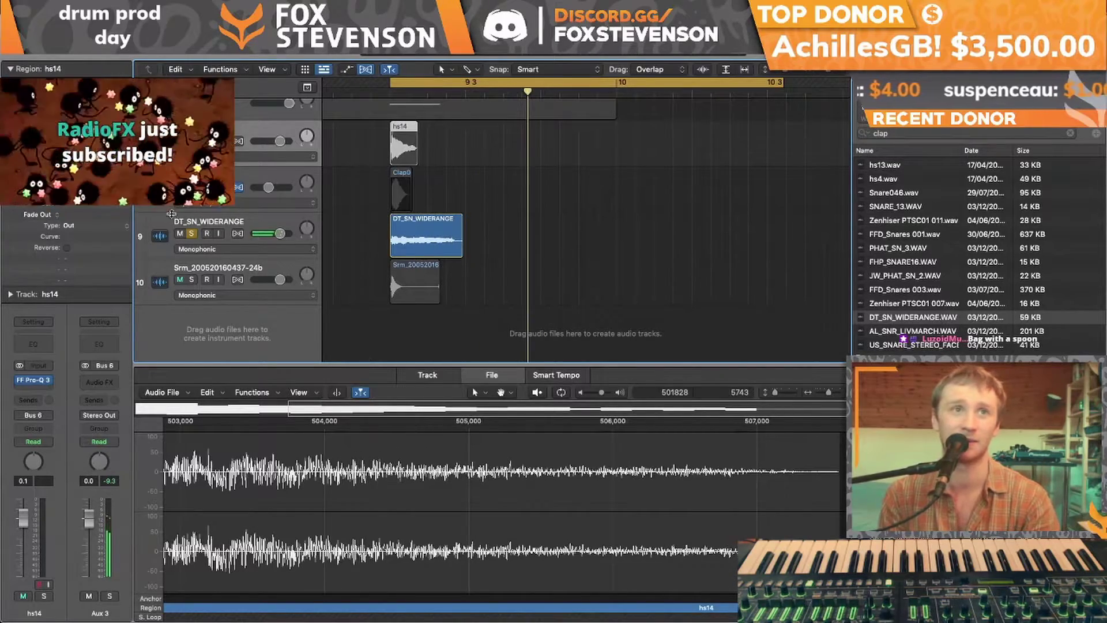
# Insert the ValhallaPlate reverb as an audio effect on the DT_SN_WIDERANGE track
pyautogui.click(441, 246)
pyautogui.click(38, 385)
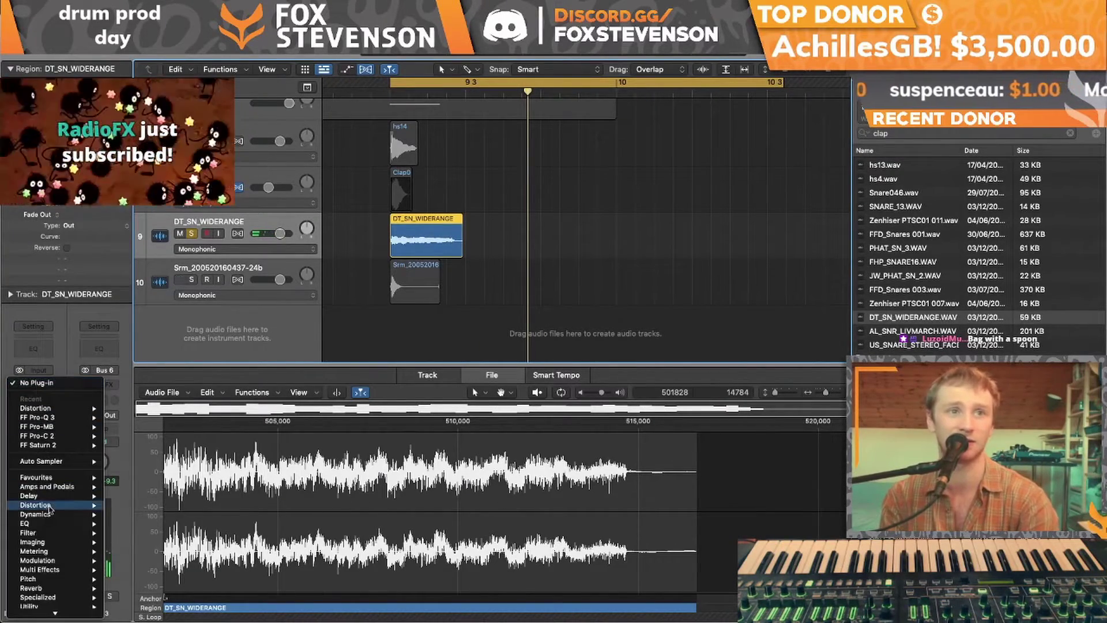
pyautogui.moveTo(84, 607)
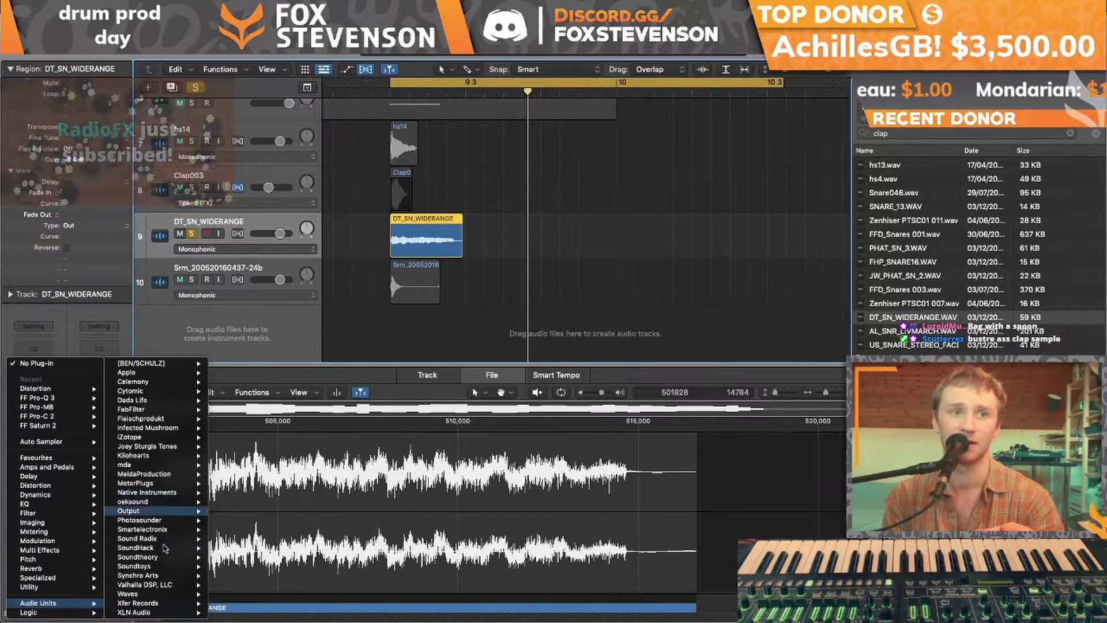
pyautogui.moveTo(167, 606)
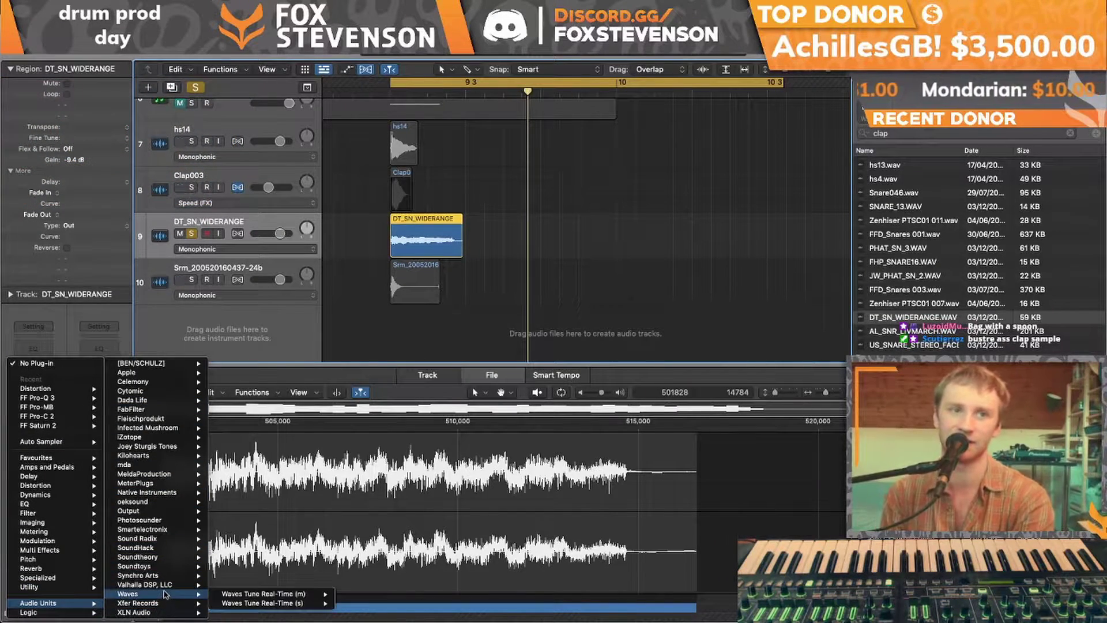
pyautogui.moveTo(146, 585)
pyautogui.moveTo(242, 593)
pyautogui.click(329, 594)
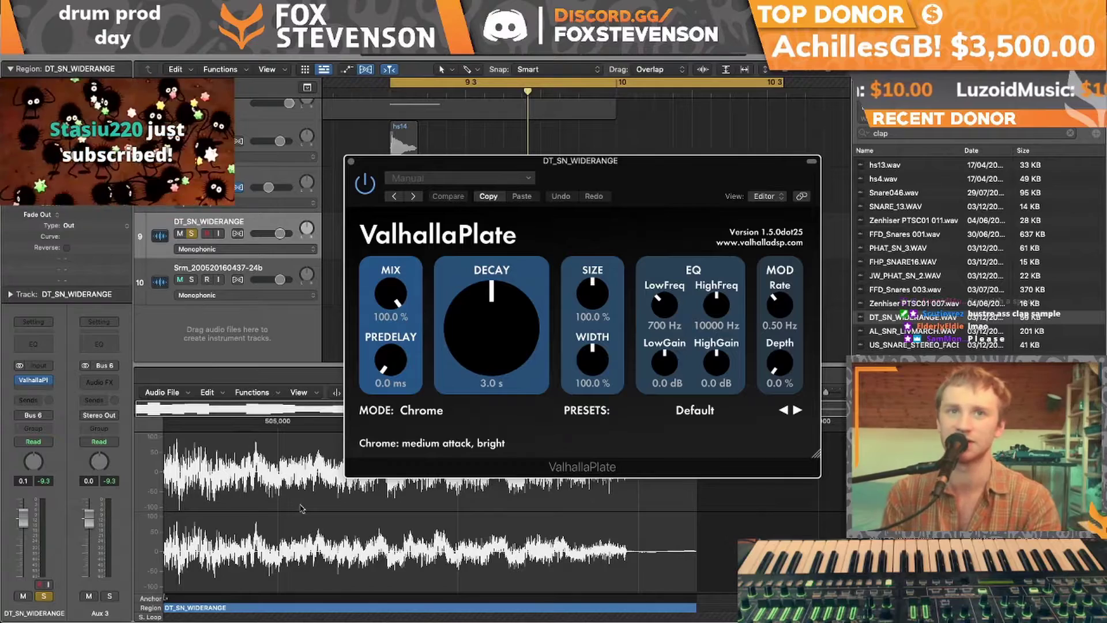
# Load the Don Gunn preset Short Brassy Snare in ValhallaPlate, listen to the soloed track, and close the plug-in
pyautogui.click(420, 410)
pyautogui.click(427, 427)
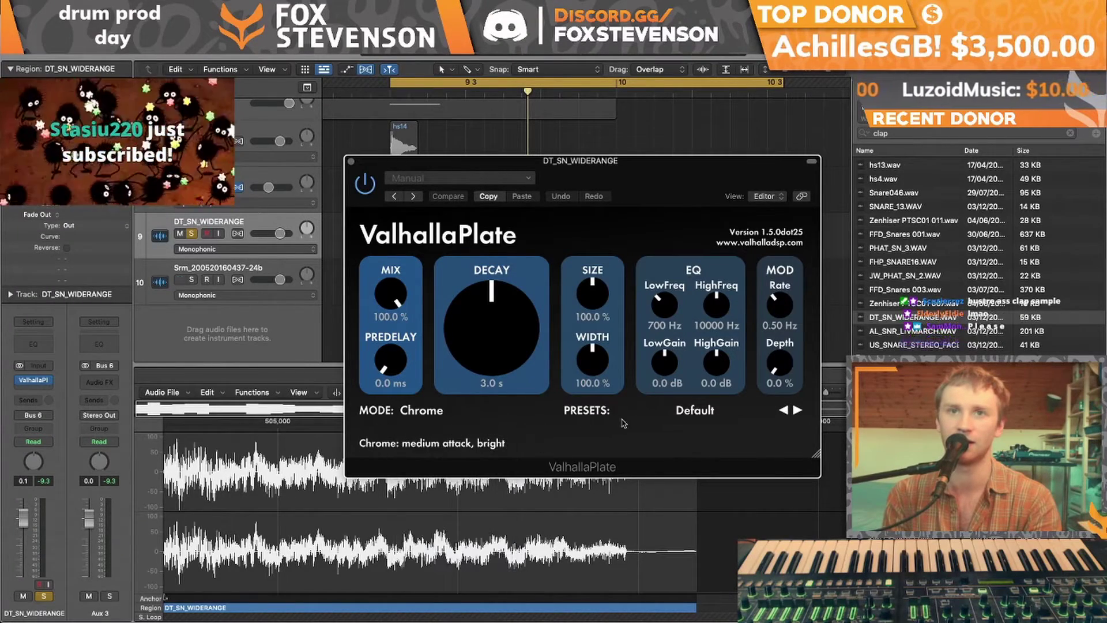
pyautogui.click(672, 412)
pyautogui.moveTo(678, 528)
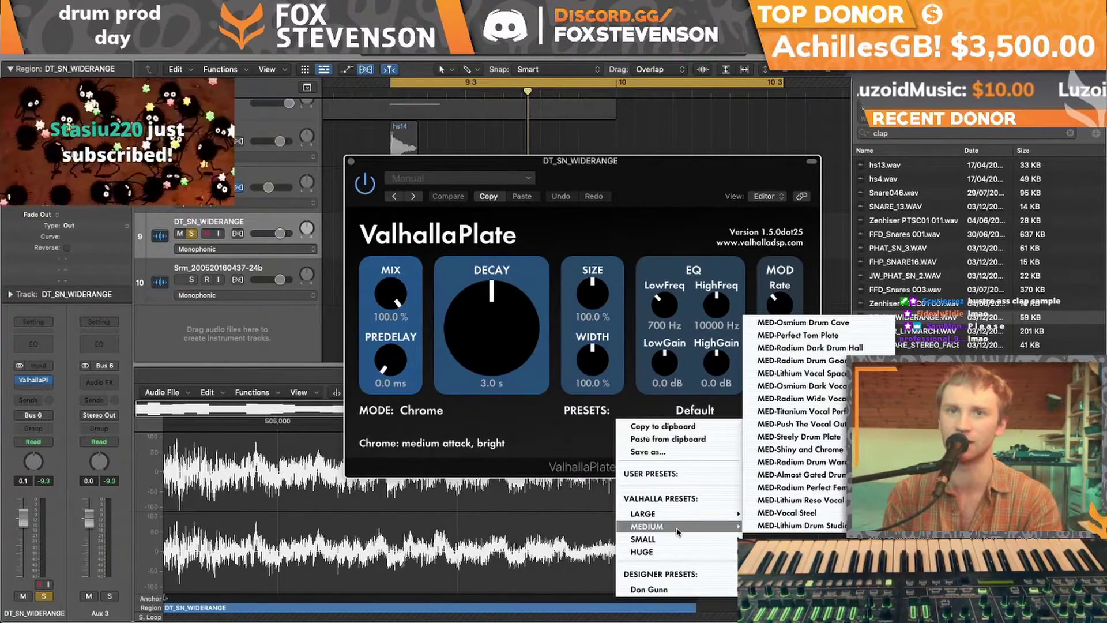
pyautogui.moveTo(673, 591)
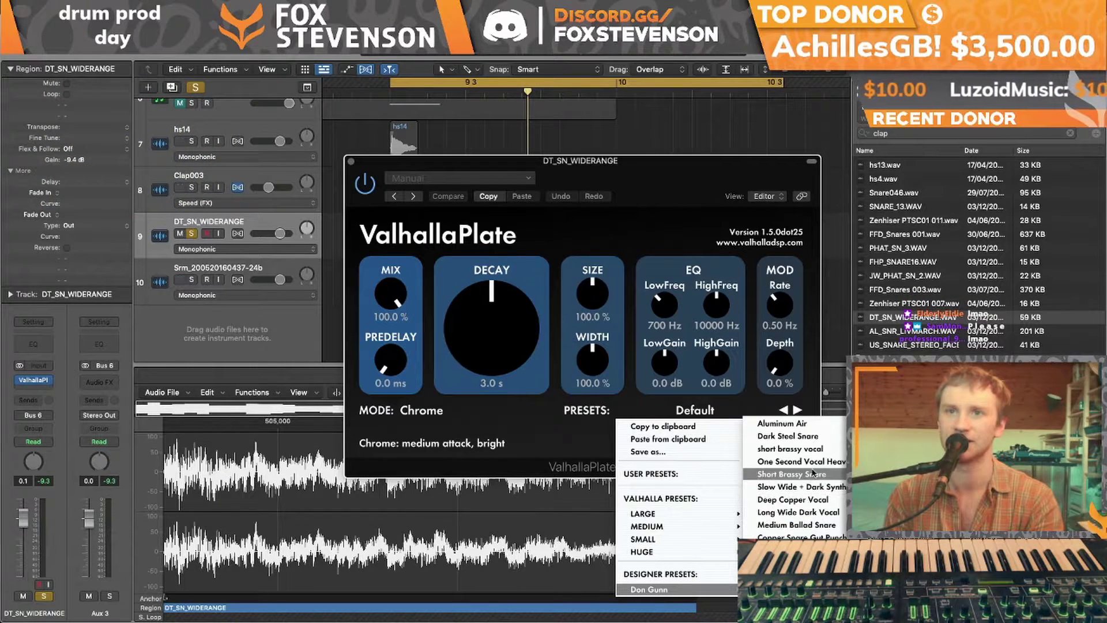
pyautogui.click(792, 474)
pyautogui.moveTo(443, 285); pyautogui.dragTo(453, 242)
pyautogui.press('space')
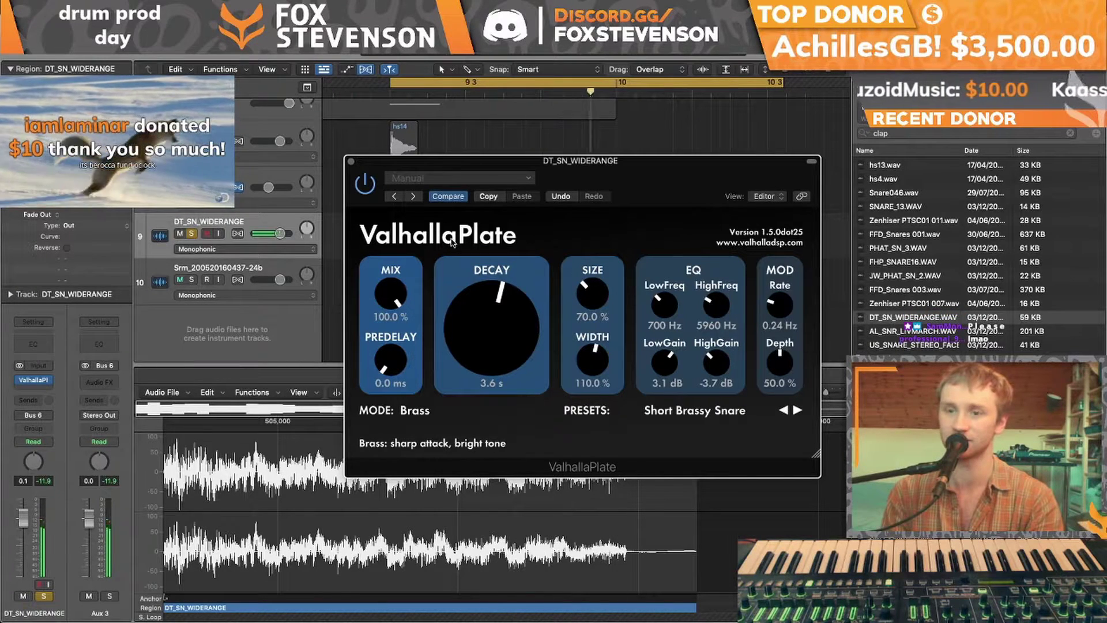
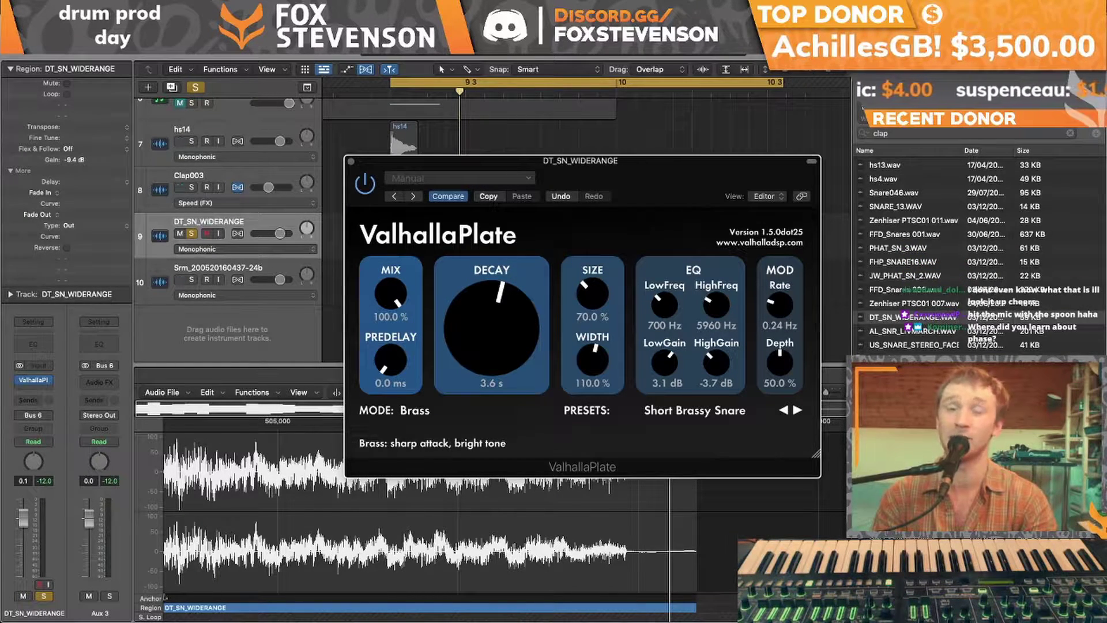
pyautogui.click(351, 161)
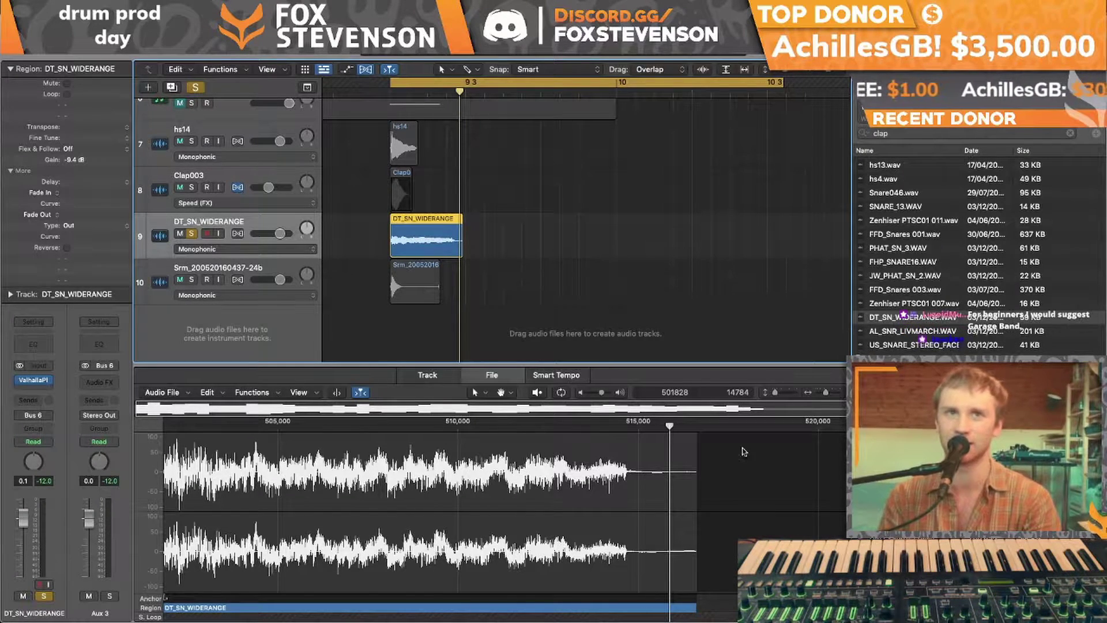
# During playback, set ValhallaPlate's HighFreq to 20000 Hz, HighGain to 0.3 dB, Size to 123.6% and Width to 106.0%
pyautogui.hotkey('shift', 'space')
pyautogui.click(33, 380)
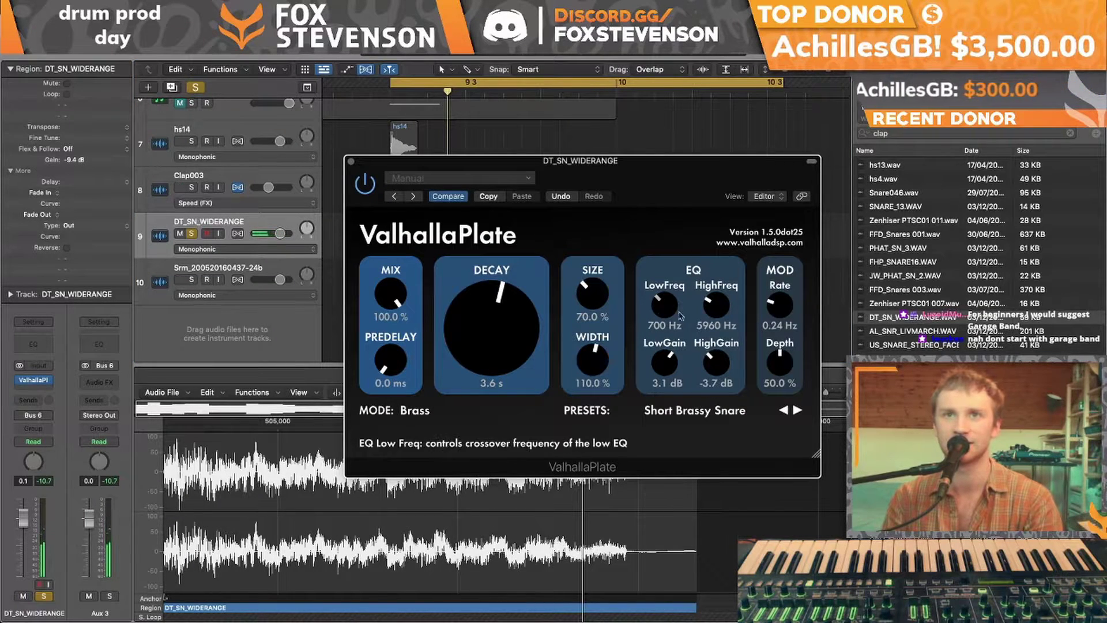
pyautogui.moveTo(717, 362); pyautogui.dragTo(715, 265)
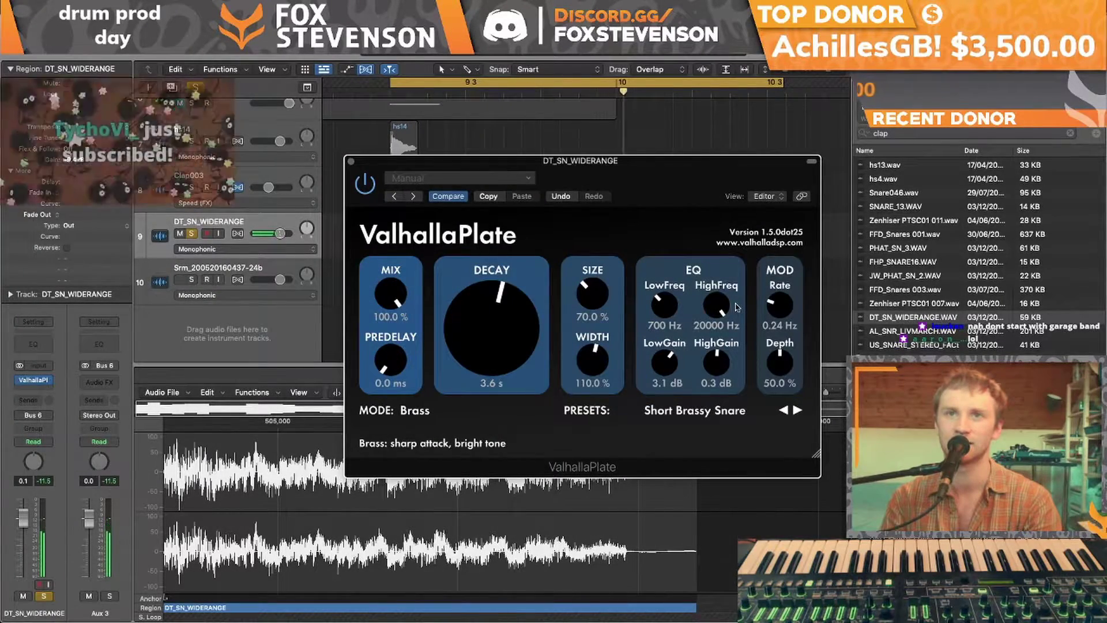
pyautogui.moveTo(593, 296); pyautogui.dragTo(592, 258)
pyautogui.moveTo(592, 361); pyautogui.dragTo(592, 329)
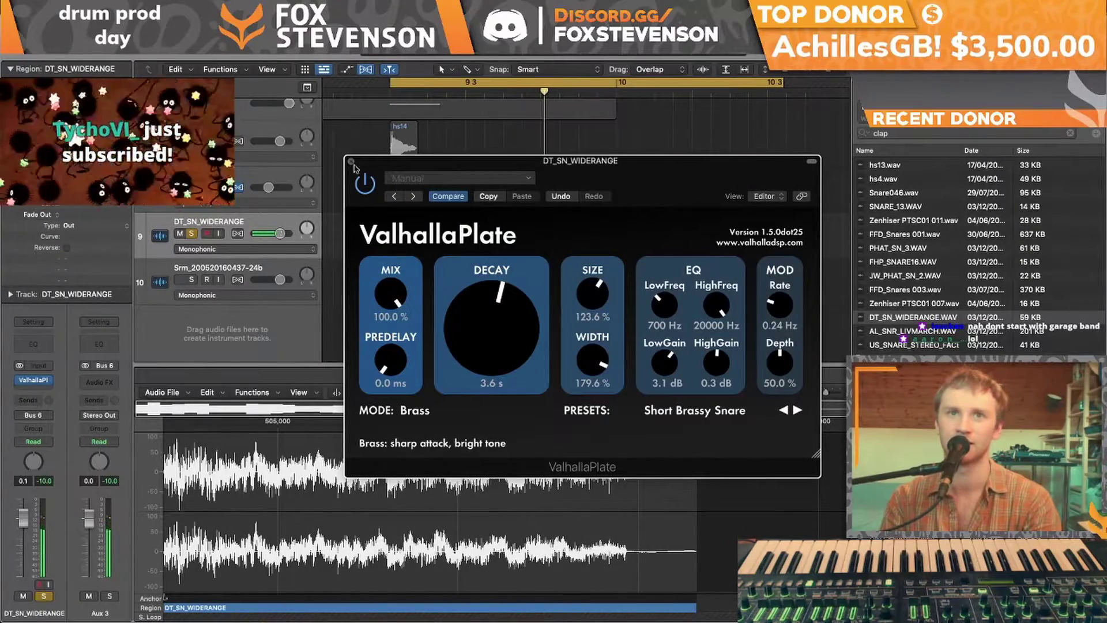
pyautogui.moveTo(592, 361); pyautogui.dragTo(592, 396)
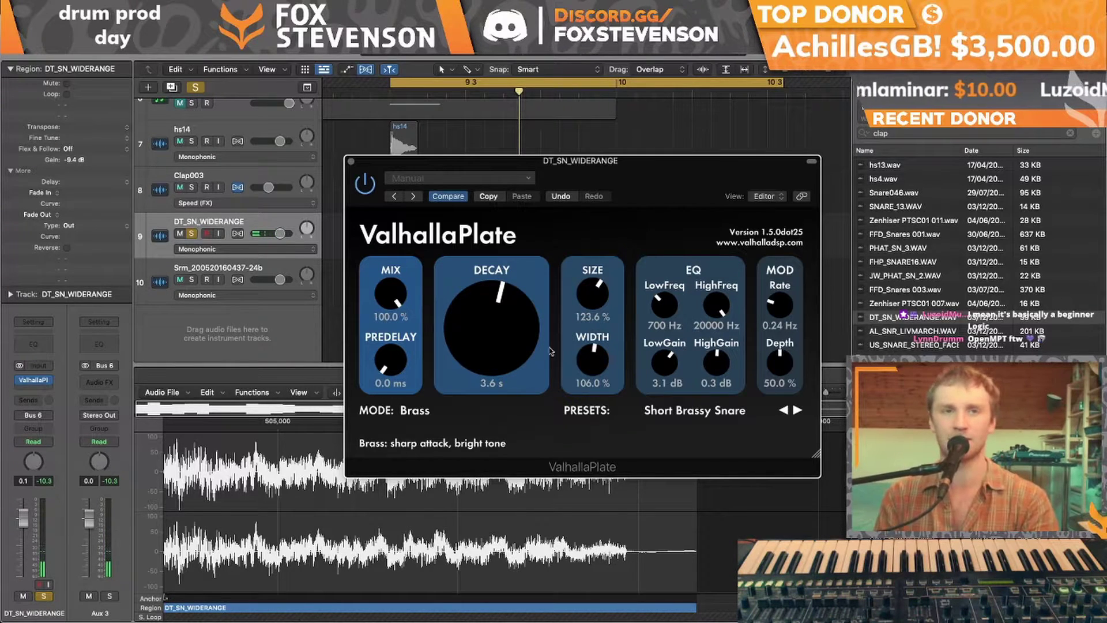
pyautogui.click(351, 162)
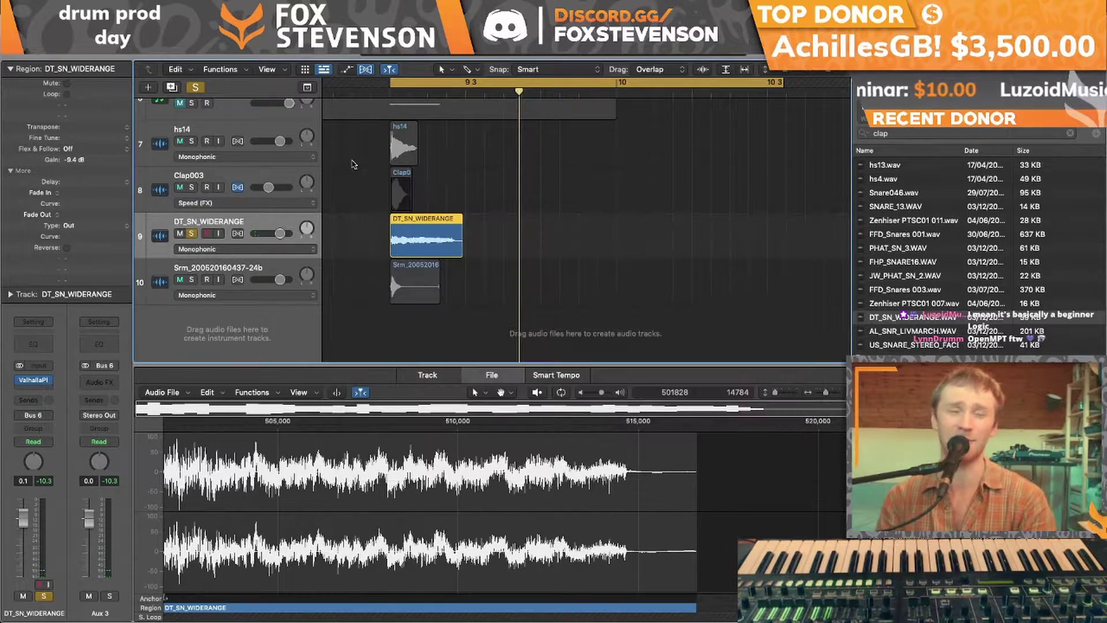
# Insert Joey Sturgis Tones Gain Reduction after ValhallaPlate and lower the DT_SN_WIDERANGE track's volume to -11.2 dB while playing
pyautogui.click(34, 383)
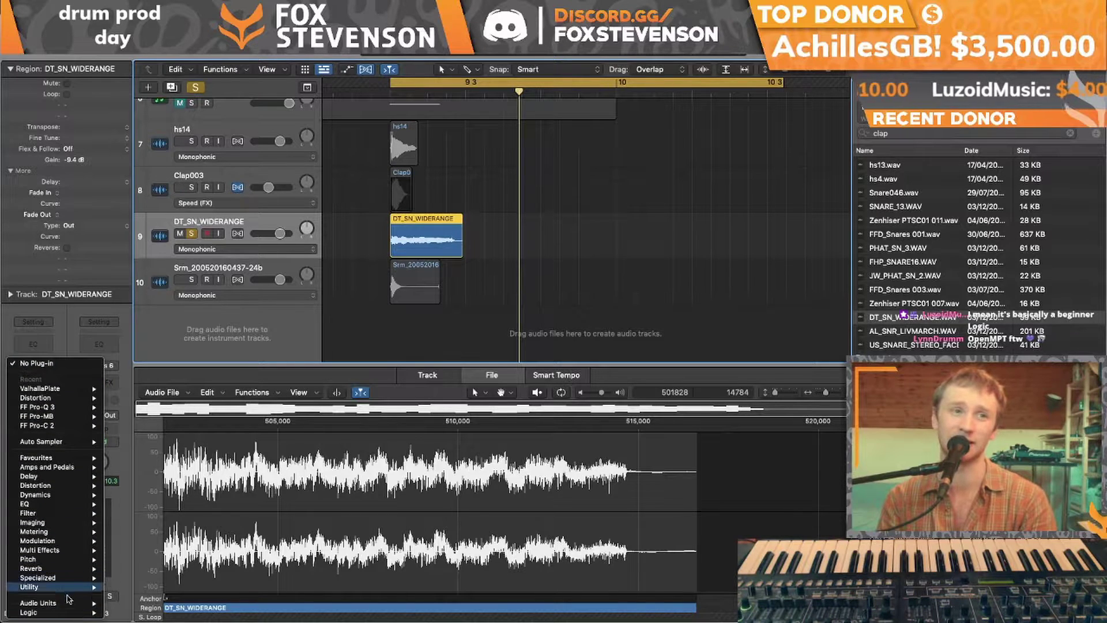
pyautogui.moveTo(57, 602)
pyautogui.moveTo(173, 446)
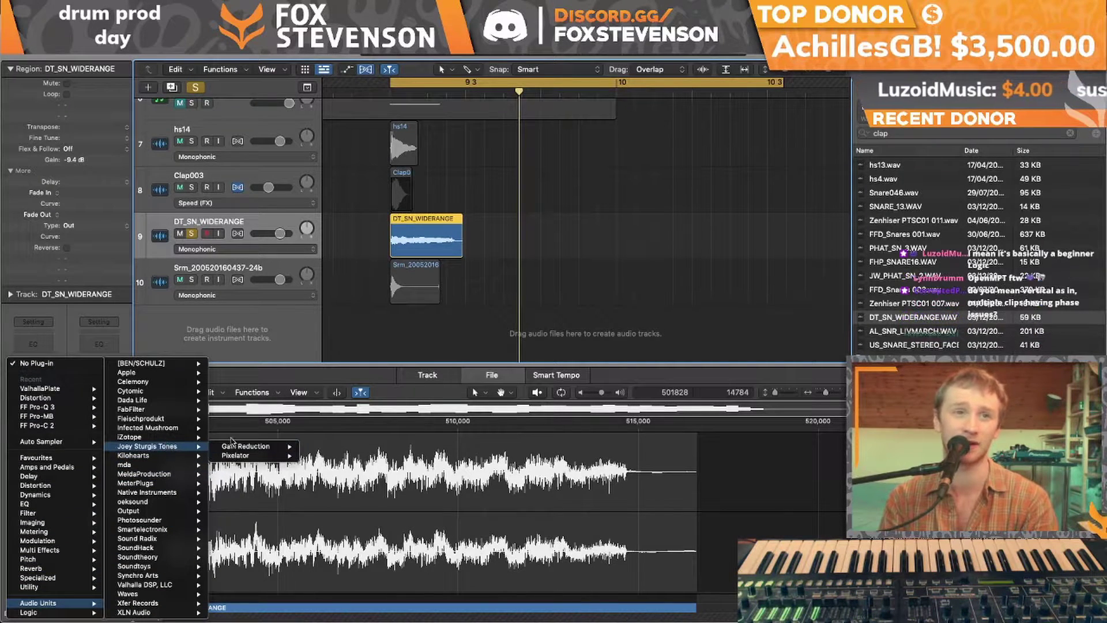
pyautogui.click(236, 448)
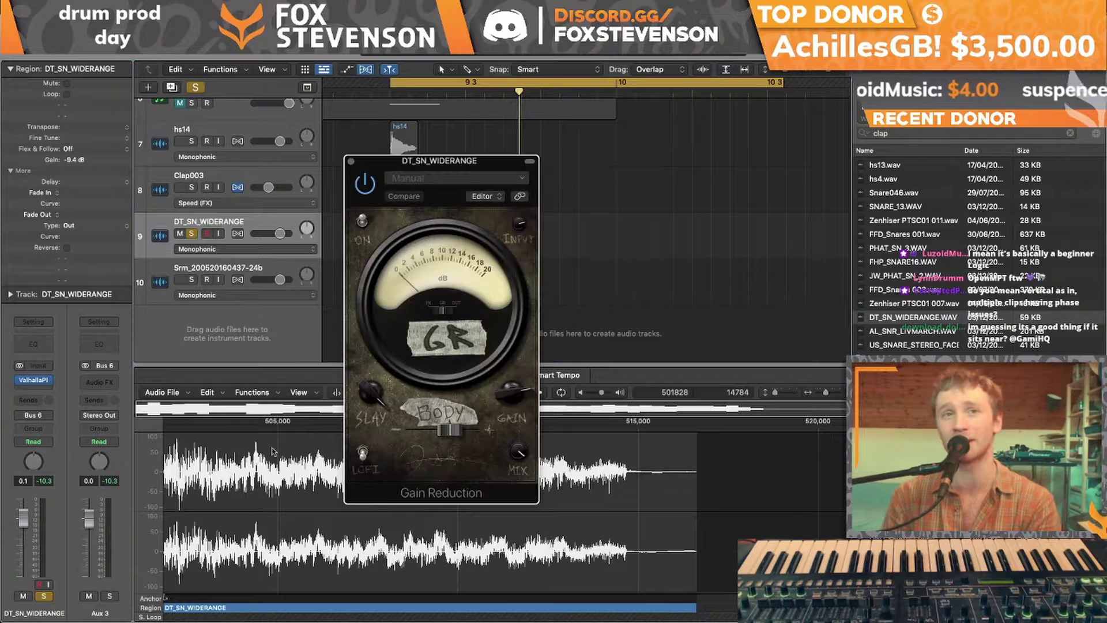
pyautogui.press('space')
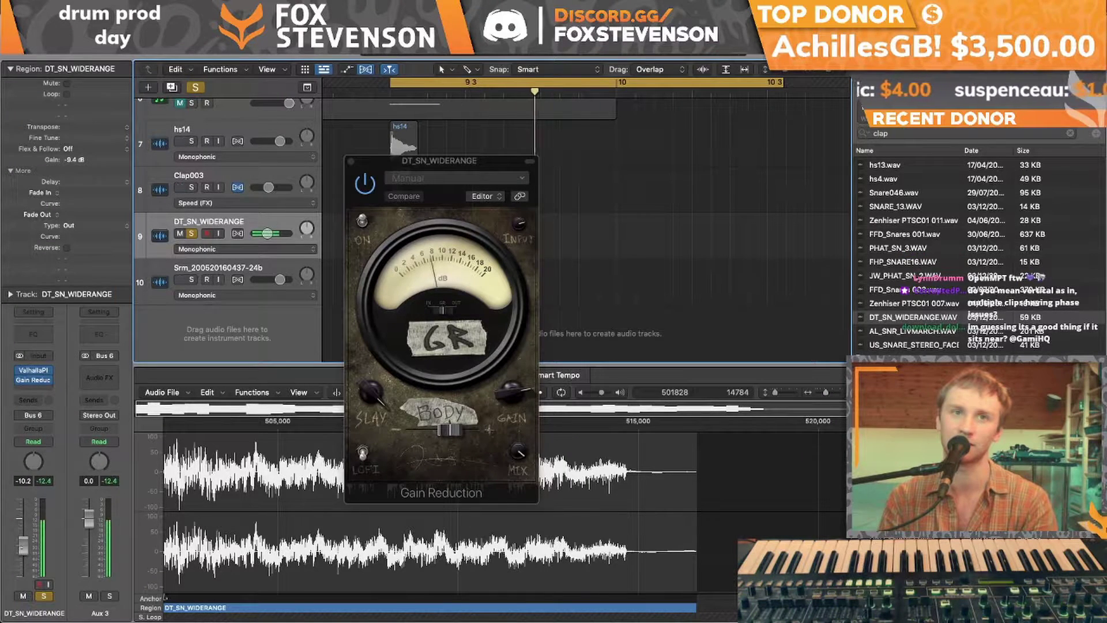
pyautogui.click(350, 162)
# Bounce the DT_SN_WIDERANGE region in place onto a new track and delete the original region
pyautogui.moveTo(427, 85); pyautogui.dragTo(422, 84)
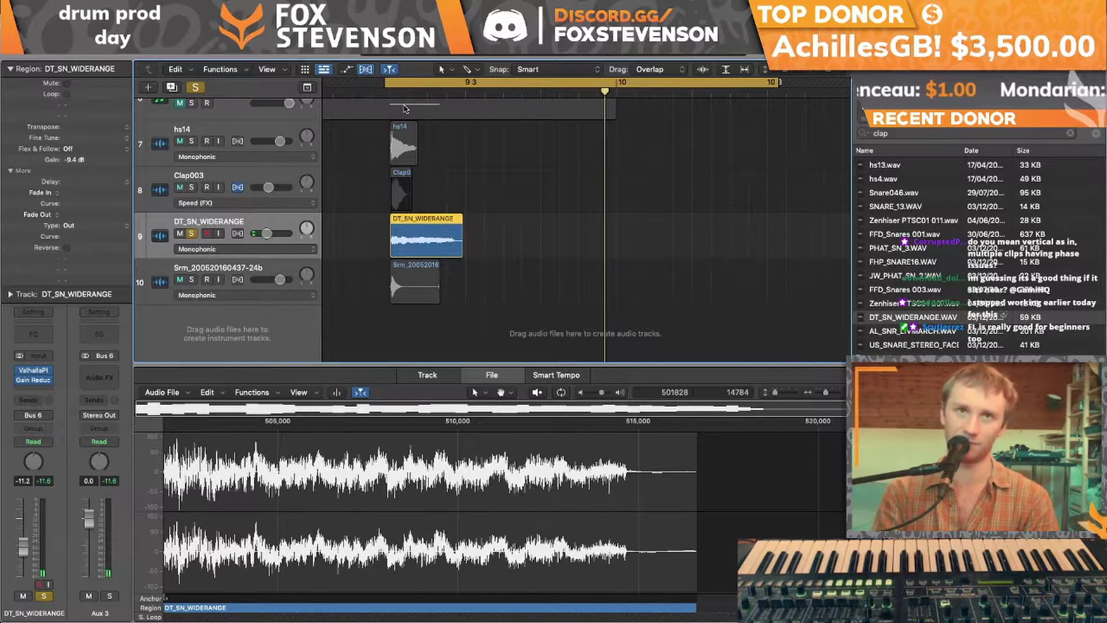
pyautogui.hotkey('ctrl', 'b')
pyautogui.press('Return')
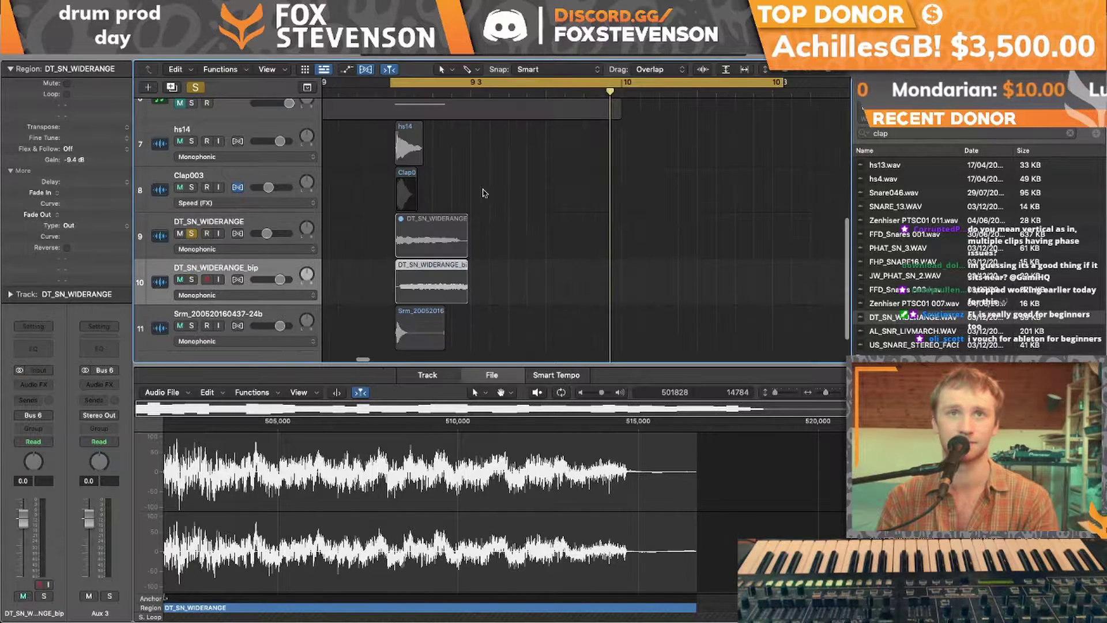
pyautogui.click(453, 242)
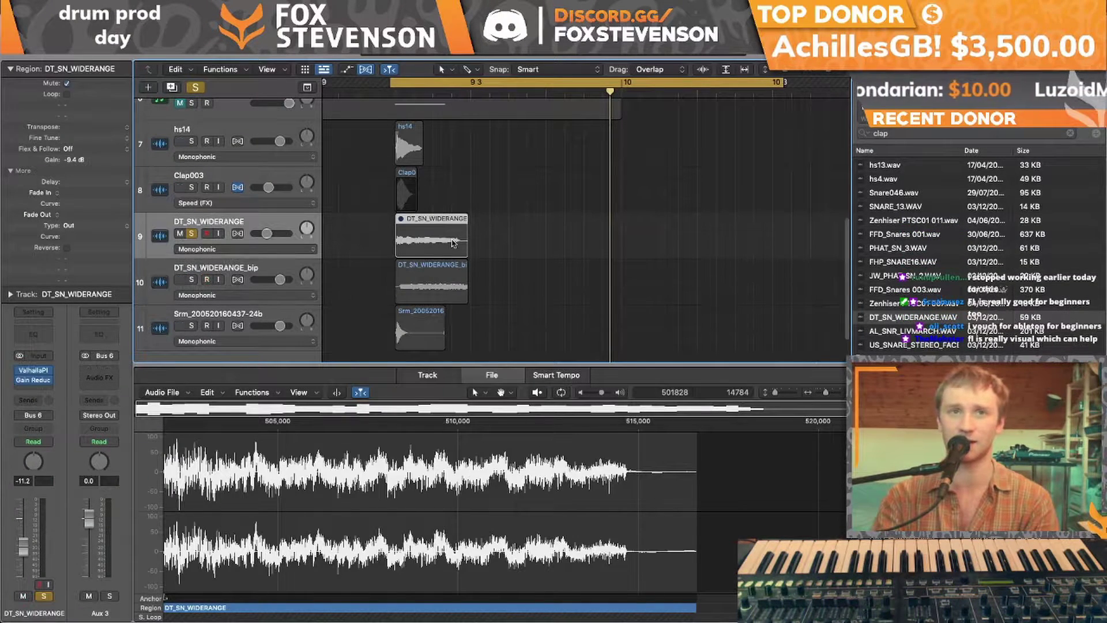
# Extend the DT_SN_WIDERANGE_bip region to just past bar 10, fit the cycle range to it, and solo its track instead of the original
pyautogui.moveTo(466, 282); pyautogui.dragTo(625, 312)
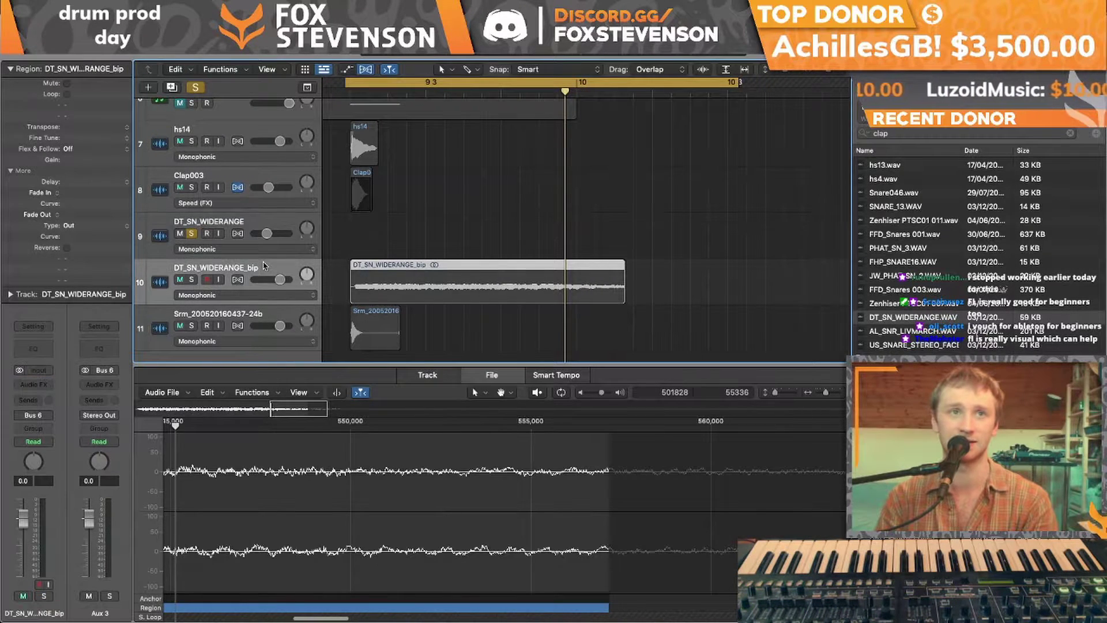
pyautogui.moveTo(358, 92); pyautogui.dragTo(630, 90)
pyautogui.click(194, 280)
pyautogui.click(191, 233)
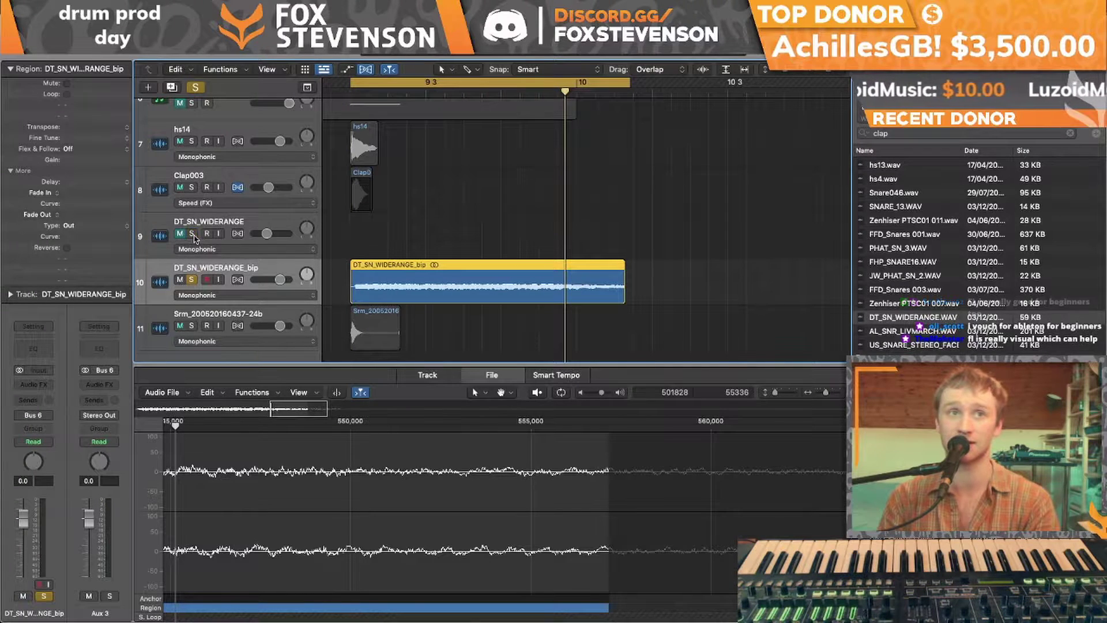
# Trim the silence off the start of the DT_SN_WIDERANGE_bip audio so the reverb tail begins immediately
pyautogui.press('space')
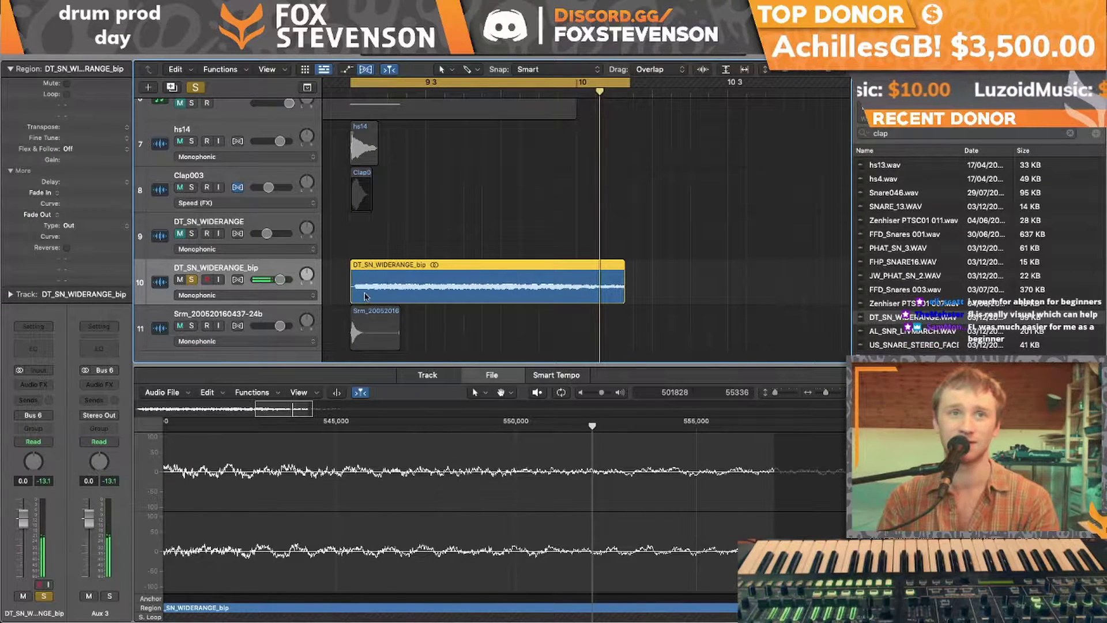
pyautogui.hscroll(-2, 364, 297)
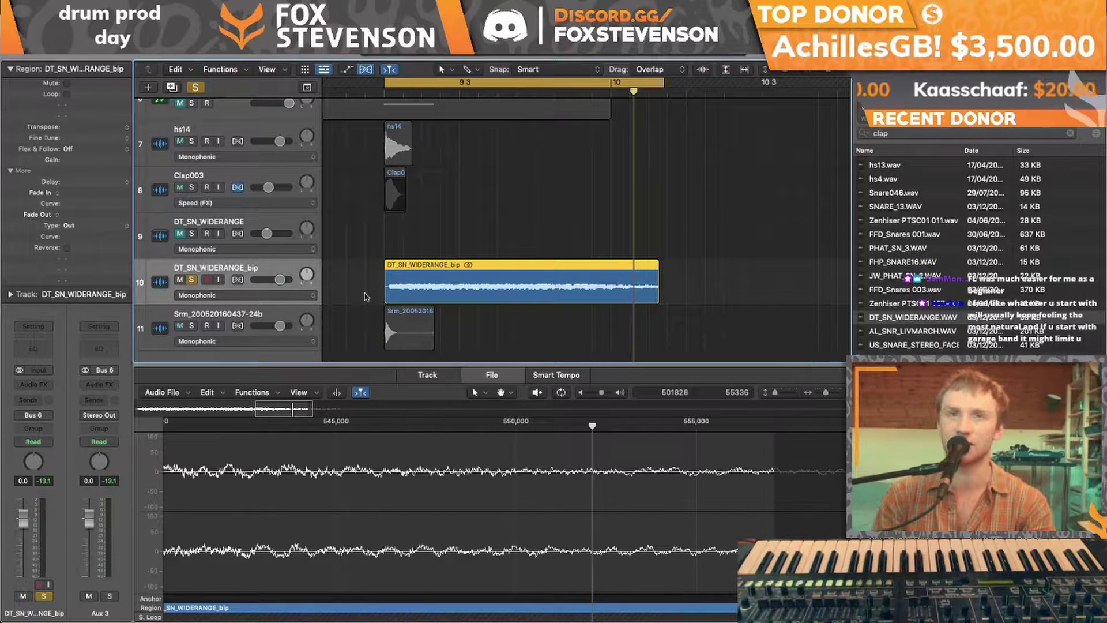
pyautogui.hscroll(-20, 381, 450)
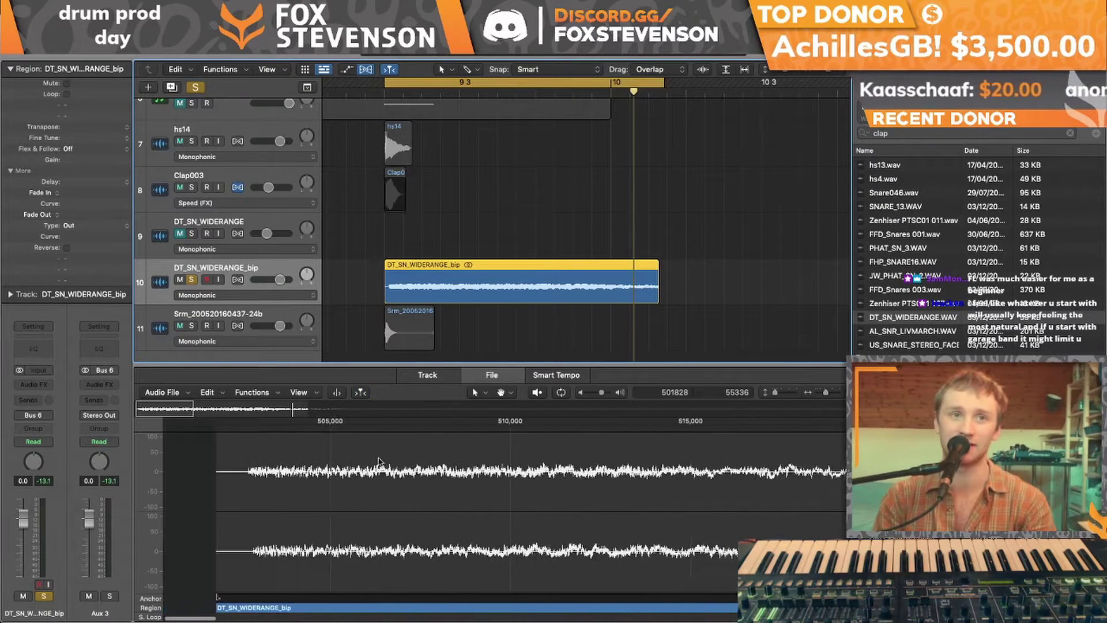
pyautogui.click(196, 474)
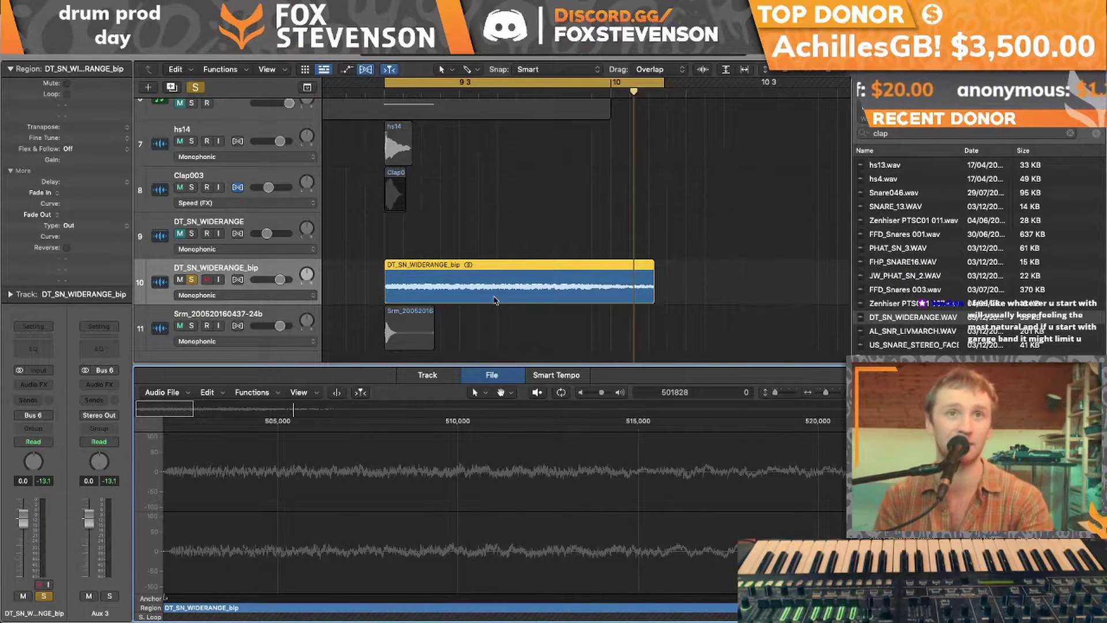
# Copy the trimmed DT_SN_WIDERANGE_bip region onto a new audio track directly below and mute that track
pyautogui.press('super+alt+n')
pyautogui.moveTo(494, 300); pyautogui.dragTo(411, 333)
pyautogui.click(183, 329)
# Normalize the audio of the original DT_SN_WIDERANGE_bip region
pyautogui.press('Up')
pyautogui.click(837, 391)
pyautogui.click(248, 397)
pyautogui.click(258, 413)
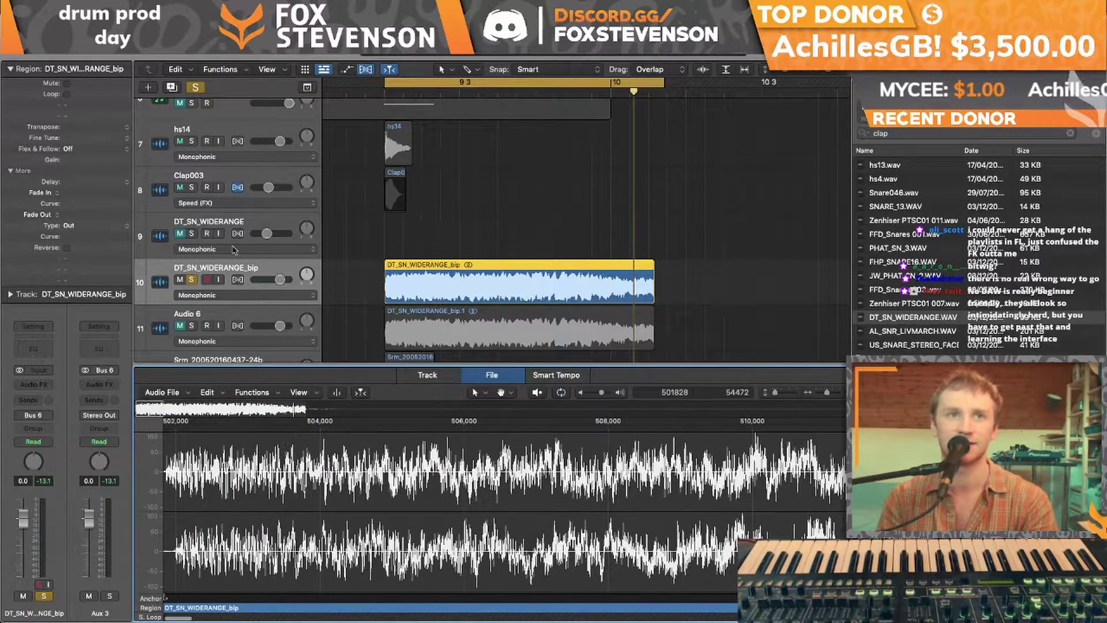
# Start the DT_SN_WIDERANGE_bip region slightly later and shorten it to well before beat 9 3, with Fade In 50 and Fade Out 172
pyautogui.click(396, 289)
pyautogui.moveTo(389, 293); pyautogui.dragTo(394, 293)
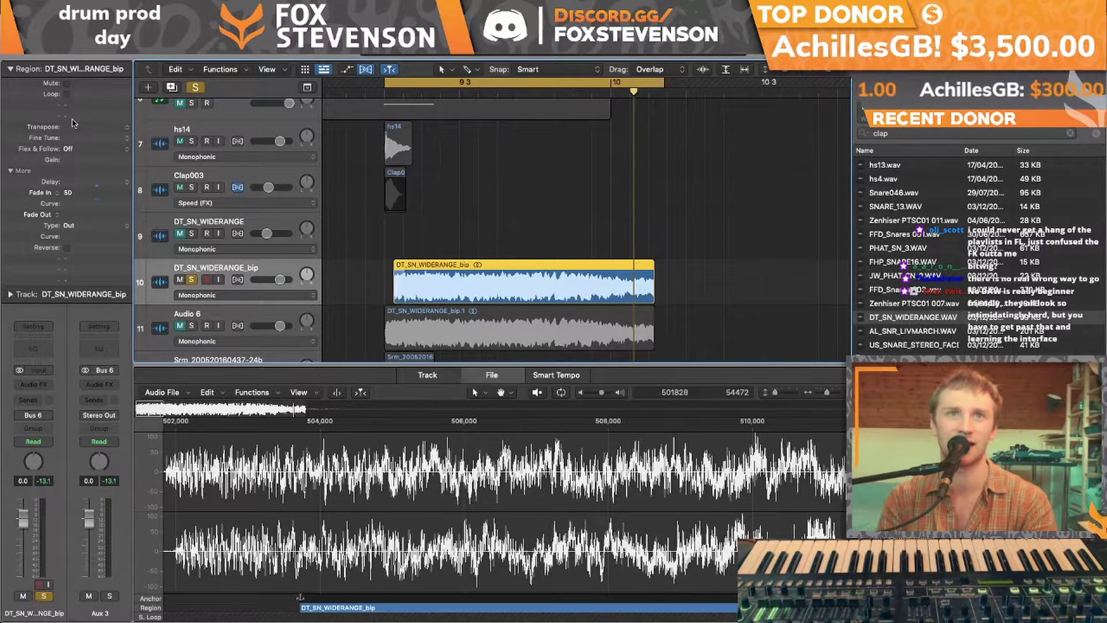
pyautogui.moveTo(654, 300); pyautogui.dragTo(447, 254)
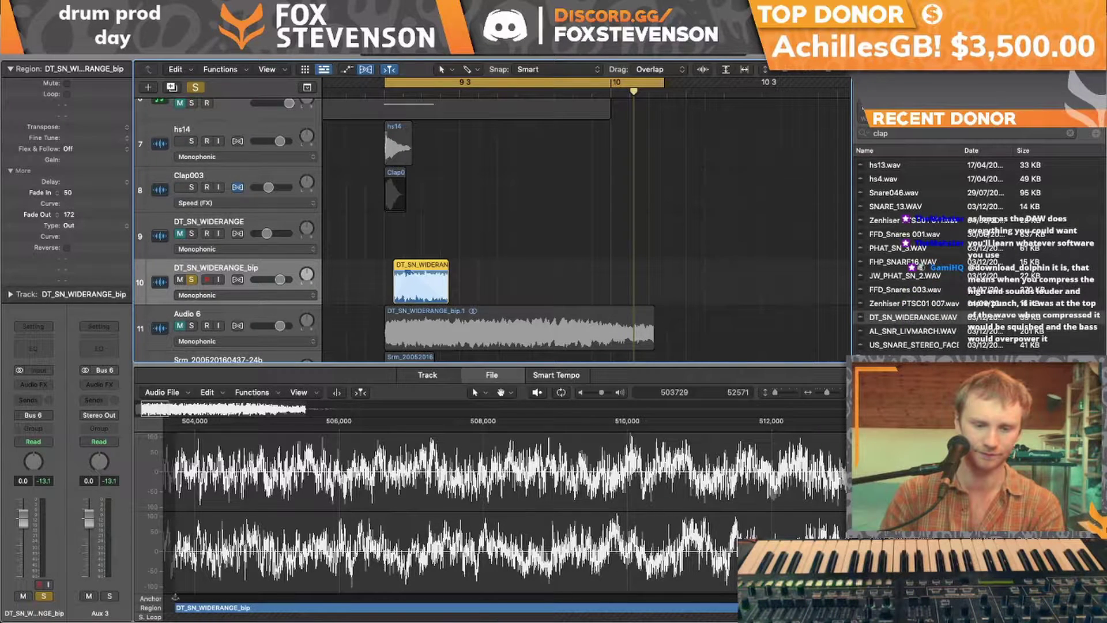
# Insert FabFilter Pro-Q 3 on the DT_SN_WIDERANGE_bip track and add a 36 dB/oct low cut at about 229 Hz
pyautogui.click(27, 388)
pyautogui.moveTo(95, 436)
pyautogui.press('Escape')
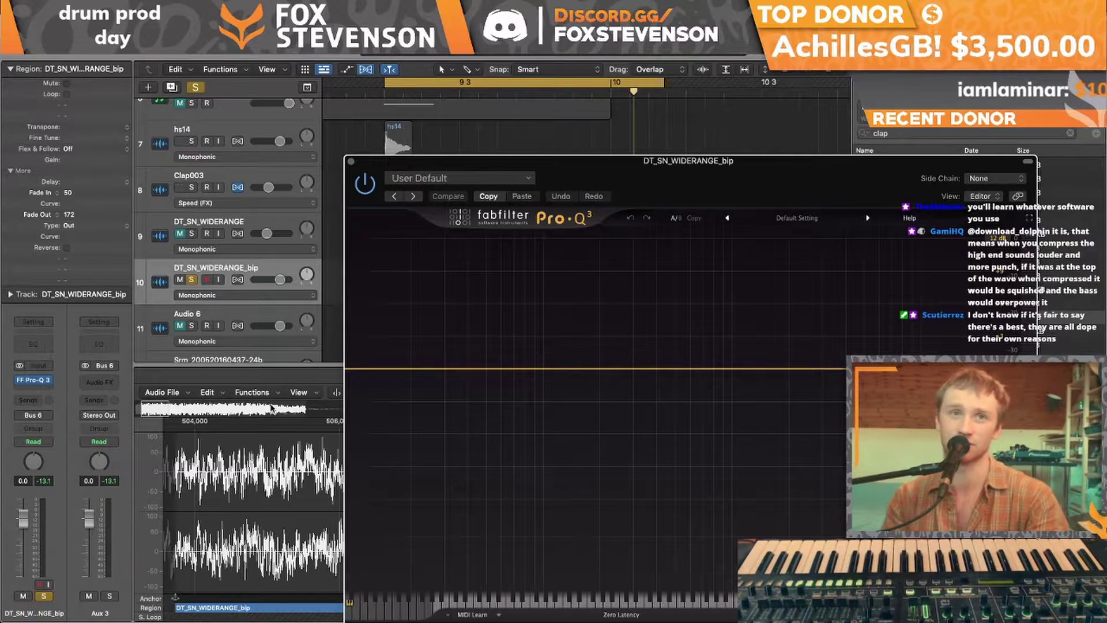
pyautogui.click(368, 374)
pyautogui.moveTo(372, 407); pyautogui.dragTo(611, 410)
pyautogui.press('space')
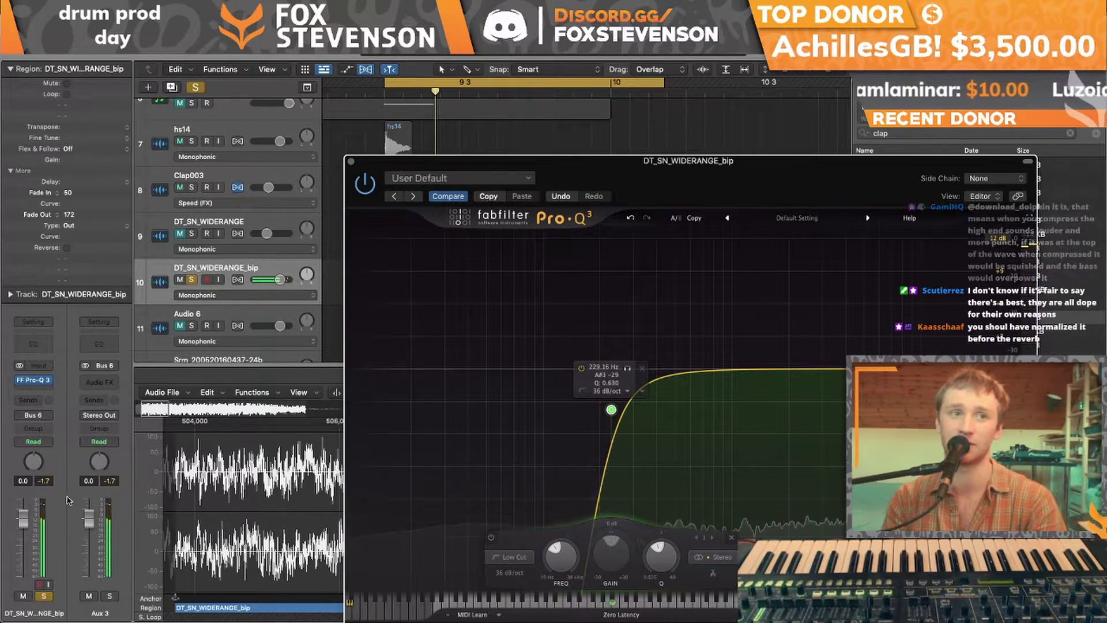
# Lower the DT_SN_WIDERANGE_bip track to -11.0 dB and add a small mid-range bell boost in Pro-Q 3 while playing
pyautogui.moveTo(29, 521); pyautogui.dragTo(25, 547)
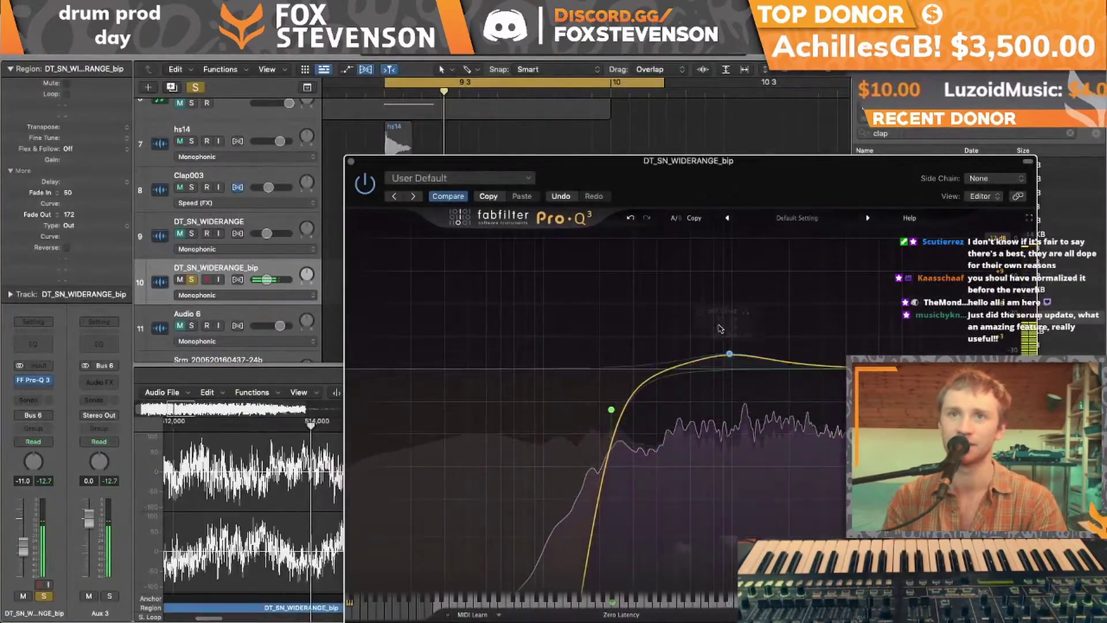
pyautogui.click(713, 301)
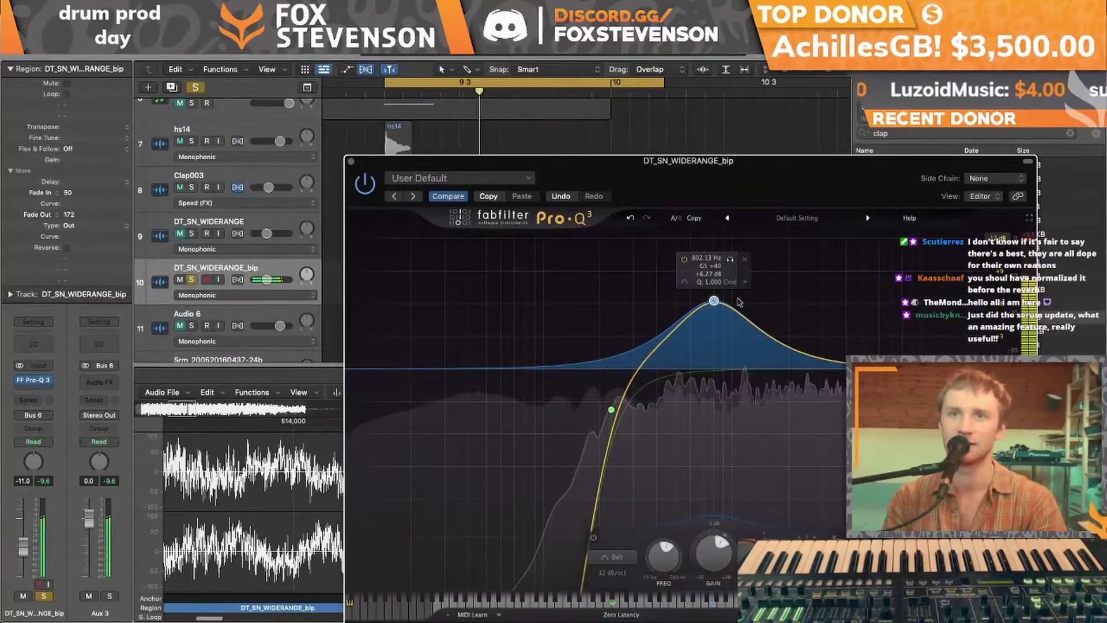
pyautogui.moveTo(714, 301); pyautogui.dragTo(751, 346)
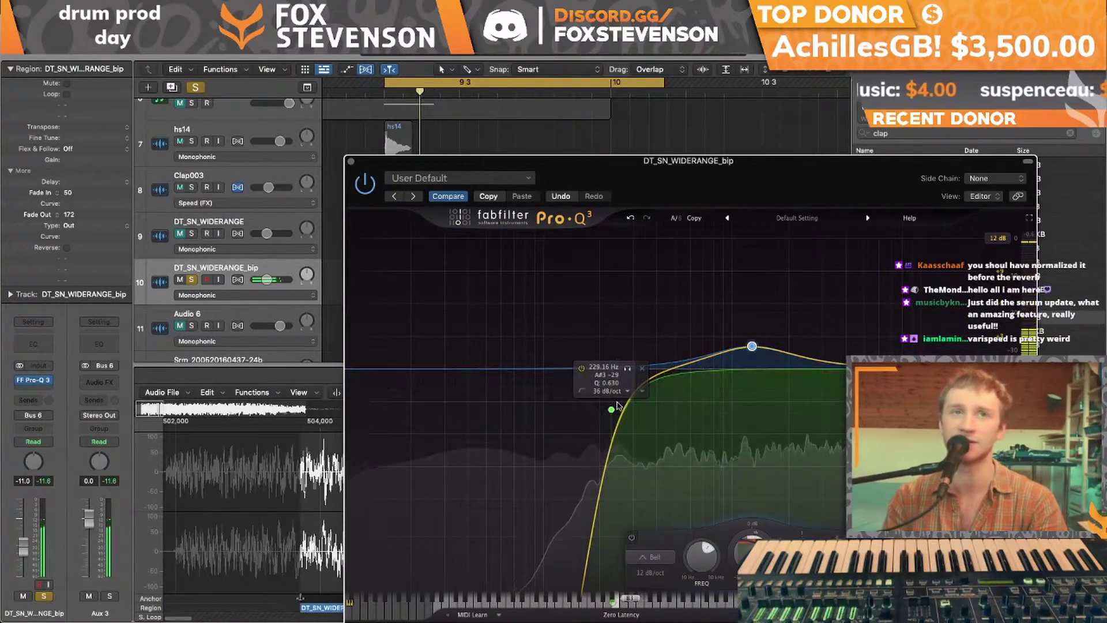
pyautogui.click(351, 161)
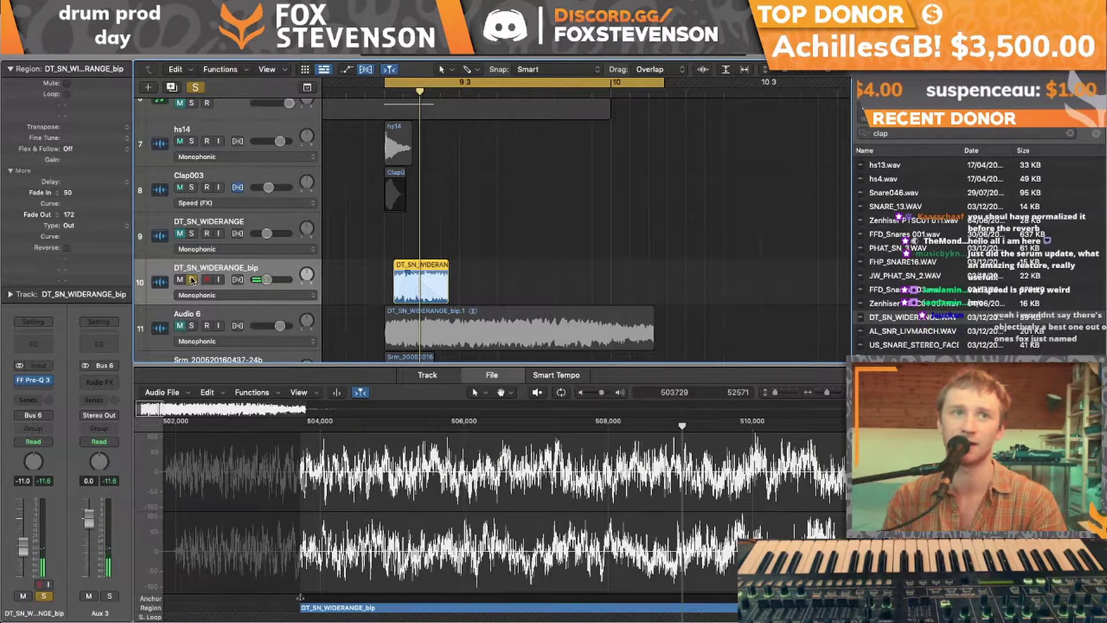
# Unsolo the DT_SN_WIDERANGE_bip track and lower its volume to -18.0 dB against the other snare layers
pyautogui.press('s')
pyautogui.press('space')
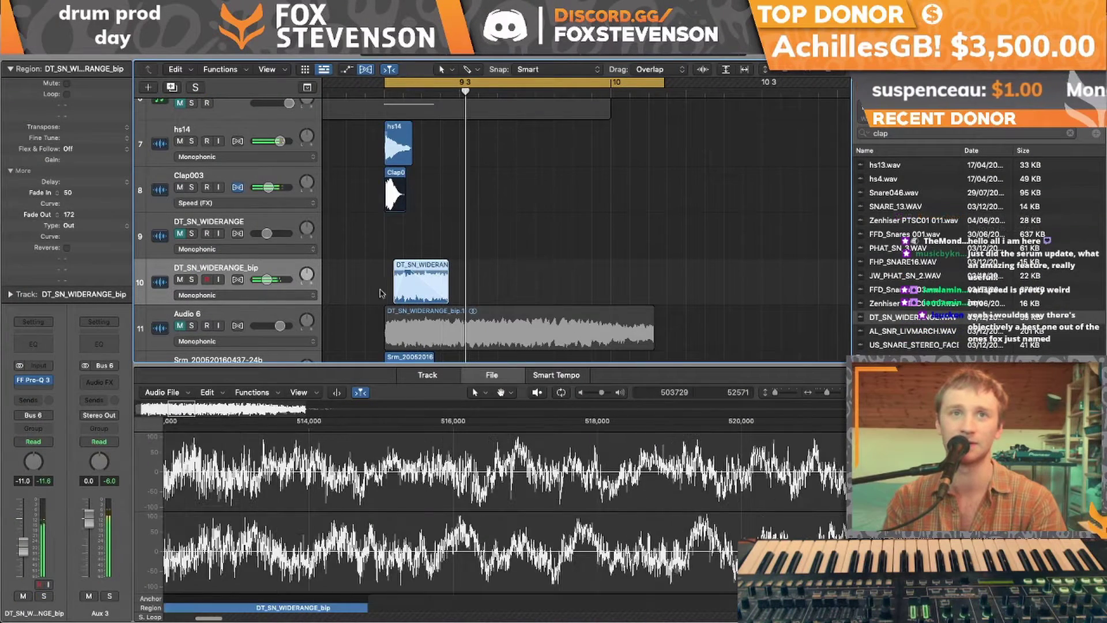
pyautogui.moveTo(267, 280); pyautogui.dragTo(260, 282)
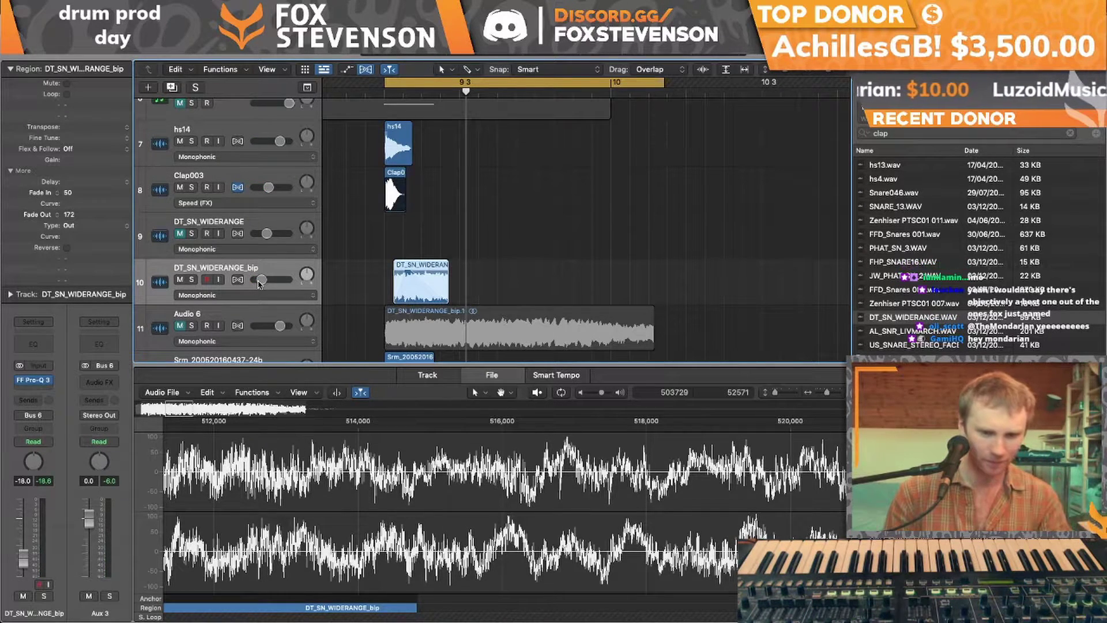
pyautogui.press('space')
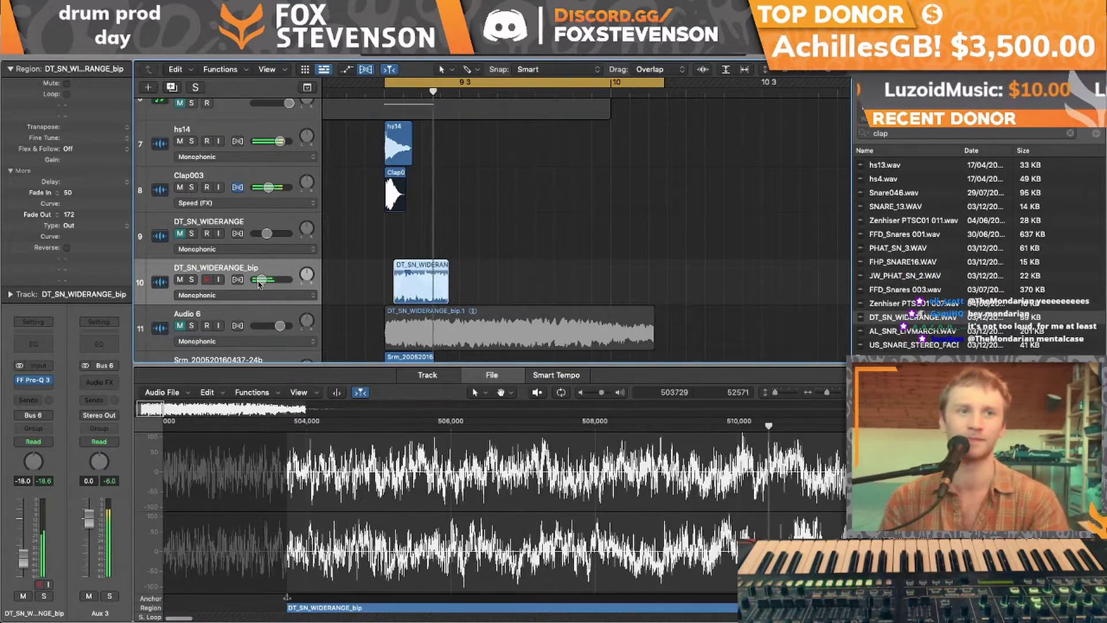
# Lower the Stereo Out level to 0.1 dB and check the output in Oszillos Mega Scope
pyautogui.scroll(-4, 320, 231)
pyautogui.click(242, 282)
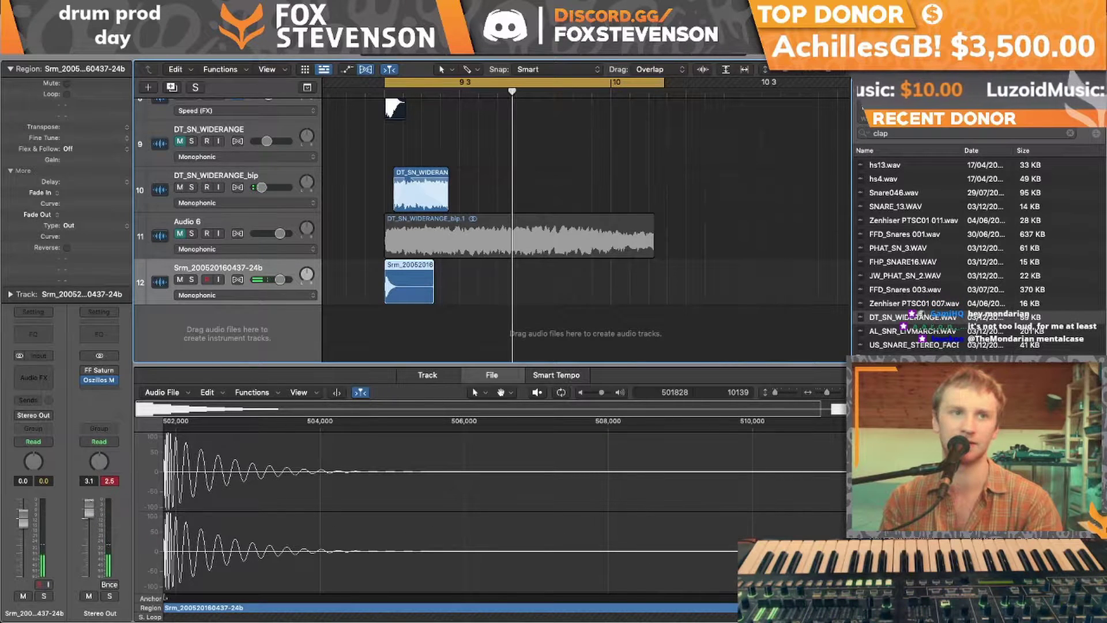
pyautogui.moveTo(89, 519); pyautogui.dragTo(89, 513)
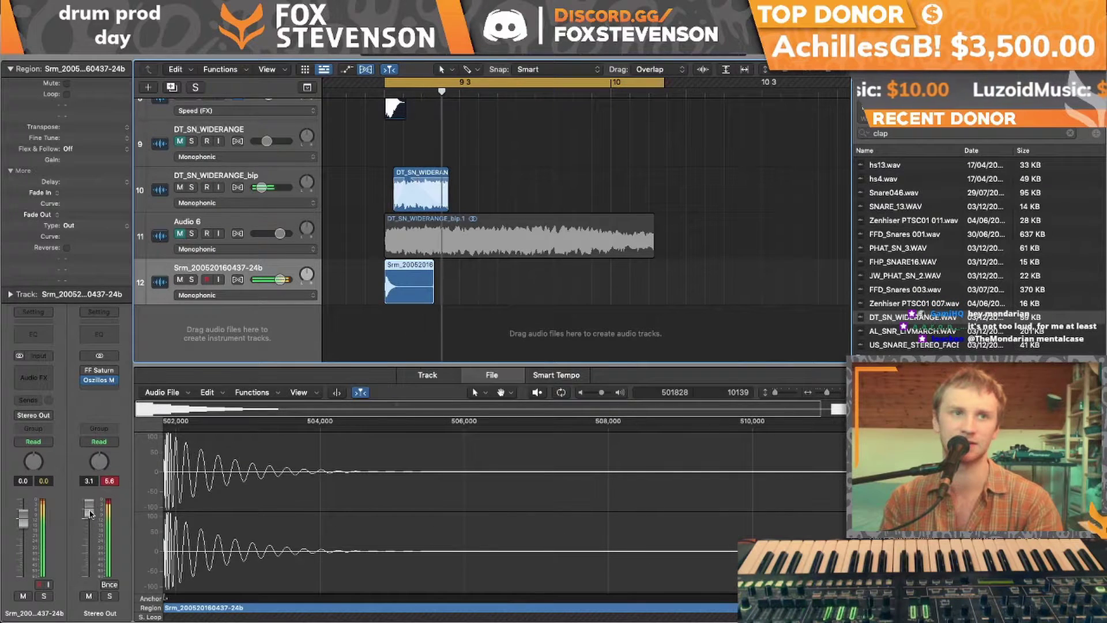
pyautogui.click(99, 380)
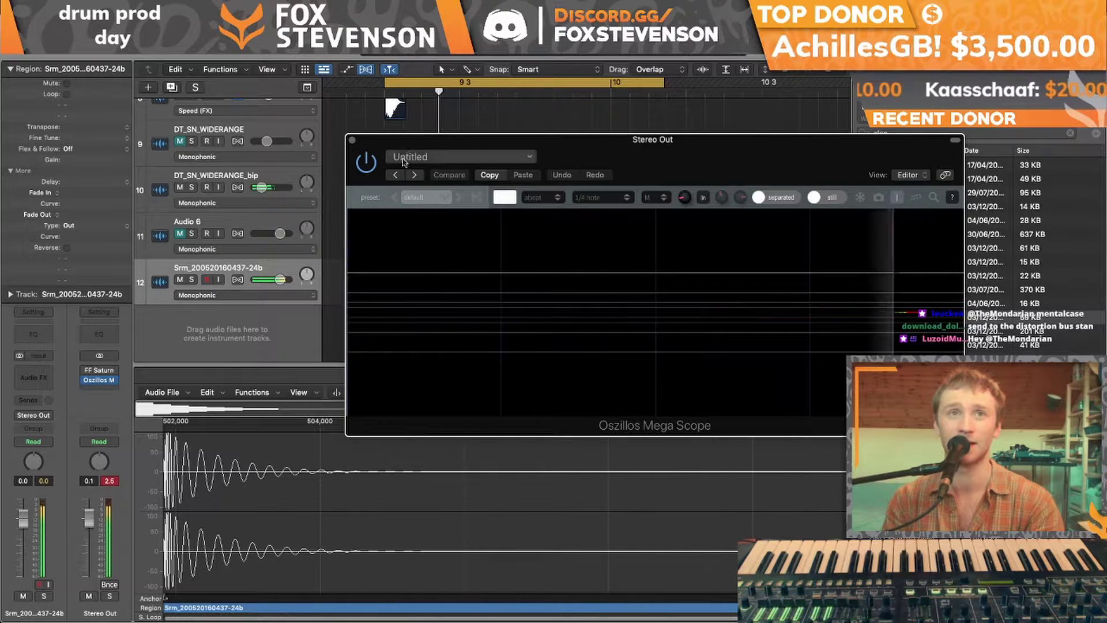
pyautogui.click(352, 140)
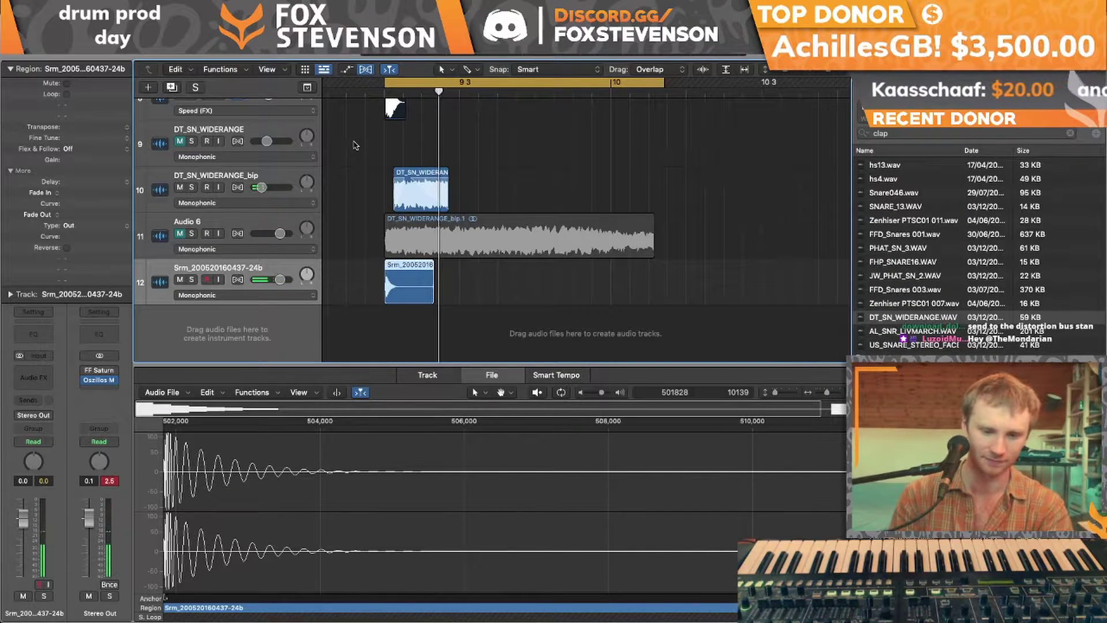
# Insert a stereo FabFilter Saturn 2 on the Aux 3 channel fed by Bus 6
pyautogui.click(225, 173)
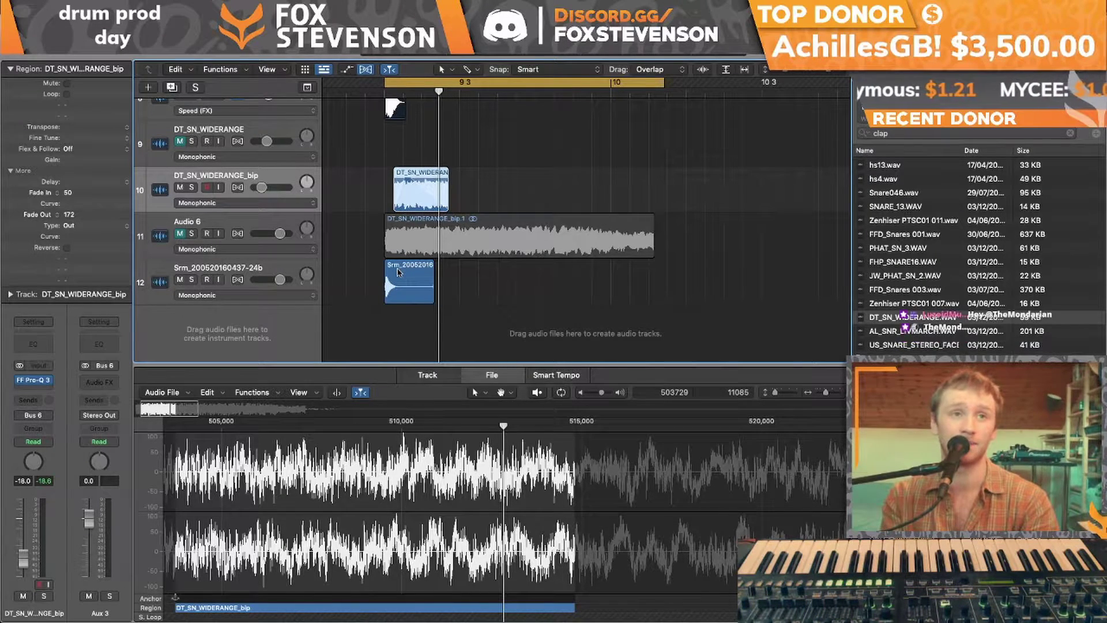
pyautogui.click(97, 382)
pyautogui.moveTo(122, 414)
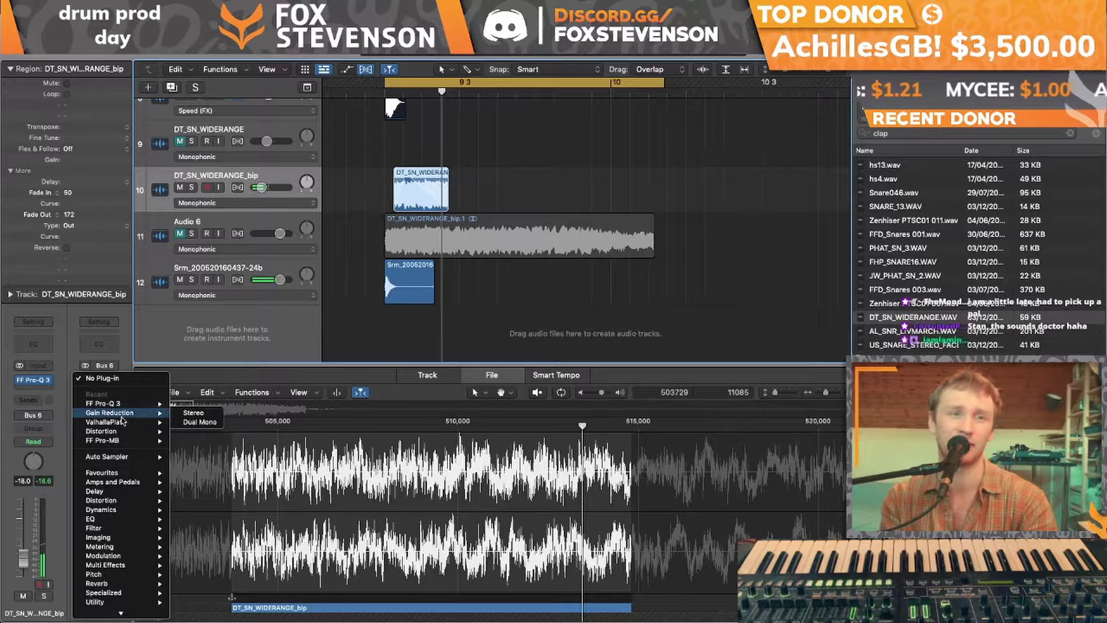
pyautogui.moveTo(116, 603)
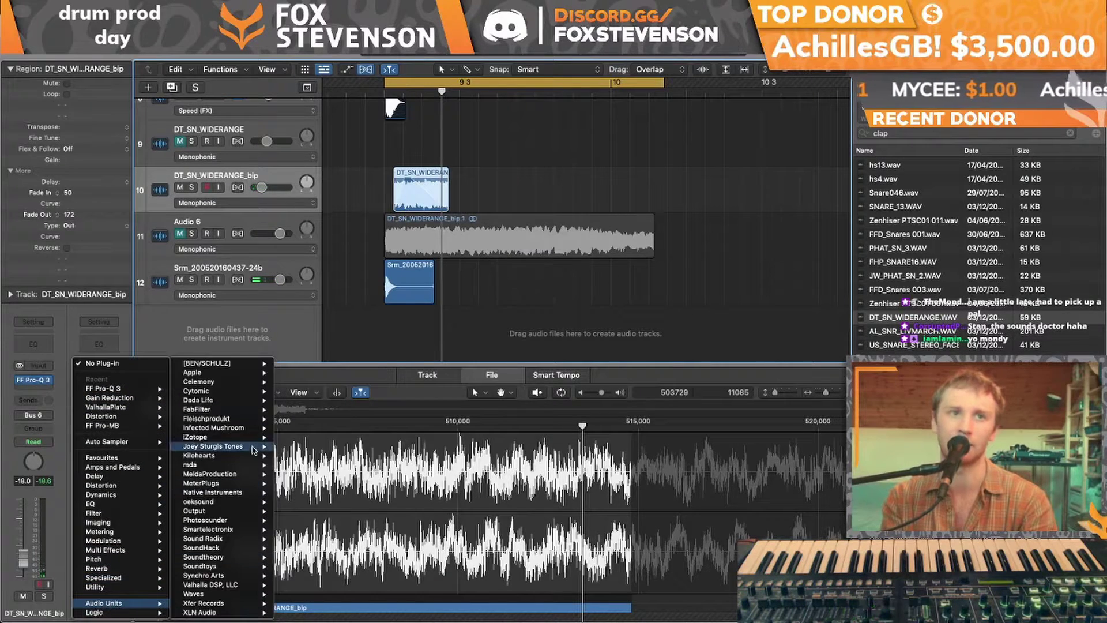
pyautogui.moveTo(254, 409)
pyautogui.moveTo(344, 502)
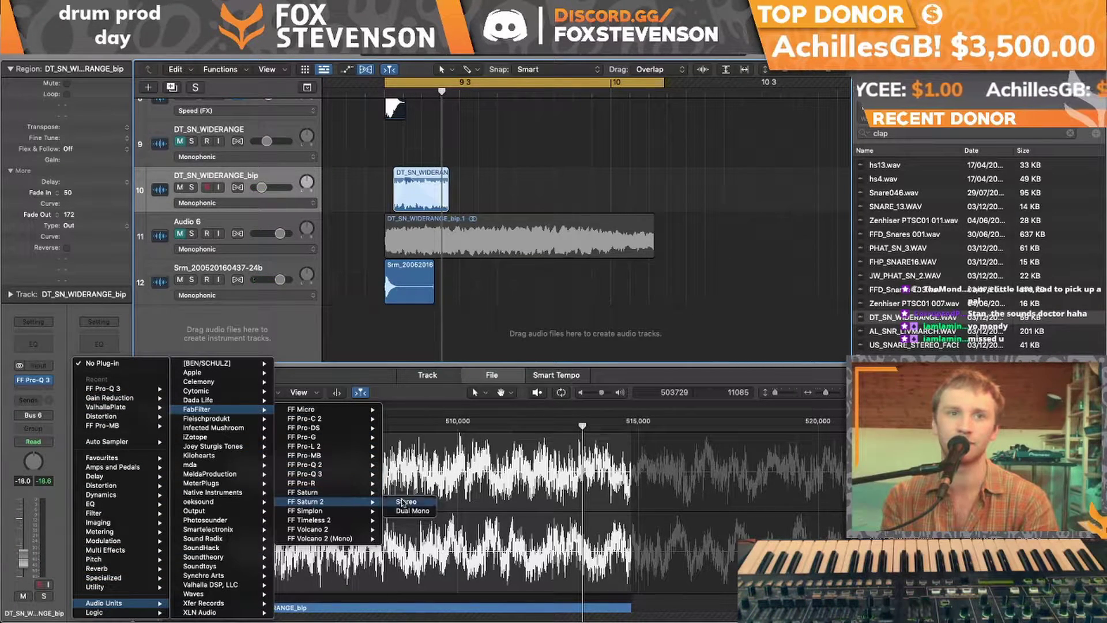
pyautogui.click(405, 502)
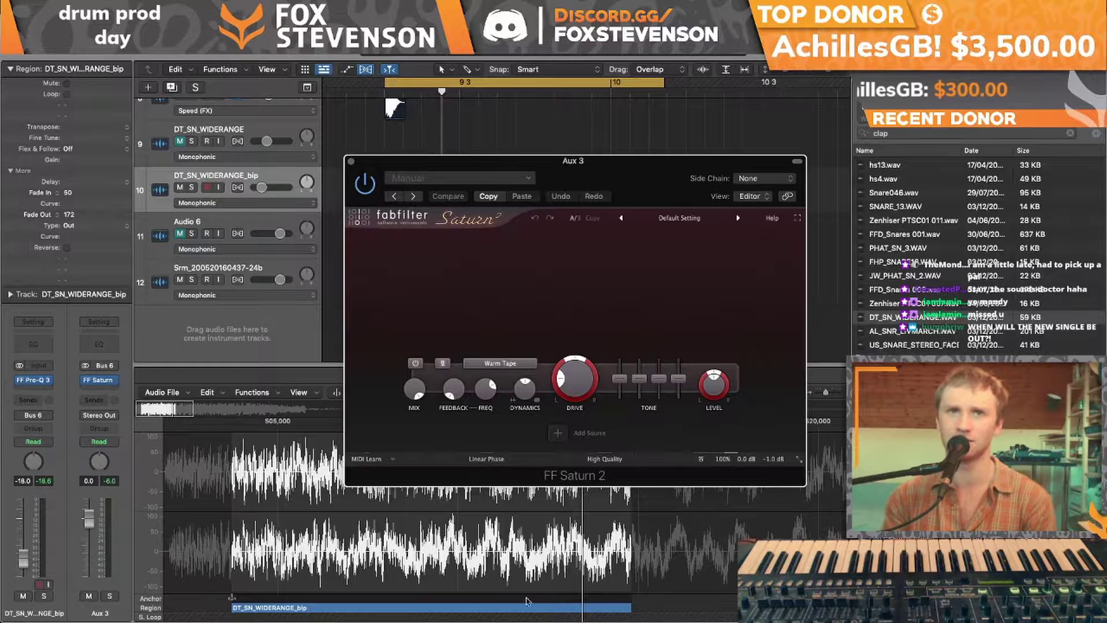
# Try the Warm Tape drive in Saturn 2, reset it, switch to Gentle Saturation and turn the drive up high
pyautogui.moveTo(575, 376); pyautogui.dragTo(579, 326)
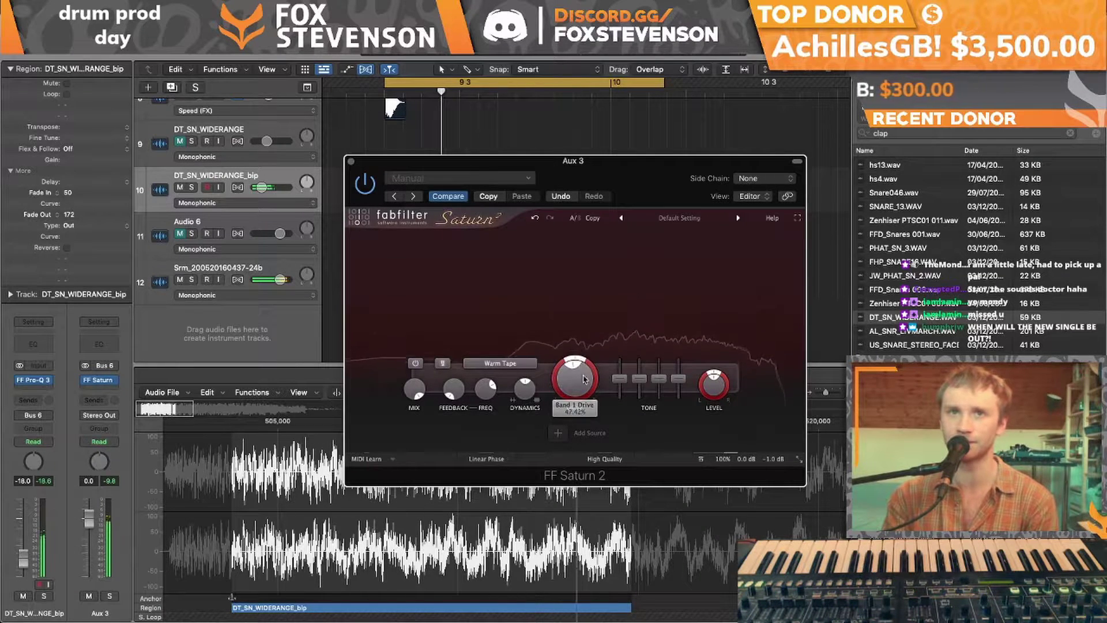
pyautogui.doubleClick(576, 382)
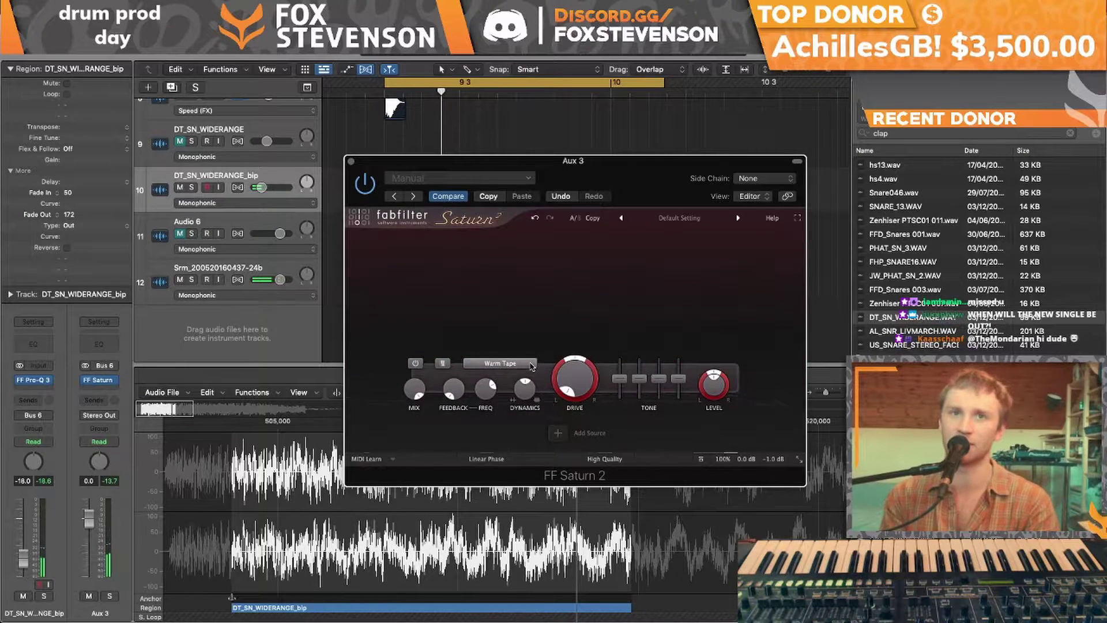
pyautogui.click(500, 363)
pyautogui.moveTo(508, 409)
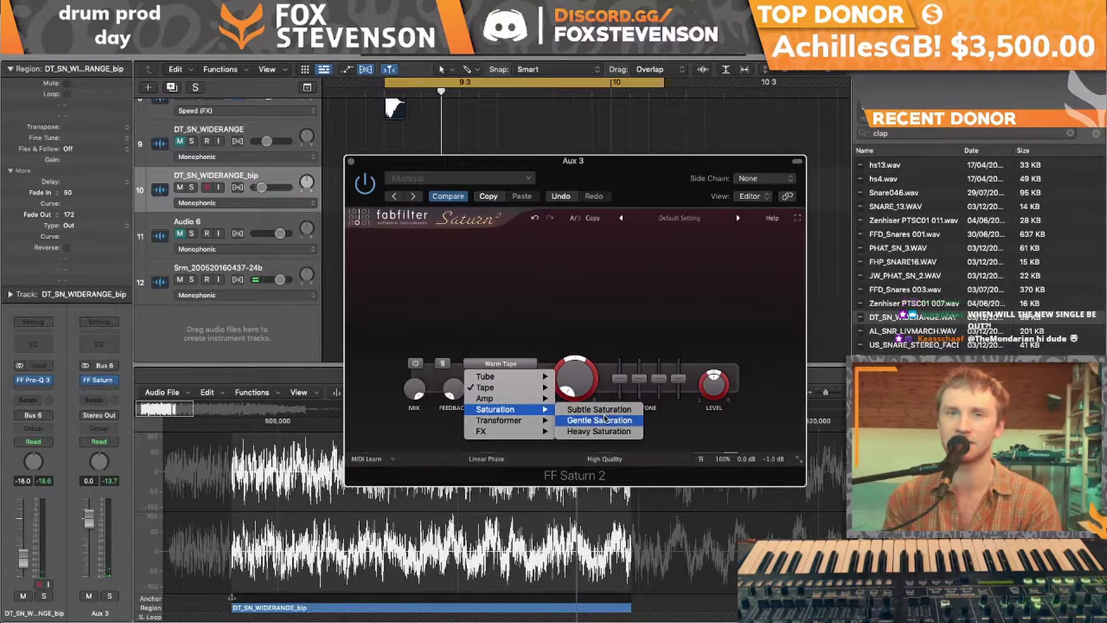
pyautogui.click(599, 420)
pyautogui.moveTo(574, 398); pyautogui.dragTo(572, 382)
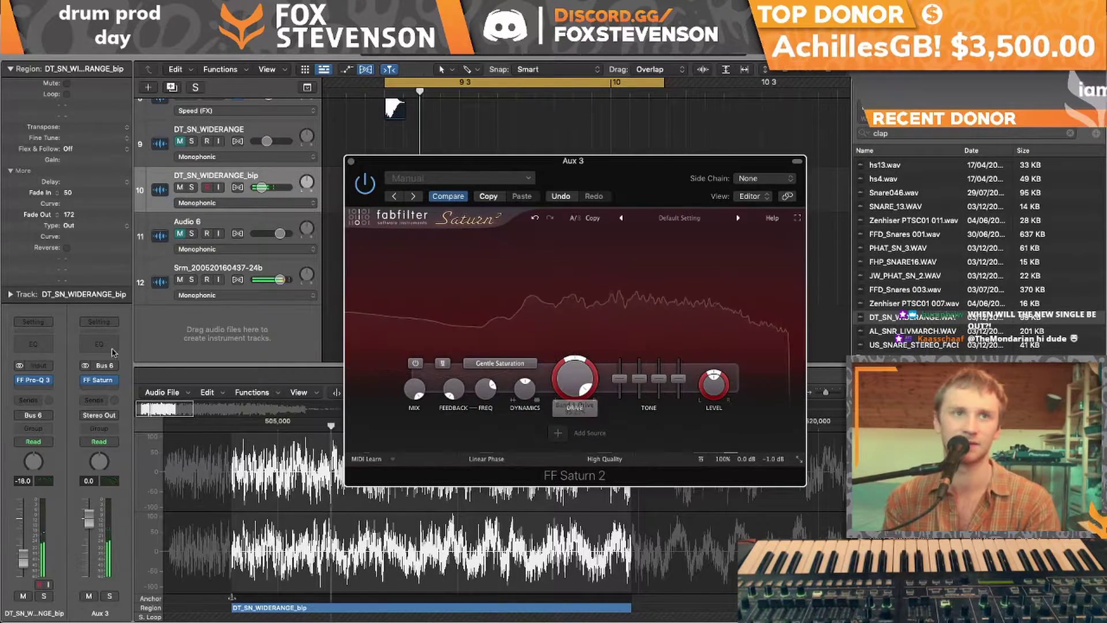
# Create a new audio track below the Serum body track and close the open scope and Saturn 2 windows
pyautogui.click(100, 380)
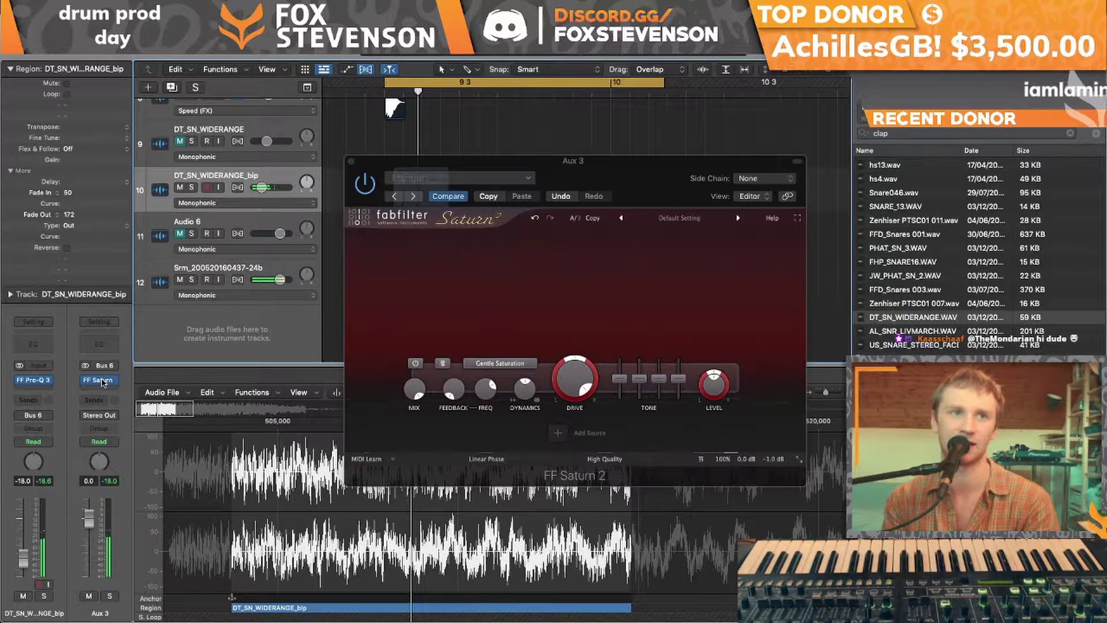
pyautogui.press('alt+super+a')
pyautogui.click(101, 380)
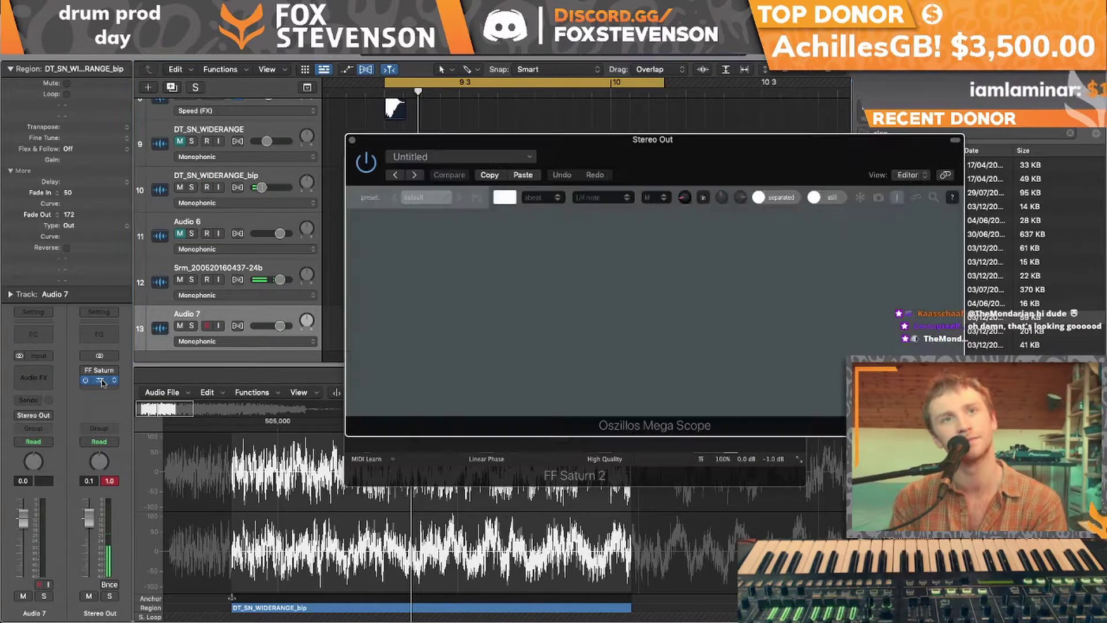
pyautogui.click(351, 140)
pyautogui.click(351, 162)
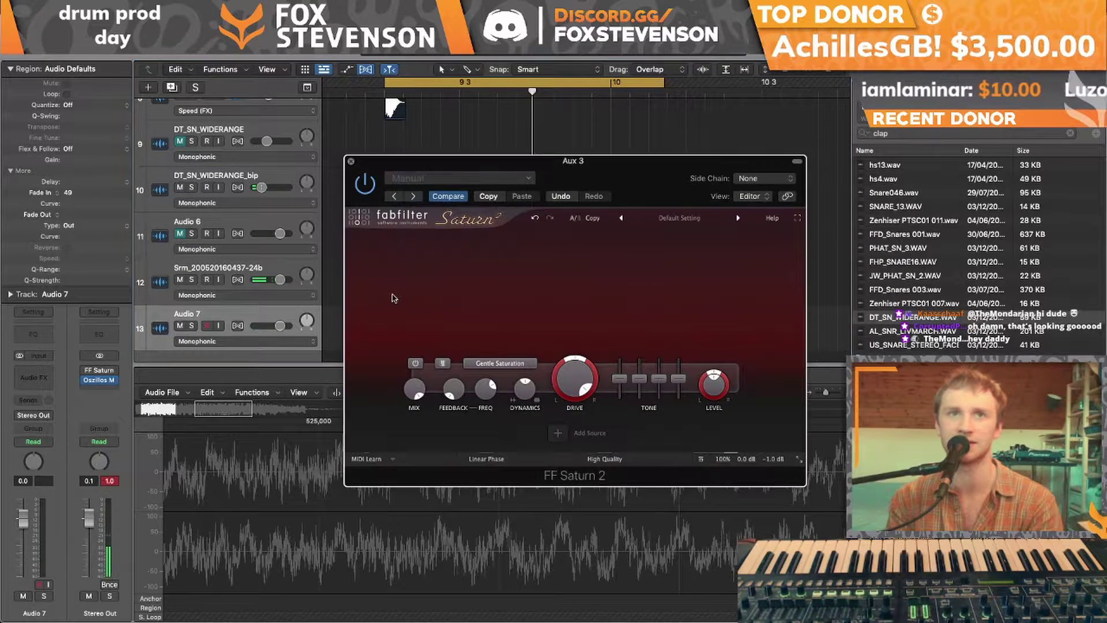
pyautogui.click(167, 304)
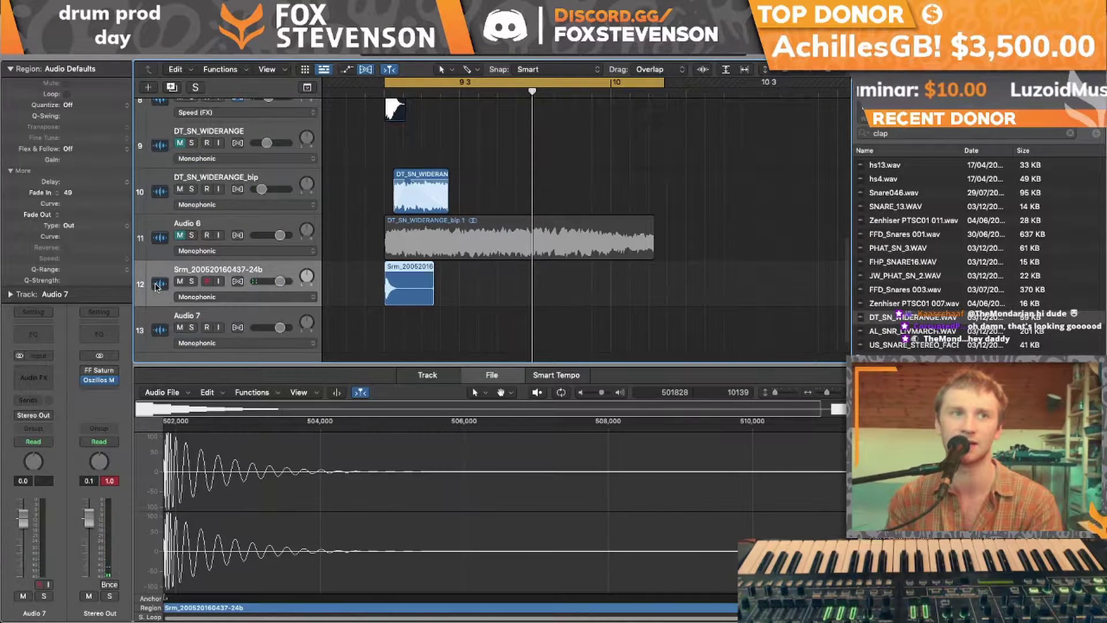
pyautogui.click(155, 253)
pyautogui.scroll(1, 156, 254)
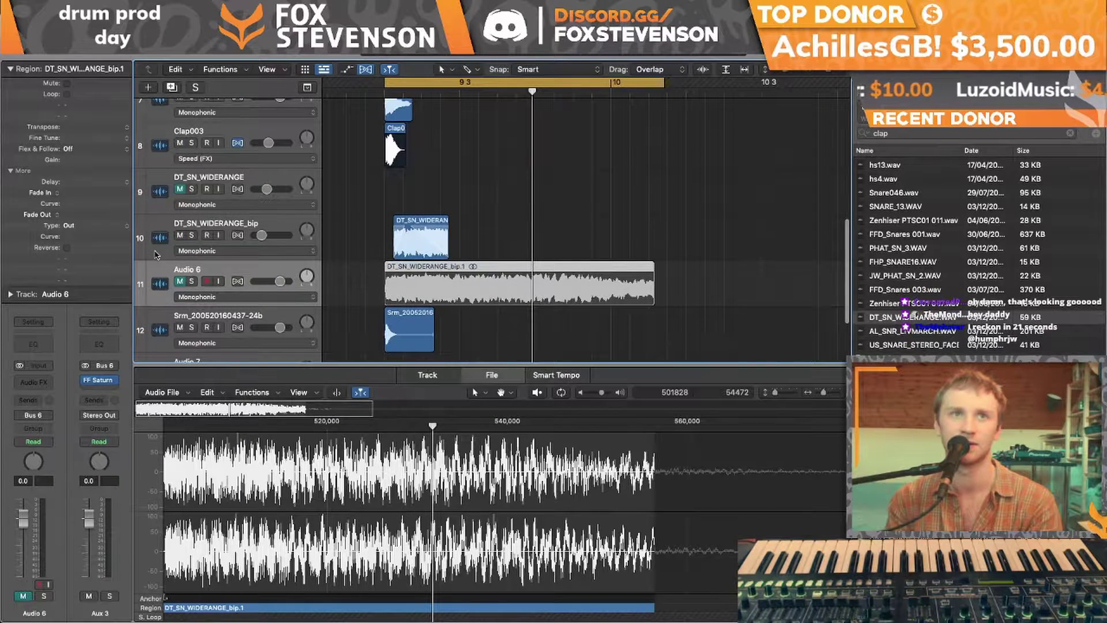
pyautogui.click(168, 317)
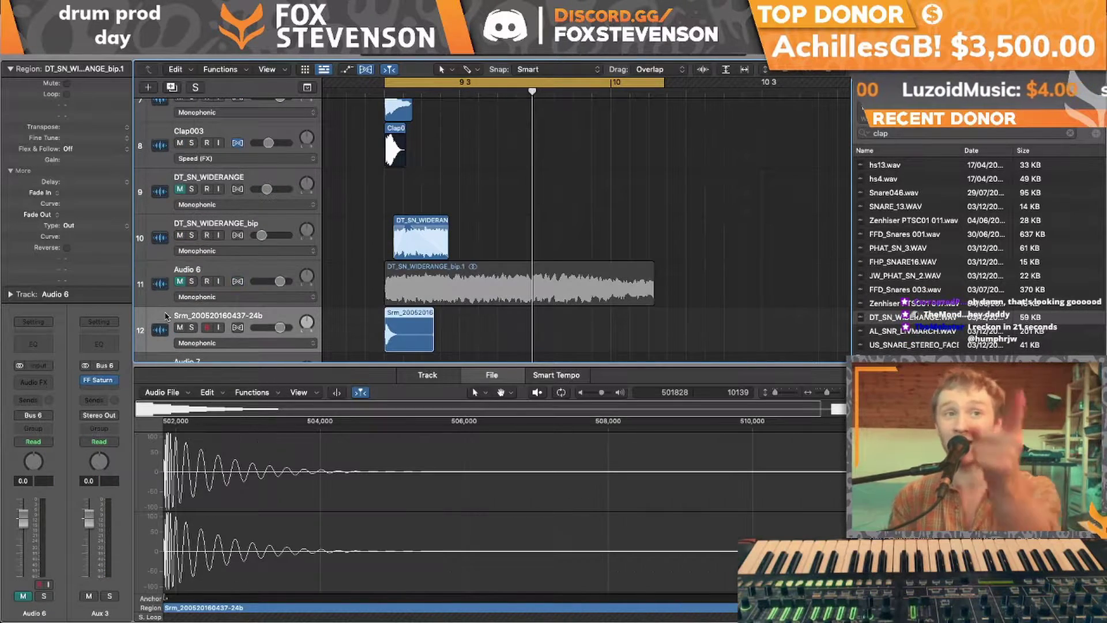
pyautogui.click(35, 415)
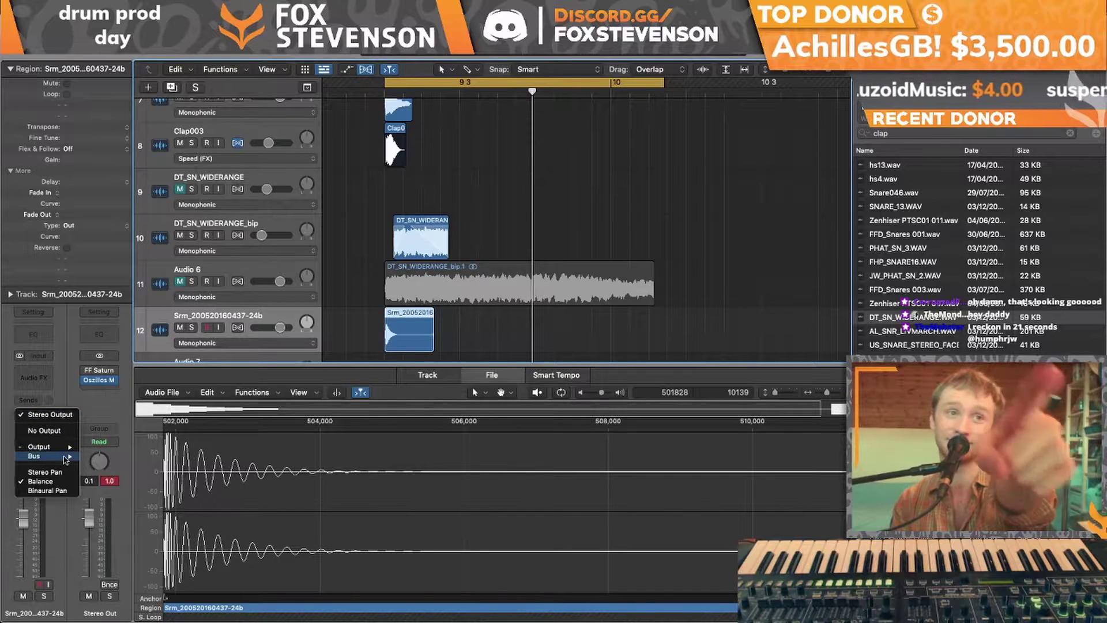
pyautogui.moveTo(65, 459)
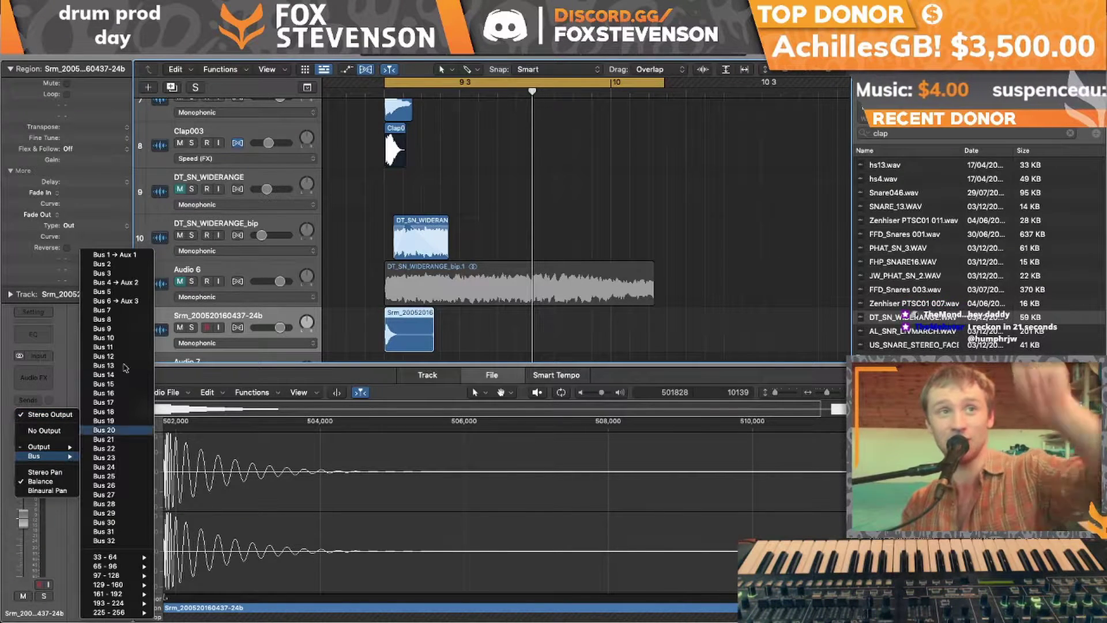
pyautogui.press('Escape')
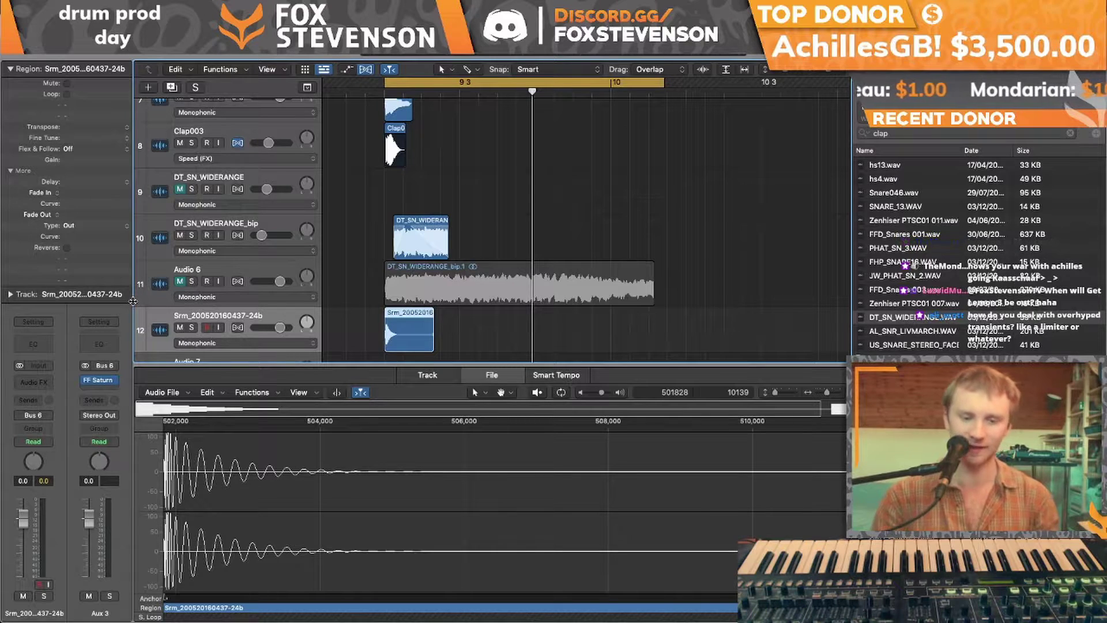
# Switch Saturn 2 on Aux 3 to Warm Tape, set its drive to about 43% during playback, and hide the plug-in window
pyautogui.press('space')
pyautogui.moveTo(101, 383)
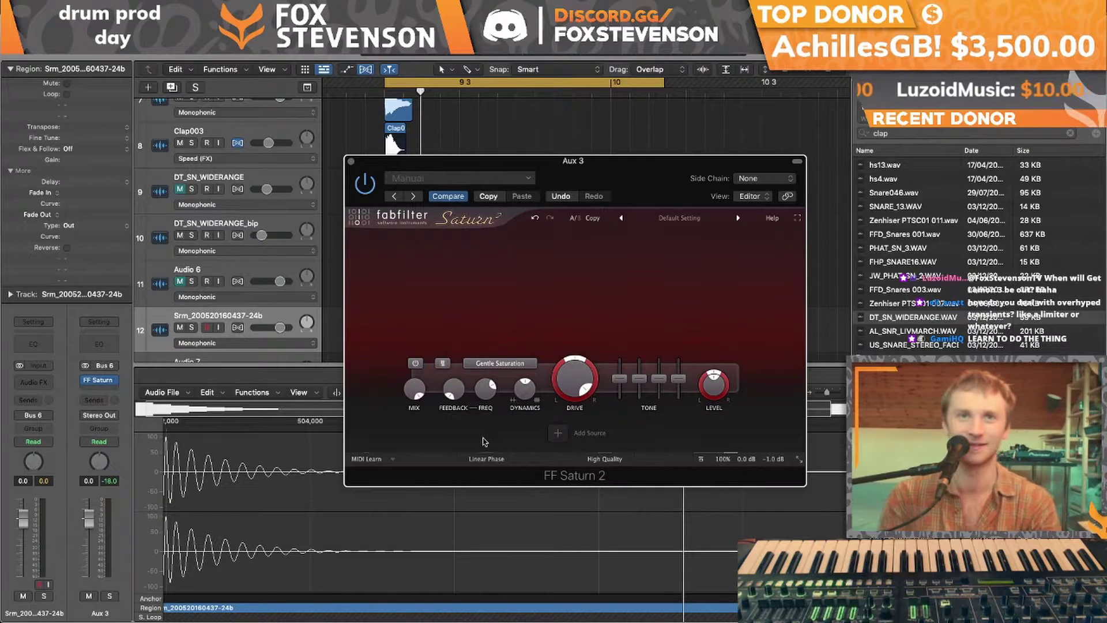
pyautogui.click(501, 363)
pyautogui.moveTo(502, 393)
pyautogui.click(575, 397)
pyautogui.moveTo(575, 394); pyautogui.dragTo(573, 432)
pyautogui.press('space')
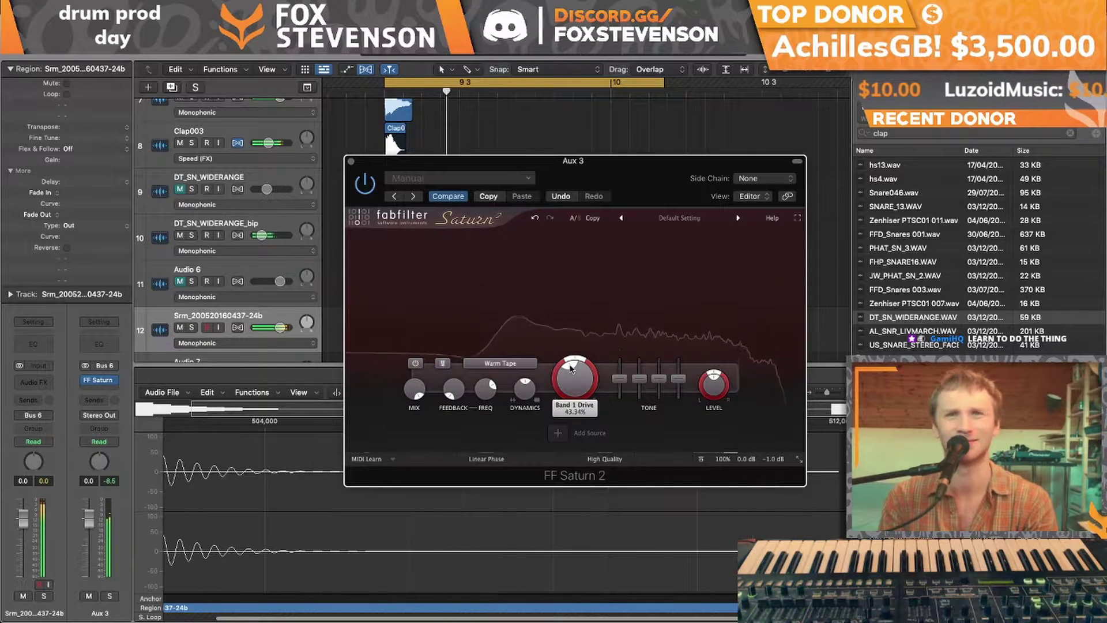
pyautogui.press('v')
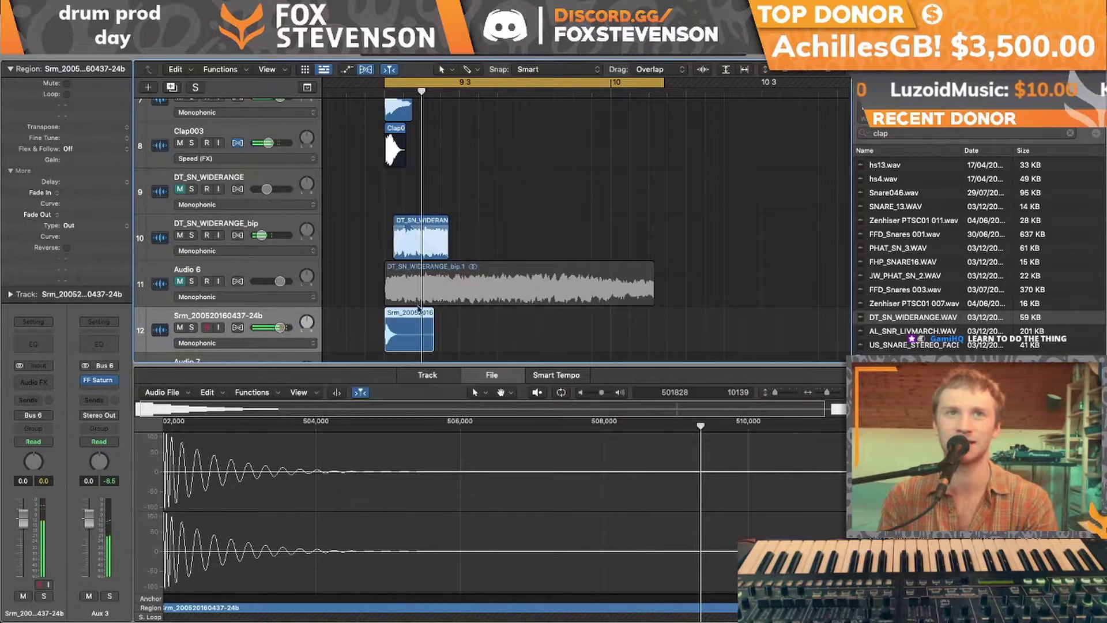
# Solo the DT_SN_WIDERANGE_bip reverb tail, audition it, and examine its Pro-Q 3 curve
pyautogui.click(235, 221)
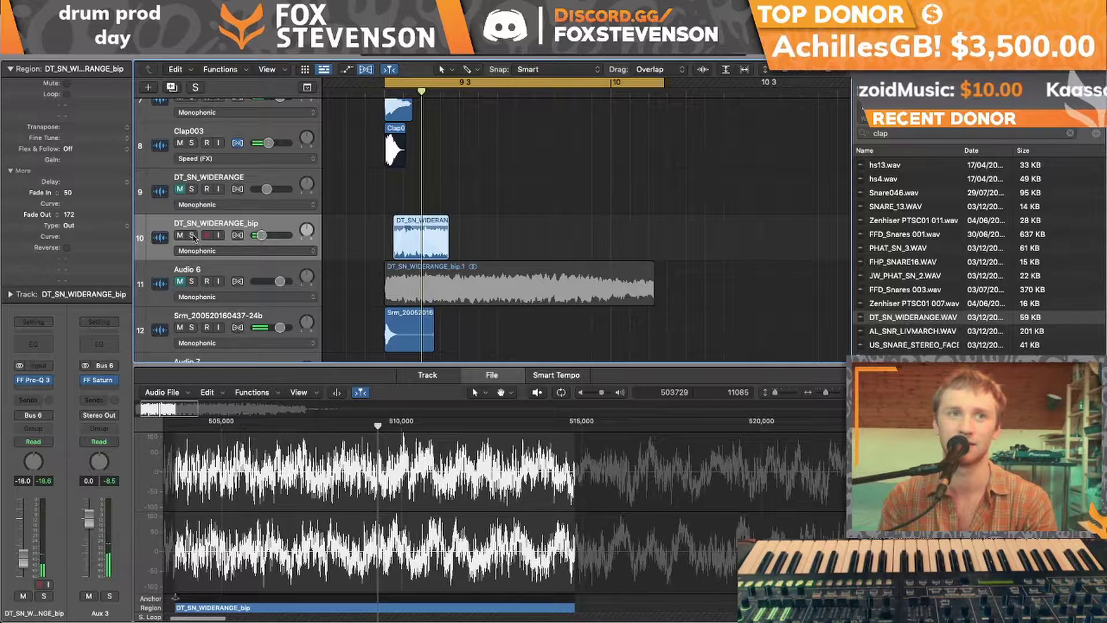
pyautogui.click(192, 235)
pyautogui.press('space')
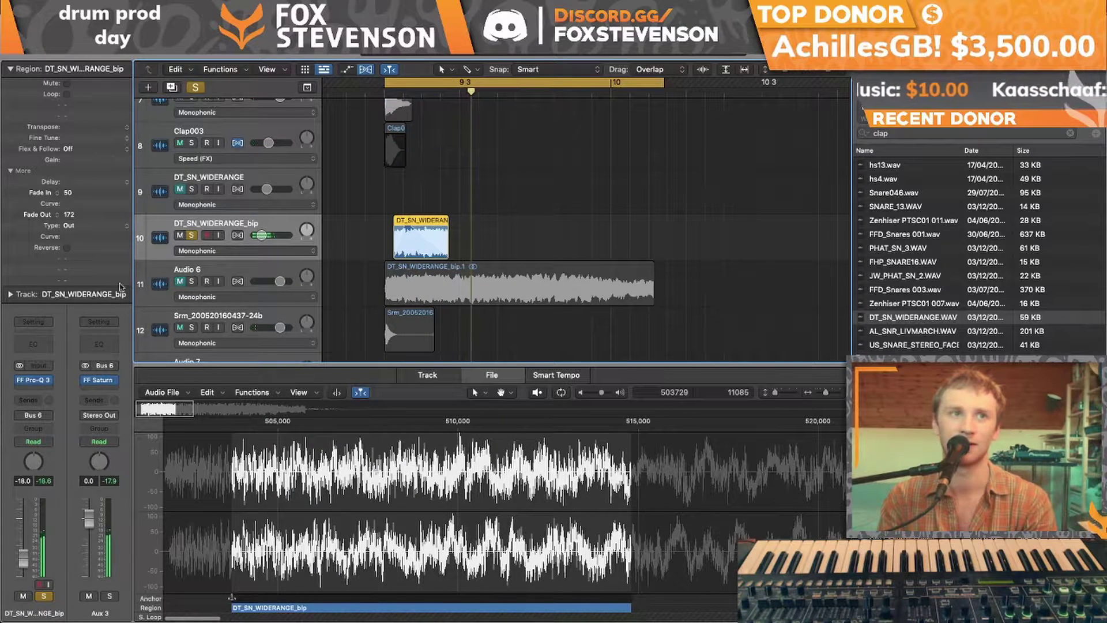
pyautogui.click(33, 382)
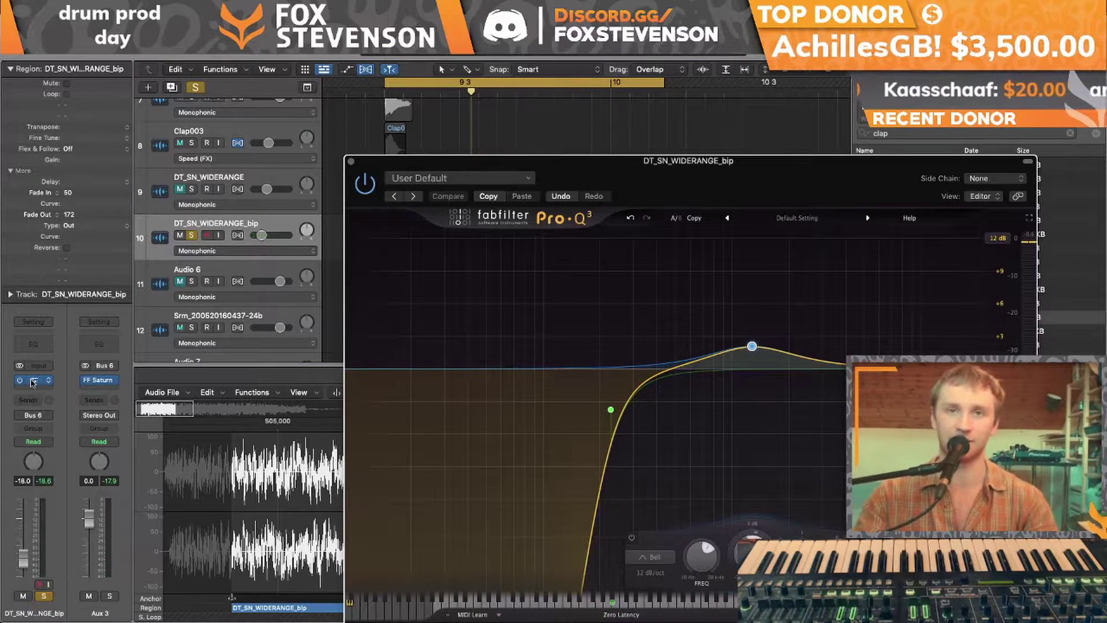
pyautogui.click(36, 386)
pyautogui.click(35, 390)
# Insert a stereo MeldaProduction MFreqShifter before Pro-Q 3 on the reverb tail track and raise its shift to about 219 Hz during playback
pyautogui.moveTo(37, 387); pyautogui.dragTo(51, 372)
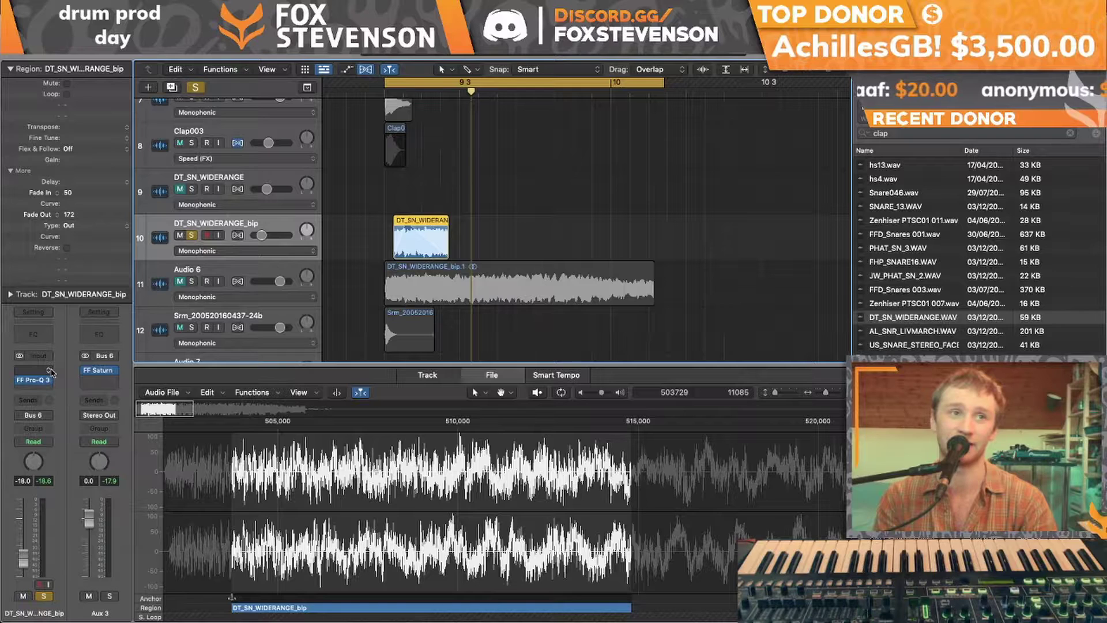
pyautogui.click(49, 371)
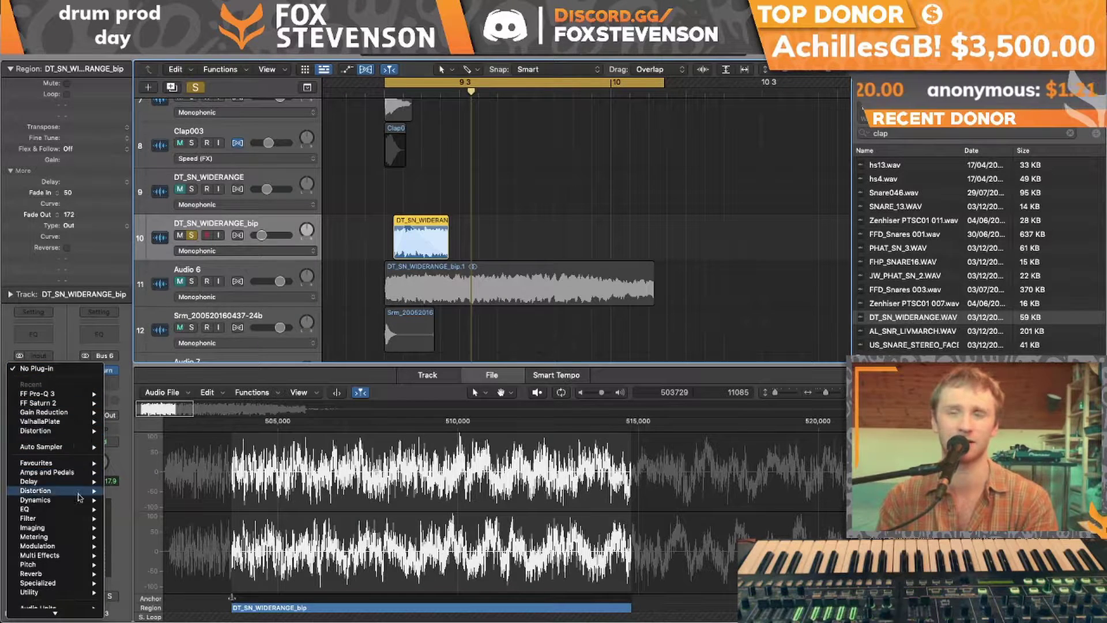
pyautogui.moveTo(80, 500)
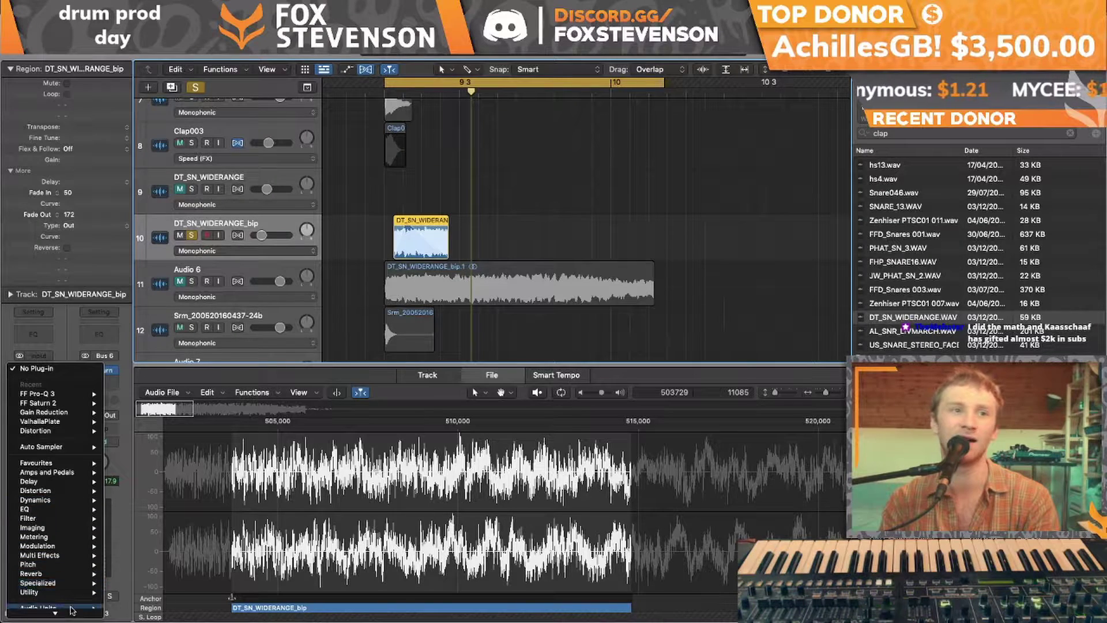
pyautogui.moveTo(72, 605)
pyautogui.moveTo(170, 474)
pyautogui.moveTo(262, 503)
pyautogui.moveTo(277, 529)
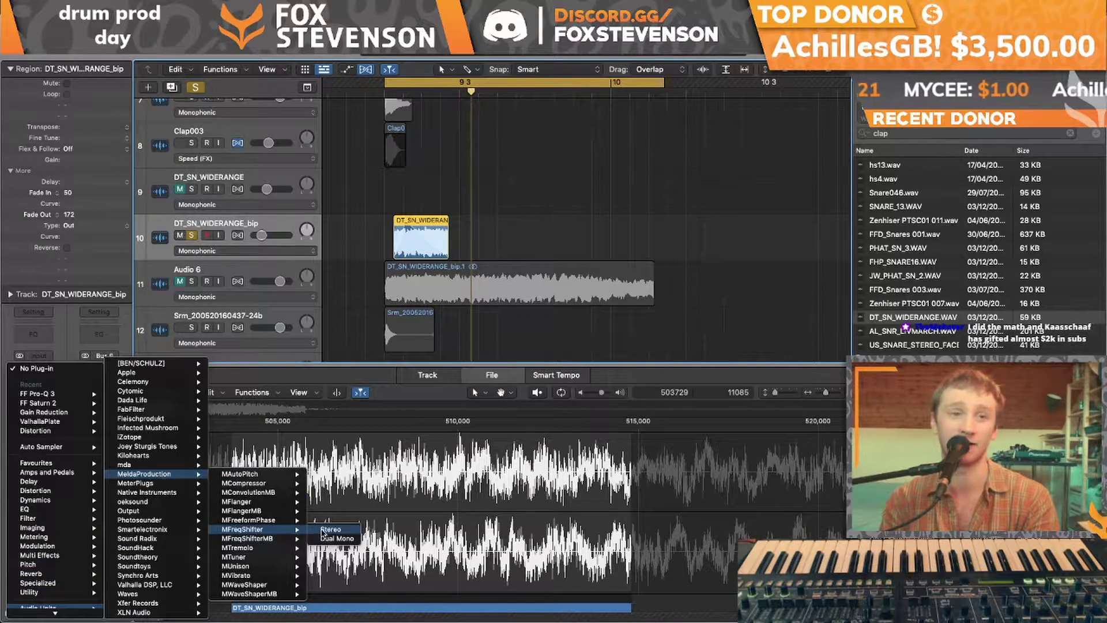
pyautogui.click(322, 530)
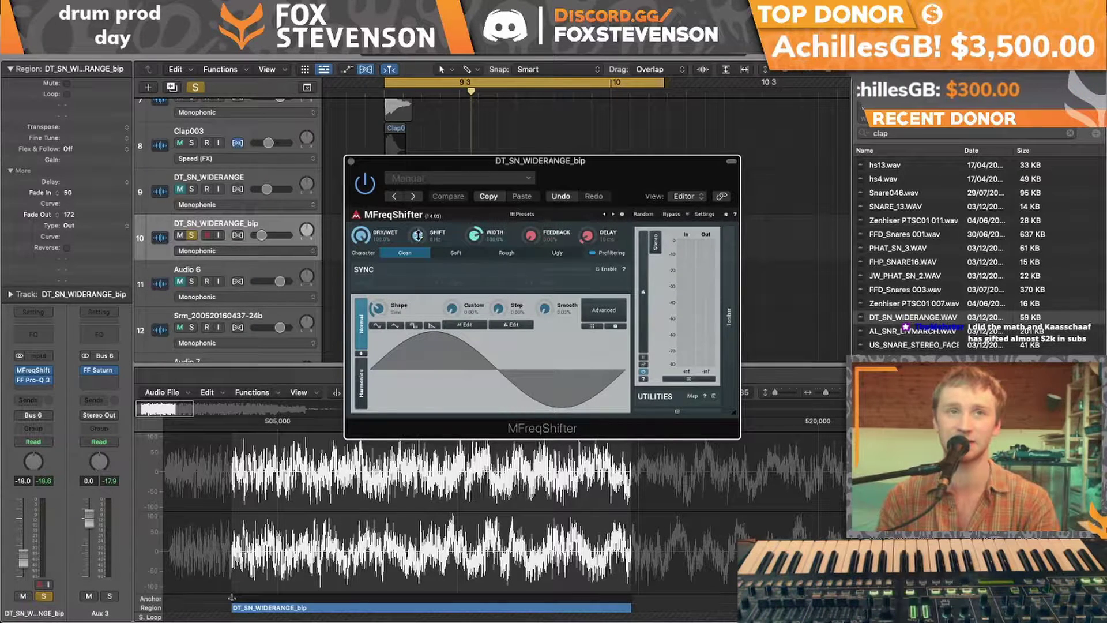
pyautogui.moveTo(569, 176); pyautogui.dragTo(714, 137)
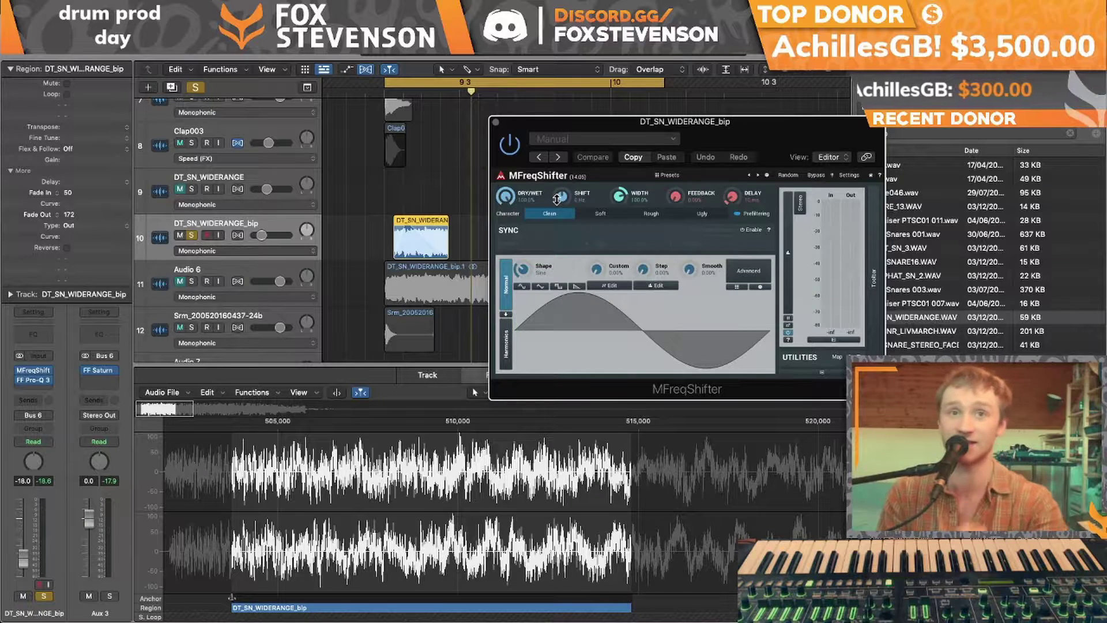
pyautogui.press('space')
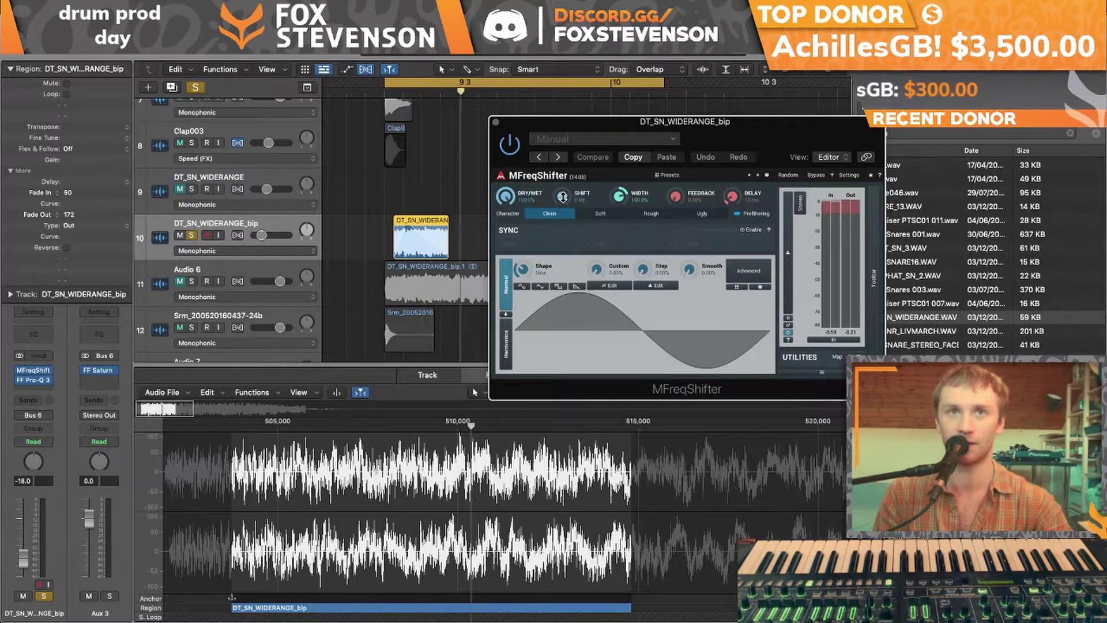
pyautogui.moveTo(562, 196); pyautogui.dragTo(564, 186)
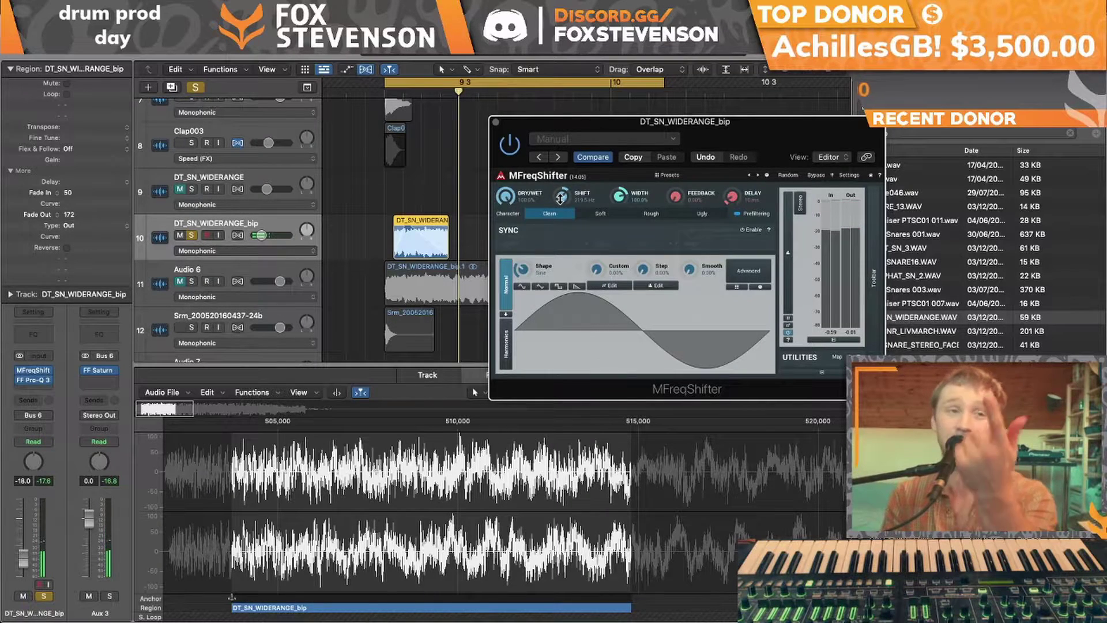
# Lower the Pro-Q 3 low cut on the reverb tail to about 115 Hz and move the EQ window clear of MFreqShifter
pyautogui.moveTo(34, 385)
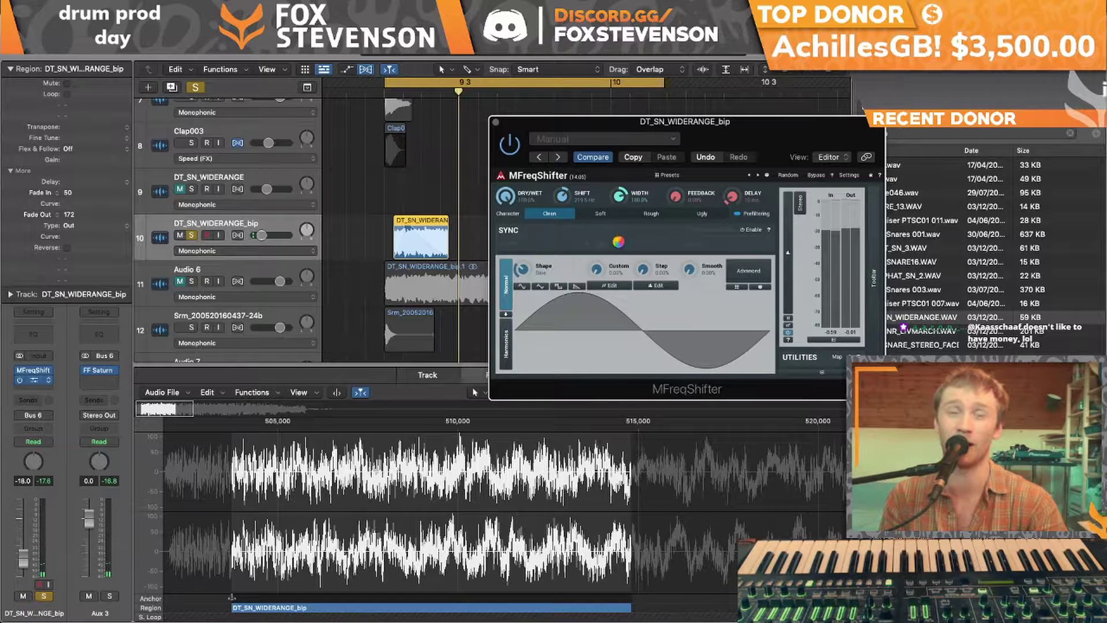
pyautogui.click(33, 380)
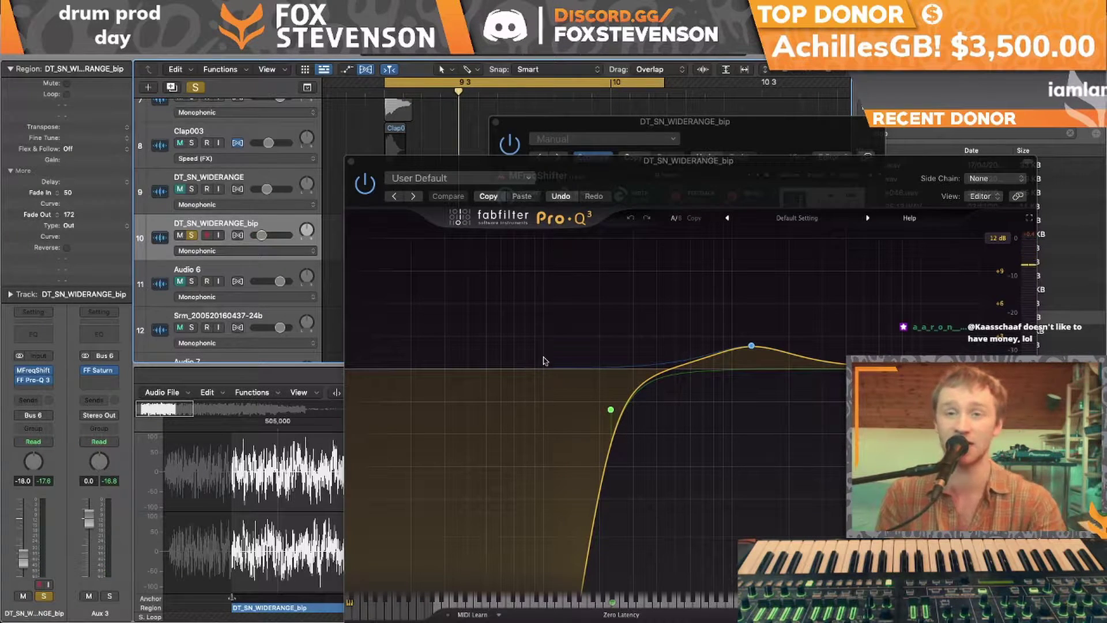
pyautogui.moveTo(611, 410)
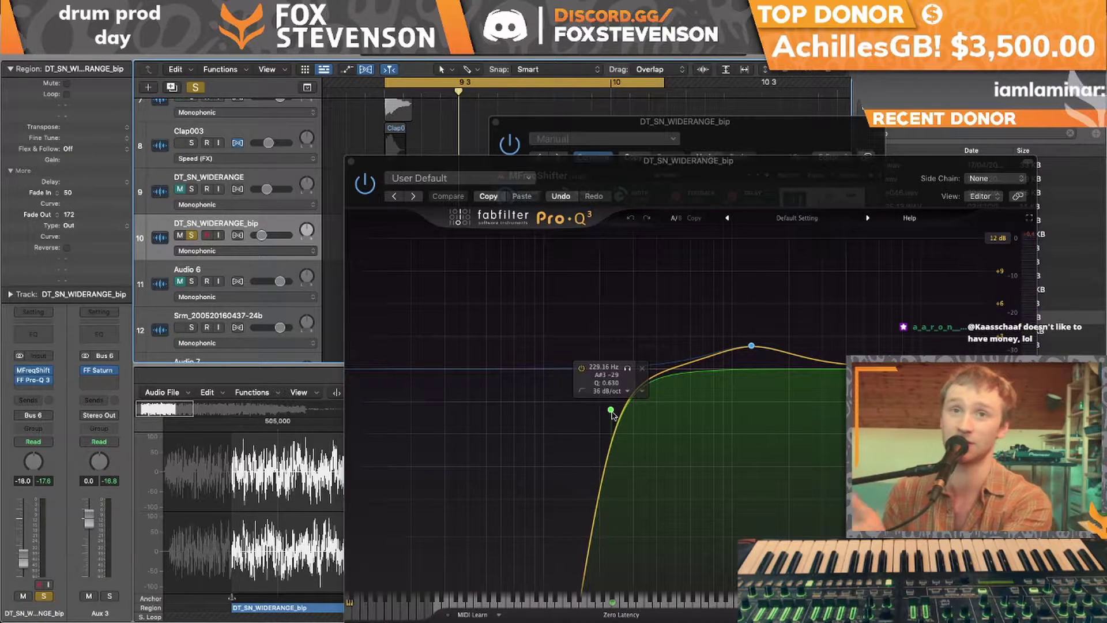
pyautogui.moveTo(612, 410); pyautogui.dragTo(555, 374)
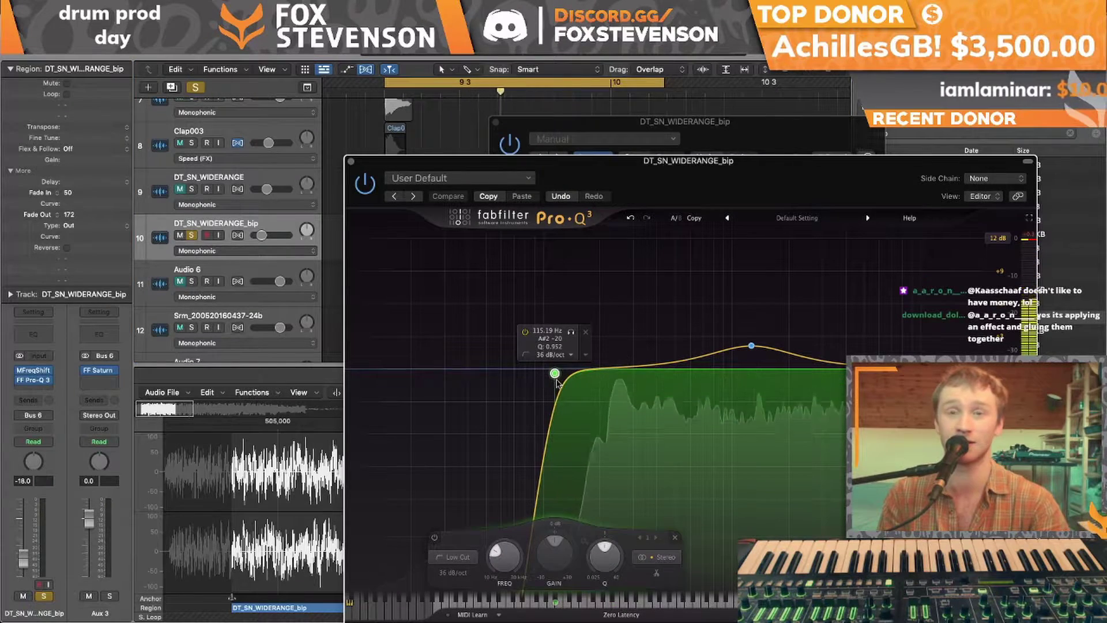
pyautogui.moveTo(678, 201); pyautogui.dragTo(897, 157)
pyautogui.moveTo(837, 329)
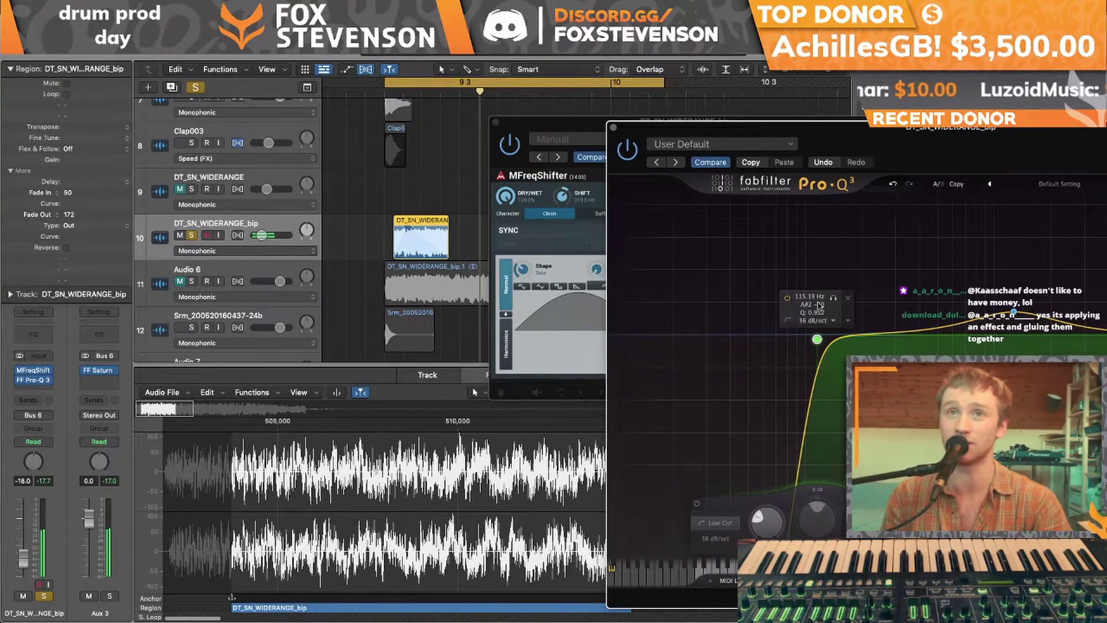
# Unsolo the reverb tail, play all layers together, and raise the MFreqShifter shift to about 1003 Hz
pyautogui.click(548, 123)
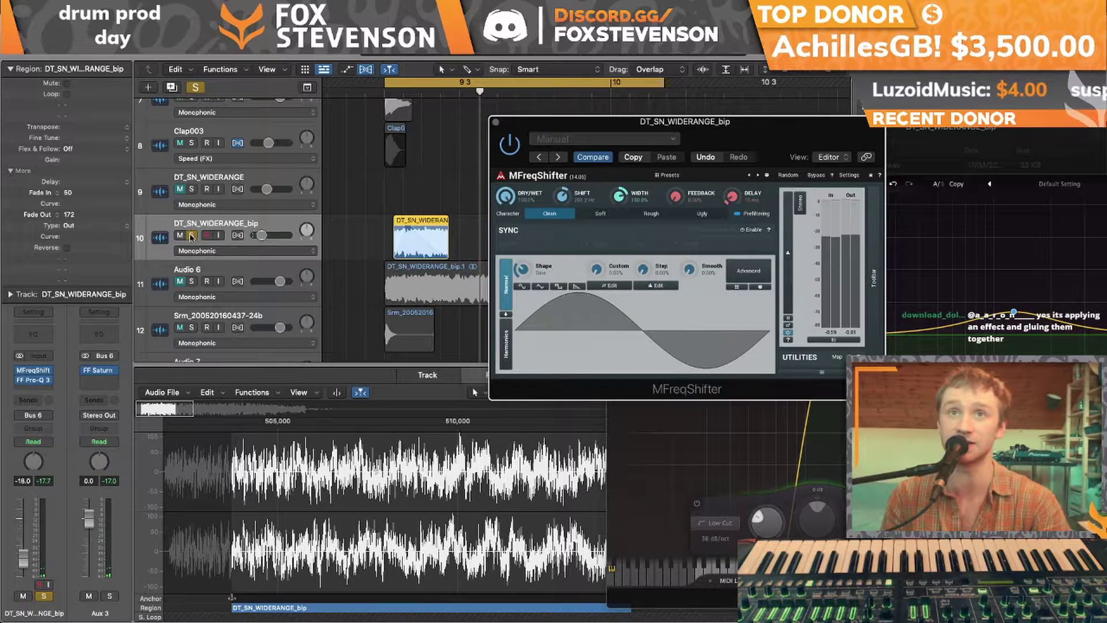
pyautogui.press('s')
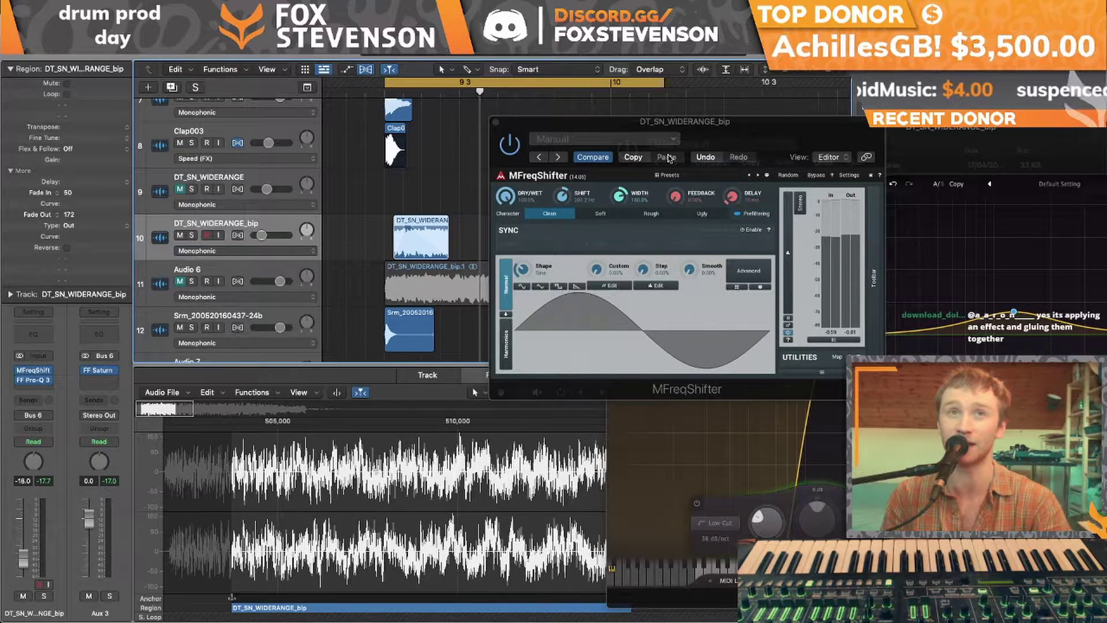
pyautogui.press('space')
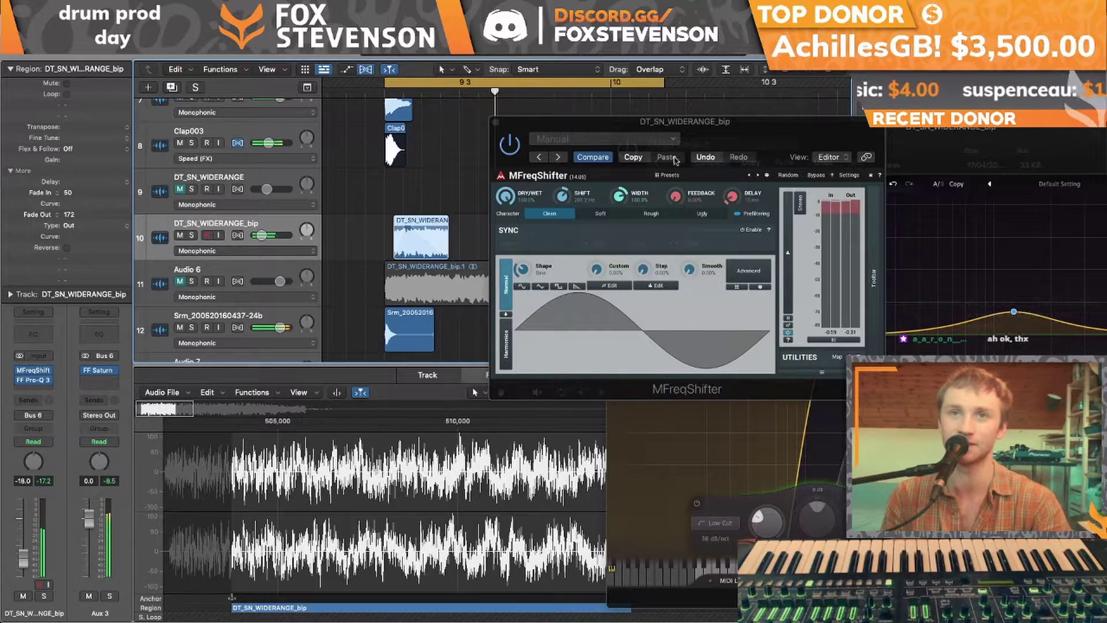
pyautogui.moveTo(926, 143); pyautogui.dragTo(792, 75)
pyautogui.moveTo(682, 271)
pyautogui.moveTo(663, 59); pyautogui.dragTo(632, 217)
pyautogui.click(738, 139)
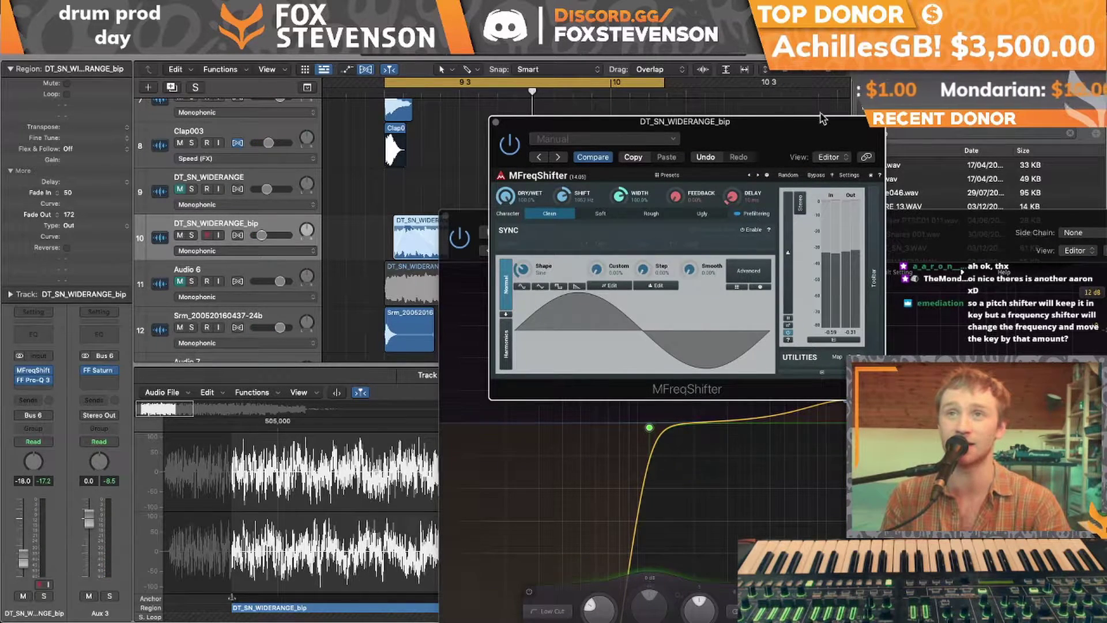
# Turn the Pro-Q 3 bell boost on the reverb tail into a narrow cut of about 11 dB near 1044 Hz
pyautogui.moveTo(910, 227); pyautogui.dragTo(780, 82)
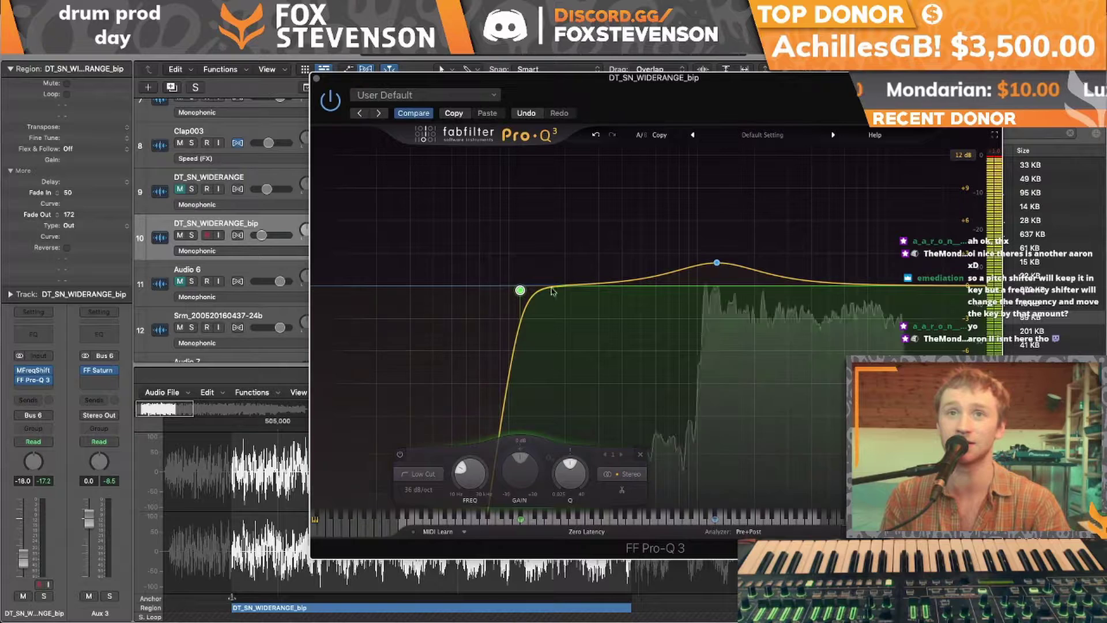
pyautogui.moveTo(717, 263); pyautogui.dragTo(712, 397)
pyautogui.scroll(10, 715, 373)
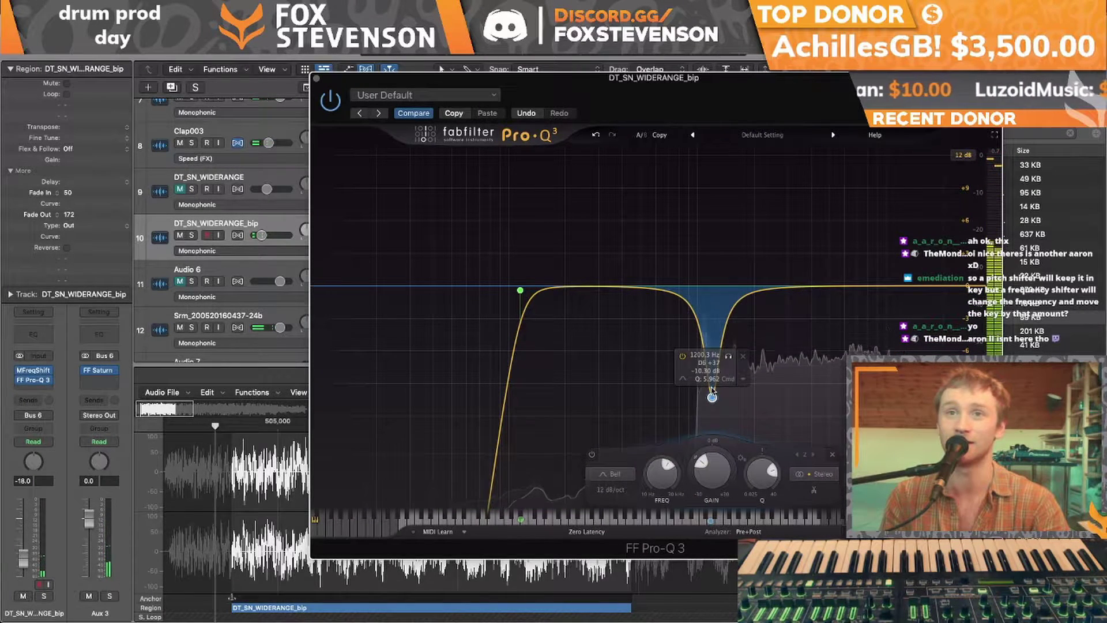
pyautogui.moveTo(725, 106); pyautogui.dragTo(694, 123)
pyautogui.moveTo(681, 417)
pyautogui.moveTo(680, 419); pyautogui.dragTo(668, 432)
pyautogui.press('space')
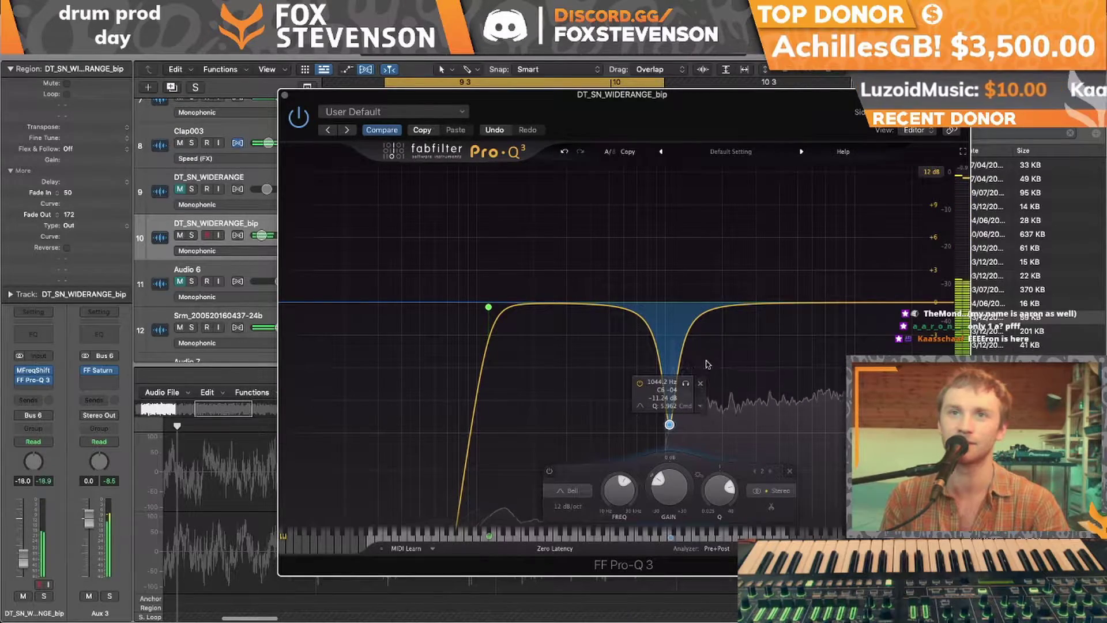
# Add a Pro-Q 3 bell on the reverb tail boosting about 1.5 dB near 2660 Hz, auditioning it against the other layers
pyautogui.moveTo(740, 304); pyautogui.dragTo(743, 249)
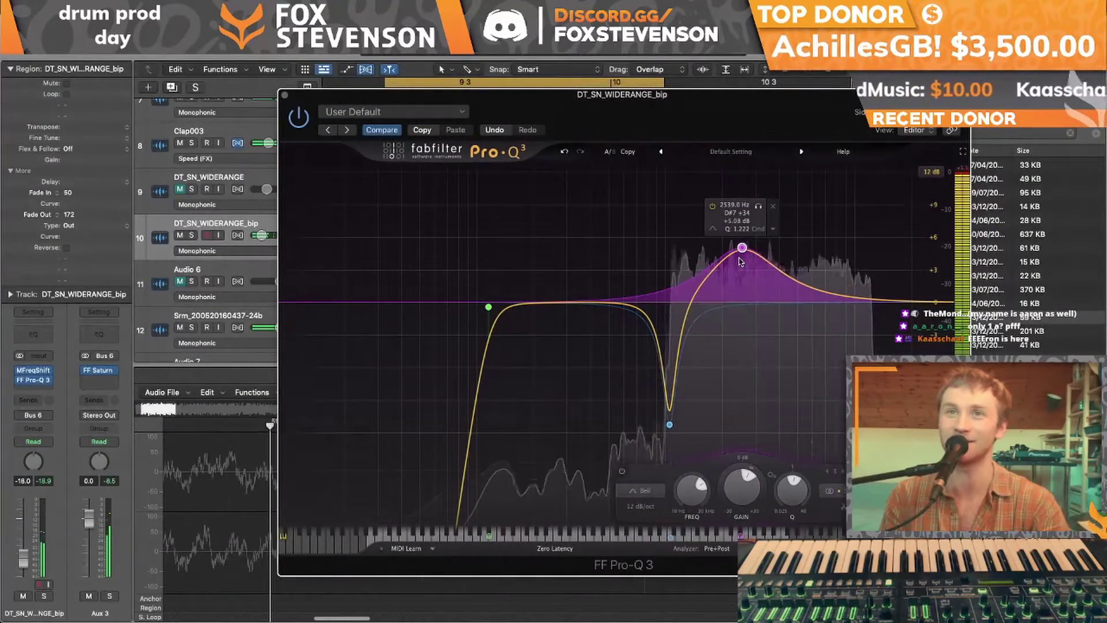
pyautogui.moveTo(743, 248); pyautogui.dragTo(746, 287)
pyautogui.press('space')
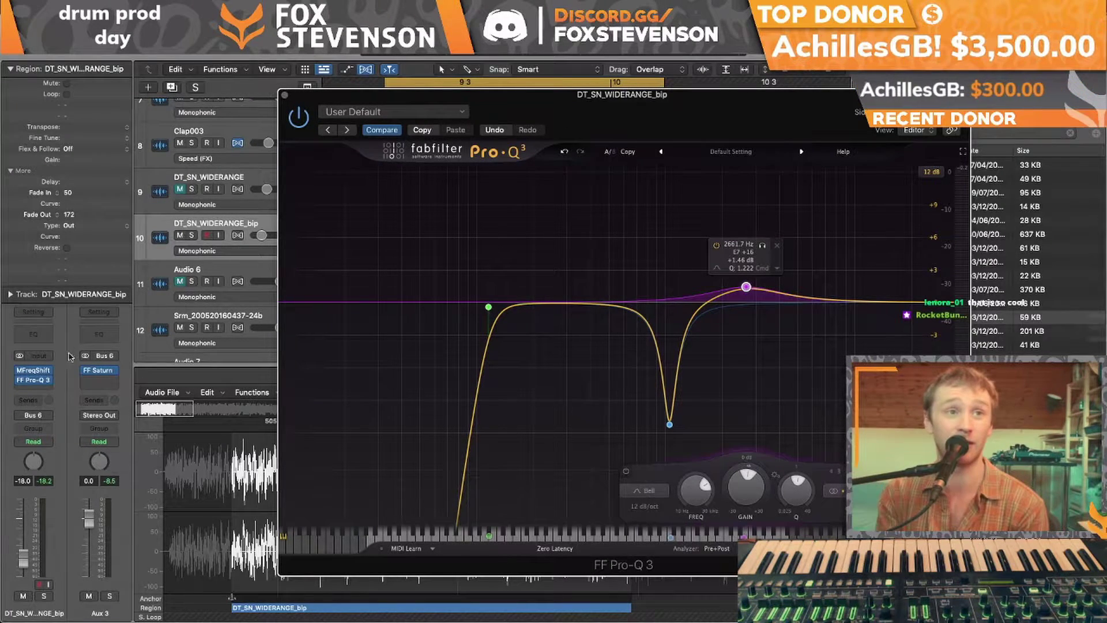
pyautogui.click(44, 390)
pyautogui.scroll(-1, 55, 490)
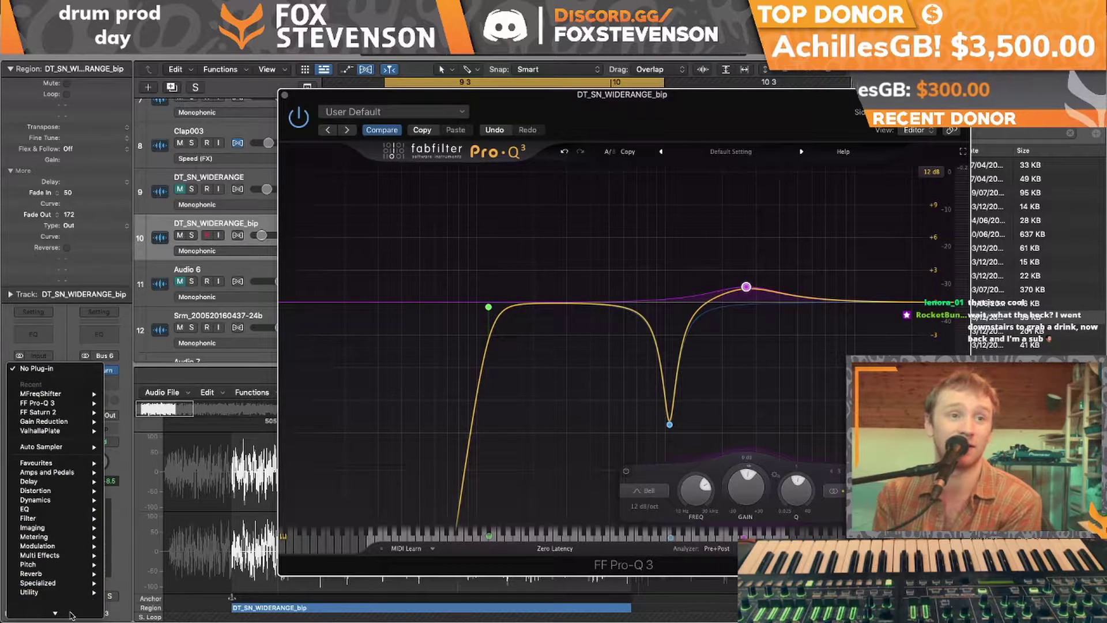
pyautogui.press('Escape')
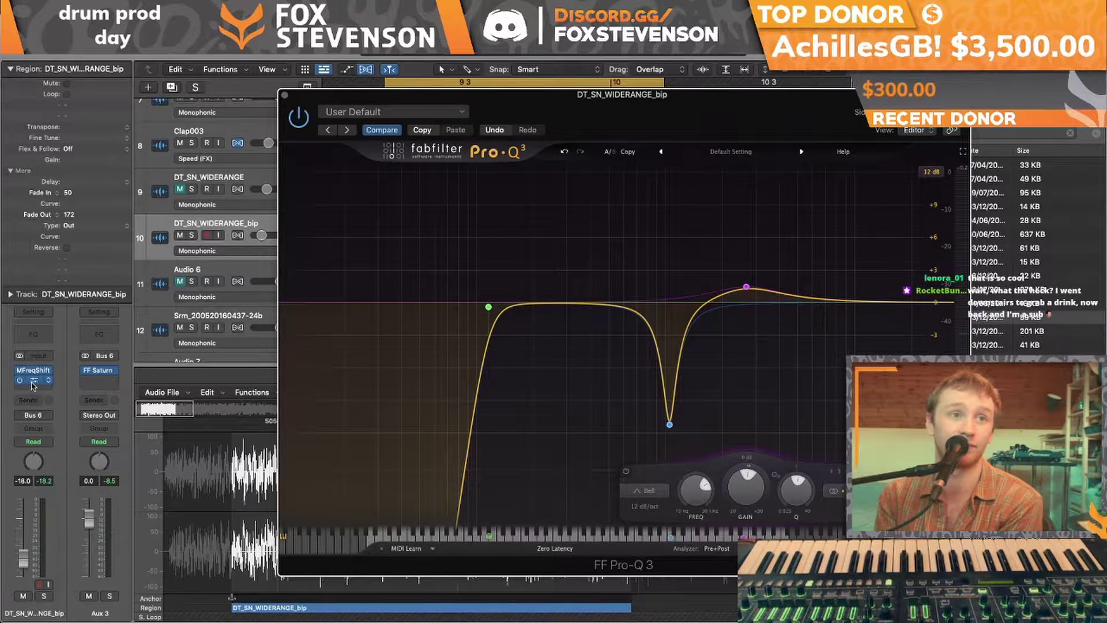
# Insert a Flanger after Pro-Q 3 on the reverb tail track
pyautogui.click(41, 390)
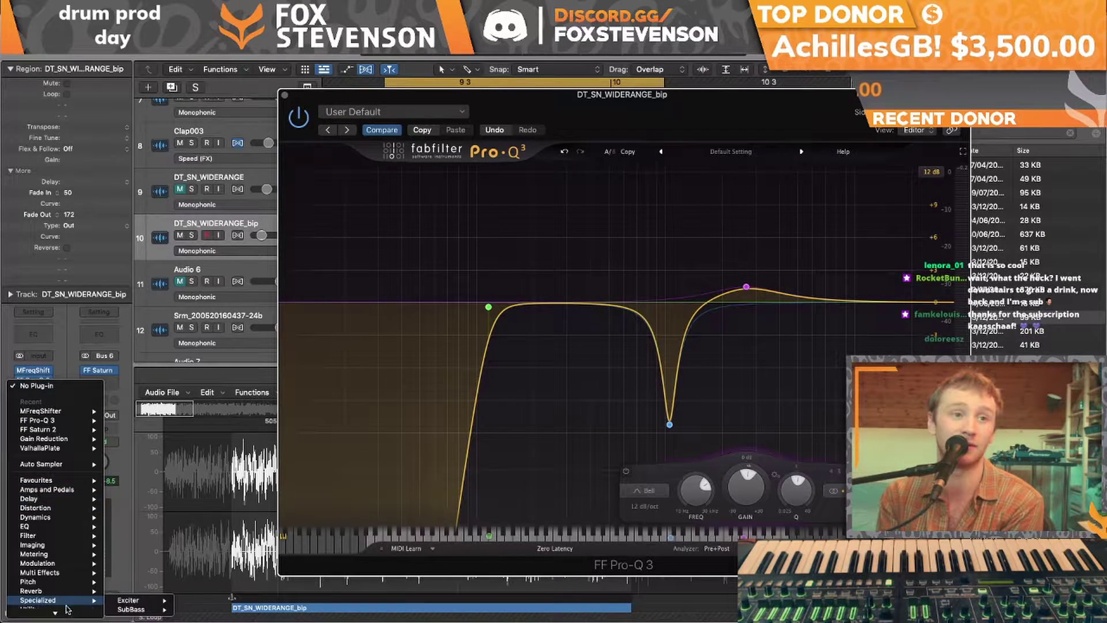
pyautogui.moveTo(57, 608)
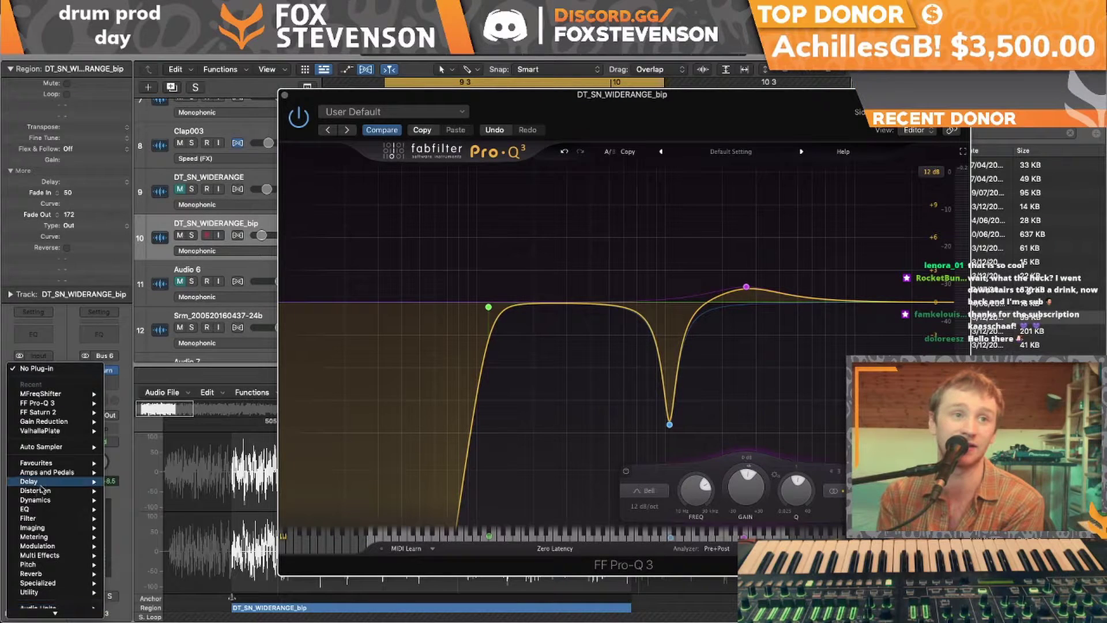
pyautogui.moveTo(50, 546)
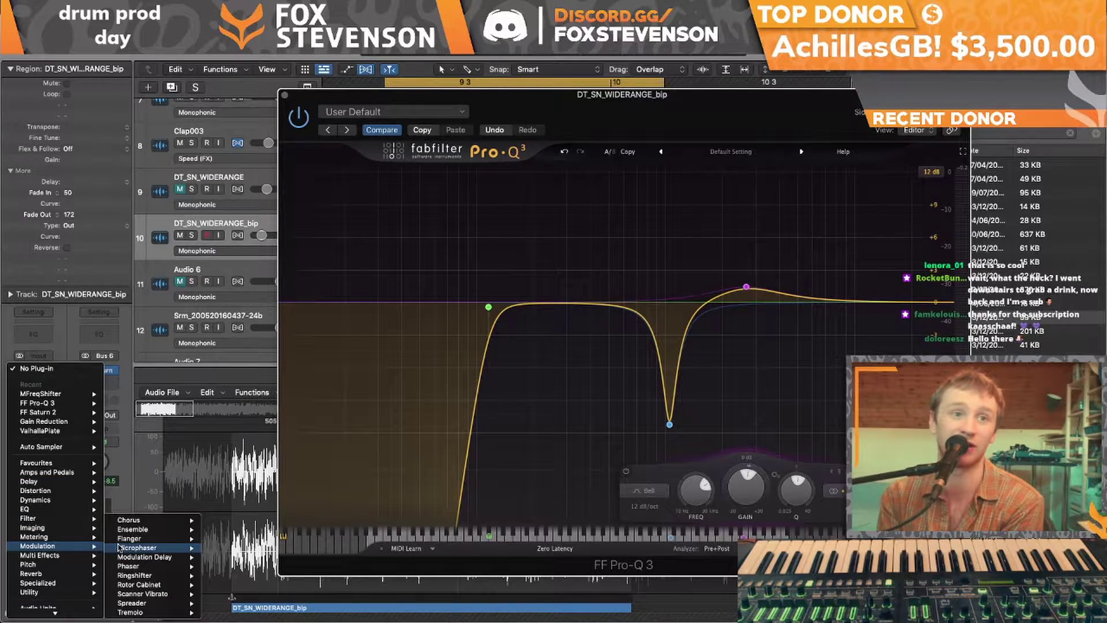
pyautogui.moveTo(173, 539)
pyautogui.click(214, 540)
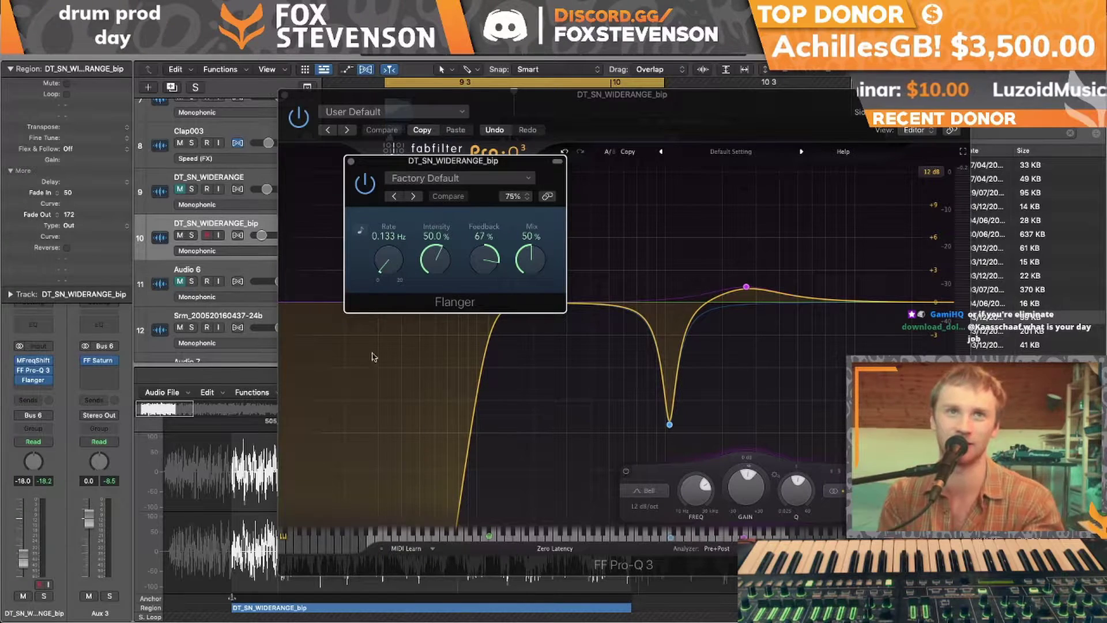
# Set the Flanger's rate to about 1.266 Hz, intensity to 40% and mix to 52%, and play the layers
pyautogui.moveTo(502, 167); pyautogui.dragTo(507, 167)
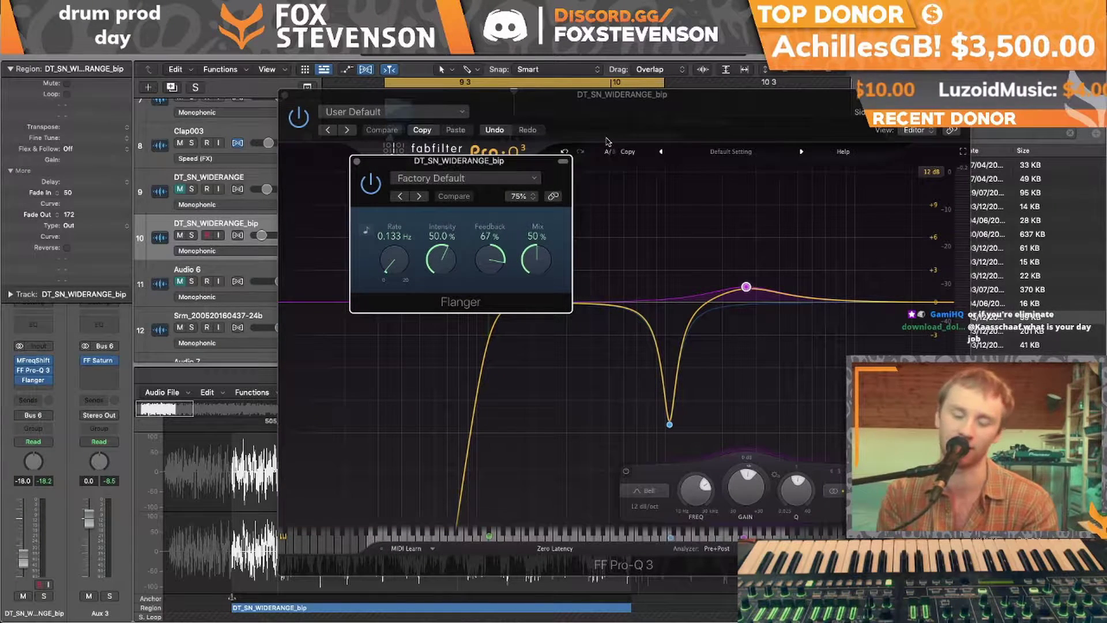
pyautogui.moveTo(392, 269); pyautogui.dragTo(400, 220)
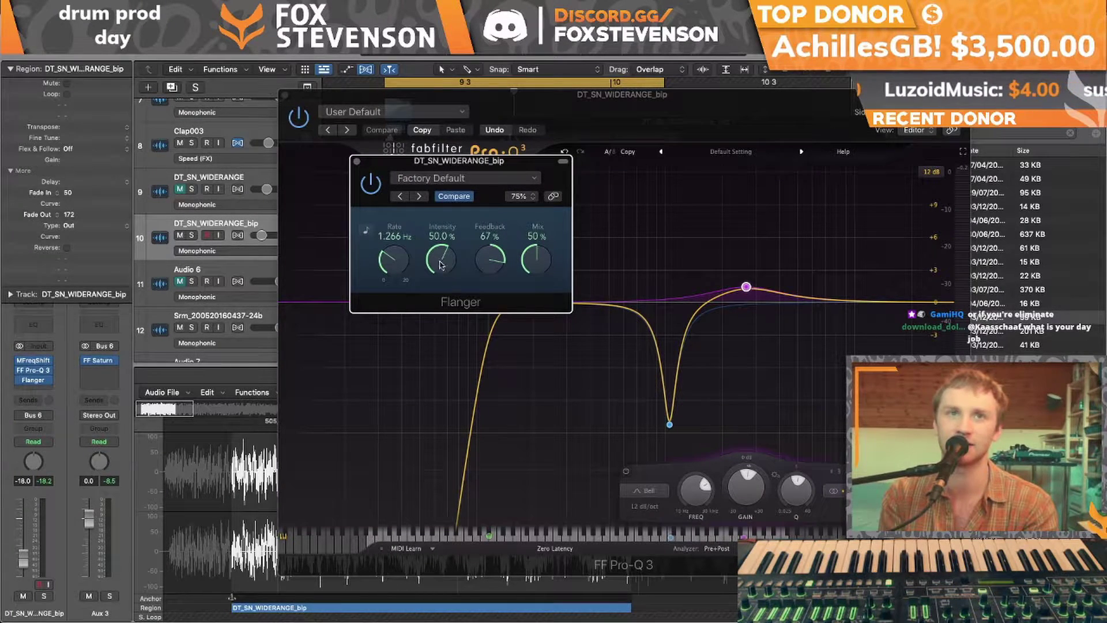
pyautogui.moveTo(548, 261); pyautogui.dragTo(536, 257)
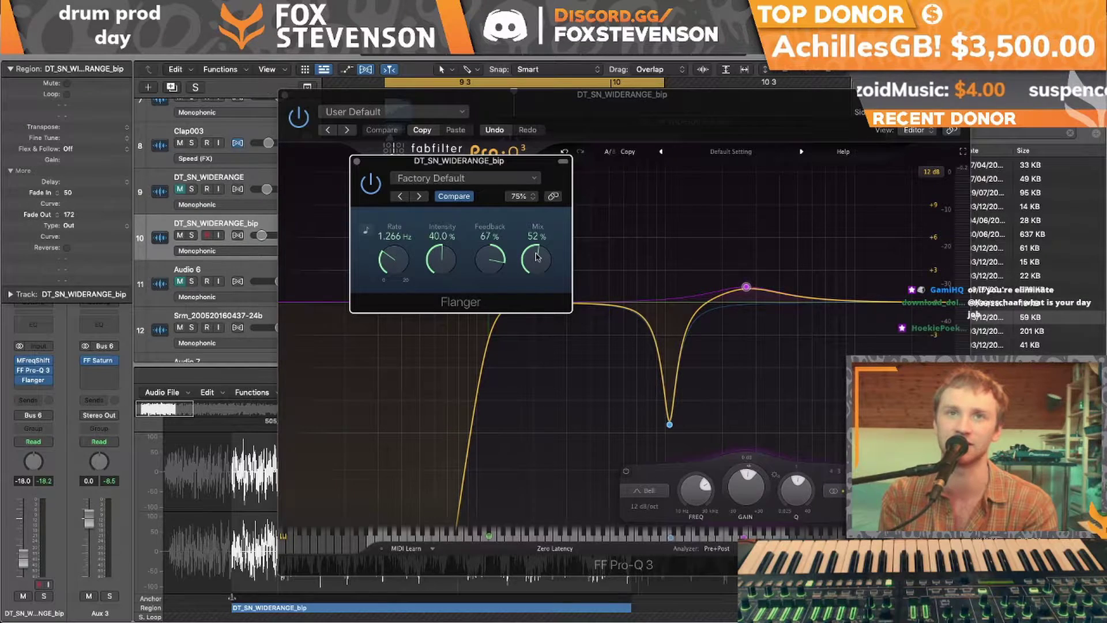
pyautogui.press('space')
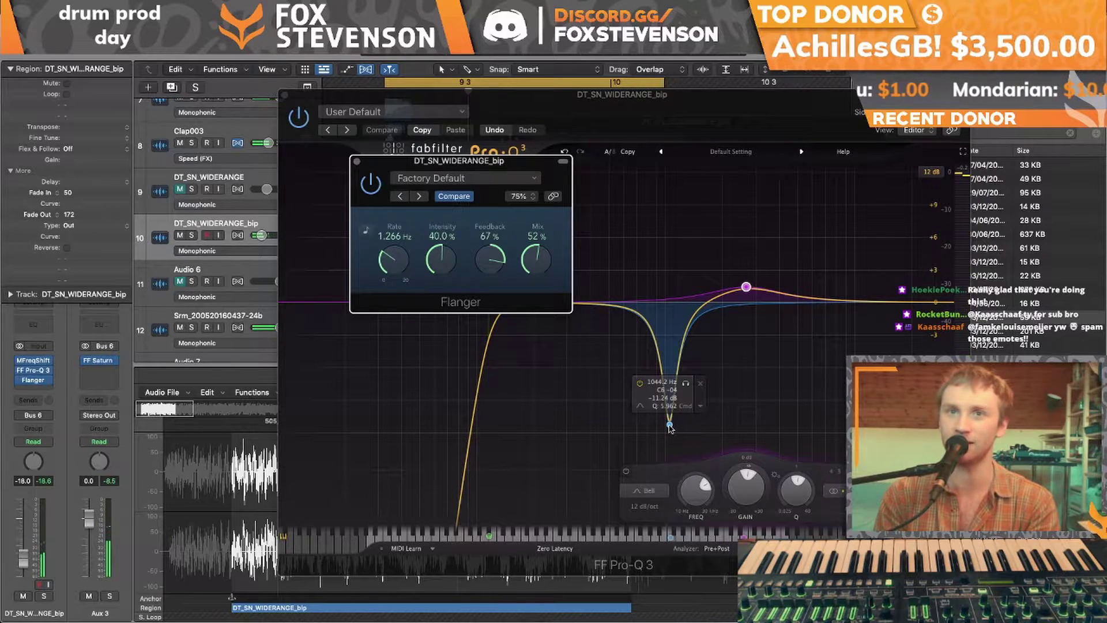
# Deepen the Pro-Q 3 cut to about 19 dB and add bell boosts just above it and near 5312 Hz at about 7.2 dB
pyautogui.moveTo(670, 427); pyautogui.dragTo(673, 493)
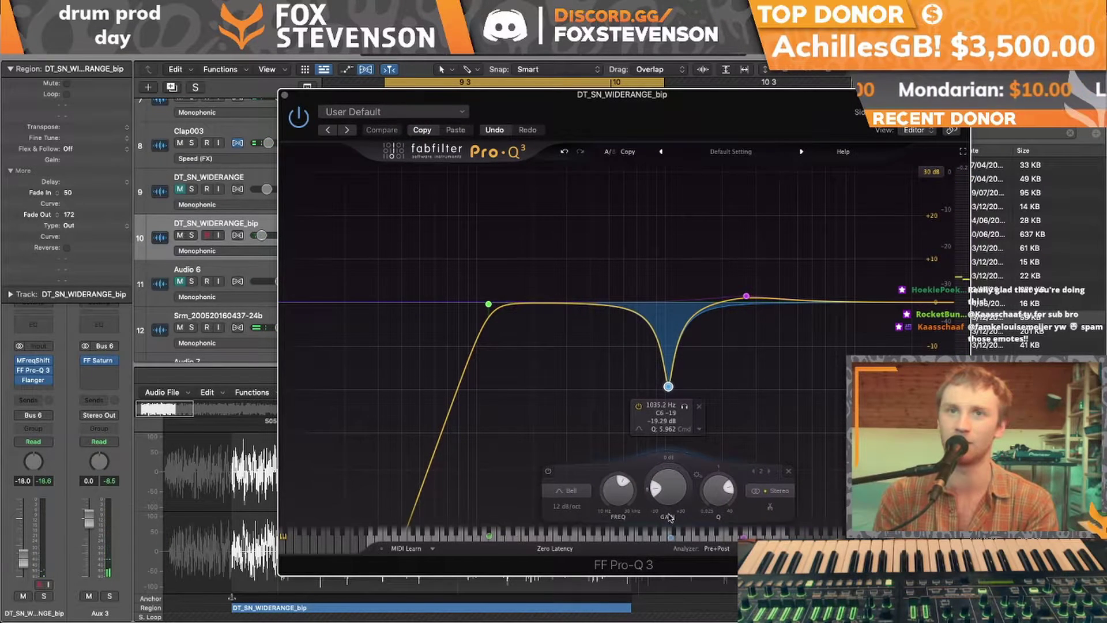
pyautogui.moveTo(744, 300); pyautogui.dragTo(705, 289)
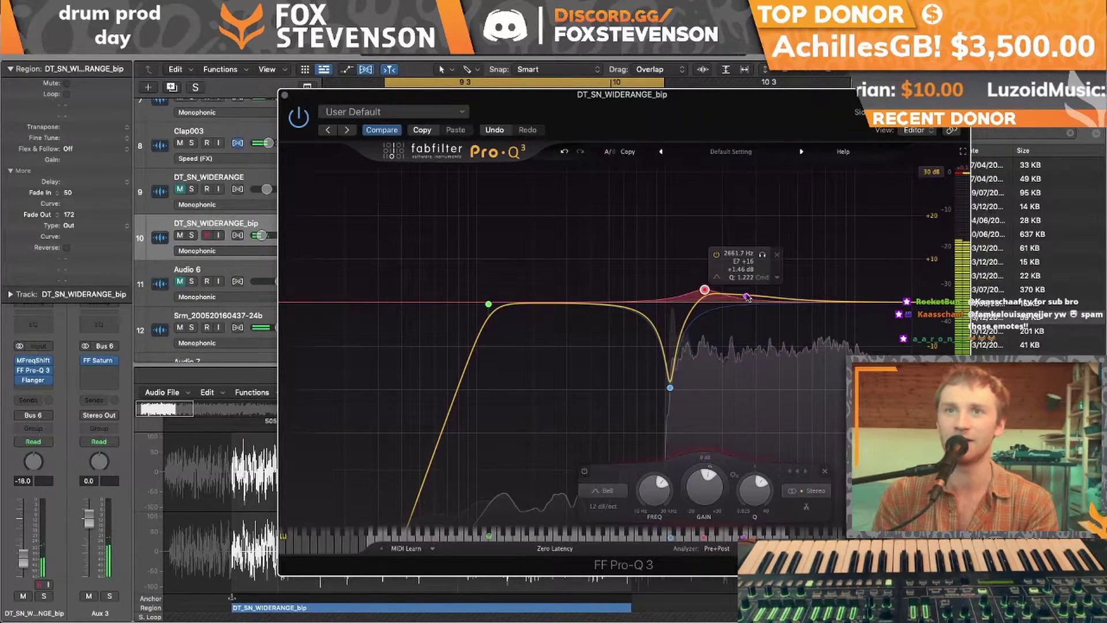
pyautogui.moveTo(792, 299); pyautogui.dragTo(804, 273)
pyautogui.scroll(5, 790, 270)
pyautogui.scroll(-2, 790, 271)
pyautogui.scroll(-2, 790, 271)
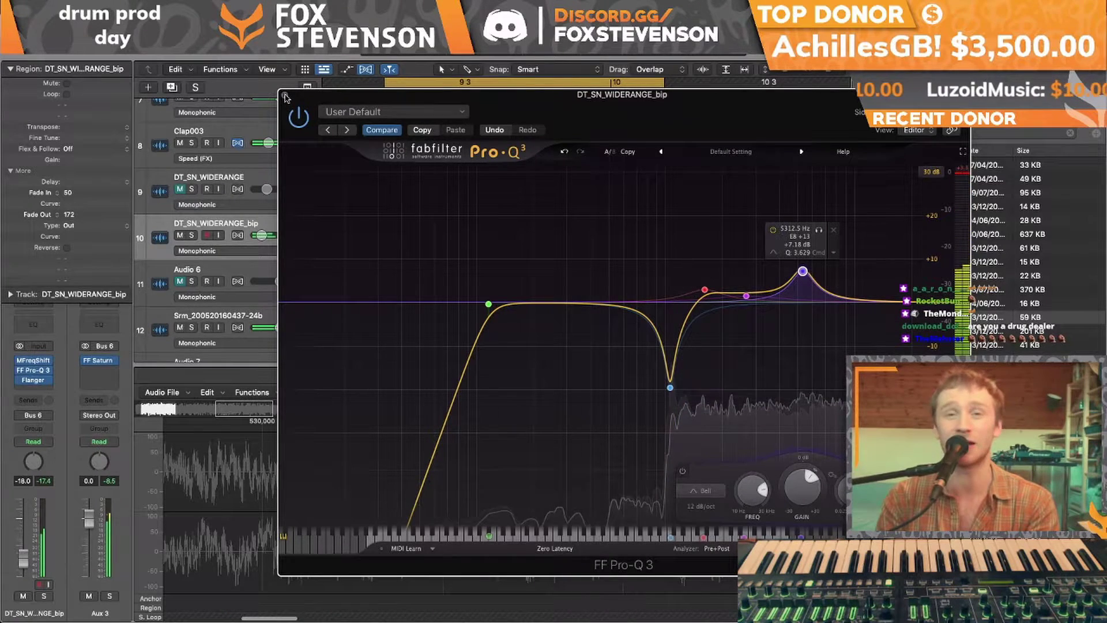
# Close the open plug-in windows, shorten the end of the reverb tail region slightly and play the layers
pyautogui.press('super+w')
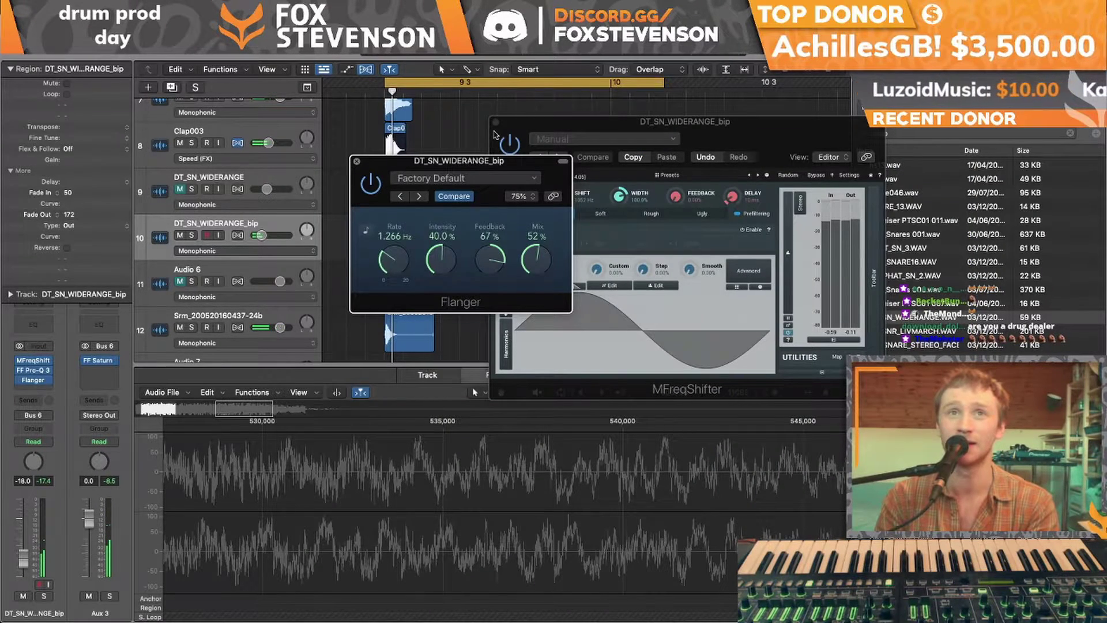
pyautogui.press('super+w')
pyautogui.press('super+w')
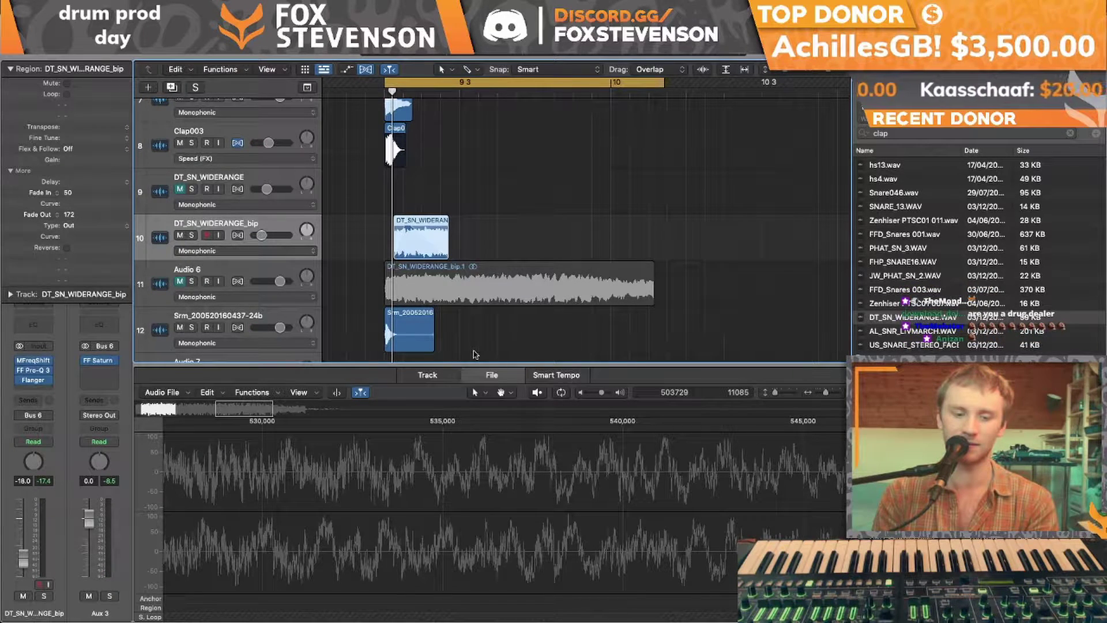
pyautogui.moveTo(447, 261); pyautogui.dragTo(437, 255)
pyautogui.press('space')
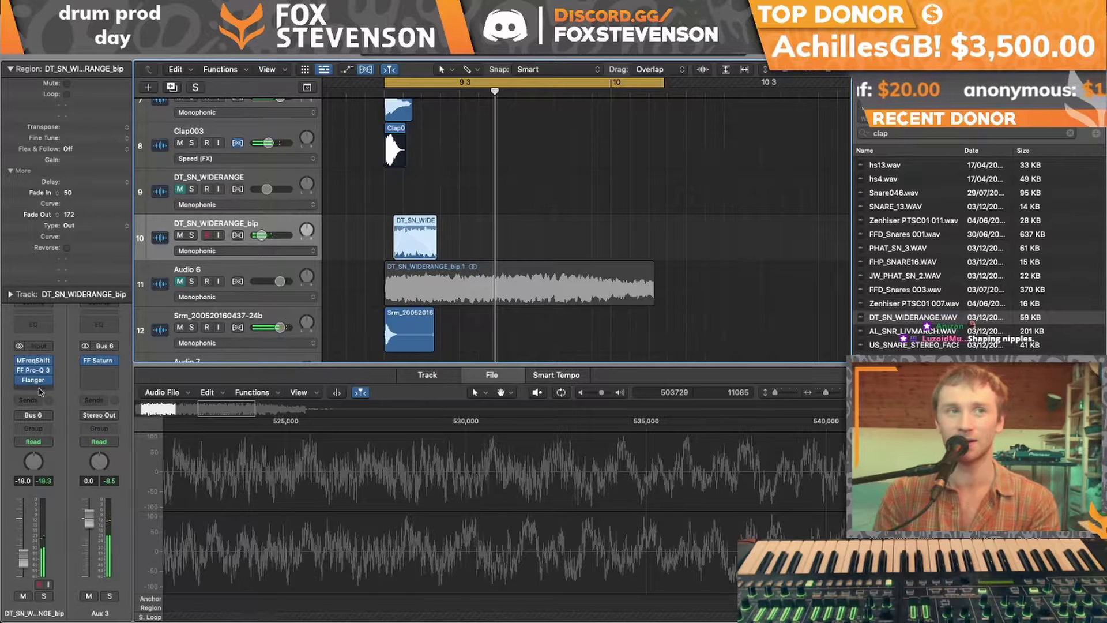
# Insert Xfer OTT after the Flanger on the reverb tail track
pyautogui.click(41, 391)
pyautogui.moveTo(63, 602)
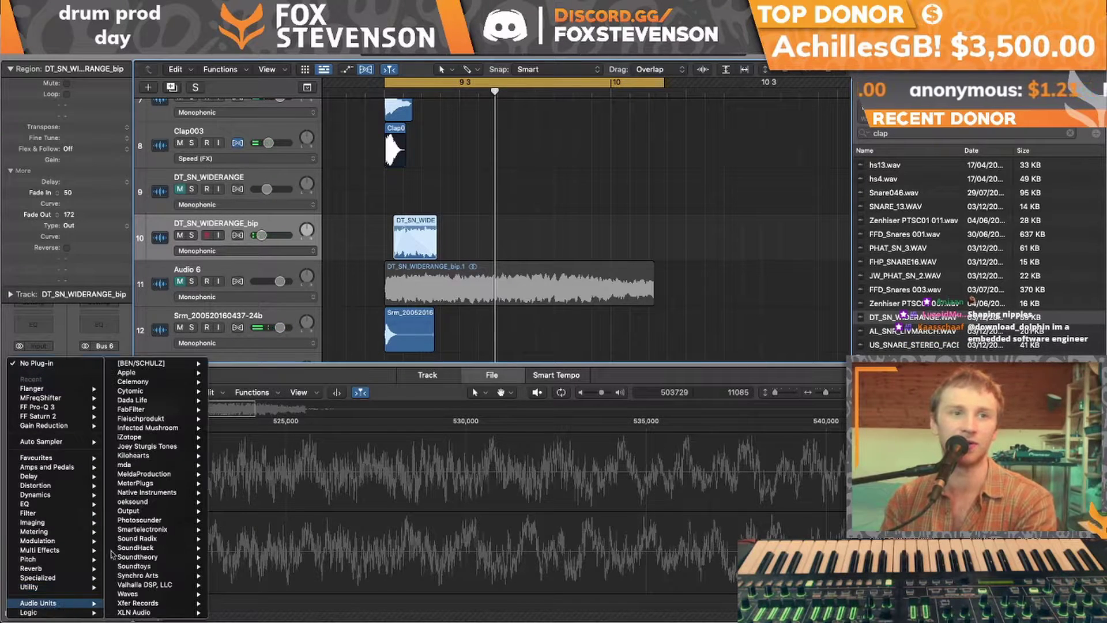
pyautogui.moveTo(167, 465)
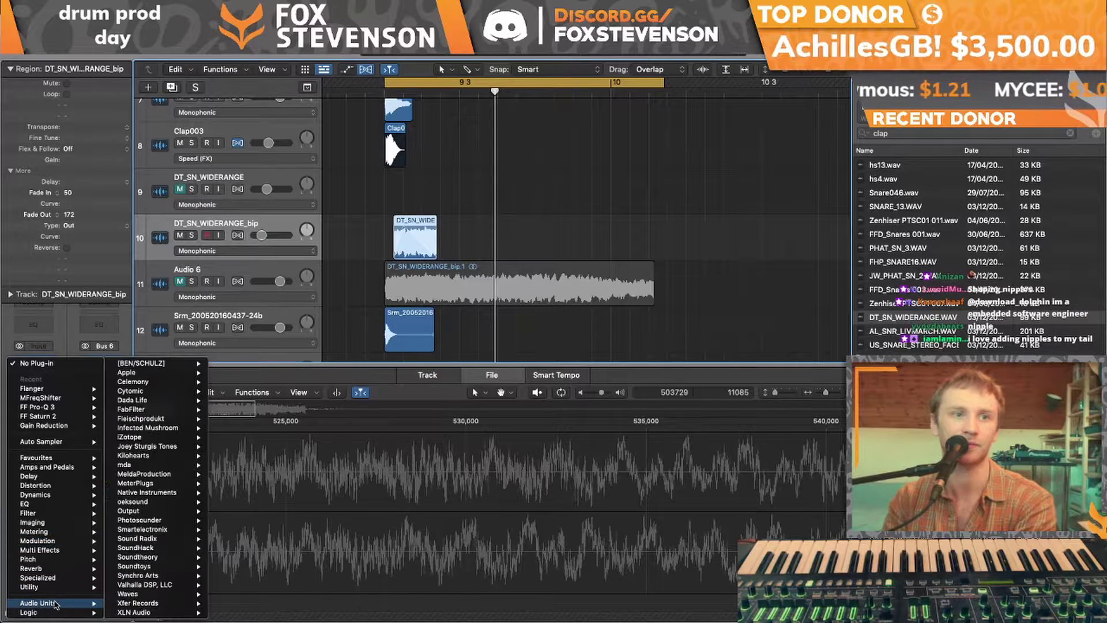
pyautogui.moveTo(168, 602)
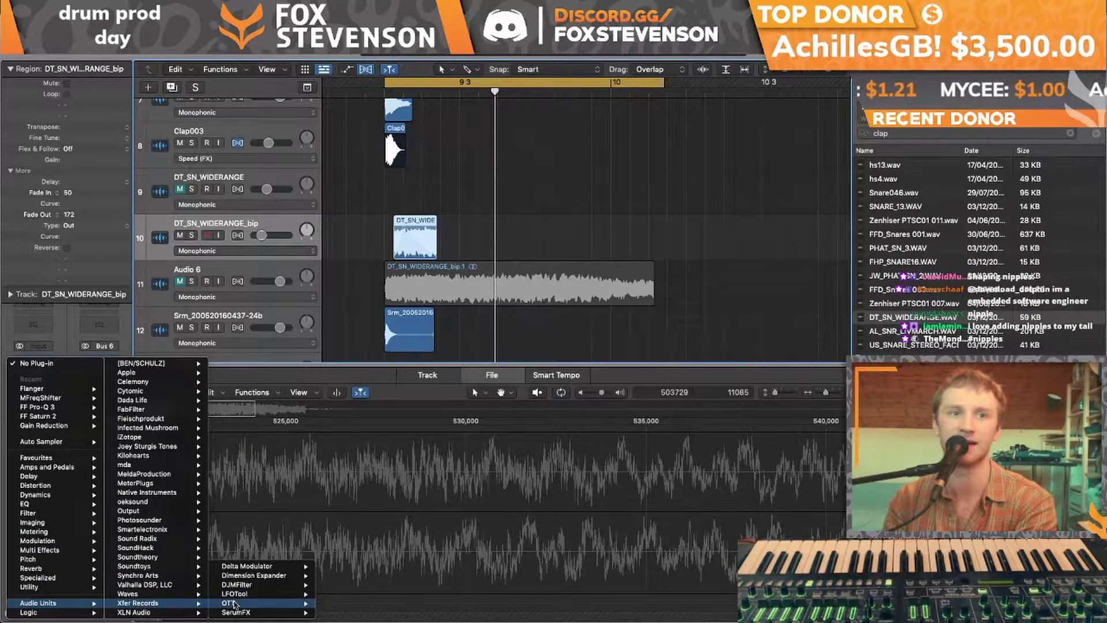
pyautogui.click(329, 604)
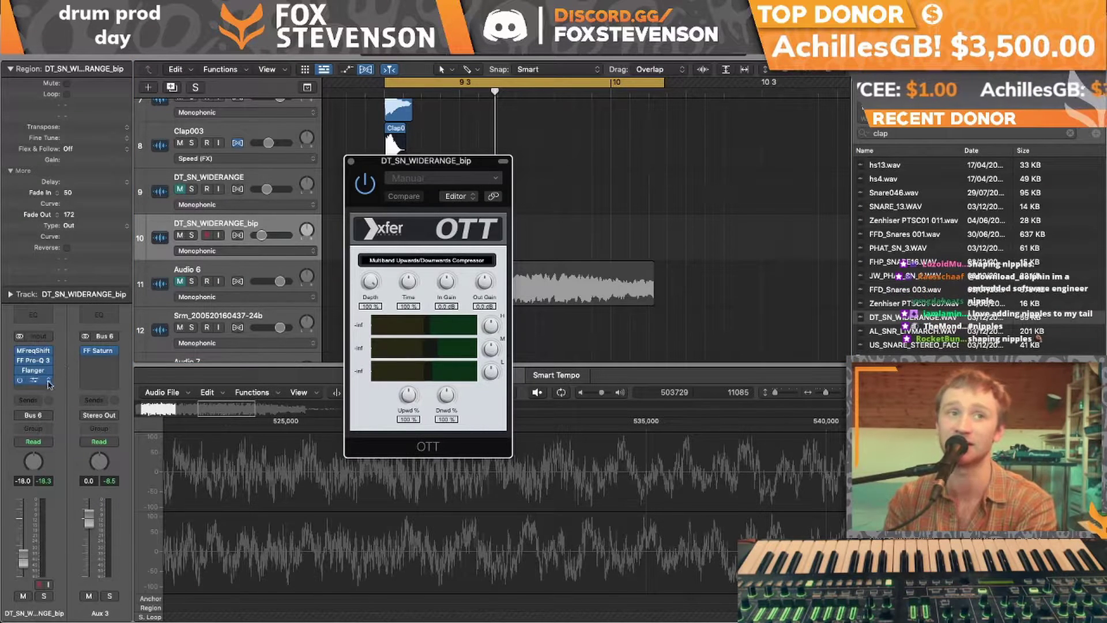
# Replace OTT on the reverb tail track with a stereo LFOTool and move its window clear of the tracks
pyautogui.click(48, 381)
pyautogui.moveTo(107, 603)
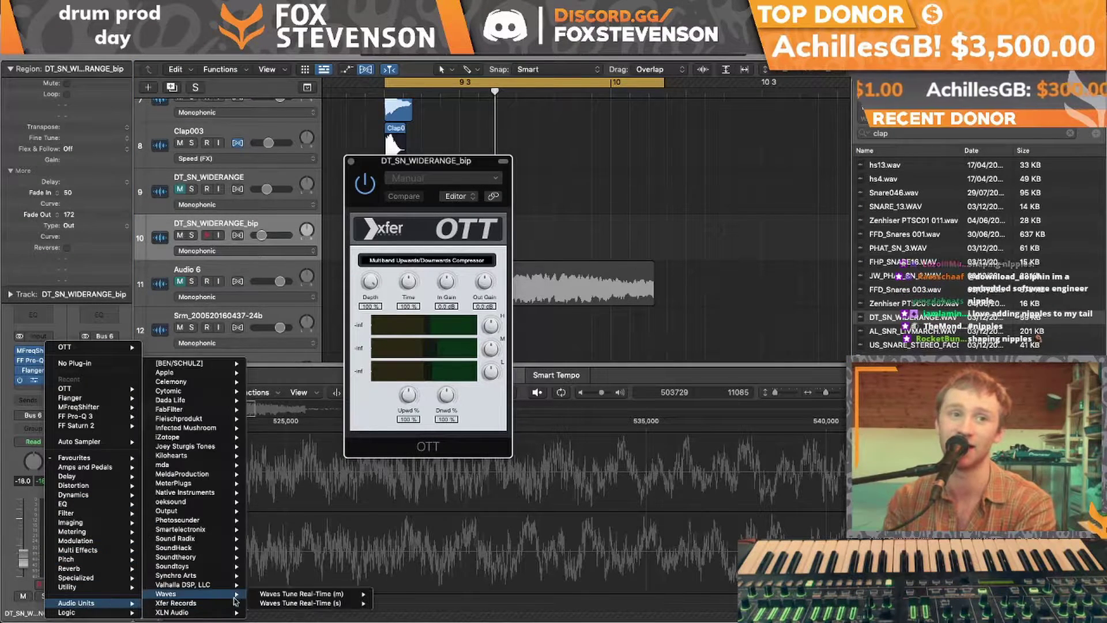
pyautogui.moveTo(224, 605)
pyautogui.moveTo(288, 594)
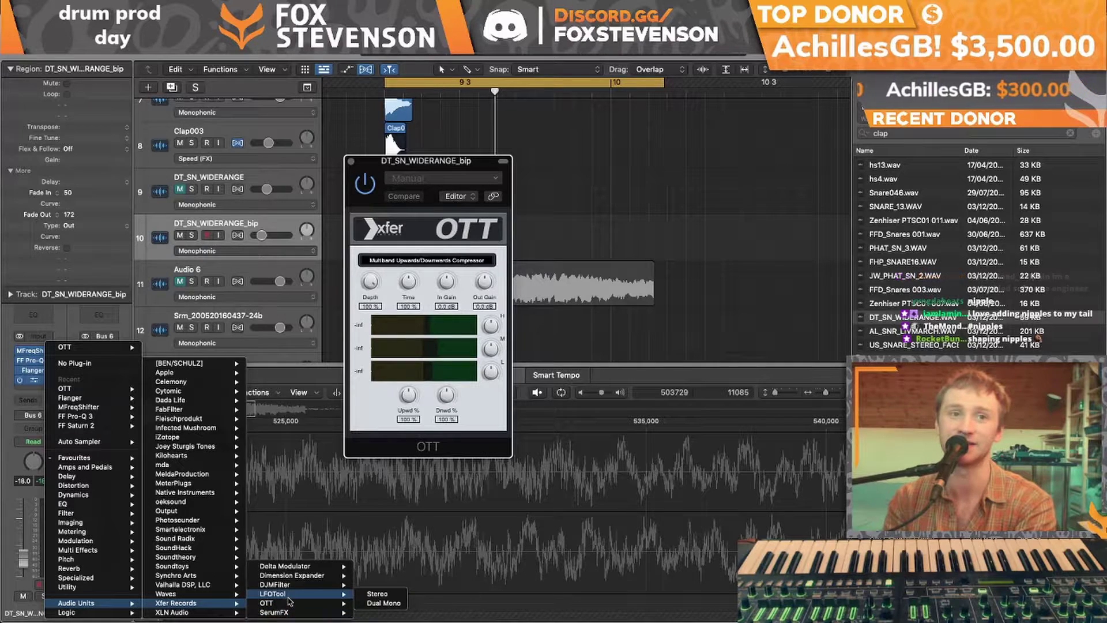
pyautogui.click(396, 596)
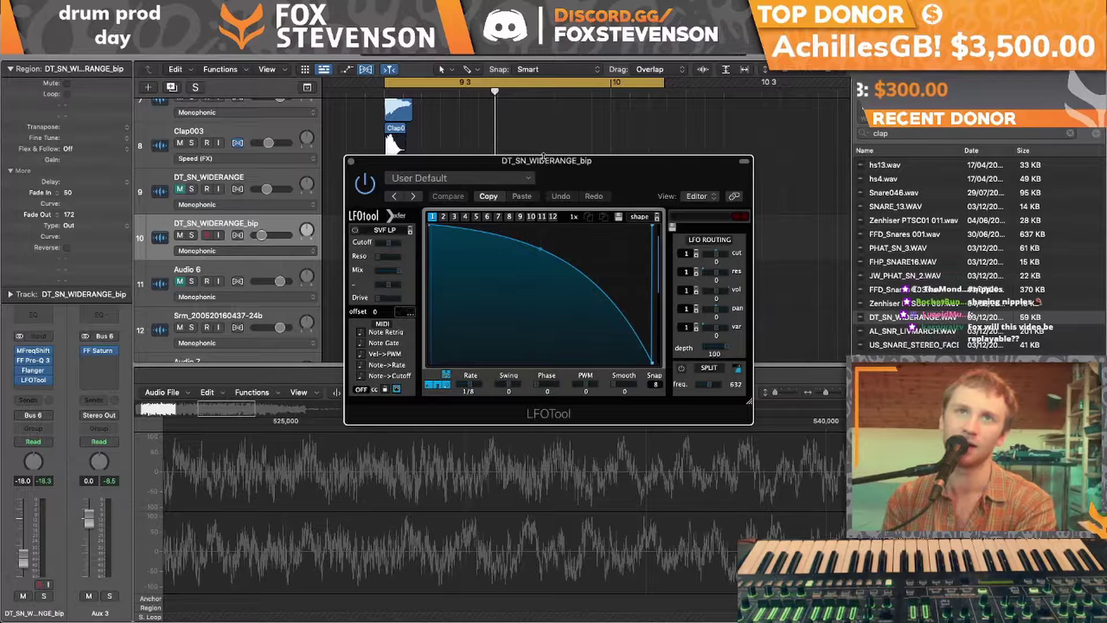
pyautogui.moveTo(529, 160); pyautogui.dragTo(705, 137)
# Solo the reverb tail, enable the LFOTool filter with the Reverb type and audition it
pyautogui.click(192, 235)
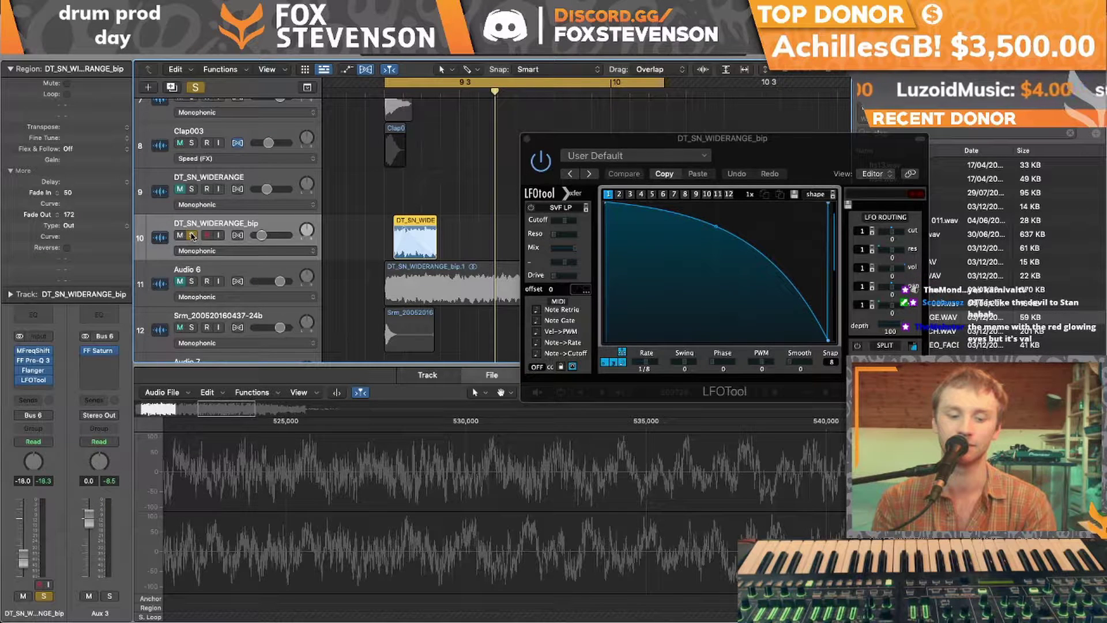
pyautogui.click(530, 207)
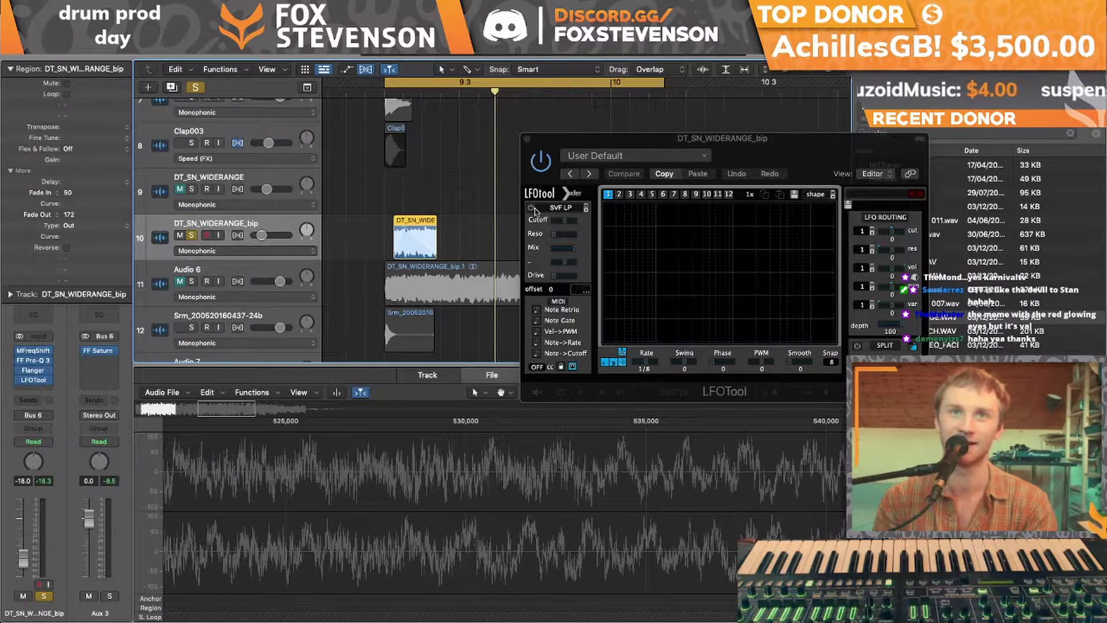
pyautogui.click(561, 207)
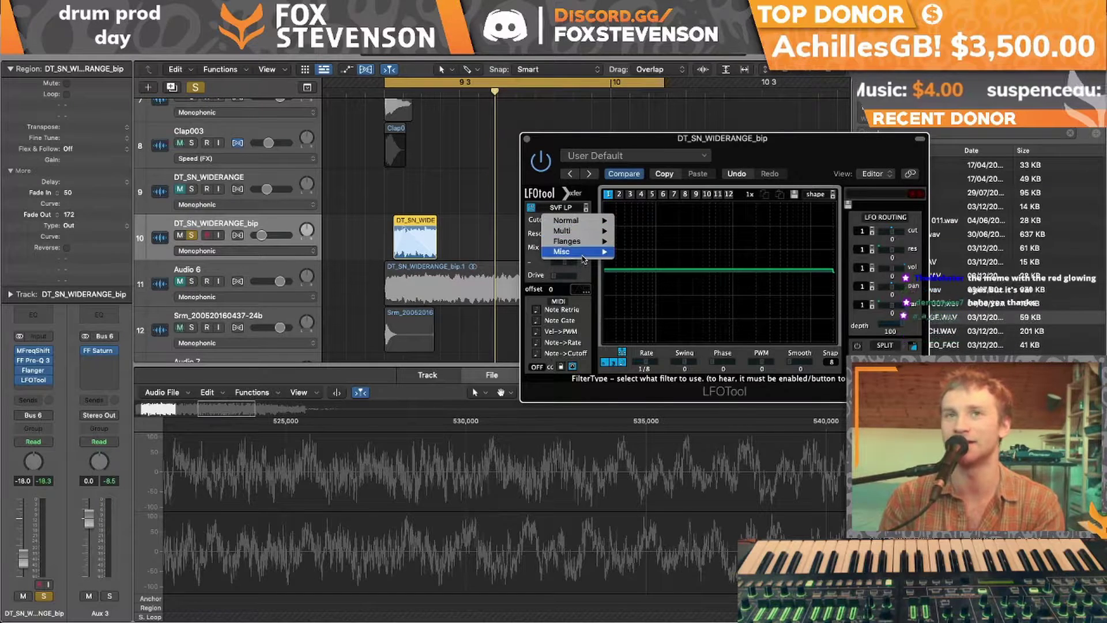
pyautogui.moveTo(582, 256)
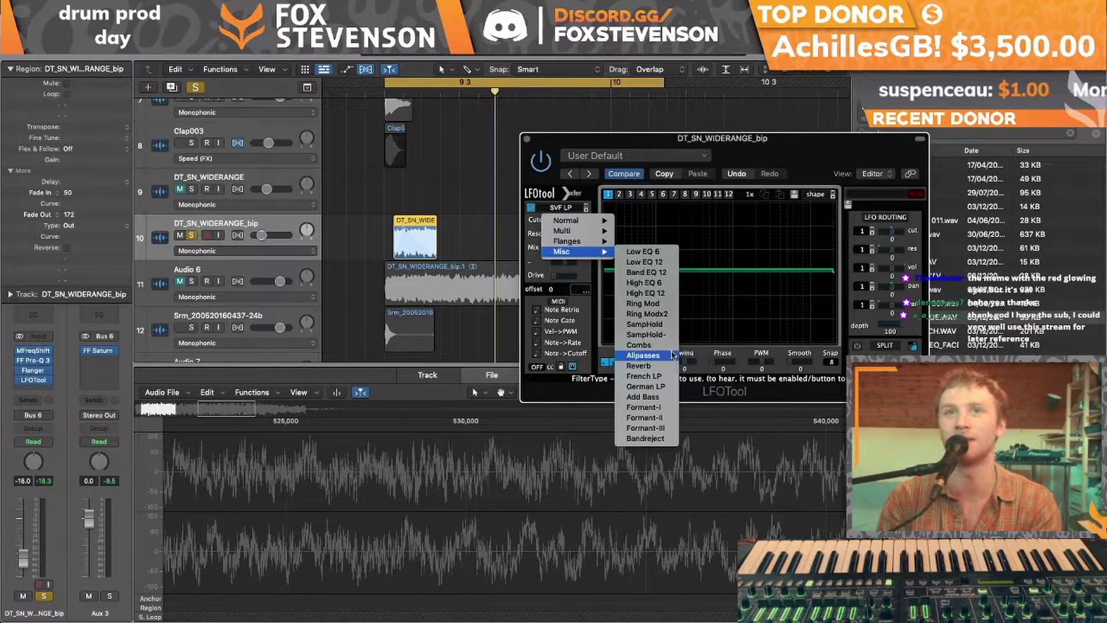
pyautogui.click(661, 367)
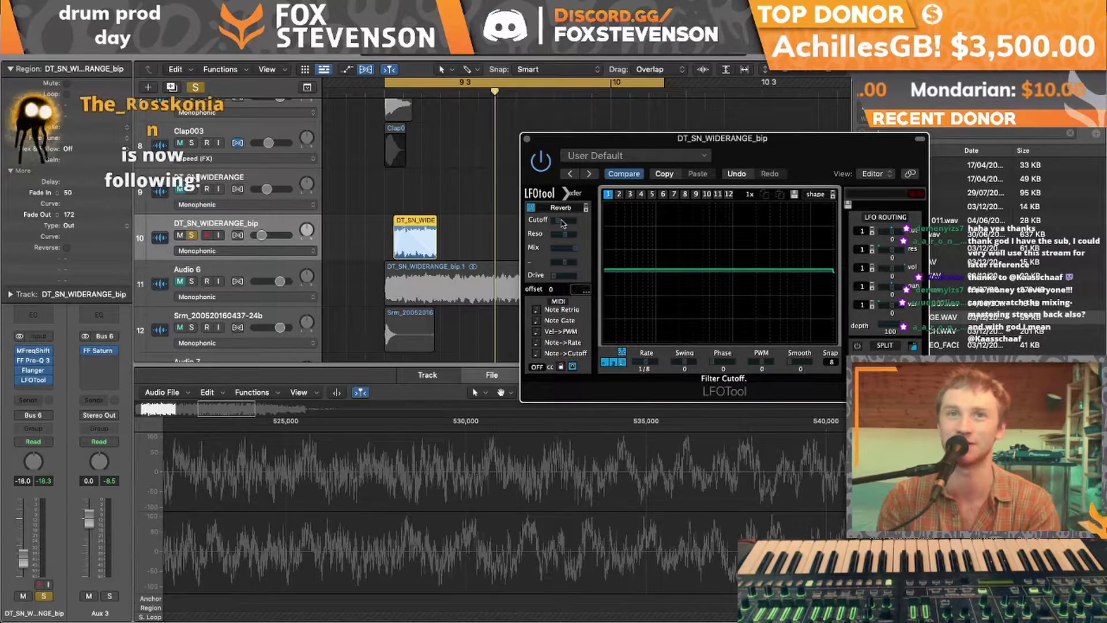
pyautogui.press('space')
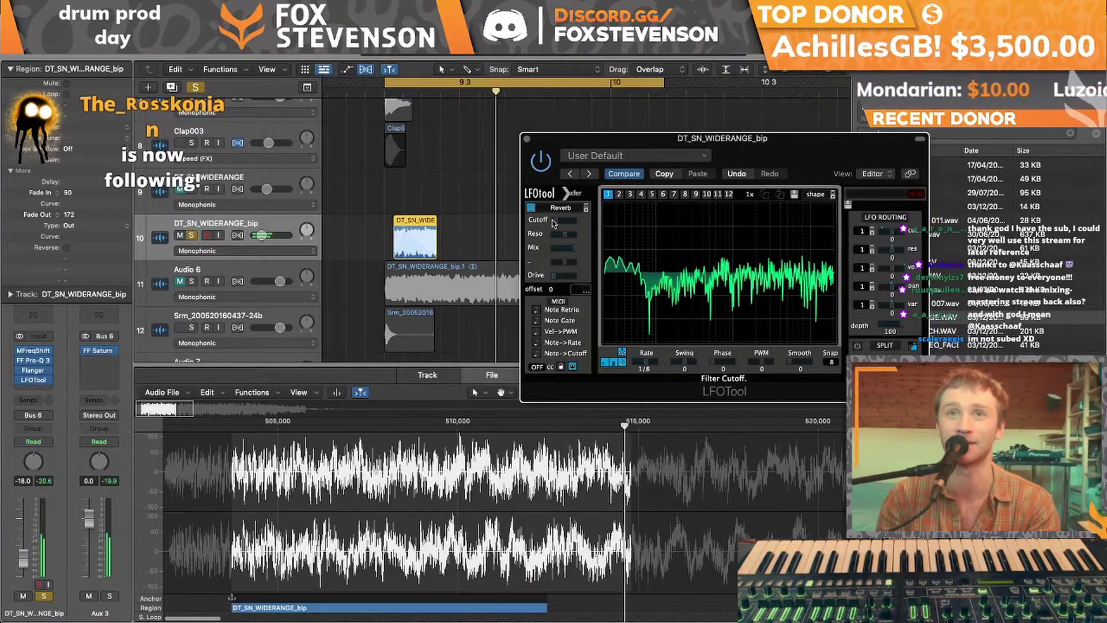